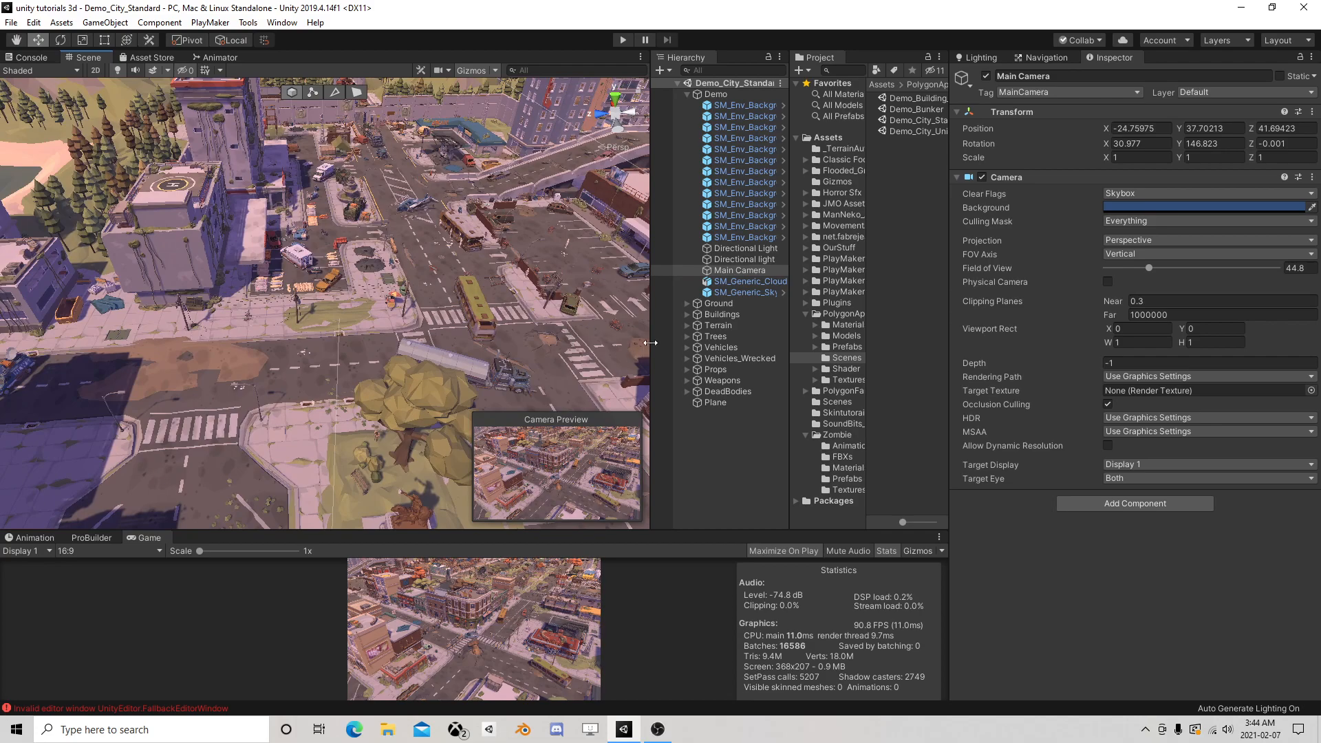
# Step: Collapse the Demo group and look over the city's streets, buildings and vehicles from several angles
pyautogui.click(687, 94)
pyautogui.moveTo(303, 236); pyautogui.dragTo(844, 236, button='right')
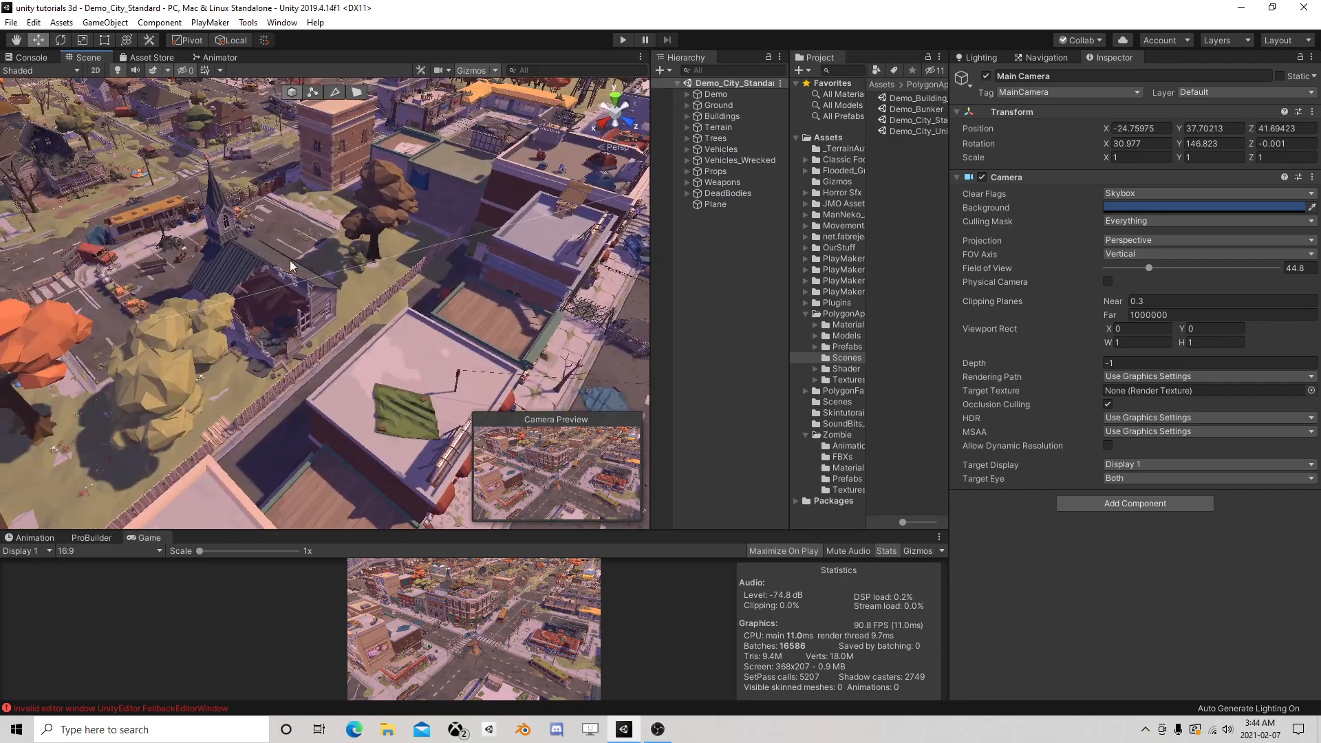
pyautogui.moveTo(290, 208); pyautogui.dragTo(189, 165, button='middle')
pyautogui.moveTo(342, 294); pyautogui.dragTo(227, 206, button='right')
pyautogui.moveTo(481, 292); pyautogui.dragTo(89, 293, button='right')
pyautogui.moveTo(411, 335); pyautogui.dragTo(289, 327, button='right')
pyautogui.scroll(2, 290, 324)
pyautogui.moveTo(356, 183); pyautogui.dragTo(296, 348, button='middle')
pyautogui.moveTo(255, 279); pyautogui.dragTo(669, 303, button='right')
pyautogui.moveTo(246, 304); pyautogui.dragTo(479, 222, button='right')
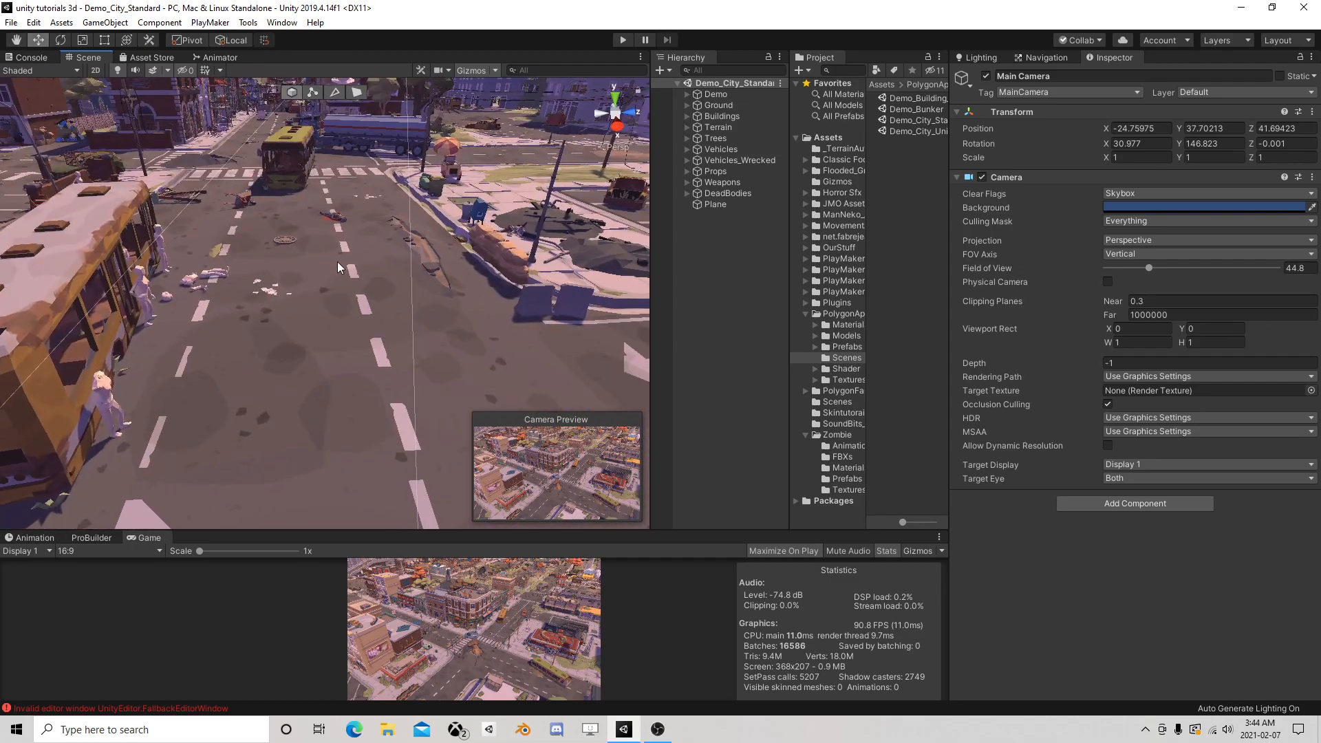
pyautogui.scroll(-3, 342, 265)
pyautogui.moveTo(342, 265)
pyautogui.mouseDown(button='middle')
pyautogui.moveTo(206, 289)
pyautogui.moveTo(178, 249)
pyautogui.moveTo(345, 254)
pyautogui.mouseUp(button='middle')
pyautogui.scroll(-3, 344, 254)
pyautogui.moveTo(371, 344); pyautogui.dragTo(345, 413, button='middle')
pyautogui.moveTo(418, 257); pyautogui.dragTo(448, 331, button='middle')
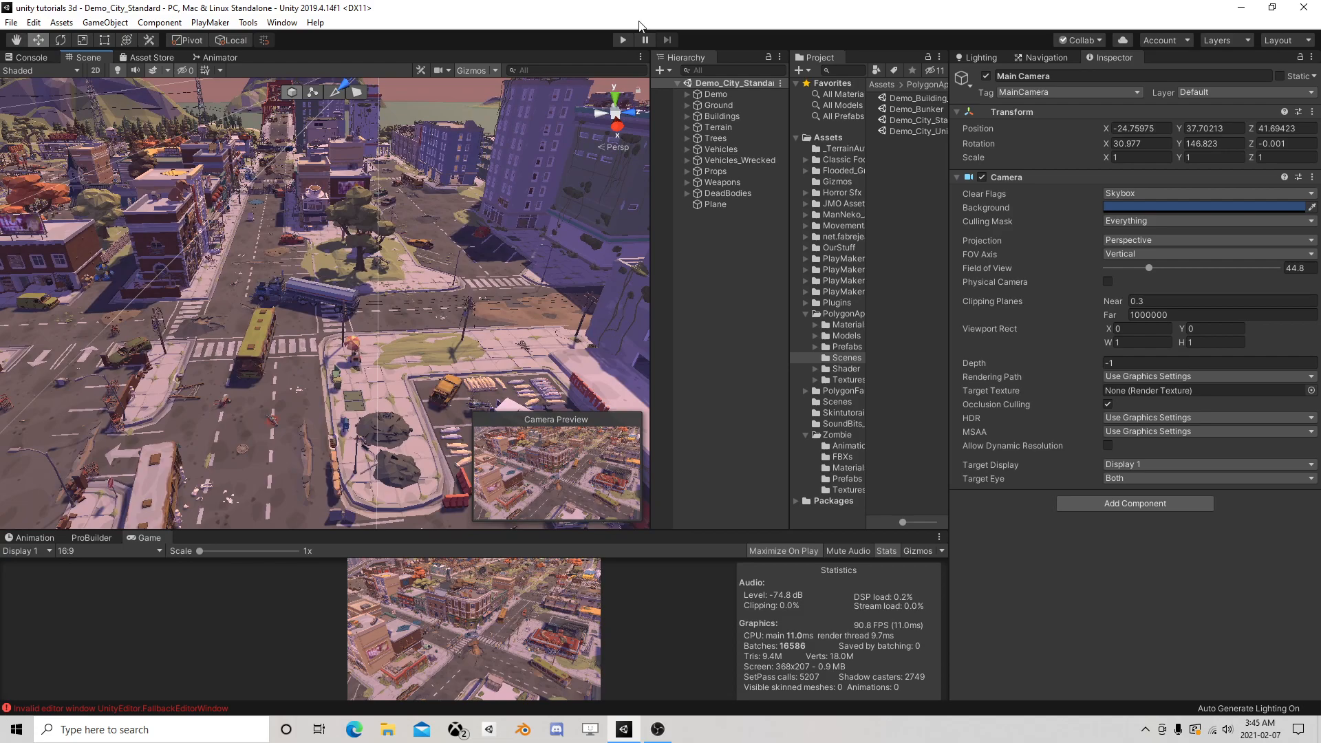
# Step: Run the scene briefly in Play mode to check its rendering statistics, and stop it
pyautogui.hotkey('ctrl', 'p')
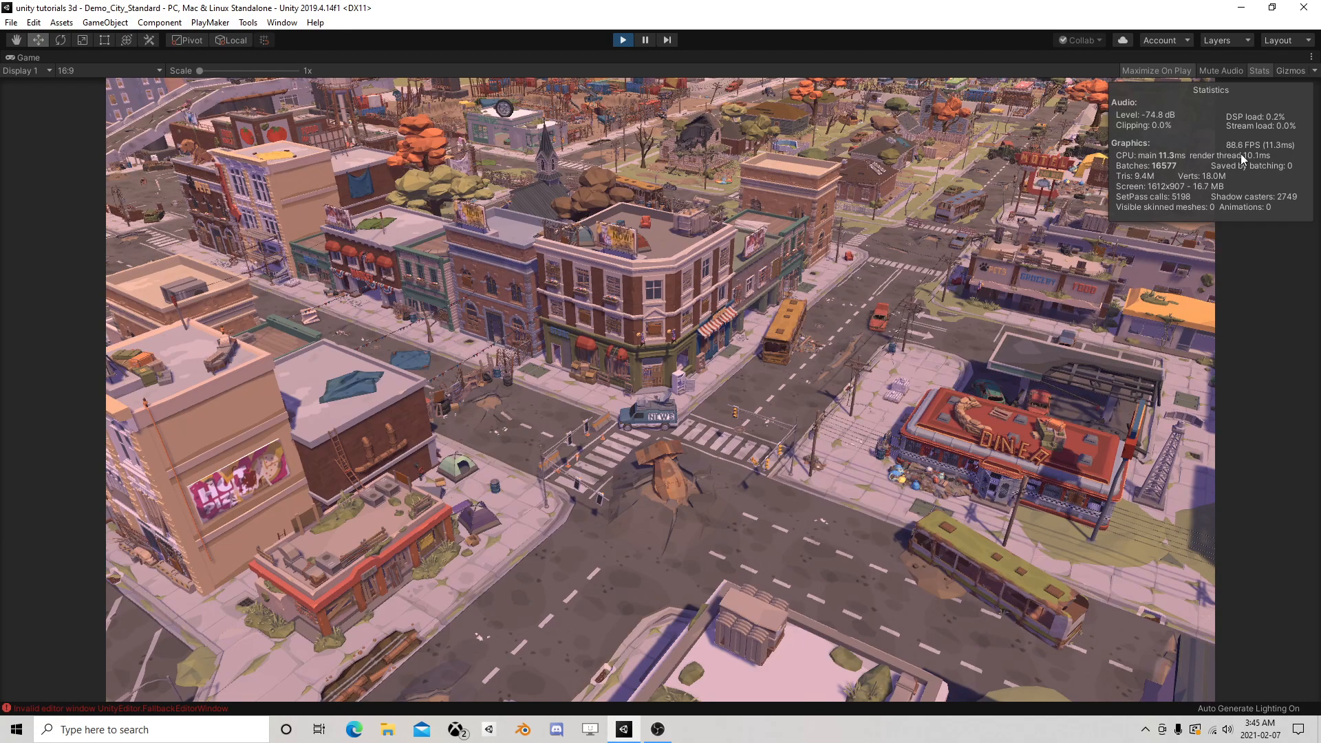
pyautogui.click(622, 42)
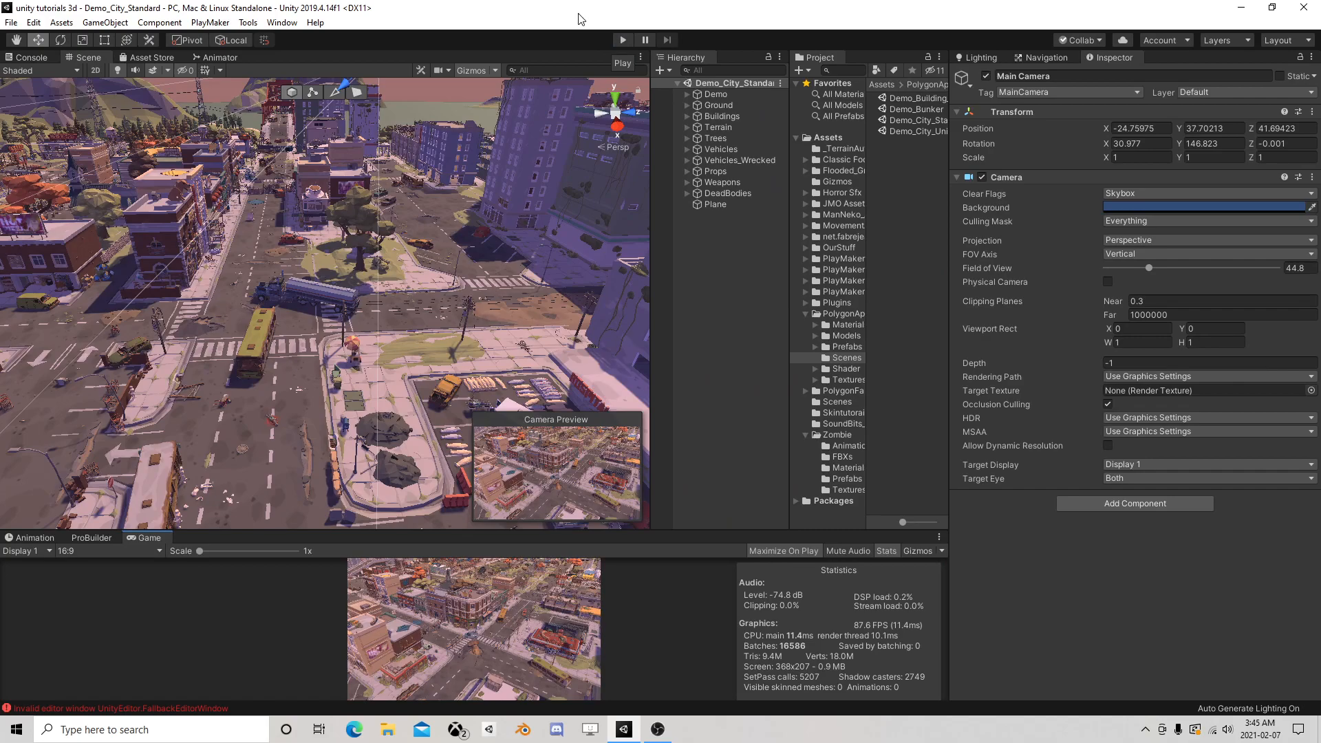
# Step: Examine the whole city's layout from directly above and the contents of the Demo group
pyautogui.moveTo(482, 196); pyautogui.dragTo(191, 367, button='right')
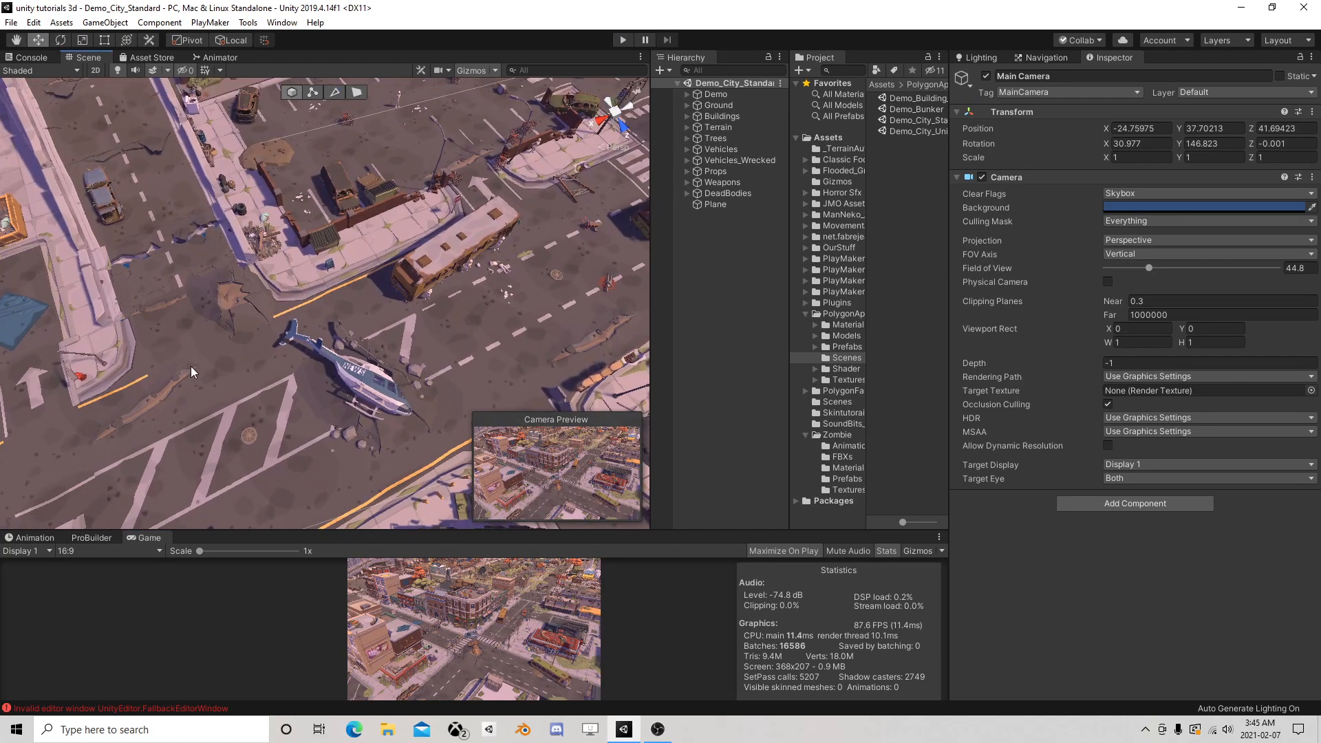
pyautogui.scroll(-12, 175, 334)
pyautogui.moveTo(364, 238); pyautogui.dragTo(258, 315, button='right')
pyautogui.press('s')
pyautogui.scroll(-4, 310, 272)
pyautogui.moveTo(313, 269); pyautogui.dragTo(314, 317, button='right')
pyautogui.moveTo(322, 302); pyautogui.dragTo(340, 338, button='middle')
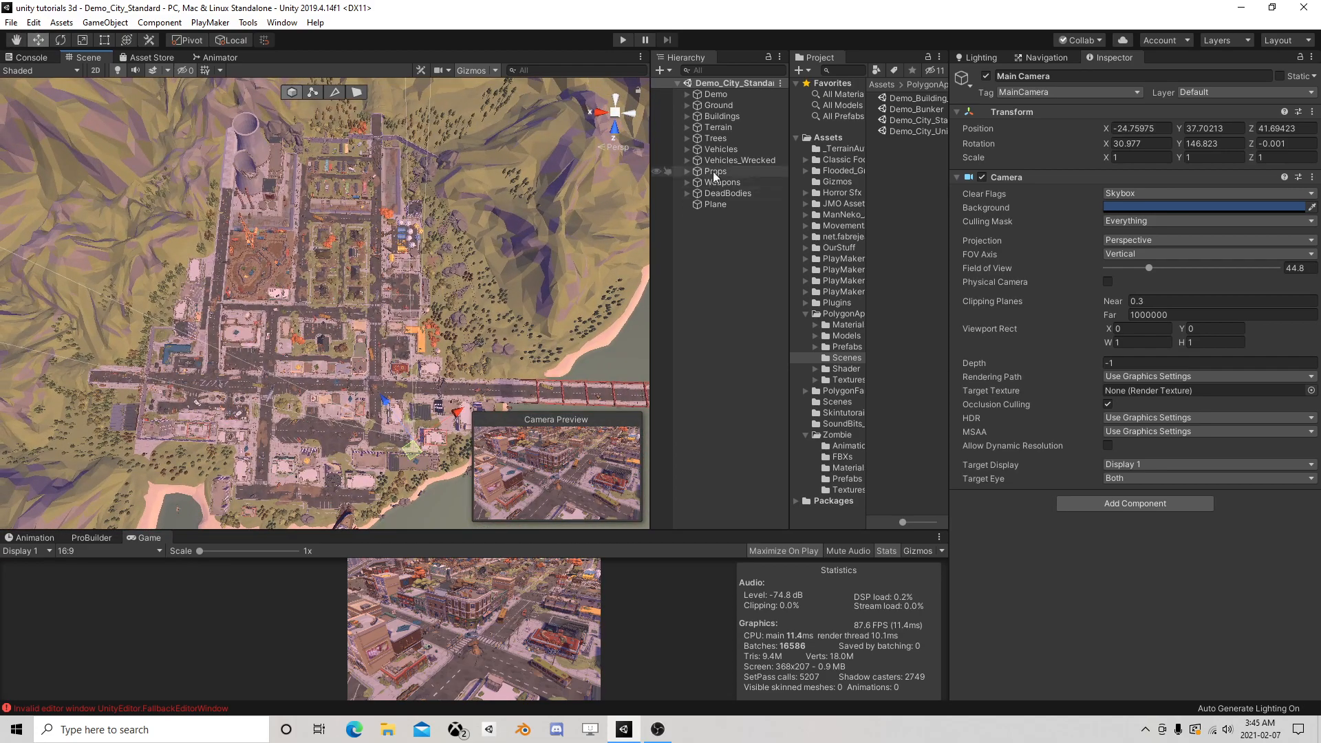
pyautogui.click(718, 225)
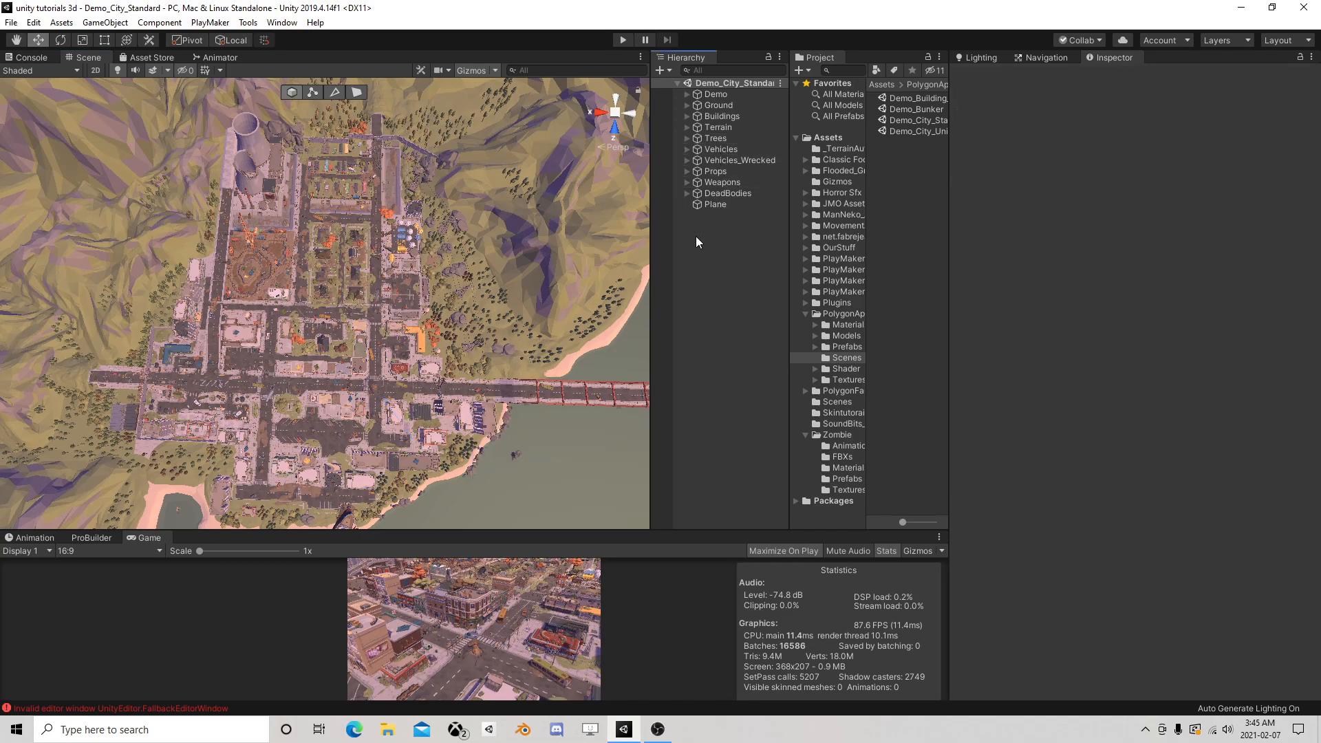
pyautogui.scroll(-4, 456, 251)
pyautogui.scroll(5, 422, 257)
pyautogui.moveTo(384, 260); pyautogui.dragTo(394, 252, button='right')
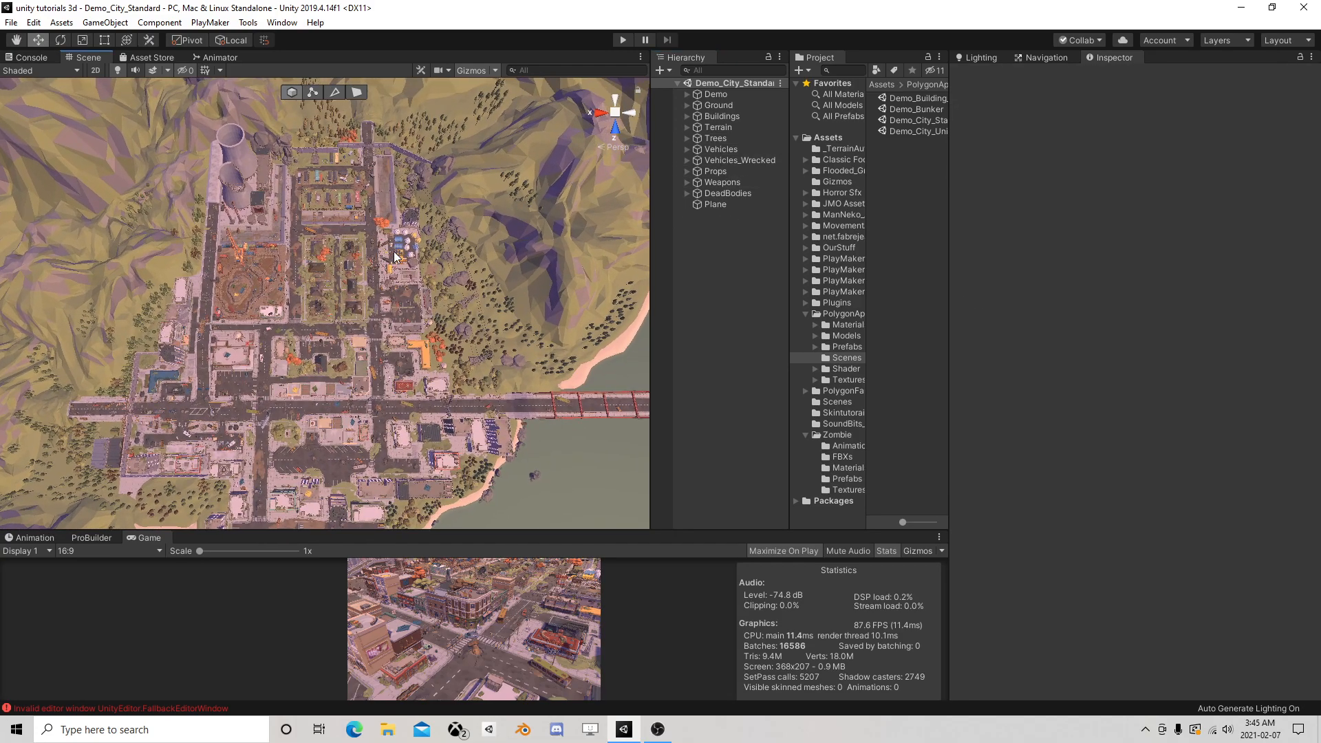
pyautogui.scroll(9, 388, 254)
pyautogui.moveTo(346, 304); pyautogui.dragTo(317, 273, button='middle')
pyautogui.scroll(1, 316, 273)
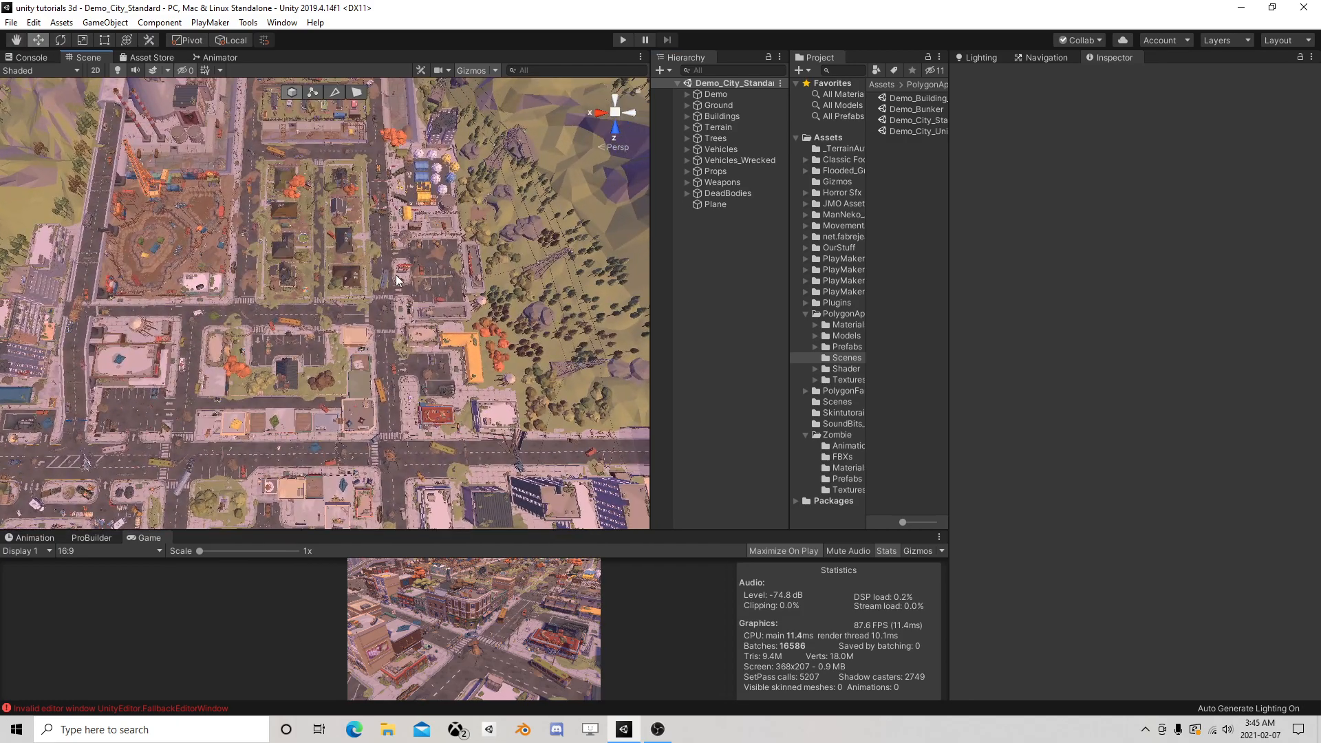
pyautogui.click(689, 95)
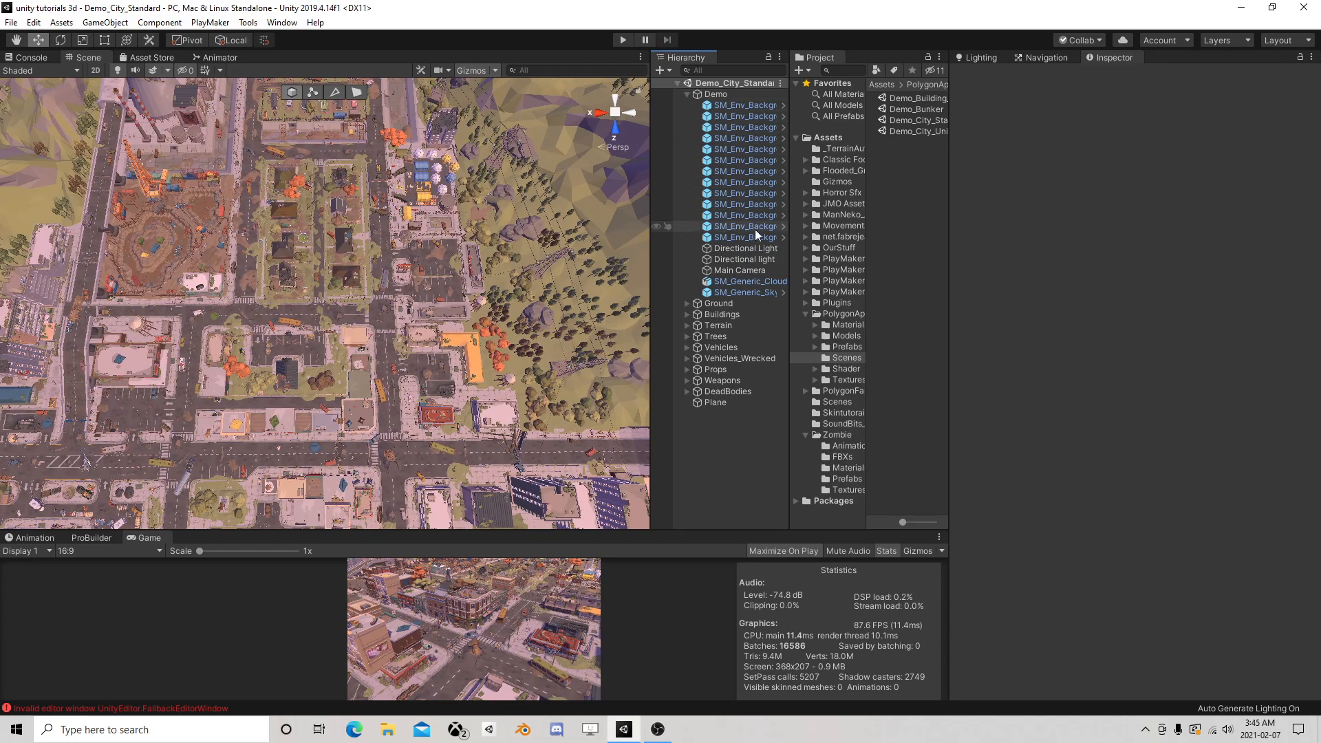
pyautogui.click(687, 94)
pyautogui.scroll(-6, 371, 209)
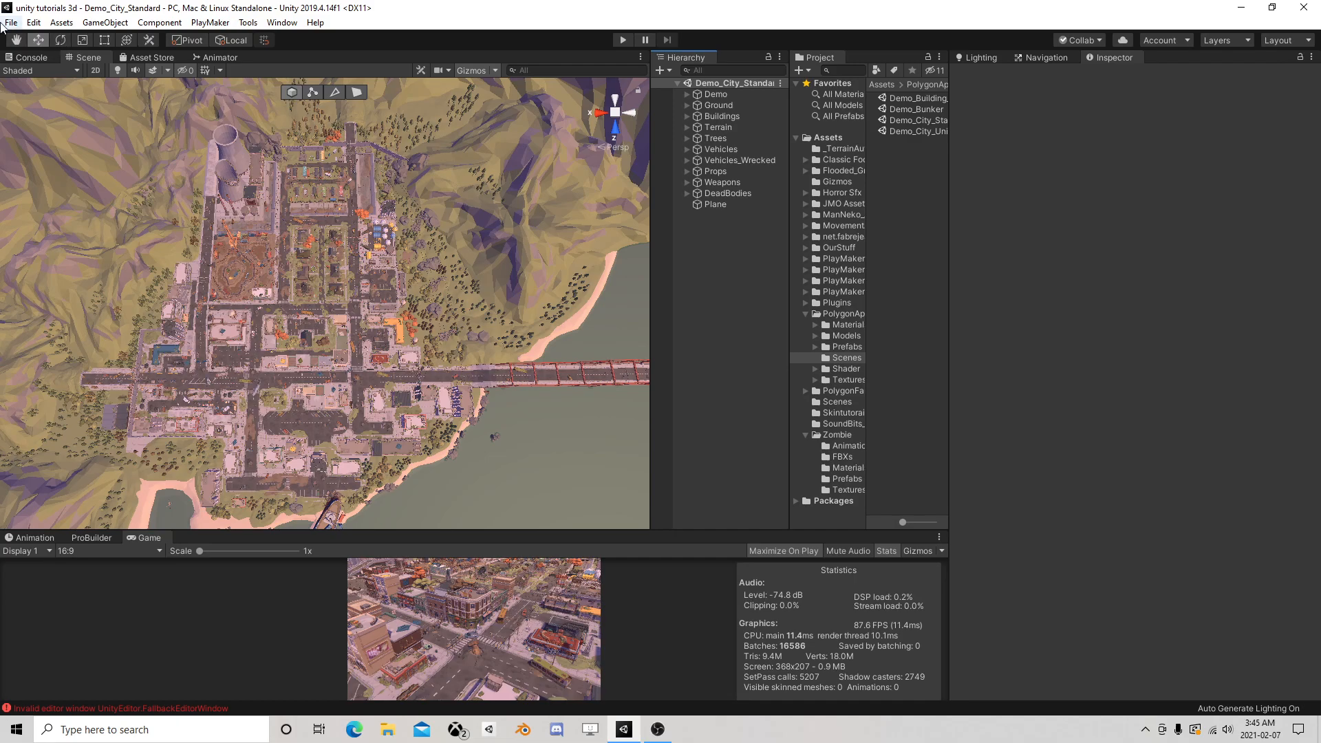
# Step: Save the scene under the name MainDemoScene in the project's Assets folder
pyautogui.click(11, 22)
pyautogui.click(34, 88)
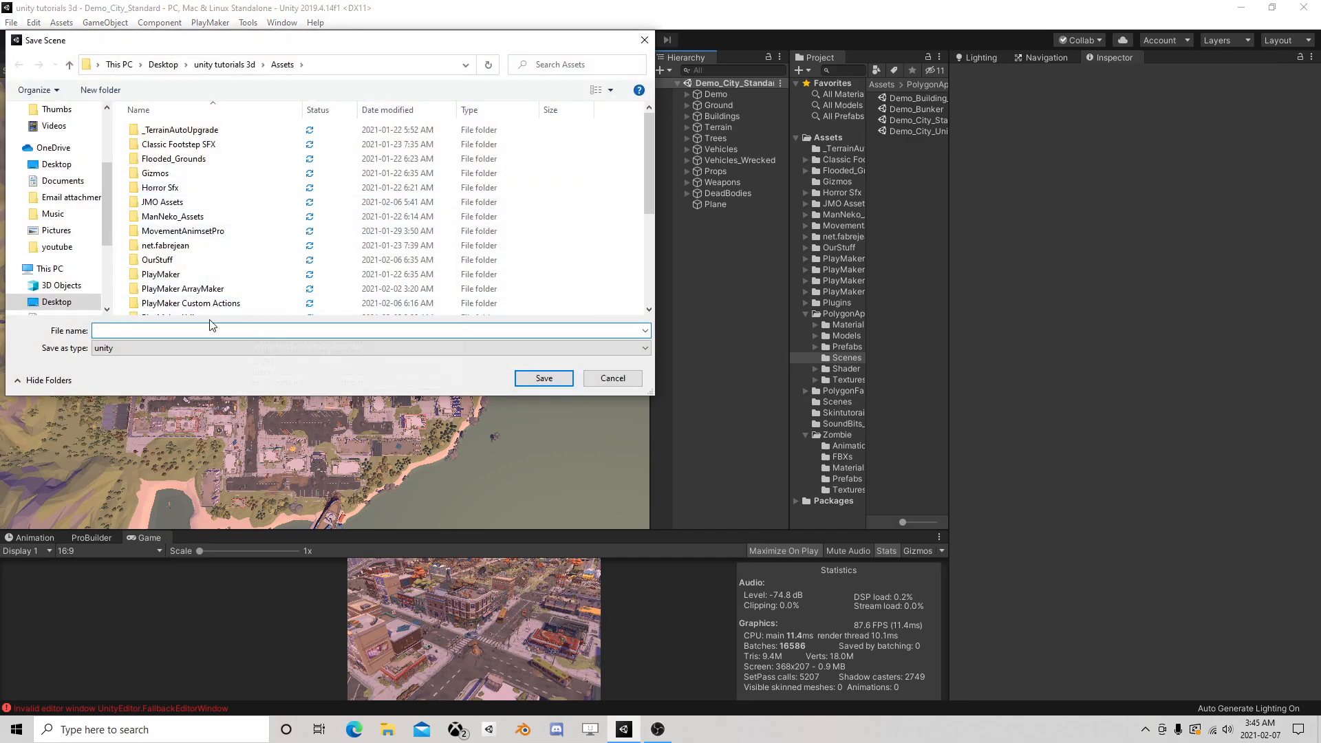
pyautogui.write('MainDemoScene')
pyautogui.scroll(-4, 283, 270)
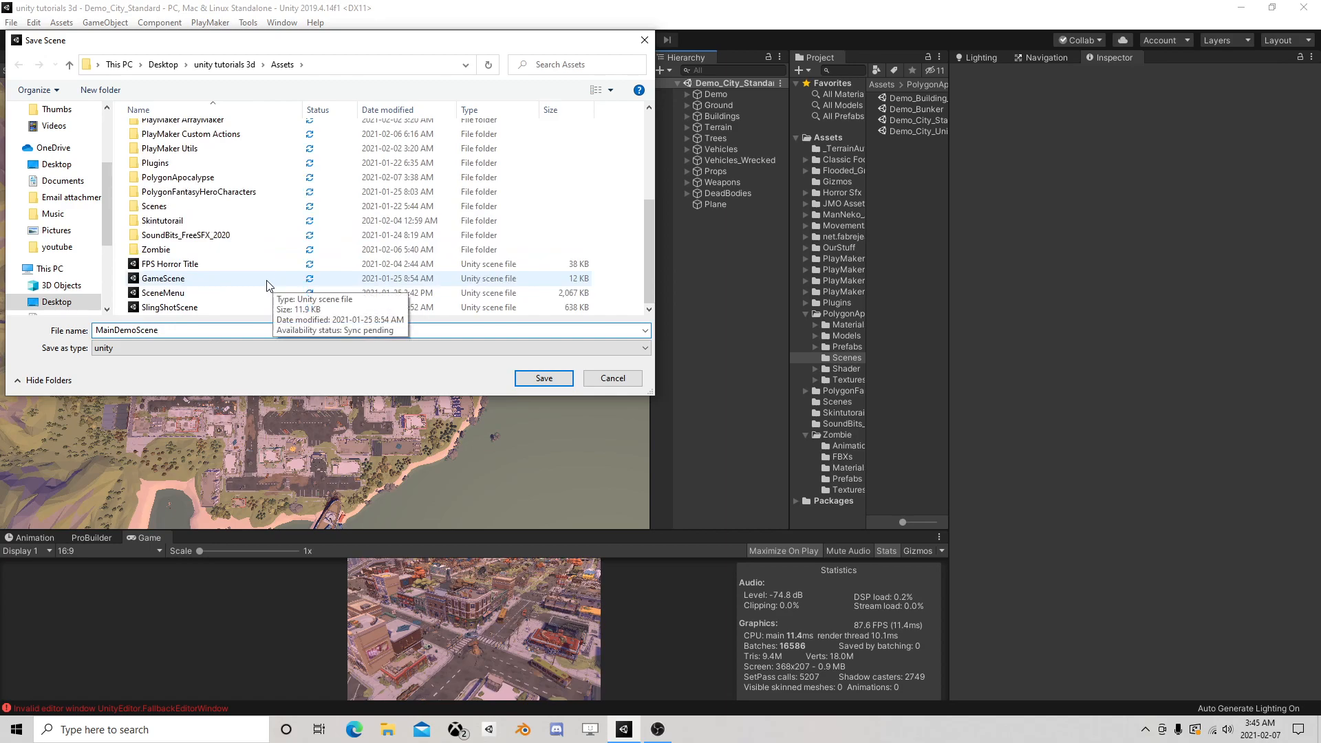
pyautogui.click(543, 379)
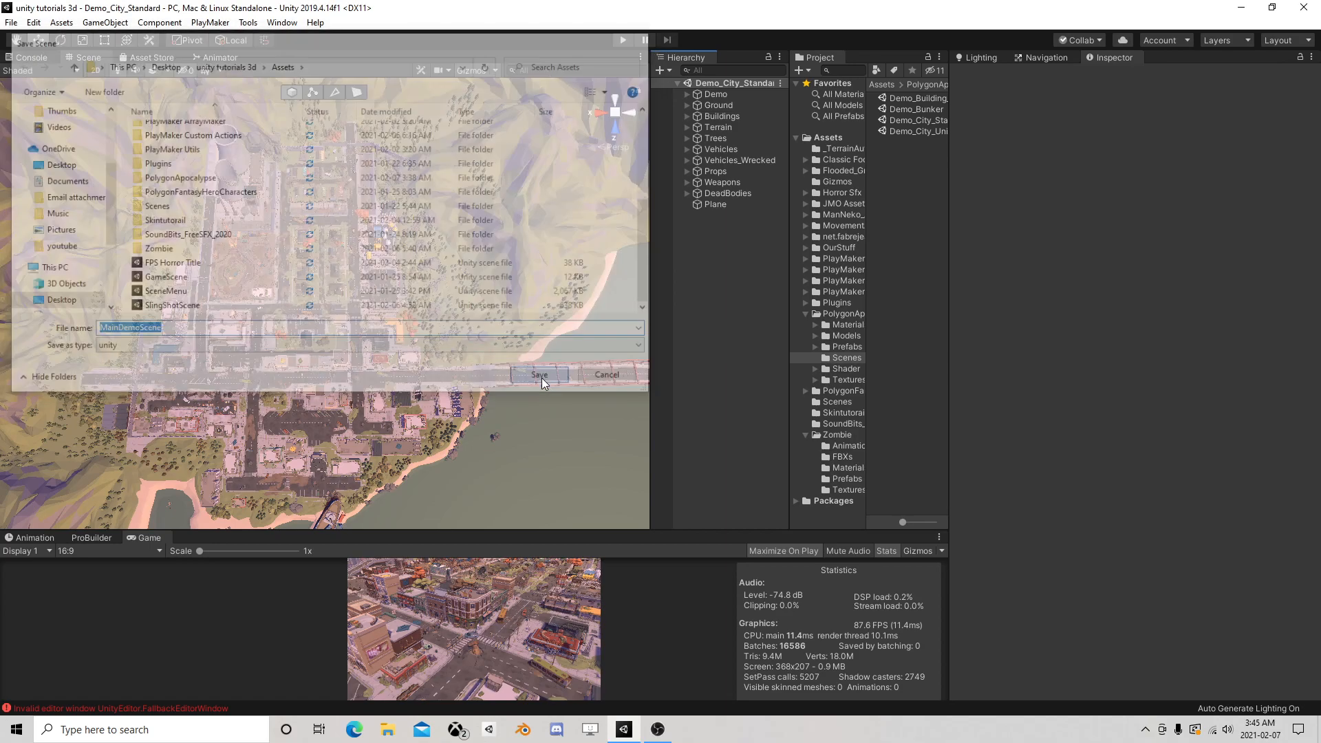
# Step: Make more room for the project's assets and create a folder named Scene inside Assets
pyautogui.moveTo(788, 216); pyautogui.dragTo(661, 227)
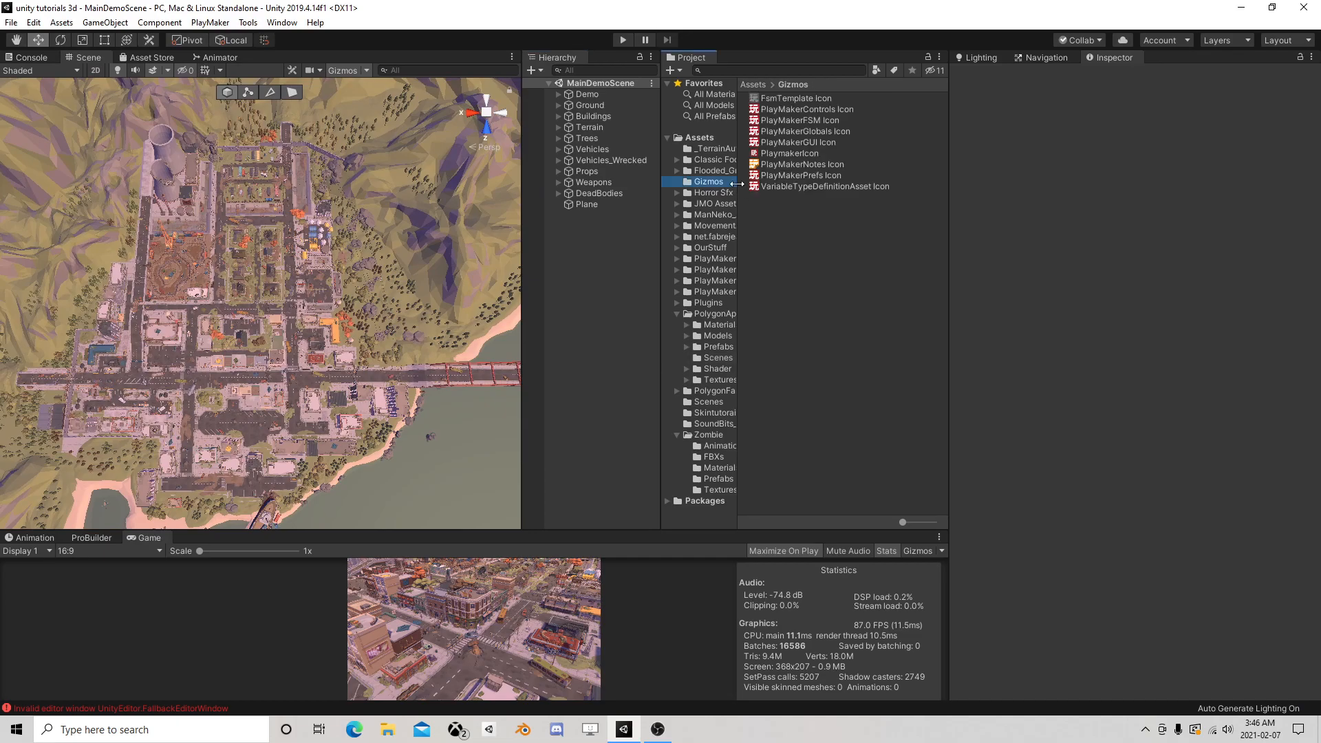
pyautogui.moveTo(736, 184); pyautogui.dragTo(790, 184)
pyautogui.click(717, 138)
pyautogui.rightClick(717, 138)
pyautogui.moveTo(781, 143)
pyautogui.click(959, 146)
pyautogui.write('Scene')
pyautogui.press('Return')
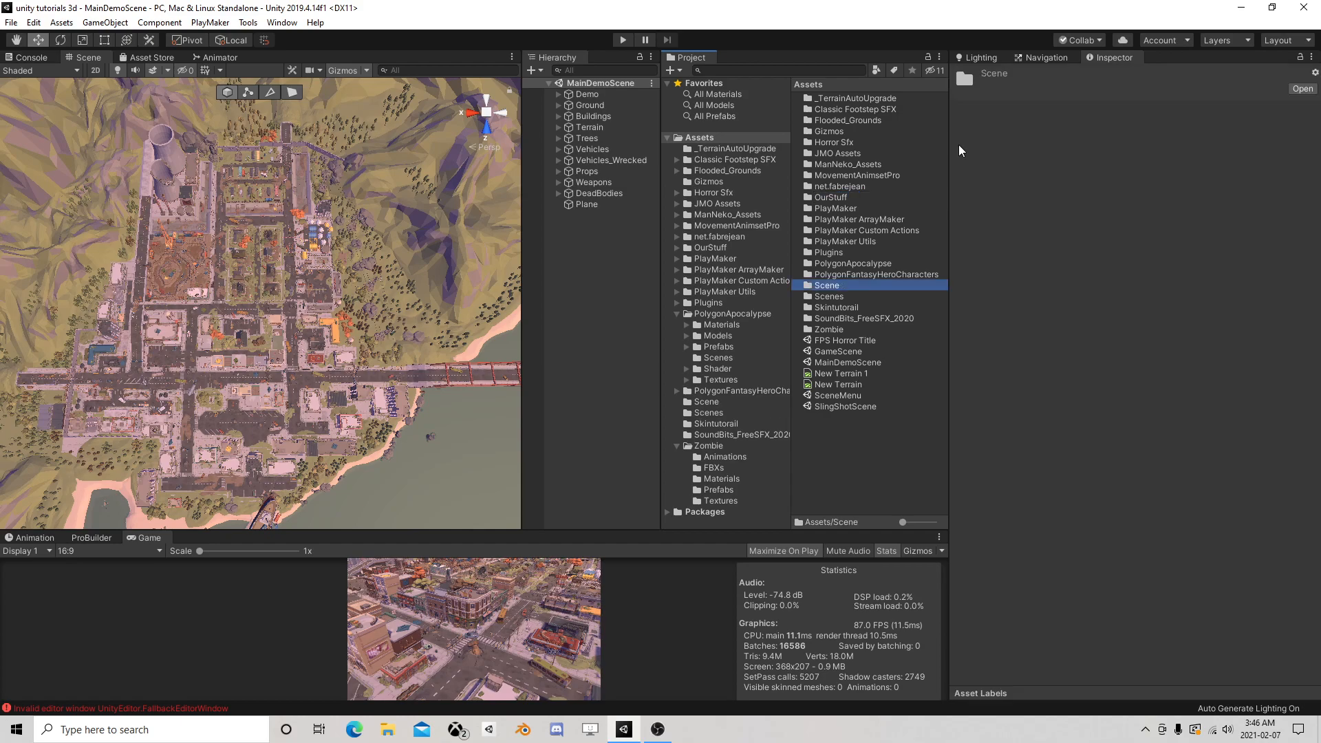
# Step: Rename the new Scene folder as DemoStreamScene
pyautogui.click(833, 296)
pyautogui.click(833, 286)
pyautogui.click(845, 286)
pyautogui.write('Demo')
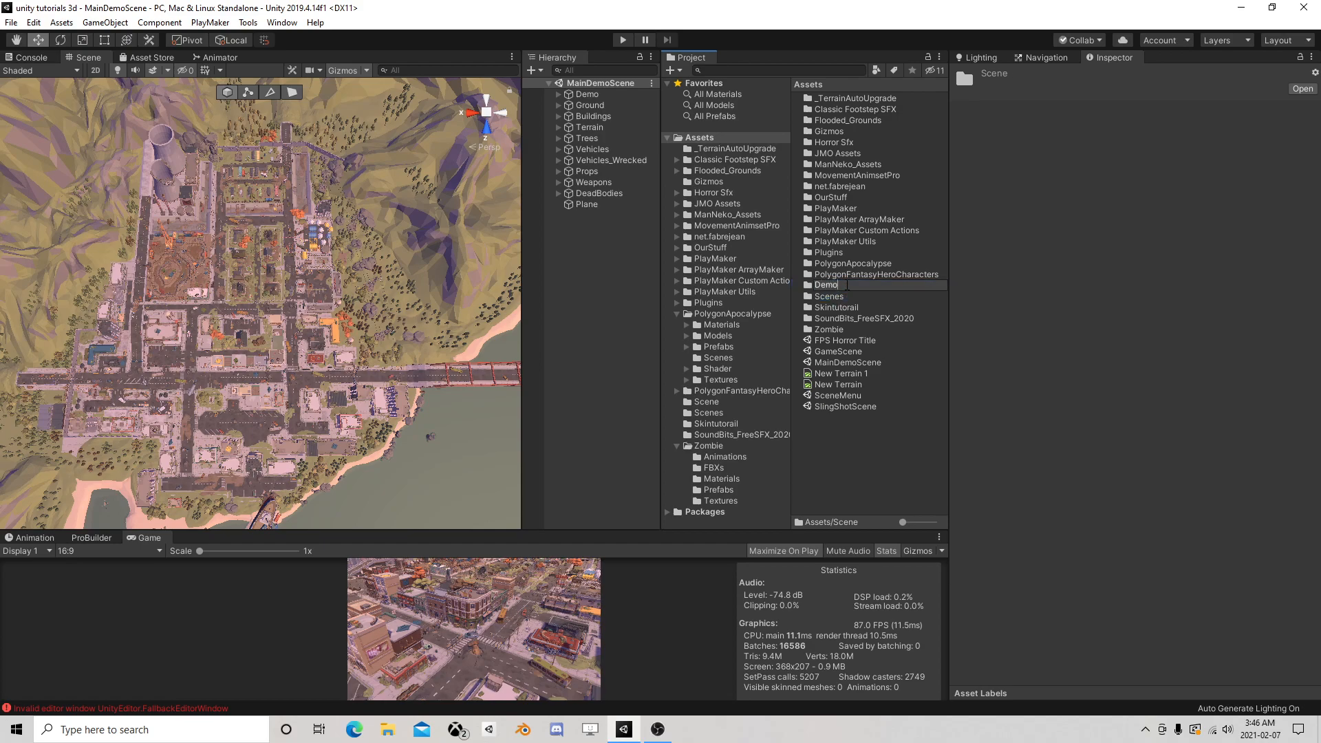
pyautogui.write('StreamScene')
pyautogui.press('Return')
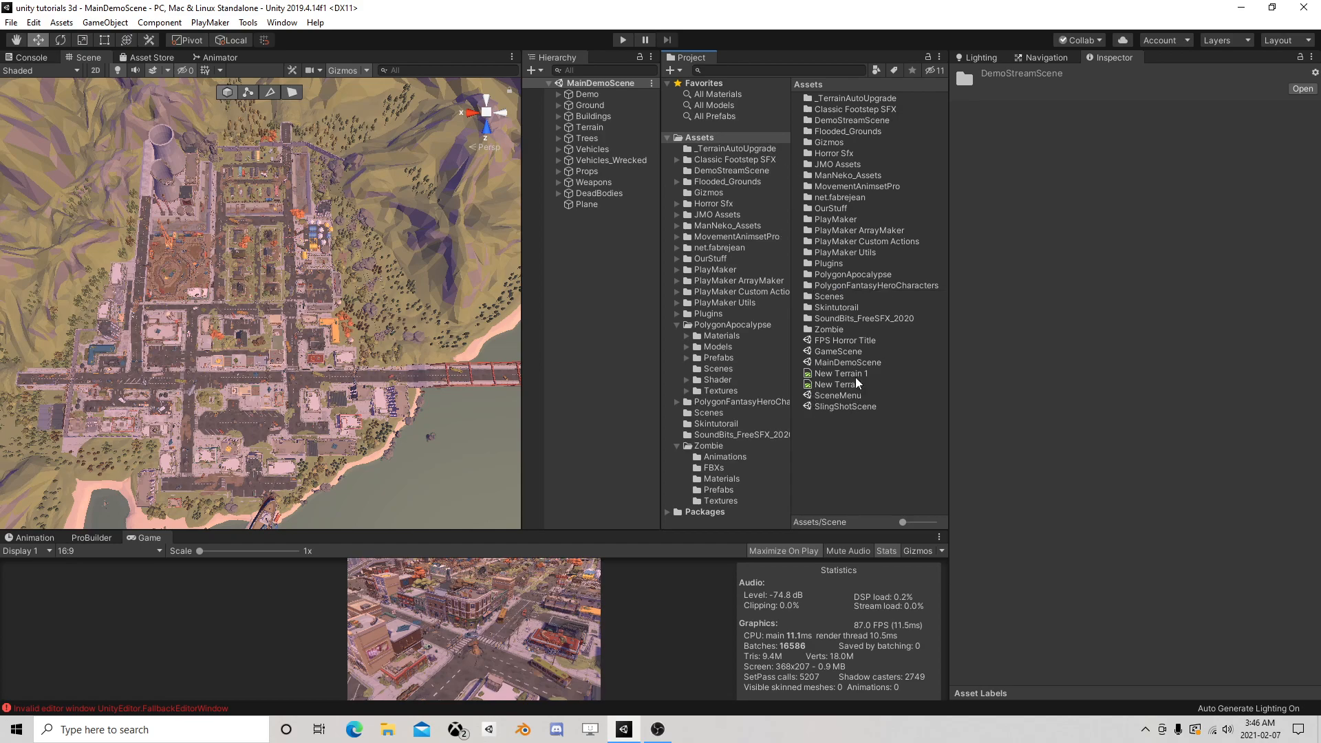
# Step: Move the MainDemoScene file into the DemoStreamScene folder and clear the selection
pyautogui.moveTo(831, 364); pyautogui.dragTo(843, 466)
pyautogui.moveTo(838, 363); pyautogui.dragTo(853, 125)
pyautogui.click(626, 305)
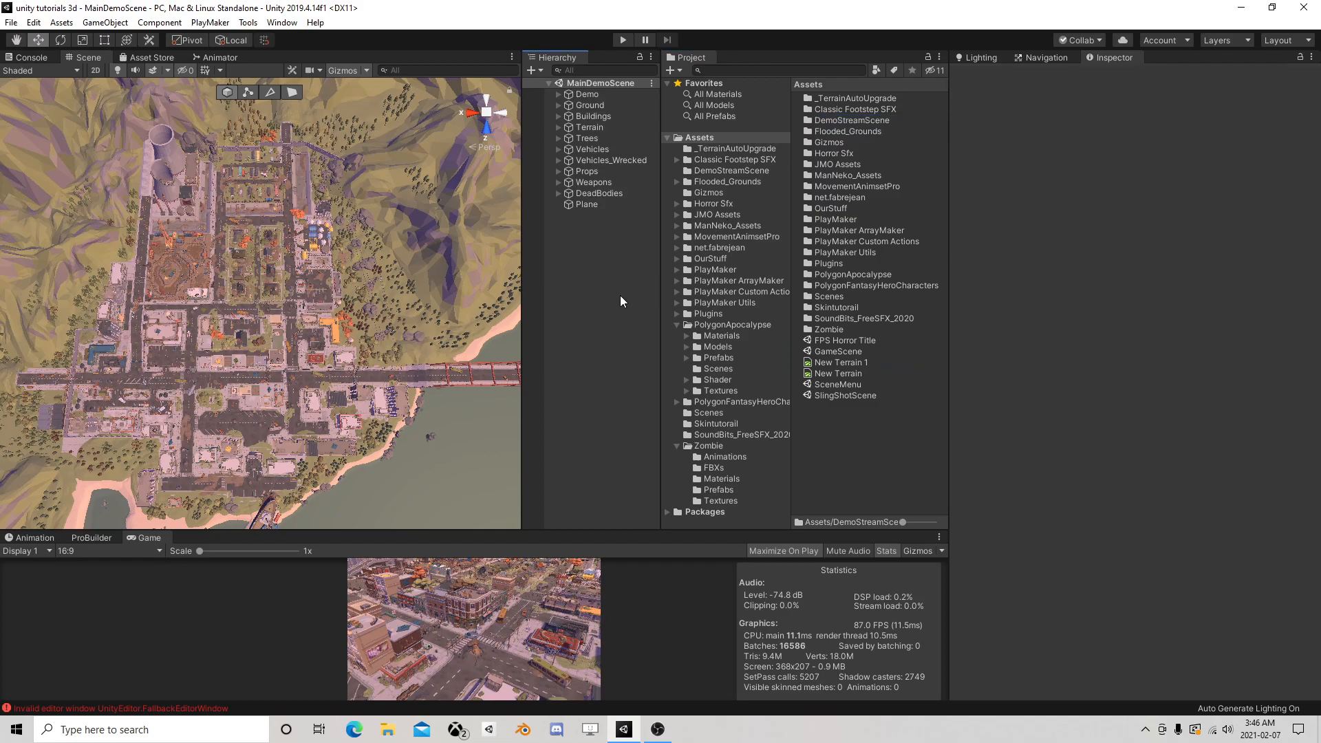
# Step: Create an empty game object at the root of the scene and name it Top Right
pyautogui.moveTo(371, 296); pyautogui.dragTo(357, 308, button='right')
pyautogui.moveTo(301, 325)
pyautogui.mouseDown(button='middle')
pyautogui.moveTo(335, 322)
pyautogui.moveTo(315, 308)
pyautogui.mouseUp(button='middle')
pyautogui.scroll(5, 315, 308)
pyautogui.click(560, 250)
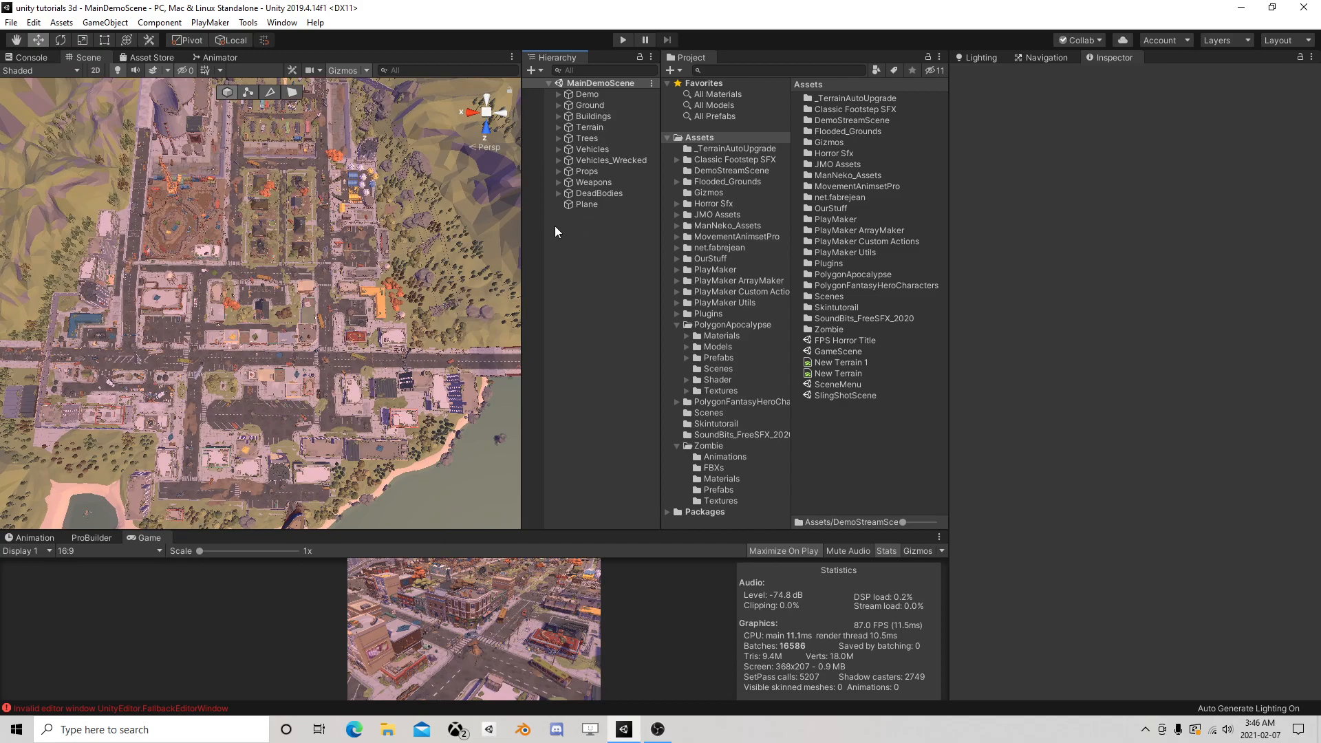
pyautogui.rightClick(555, 227)
pyautogui.click(621, 356)
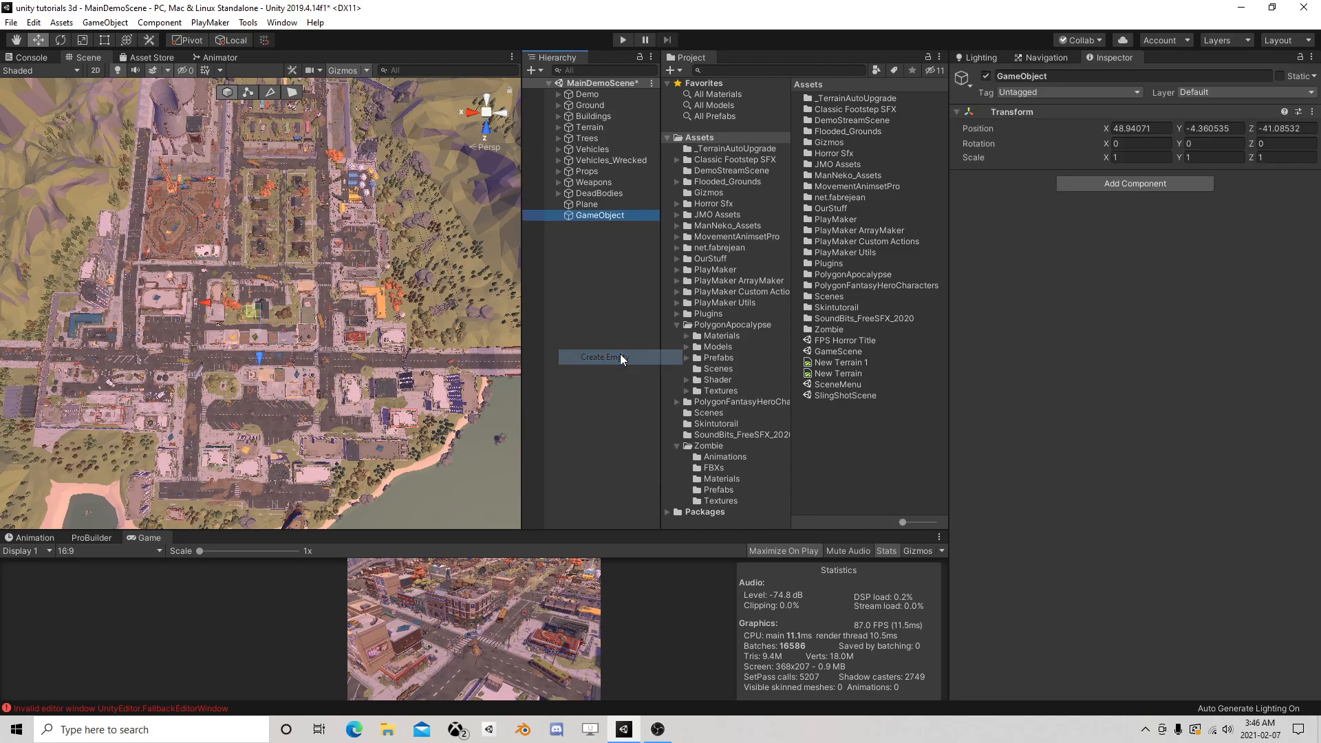
pyautogui.click(593, 215)
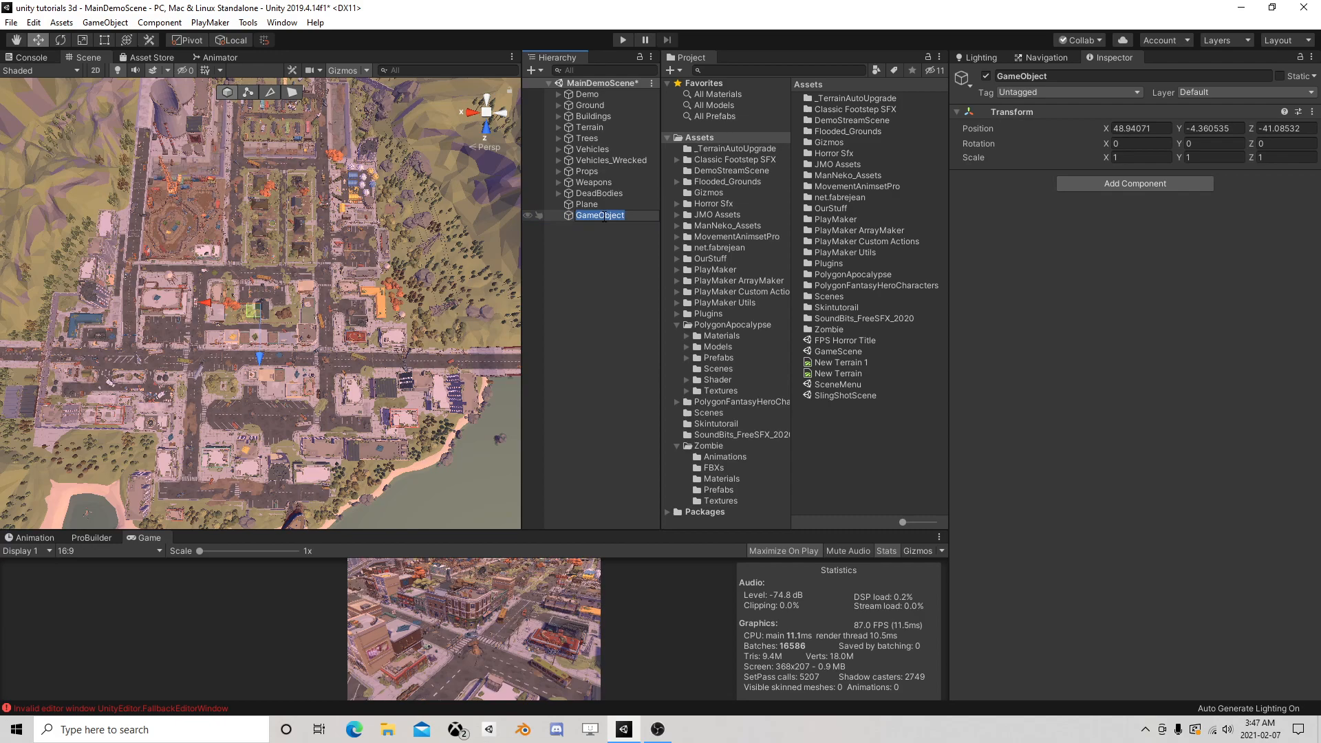
pyautogui.write('Top Right')
pyautogui.press('Return')
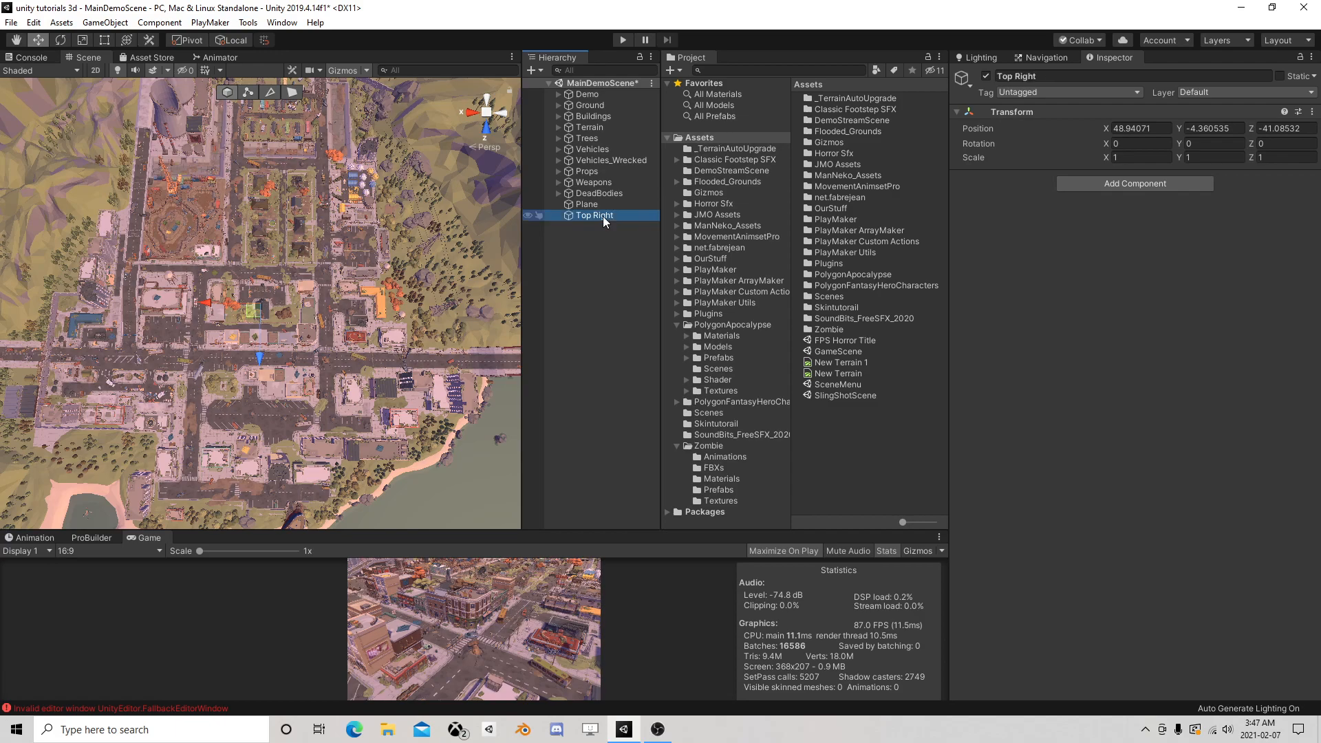
# Step: Remove the space from the new object's name so that it reads TopRight
pyautogui.click(603, 216)
pyautogui.moveTo(620, 214); pyautogui.dragTo(600, 213)
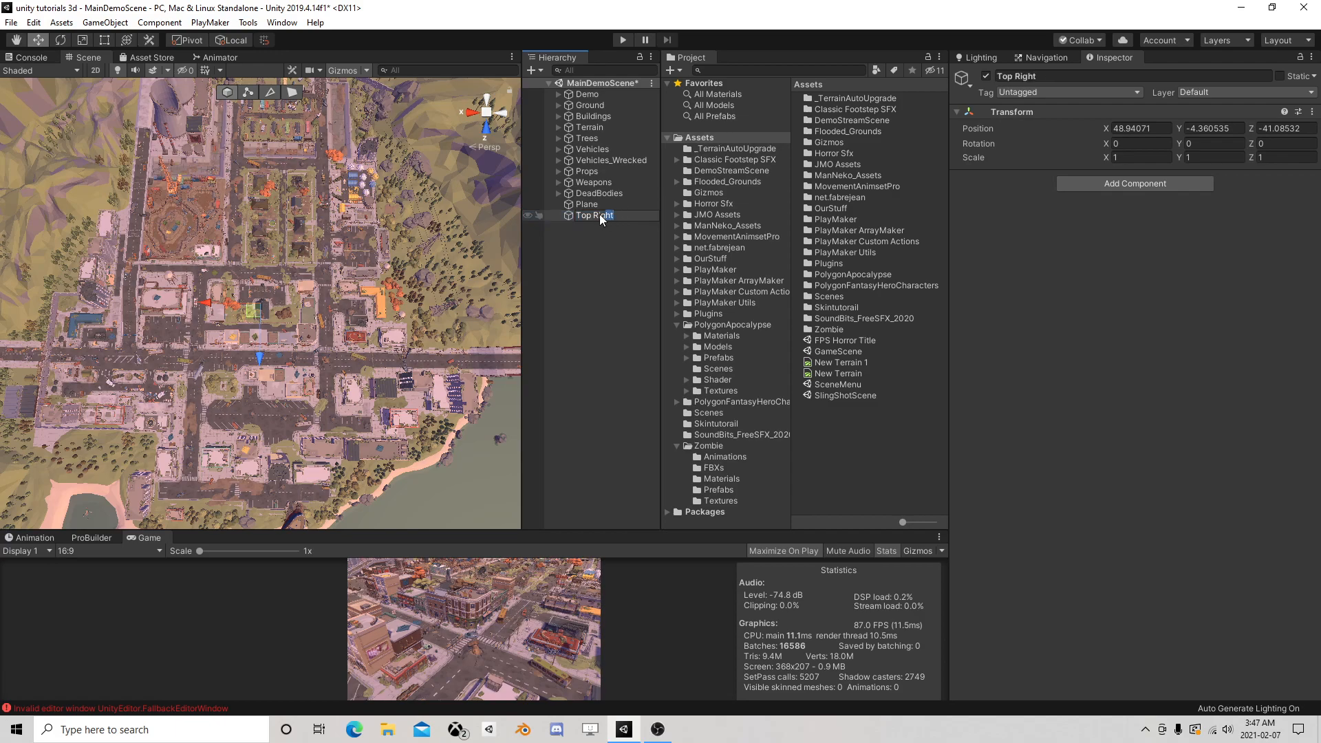
pyautogui.write('TopRi')
pyautogui.press('Return')
# Step: Set the TopRight object's position to X 0, Y 0 and Z 0
pyautogui.click(1162, 129)
pyautogui.write('0')
pyautogui.click(1211, 129)
pyautogui.write('0')
pyautogui.click(1285, 128)
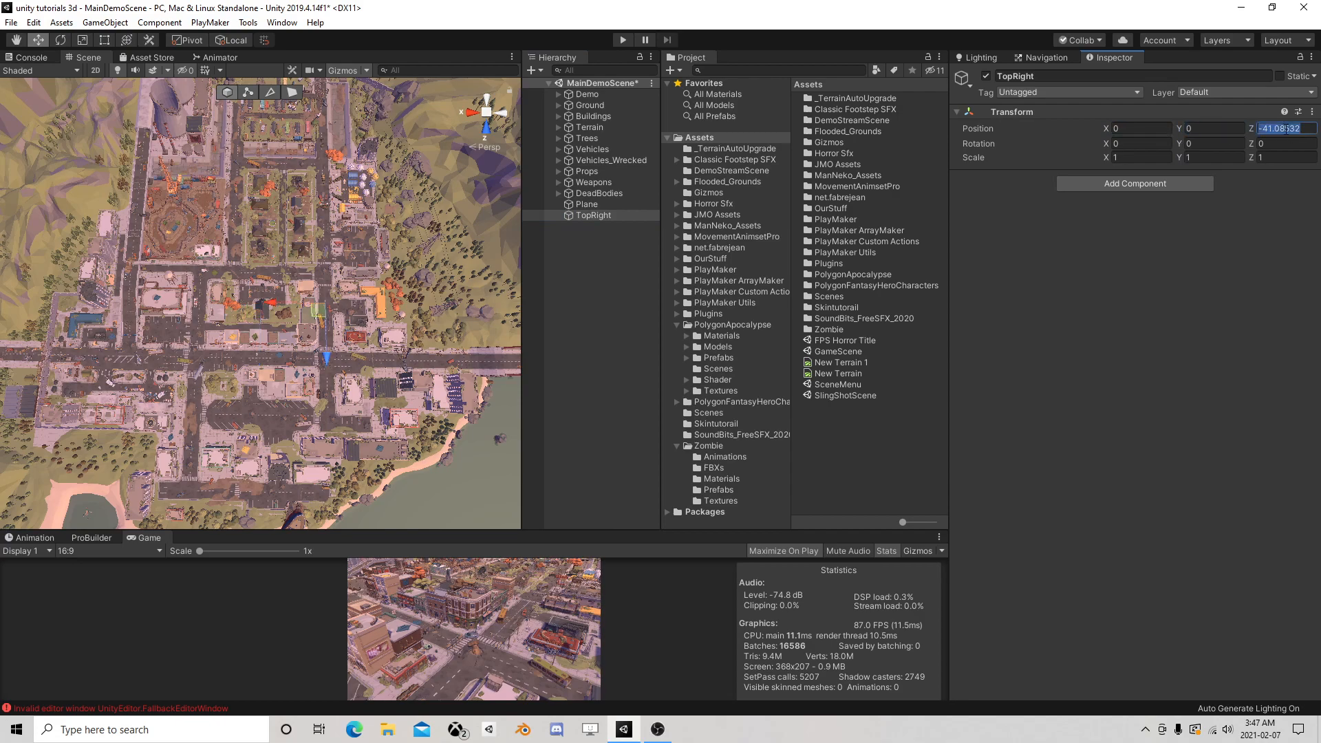
pyautogui.write('0')
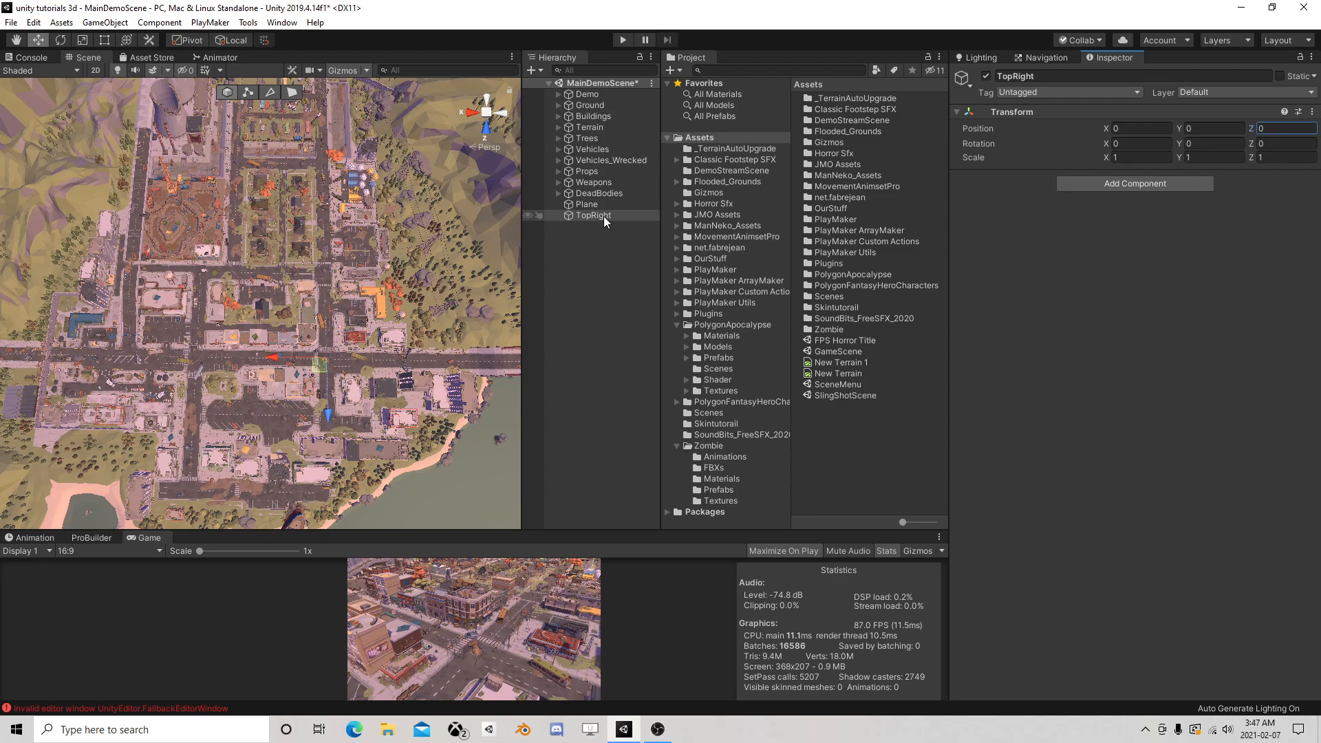
# Step: Select all objects in the upper-right section of the city and parent them to TopRight
pyautogui.scroll(-10, 382, 278)
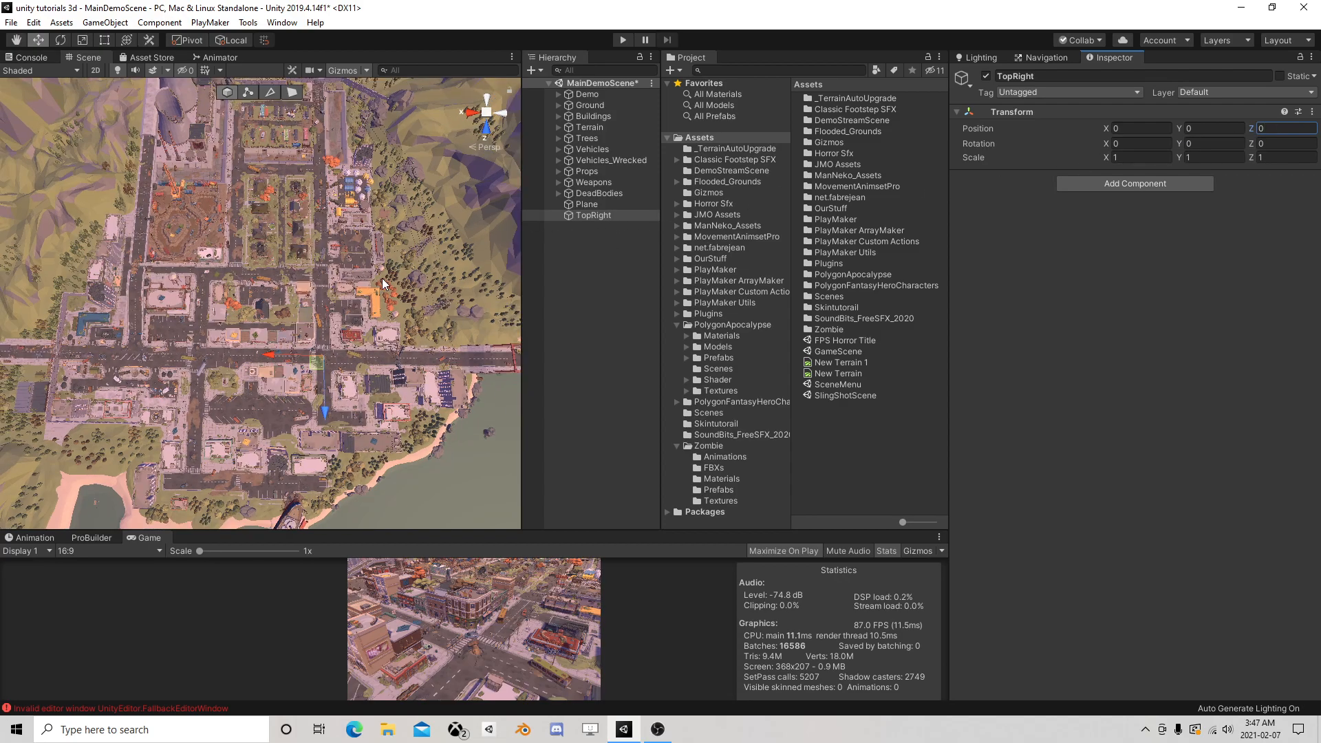
pyautogui.scroll(-3, 341, 205)
pyautogui.moveTo(353, 296)
pyautogui.mouseDown(button='right')
pyautogui.moveTo(353, 249)
pyautogui.moveTo(353, 300)
pyautogui.mouseUp(button='right')
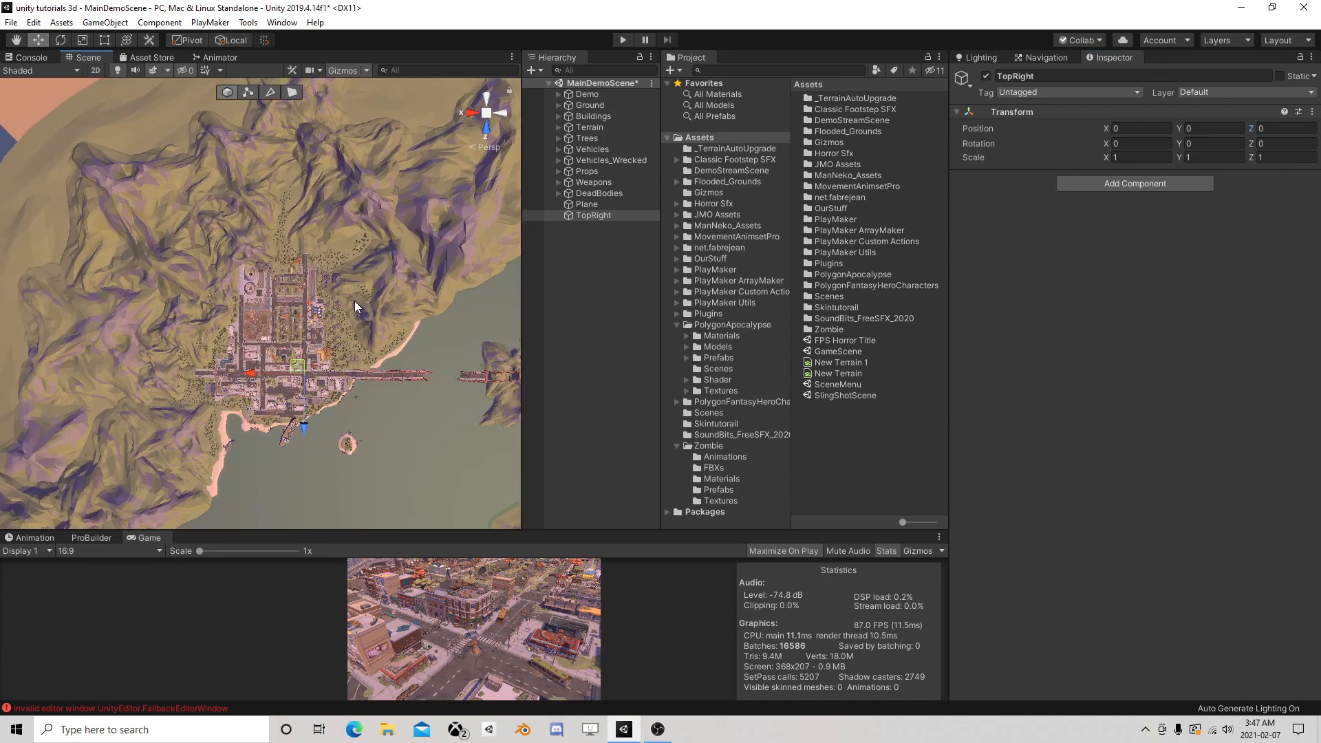
pyautogui.scroll(5, 354, 300)
pyautogui.scroll(2, 316, 247)
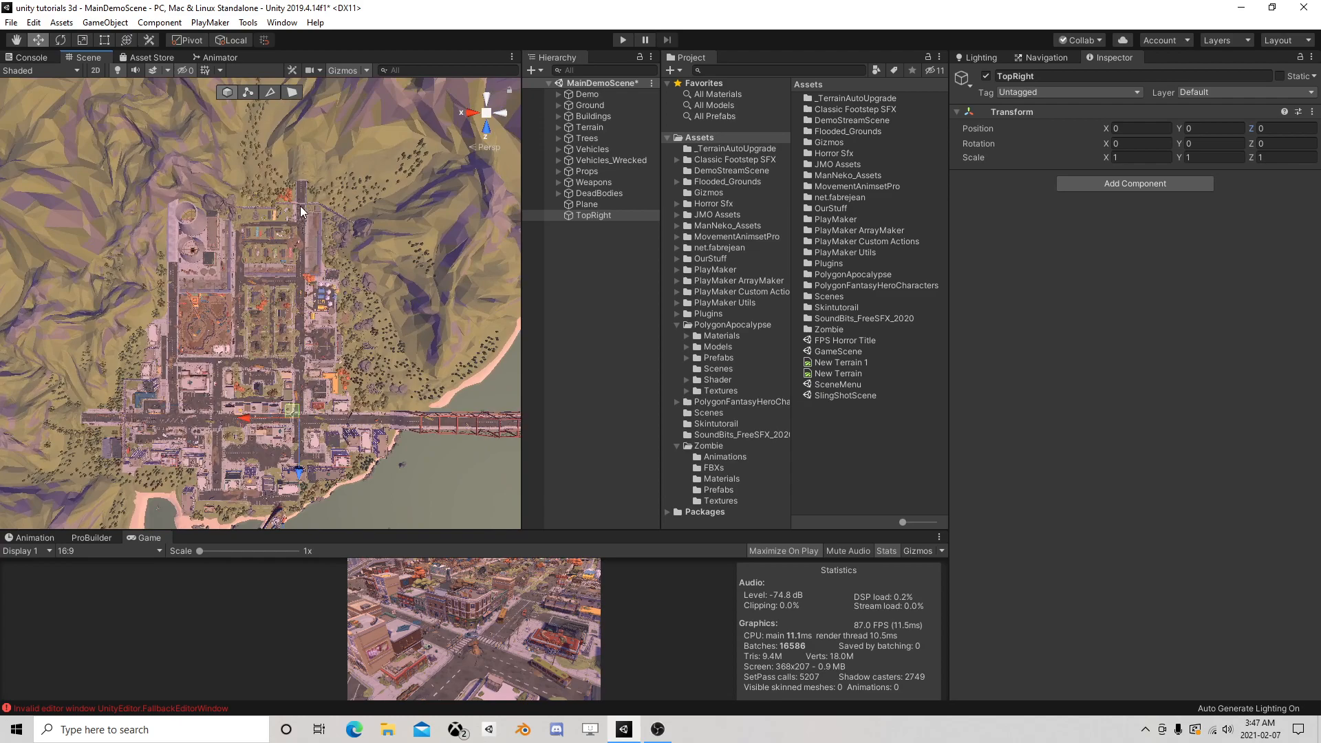
pyautogui.moveTo(250, 163); pyautogui.dragTo(407, 294)
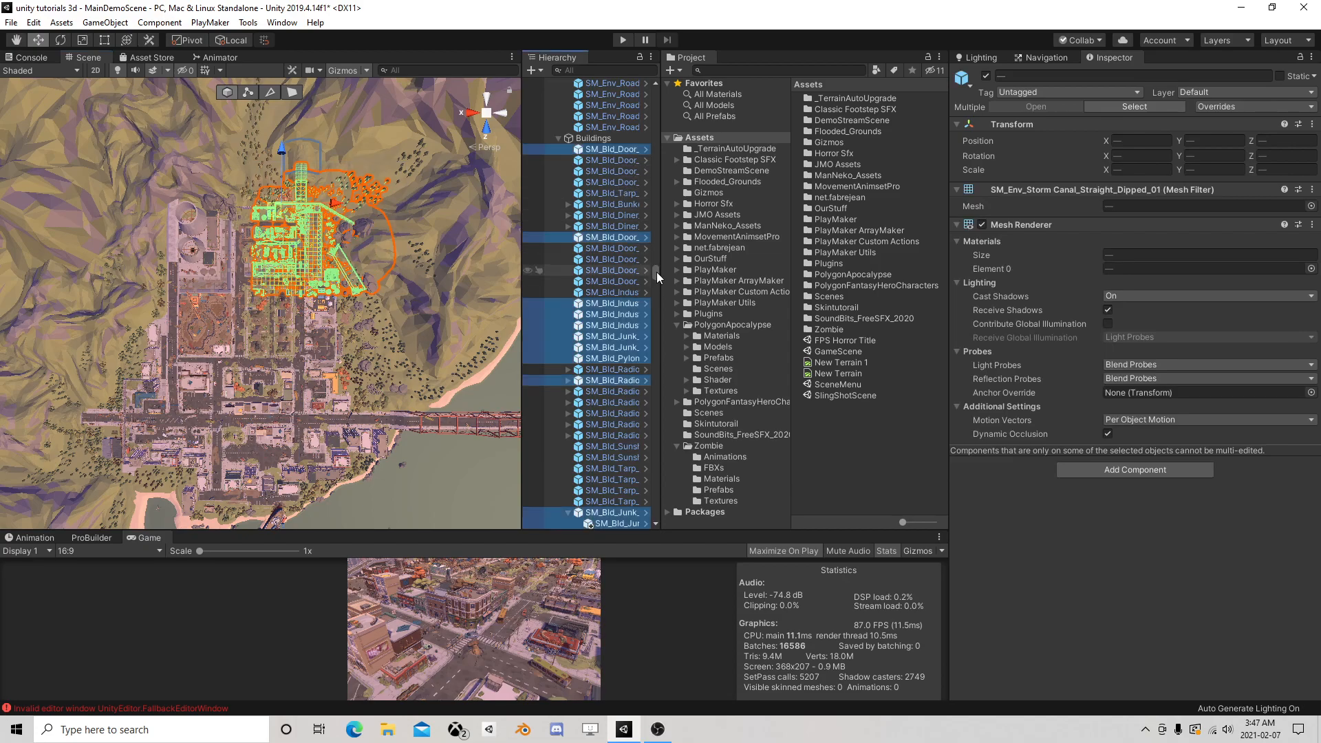
pyautogui.moveTo(656, 271); pyautogui.dragTo(653, 542)
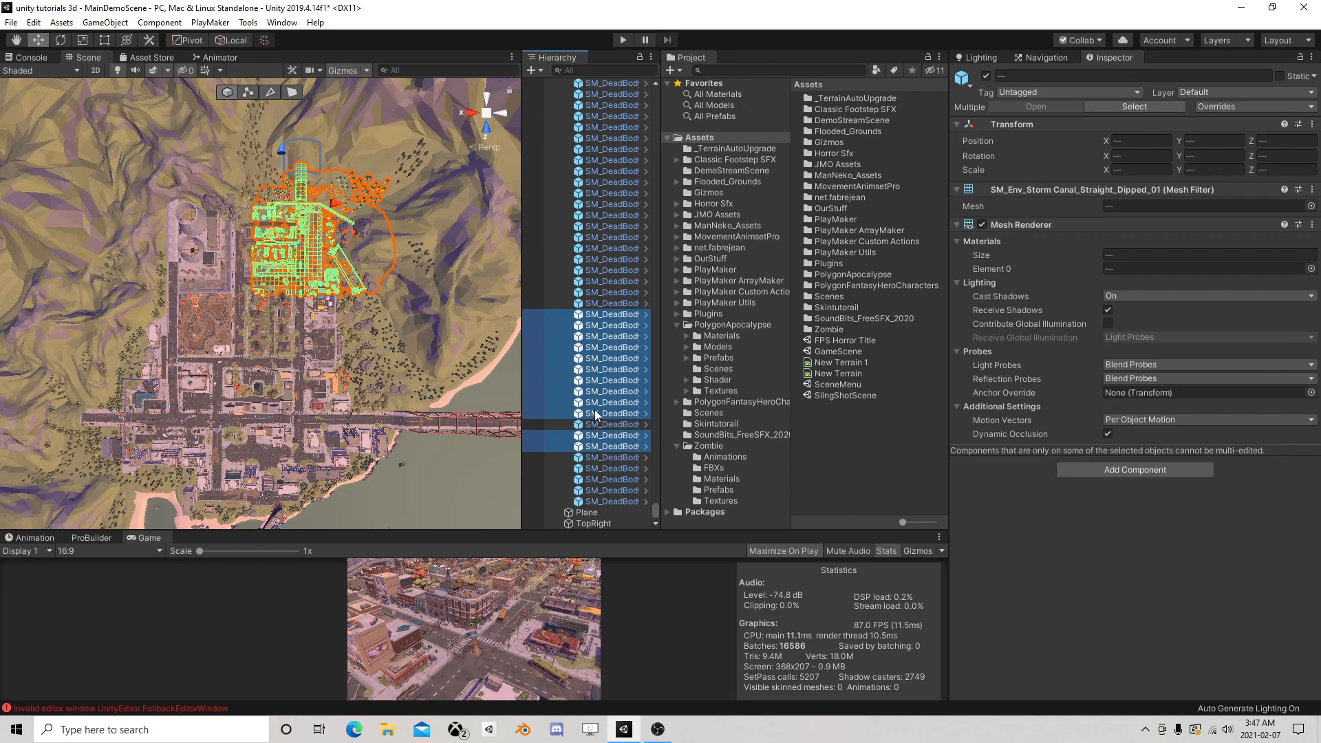
pyautogui.moveTo(597, 509); pyautogui.dragTo(597, 522)
# Step: Collapse the expanded scene object groups from Ground through DeadBodies
pyautogui.moveTo(655, 472); pyautogui.dragTo(642, 103)
pyautogui.click(557, 105)
pyautogui.click(558, 117)
pyautogui.click(559, 128)
pyautogui.click(559, 139)
pyautogui.click(556, 149)
pyautogui.click(557, 160)
pyautogui.click(558, 172)
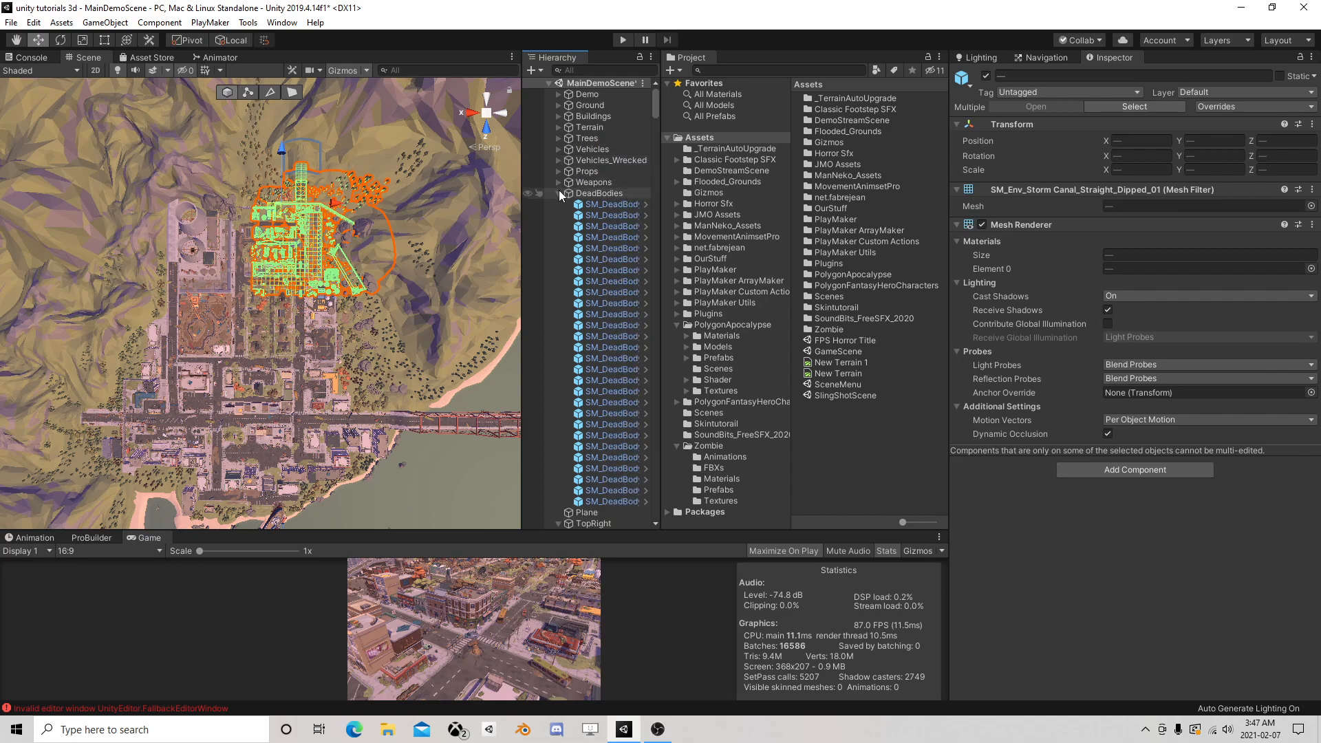
pyautogui.click(559, 193)
# Step: Deactivate the TopRight object to hide that section of the city
pyautogui.click(594, 216)
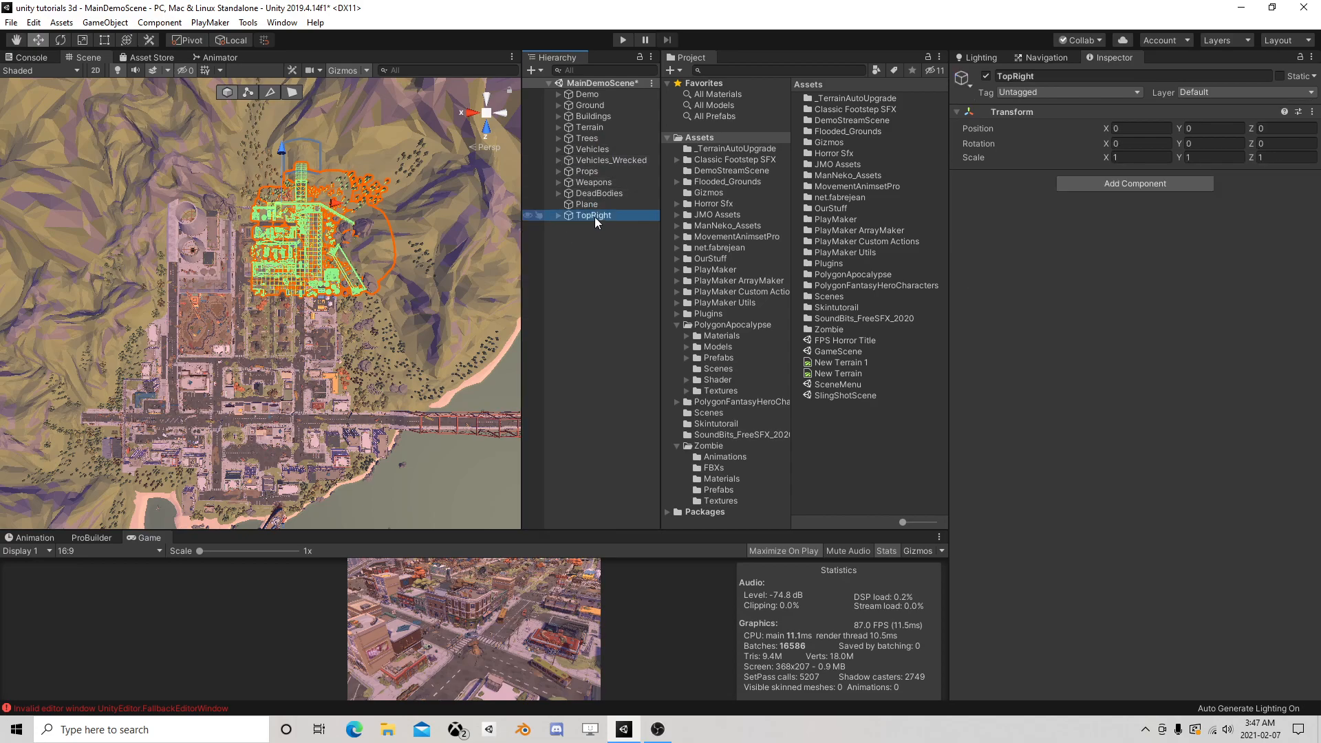
pyautogui.click(987, 76)
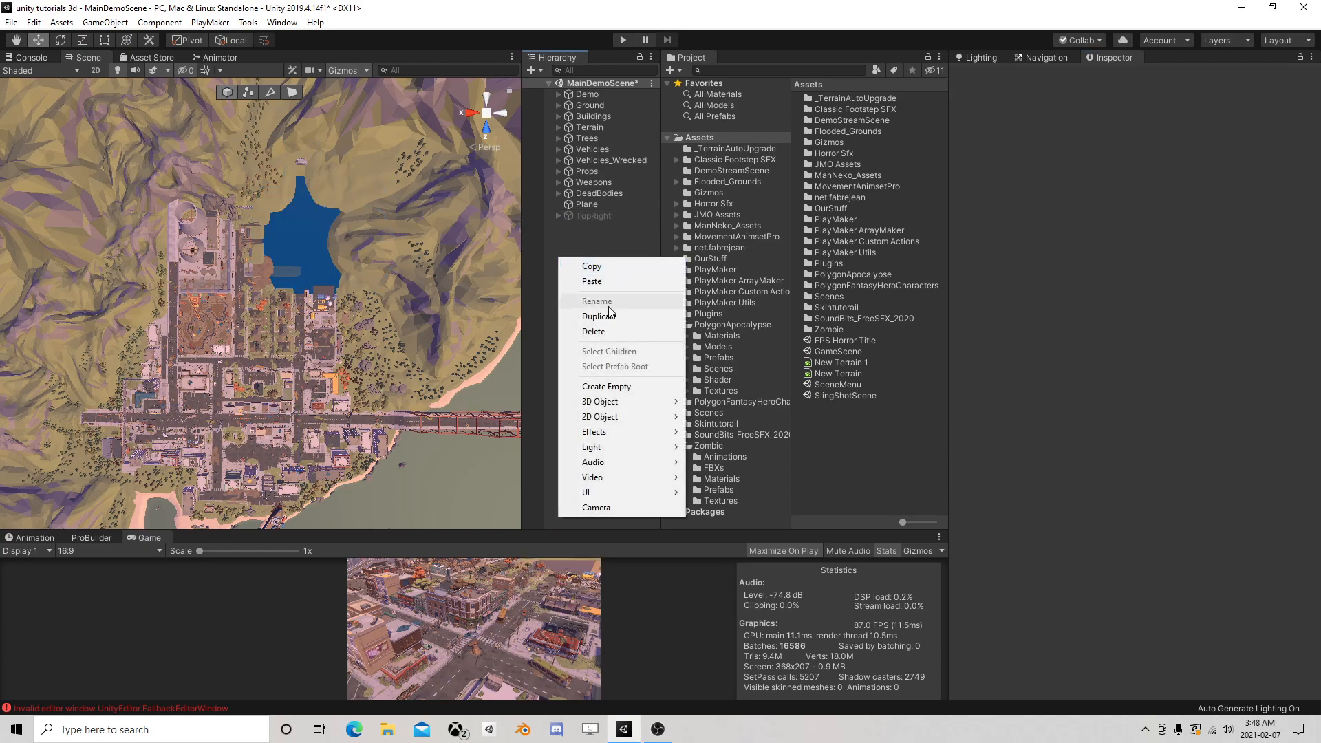
# Step: Create an empty object at the scene root and name it TopLeft
pyautogui.click(602, 386)
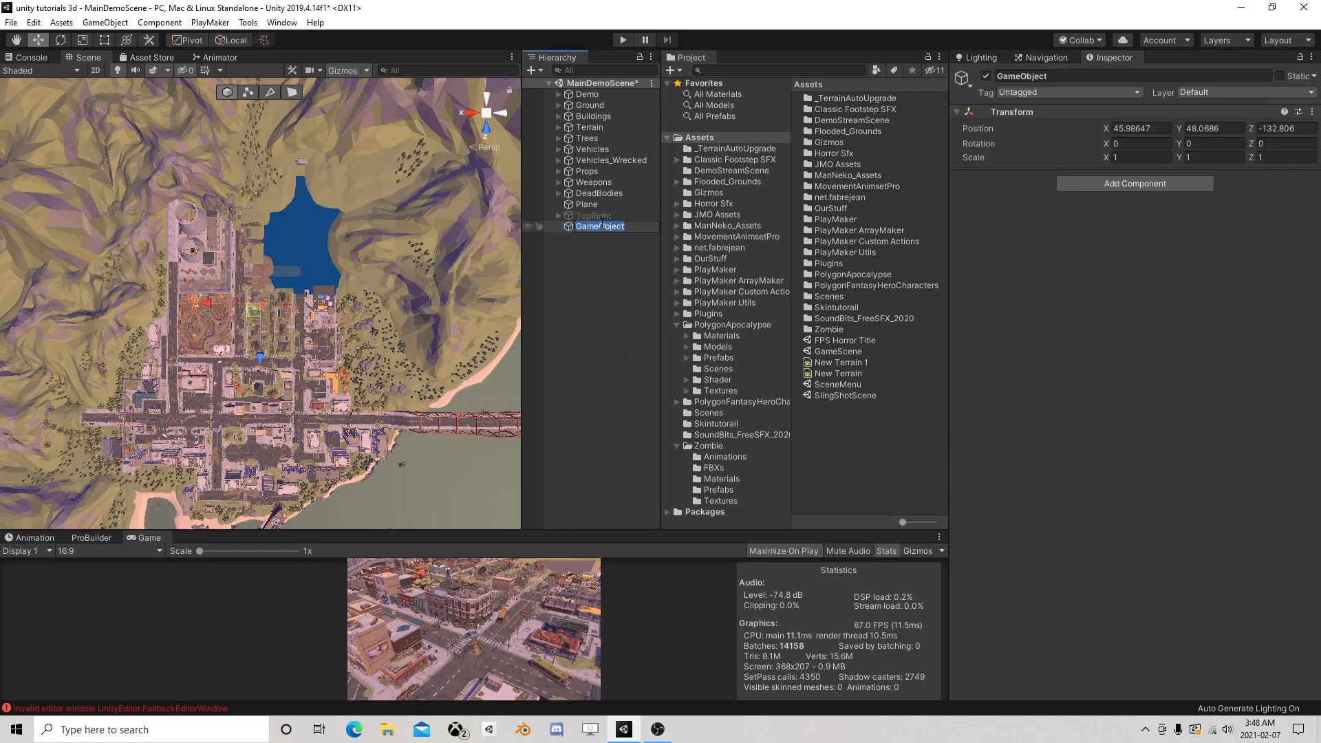
pyautogui.write('TopLeft')
pyautogui.press('Return')
# Step: Set the TopLeft object's position to X 0, Y 0 and Z 0
pyautogui.click(1142, 128)
pyautogui.write('0')
pyautogui.press('Tab')
pyautogui.write('0')
pyautogui.press('Tab')
pyautogui.write('0')
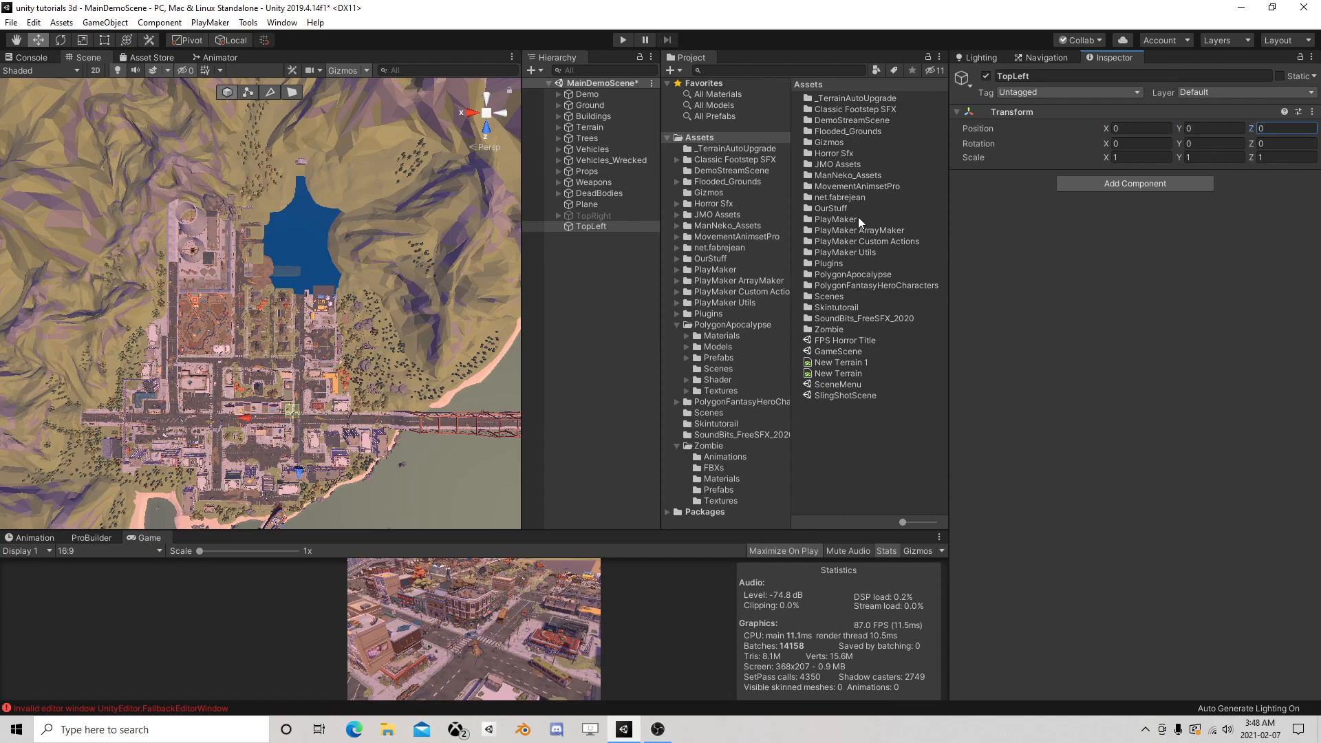
# Step: Select all objects in the upper-left section of the city and parent them to TopLeft
pyautogui.moveTo(301, 198); pyautogui.dragTo(135, 302)
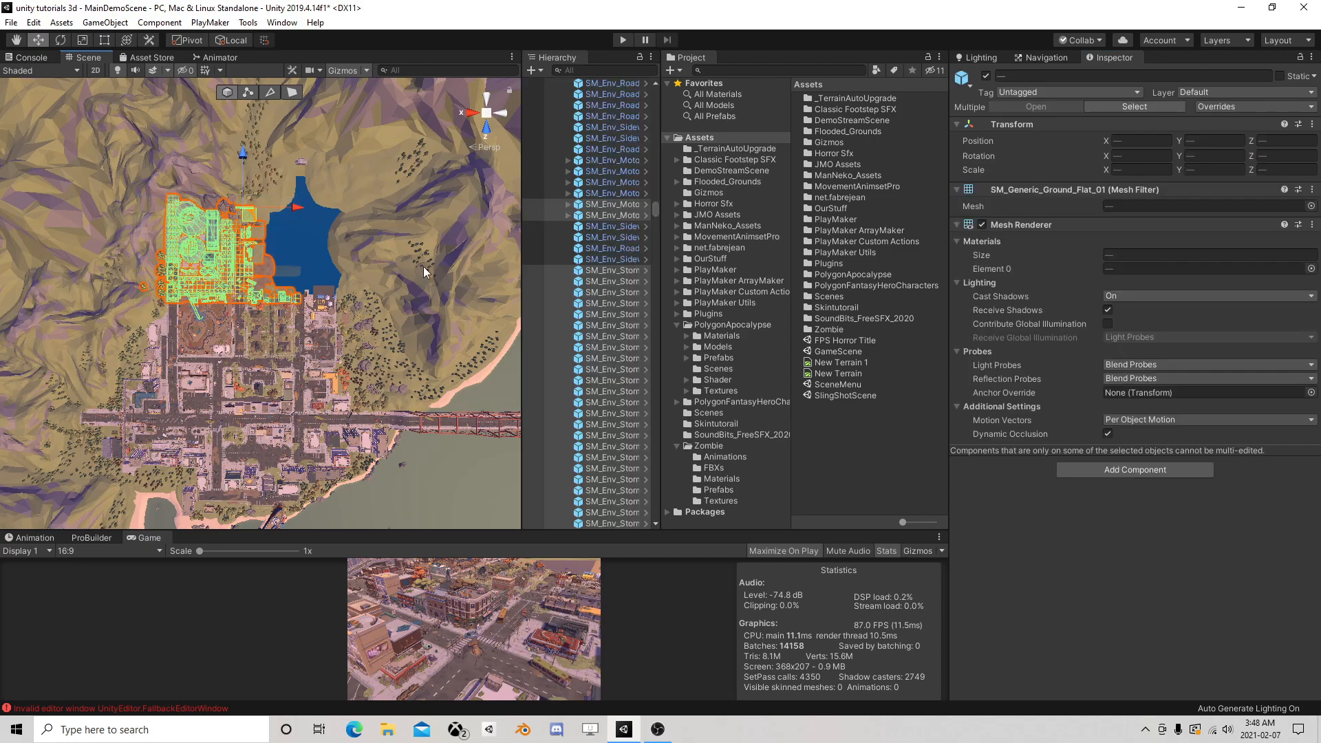
pyautogui.moveTo(655, 204); pyautogui.dragTo(659, 523)
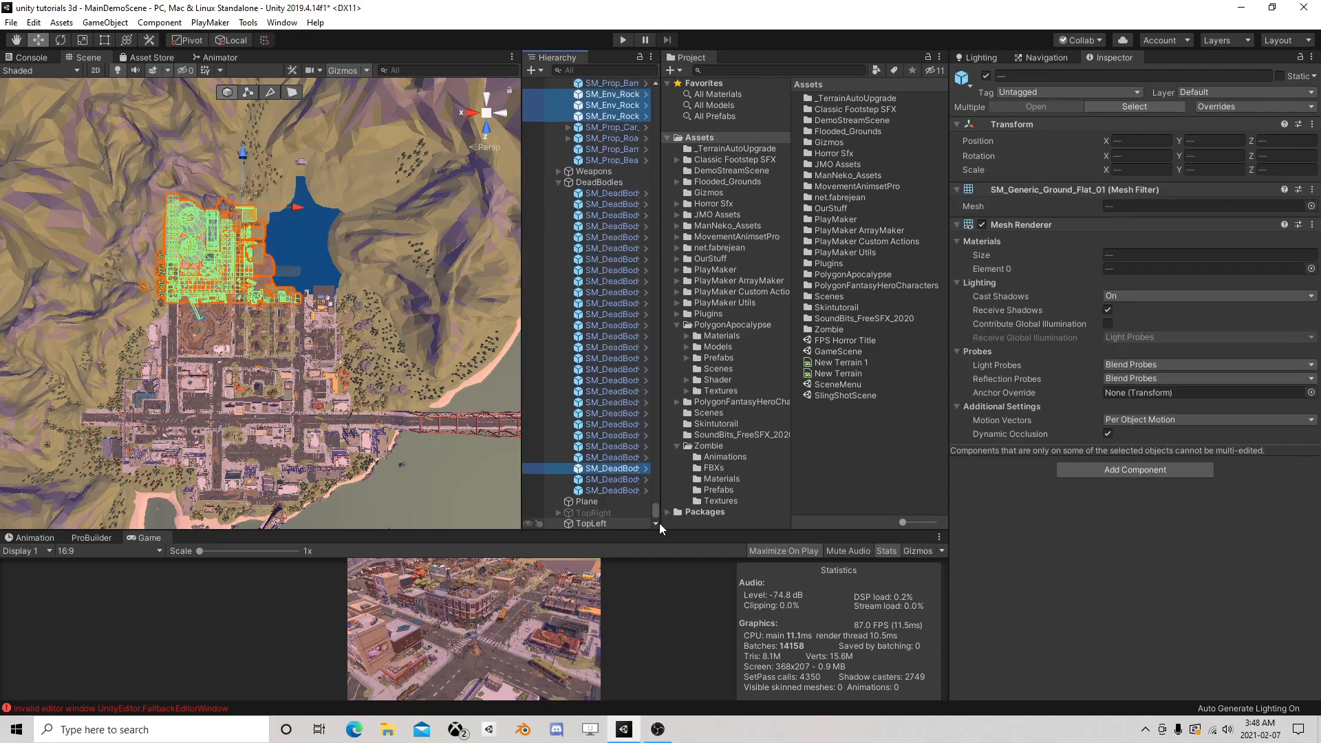
pyautogui.moveTo(604, 469); pyautogui.dragTo(598, 526)
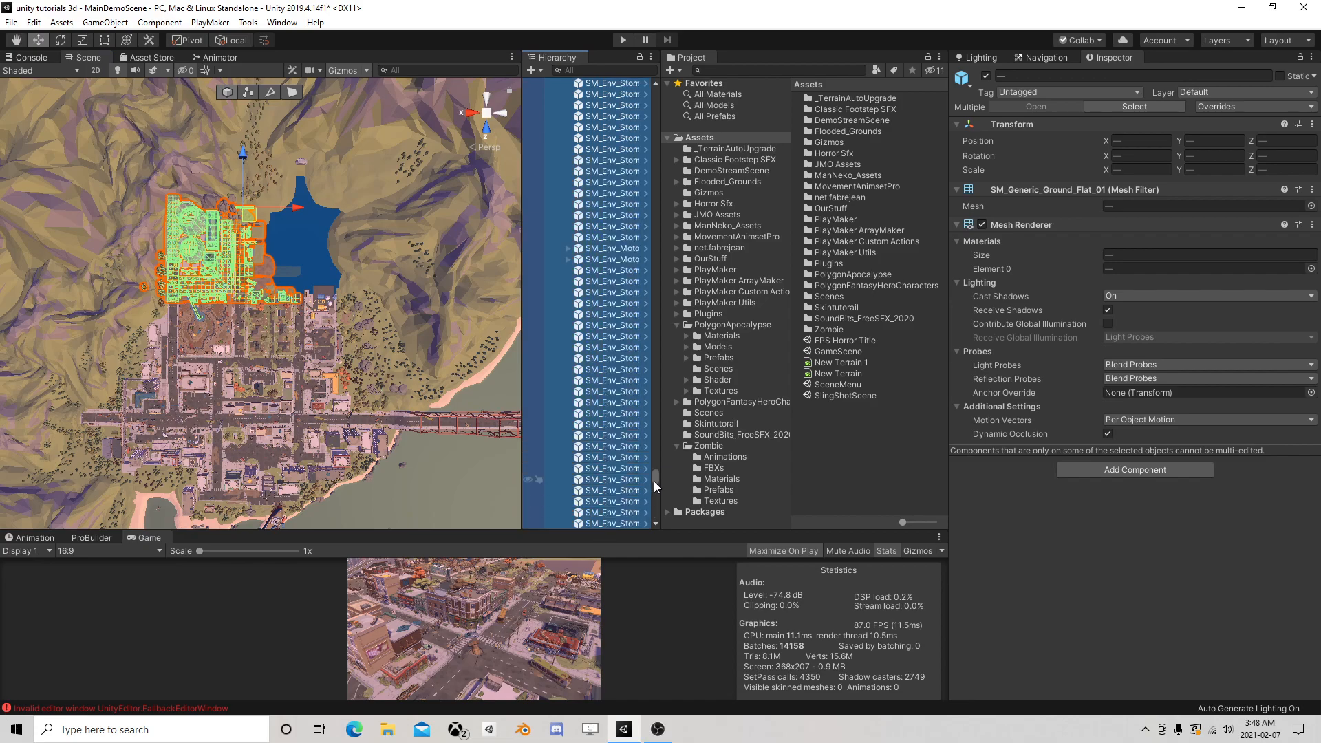
# Step: Collapse the expanded scene object groups through DeadBodies, along with TopLeft
pyautogui.moveTo(655, 479); pyautogui.dragTo(651, 77)
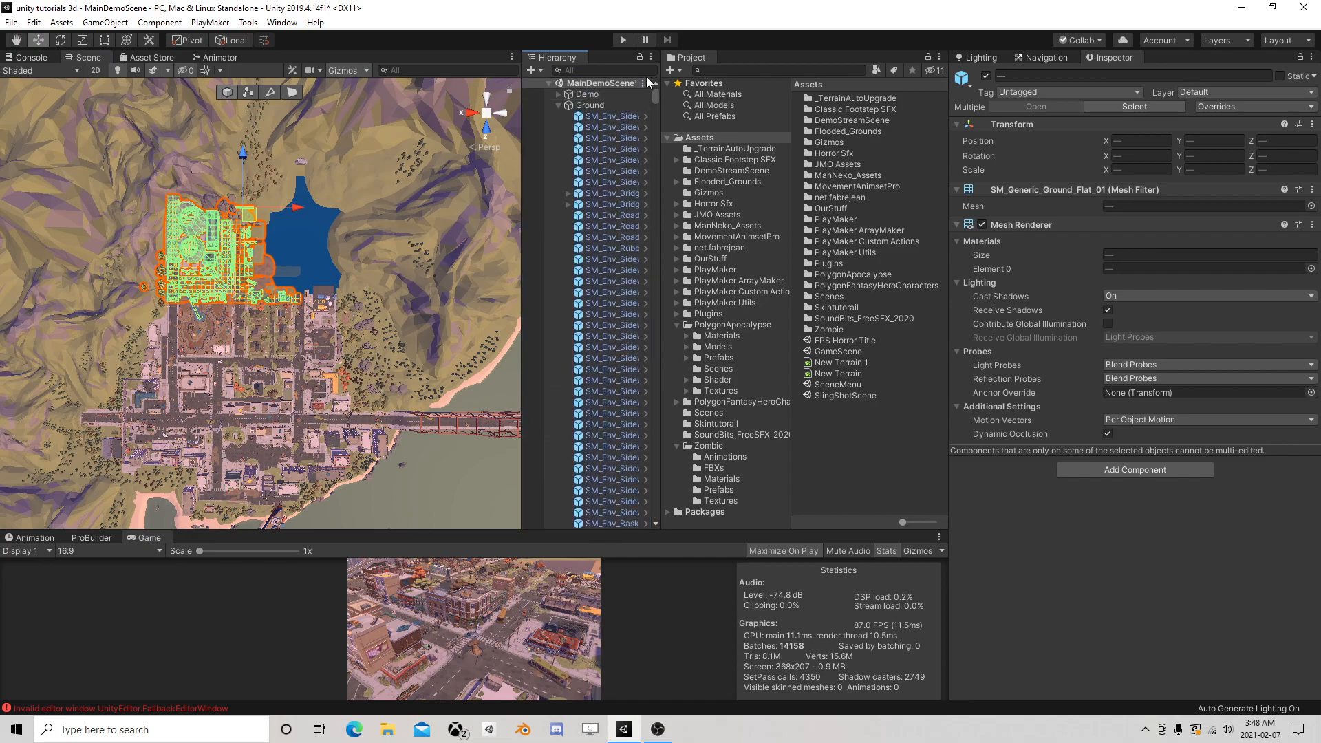
pyautogui.click(560, 115)
pyautogui.click(559, 127)
pyautogui.click(559, 138)
pyautogui.click(557, 148)
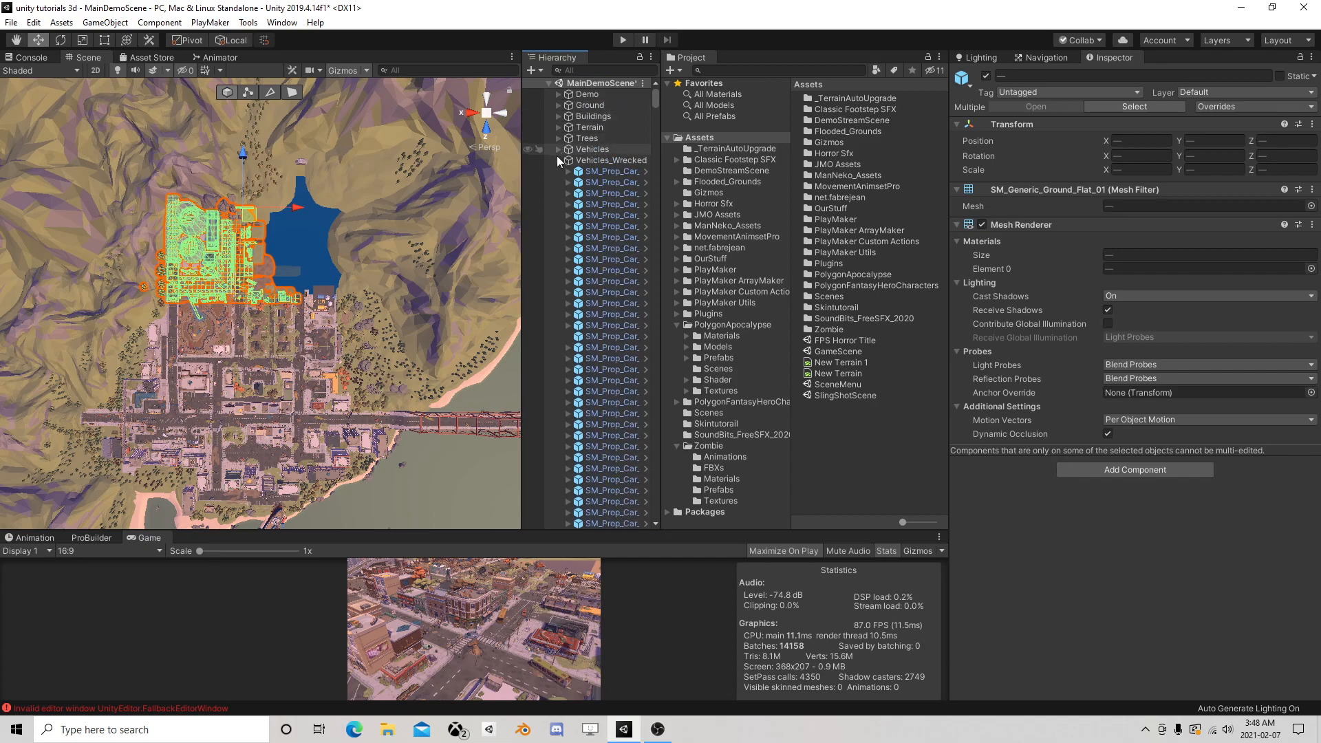
pyautogui.click(556, 159)
pyautogui.click(559, 170)
pyautogui.click(558, 182)
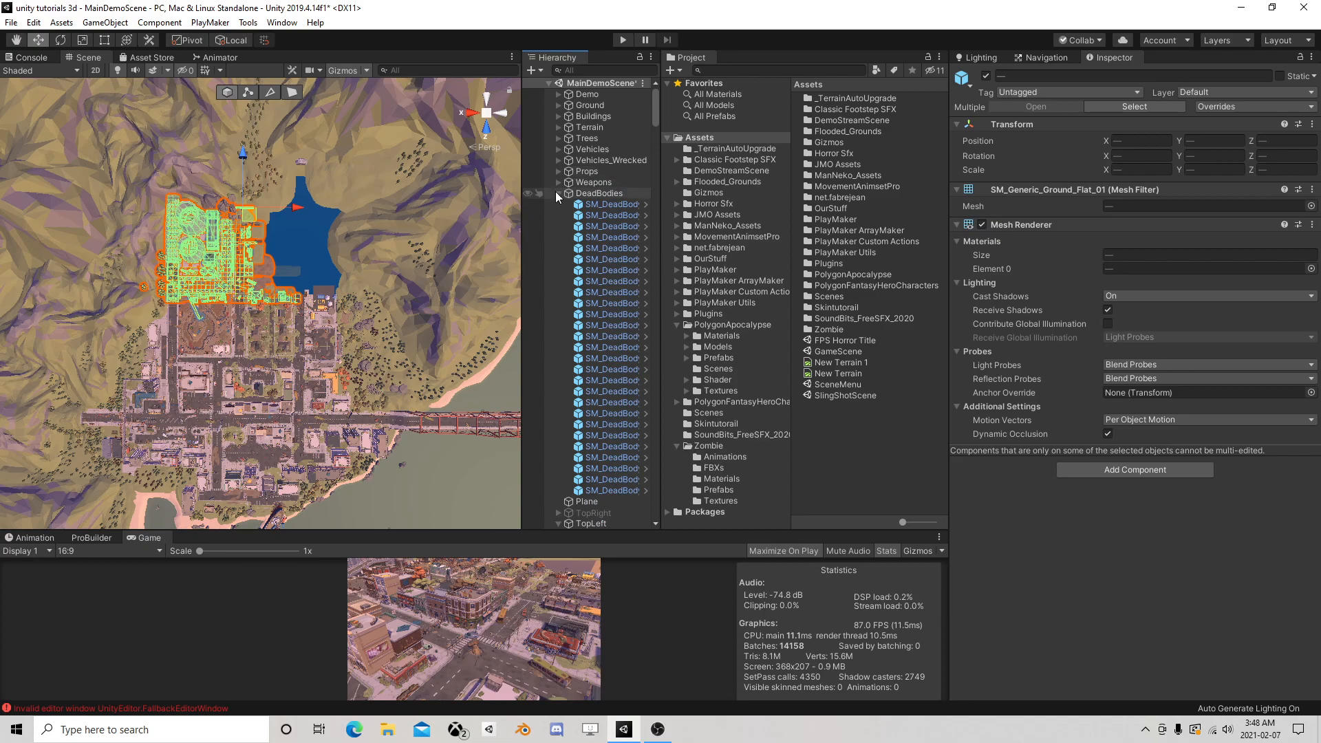
pyautogui.click(558, 194)
pyautogui.click(558, 203)
pyautogui.click(558, 226)
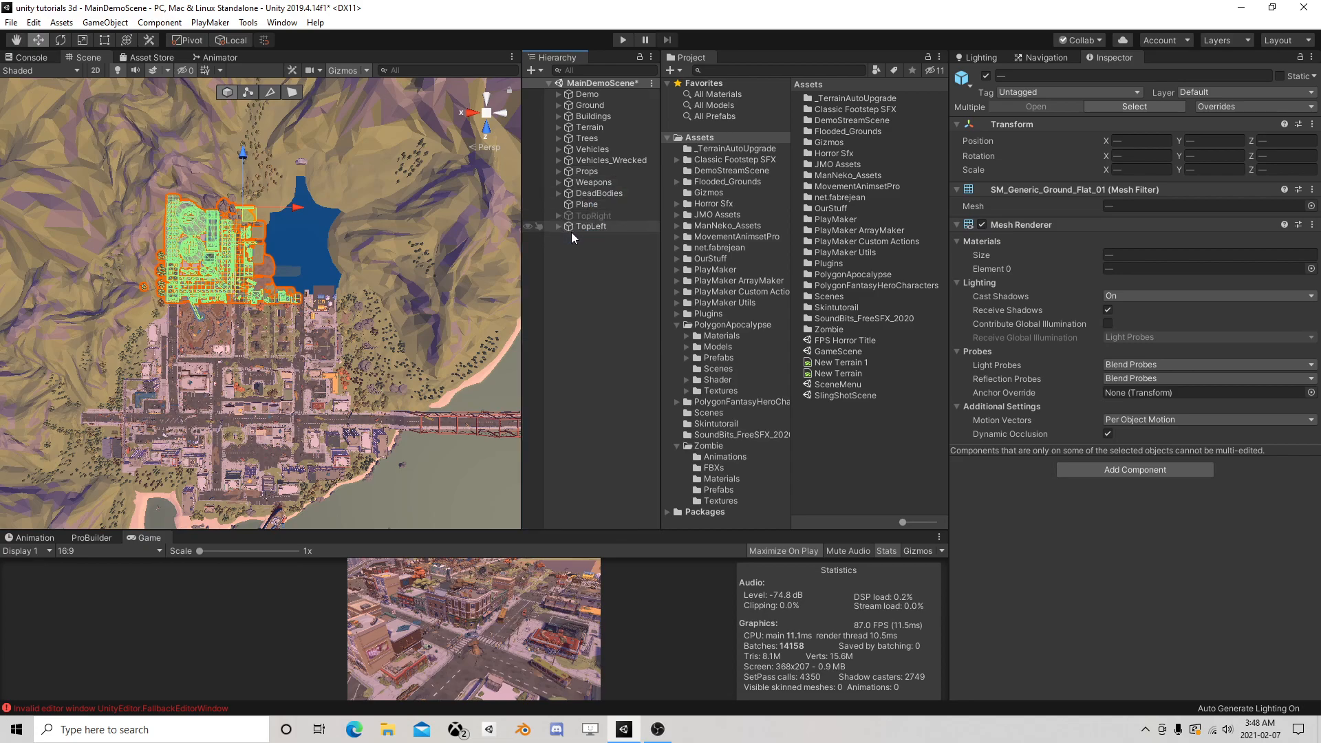
# Step: Deactivate the TopLeft object to hide that section of the city
pyautogui.click(605, 227)
pyautogui.click(987, 76)
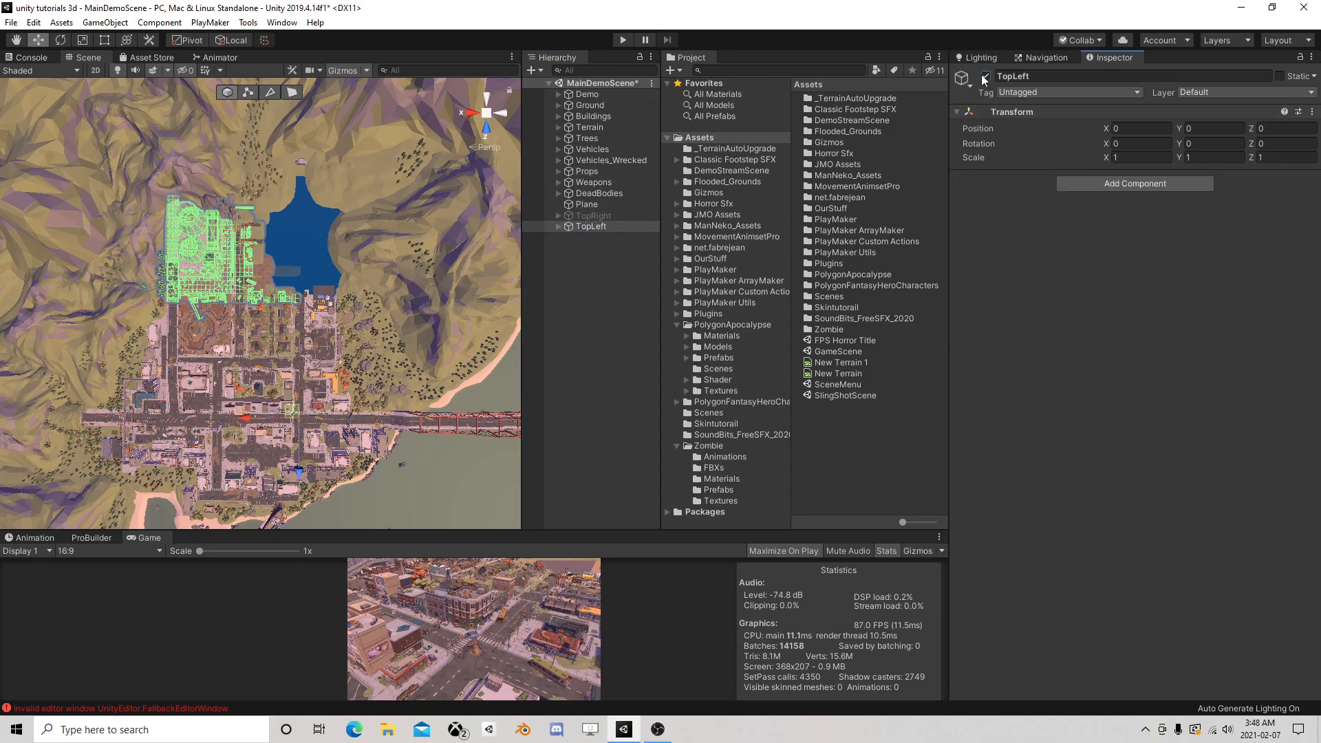
pyautogui.click(583, 272)
# Step: Create another empty object at the scene root and set its position to X 0, Y 0 and Z 0
pyautogui.rightClick(591, 250)
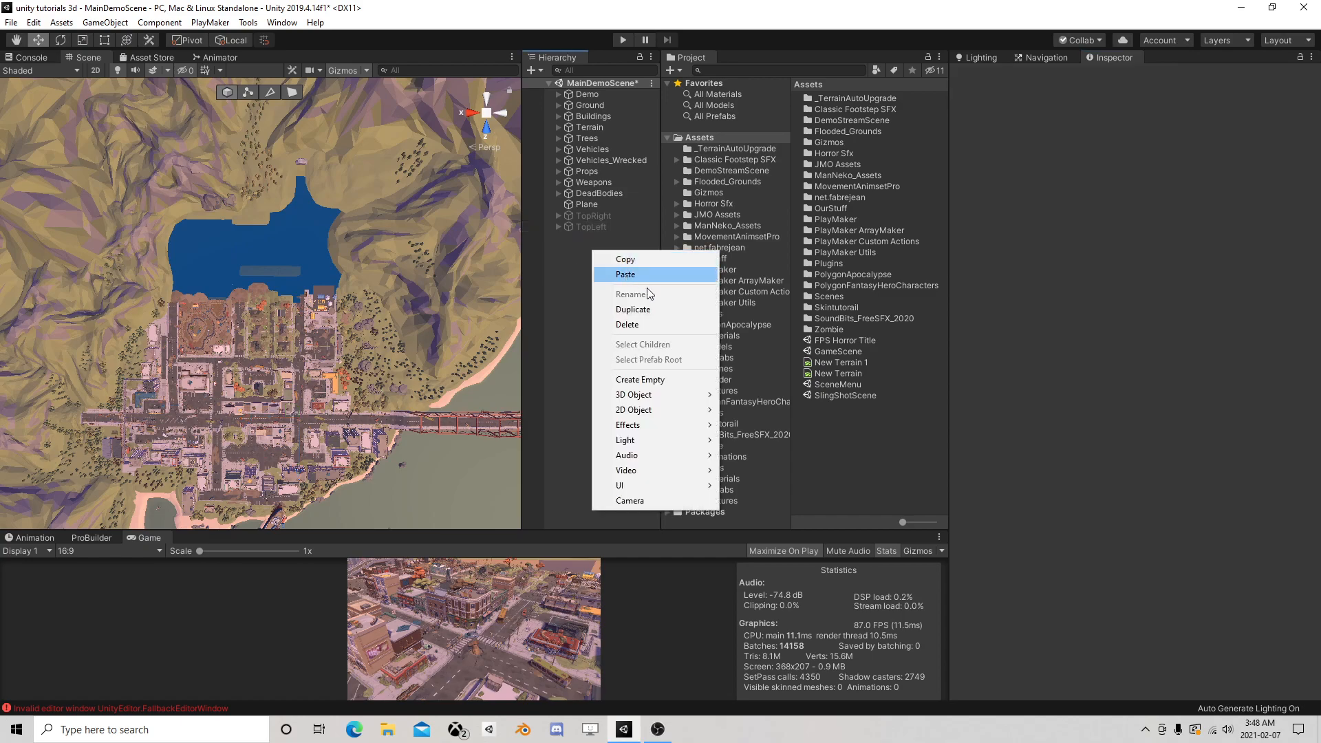
pyautogui.click(622, 380)
pyautogui.click(1141, 128)
pyautogui.write('0')
pyautogui.press('Tab')
pyautogui.write('0')
pyautogui.press('Tab')
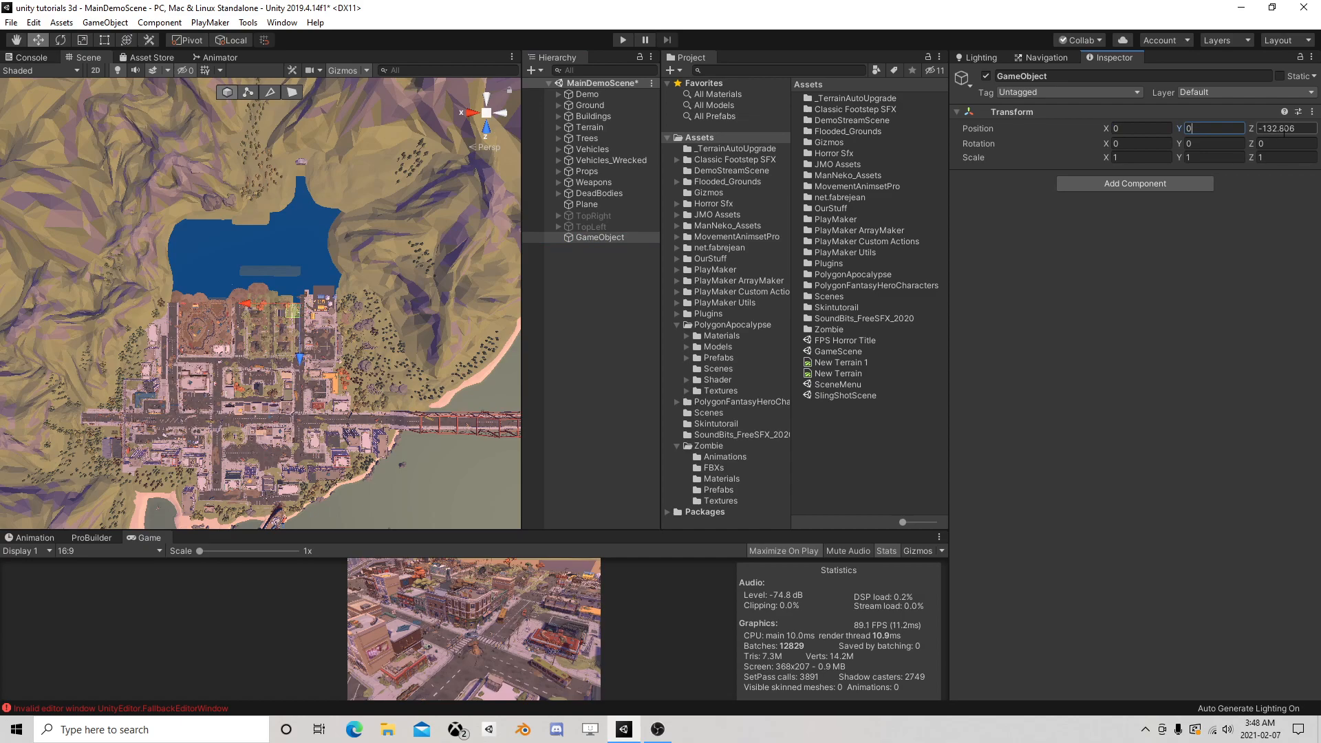
pyautogui.write('0')
# Step: Rename the new empty object BottomLeft
pyautogui.click(618, 238)
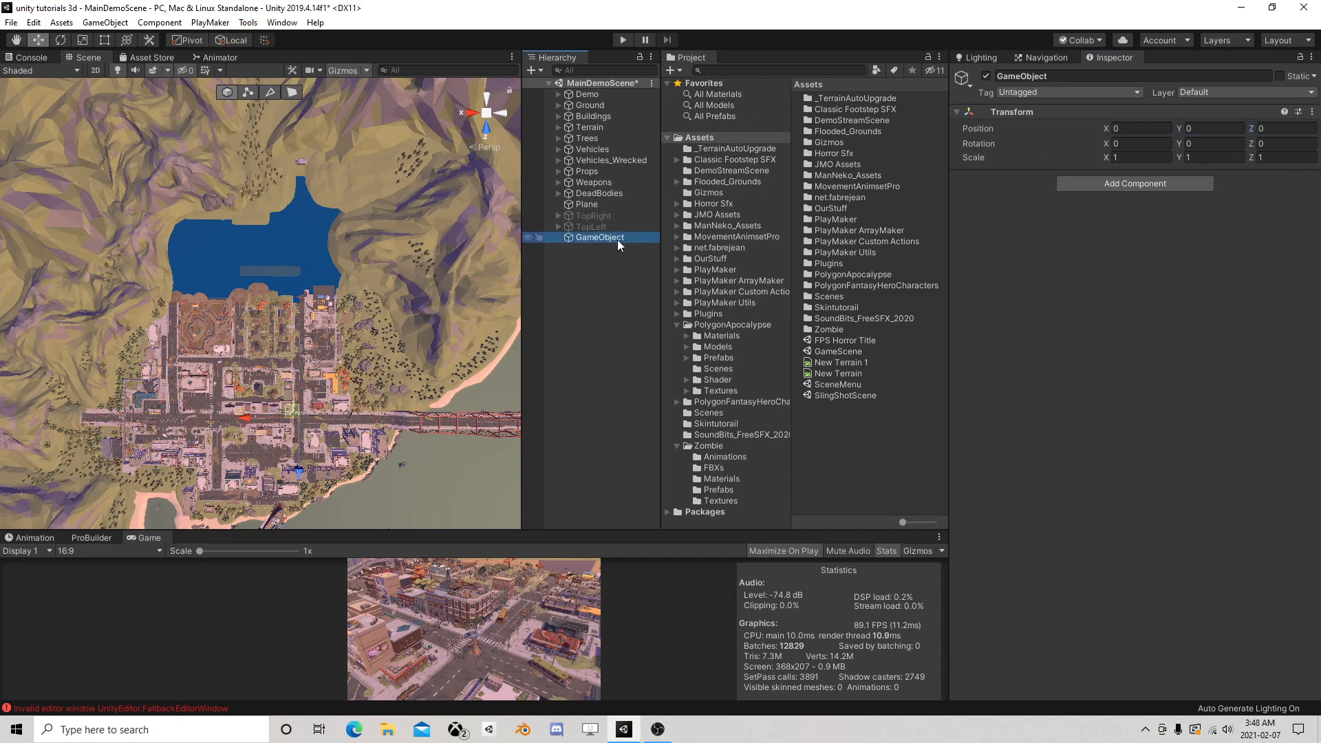
pyautogui.write('BottomLeft')
pyautogui.press('Return')
# Step: Select all objects in the lower-left section of the city and parent them to BottomLeft
pyautogui.moveTo(253, 250); pyautogui.dragTo(77, 493)
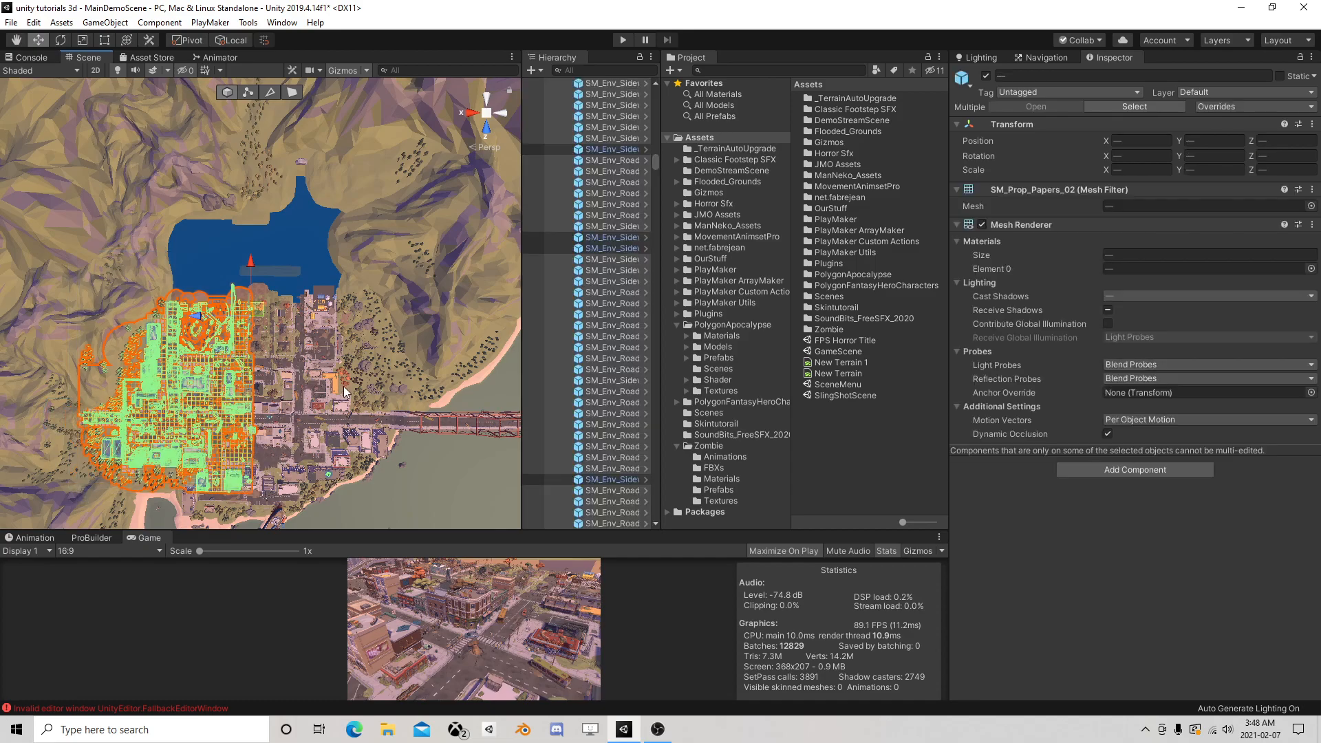
pyautogui.moveTo(655, 168); pyautogui.dragTo(651, 531)
pyautogui.moveTo(621, 478); pyautogui.dragTo(605, 523)
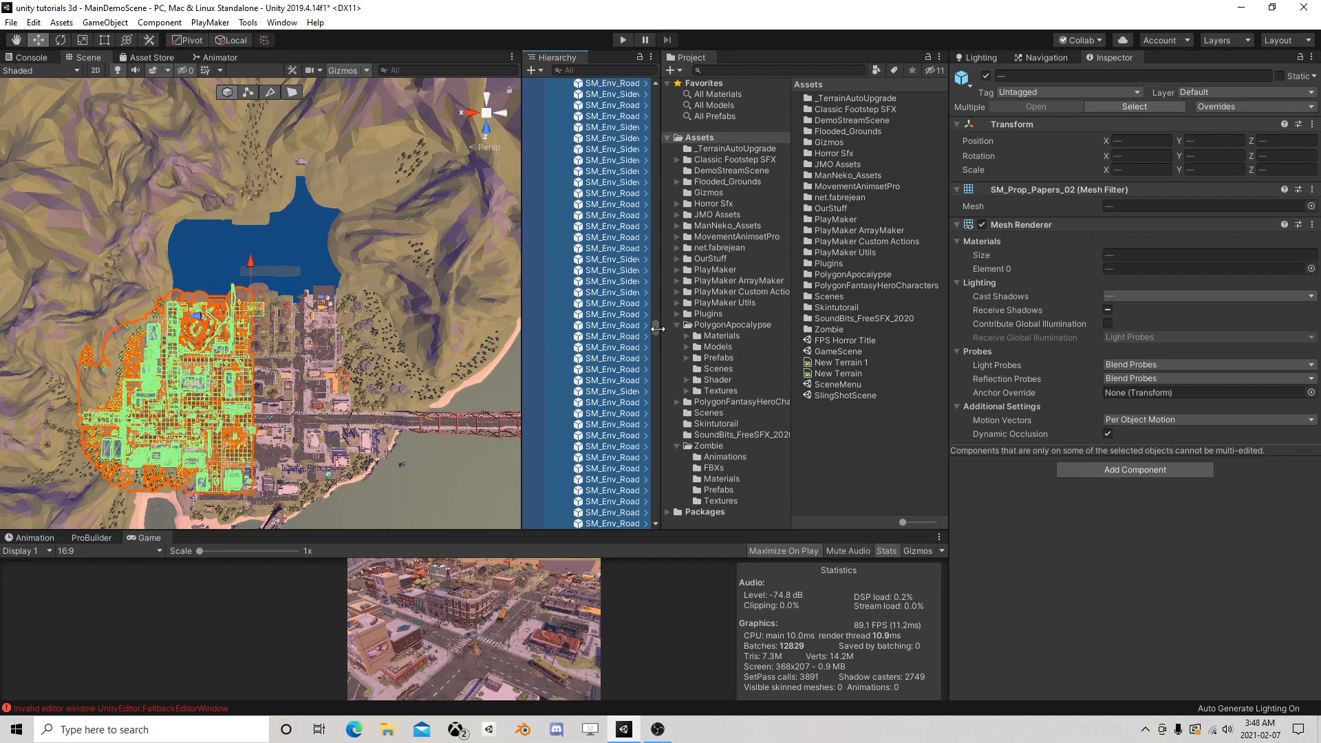
# Step: Collapse the expanded scene object groups from Ground through DeadBodies, along with BottomLeft
pyautogui.moveTo(666, 245); pyautogui.dragTo(662, 86)
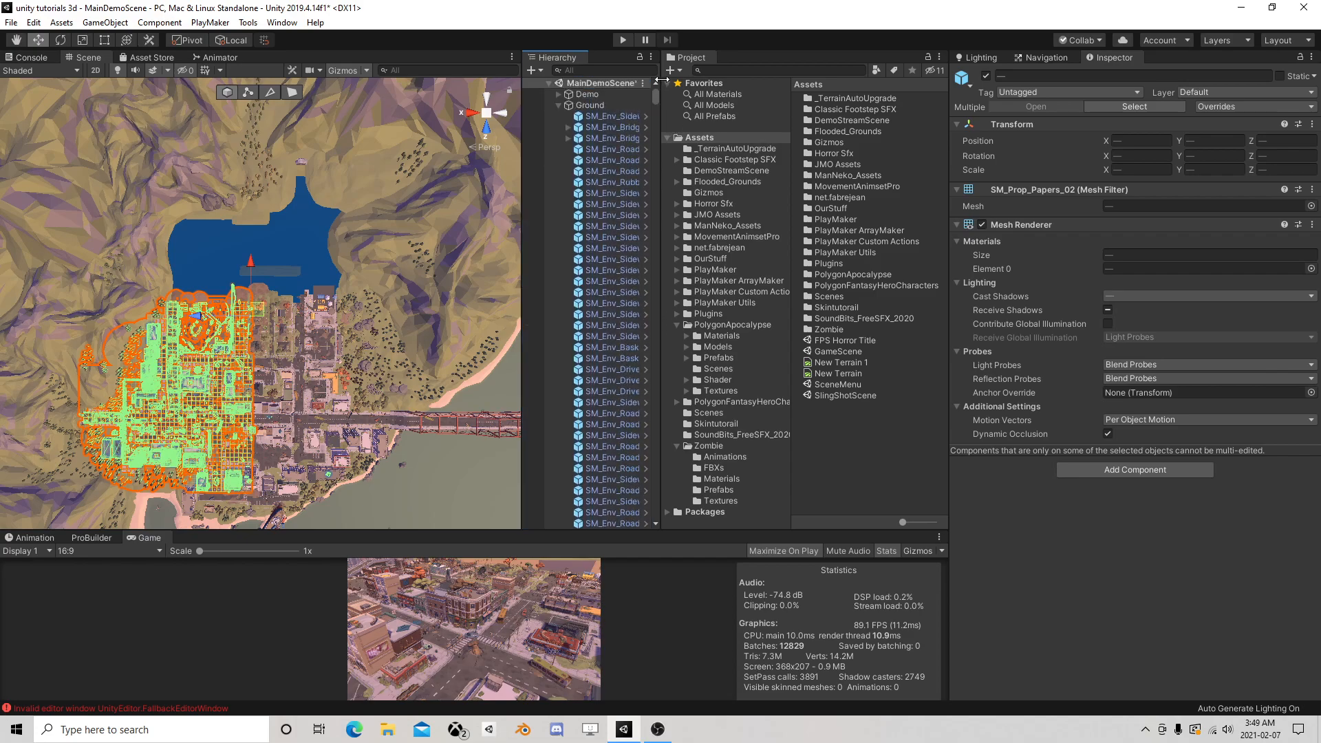
pyautogui.click(557, 105)
pyautogui.click(559, 116)
pyautogui.click(559, 128)
pyautogui.click(559, 139)
pyautogui.click(557, 150)
pyautogui.click(558, 160)
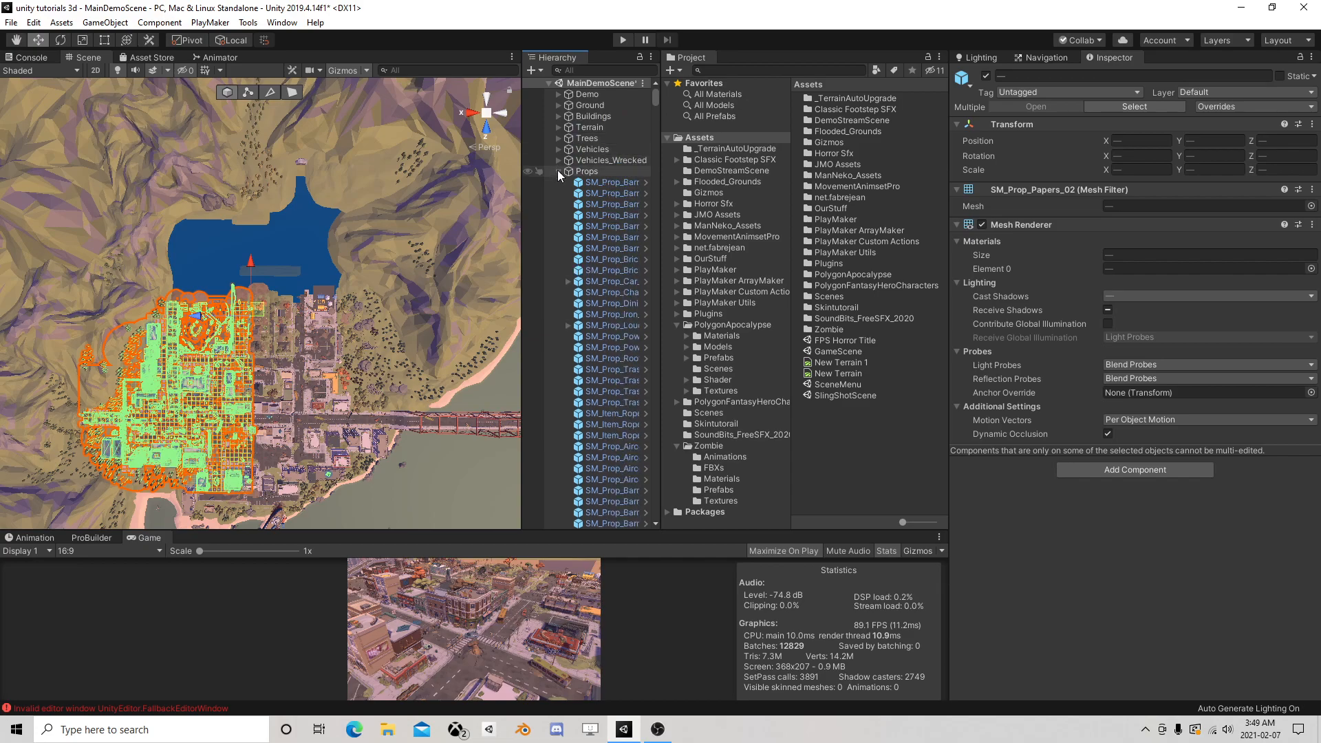
pyautogui.click(558, 171)
pyautogui.click(553, 183)
pyautogui.click(559, 183)
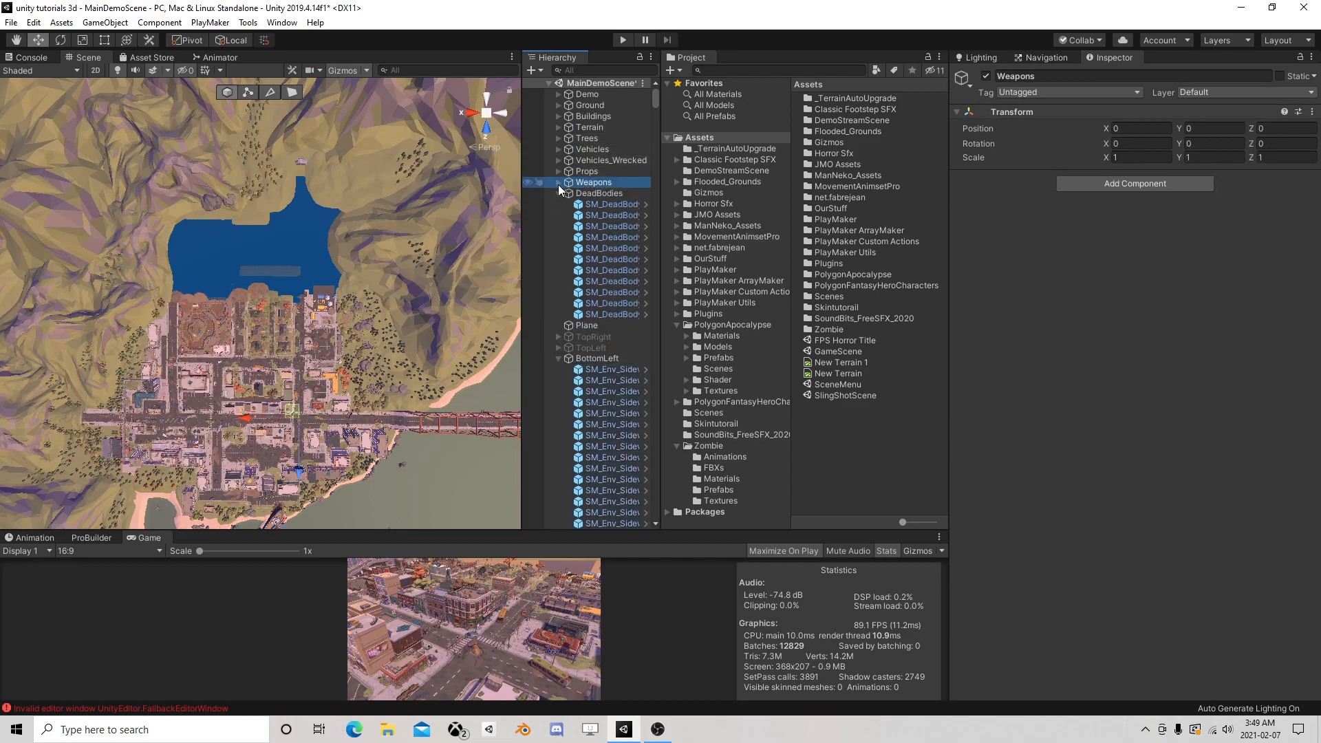
pyautogui.click(558, 192)
pyautogui.click(558, 237)
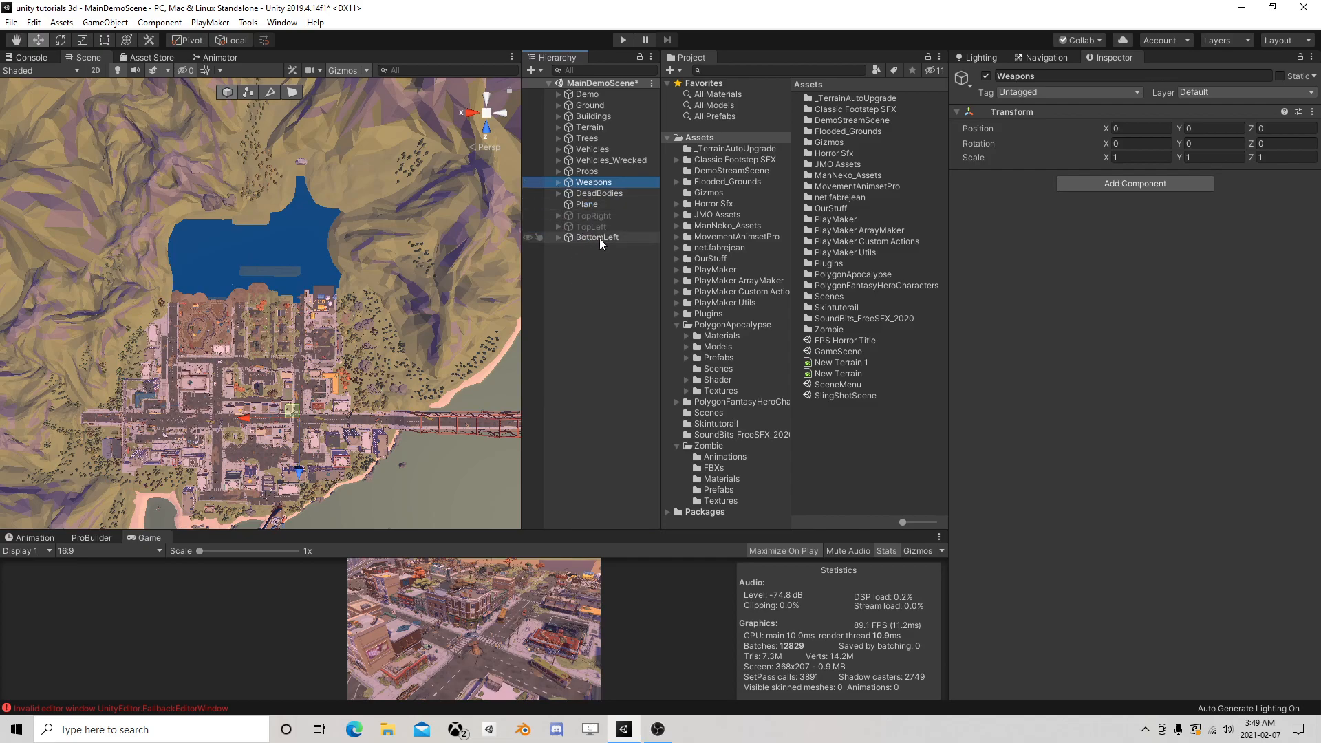
# Step: Deactivate the BottomLeft object to hide that section of the city
pyautogui.click(600, 238)
pyautogui.click(987, 77)
pyautogui.click(569, 282)
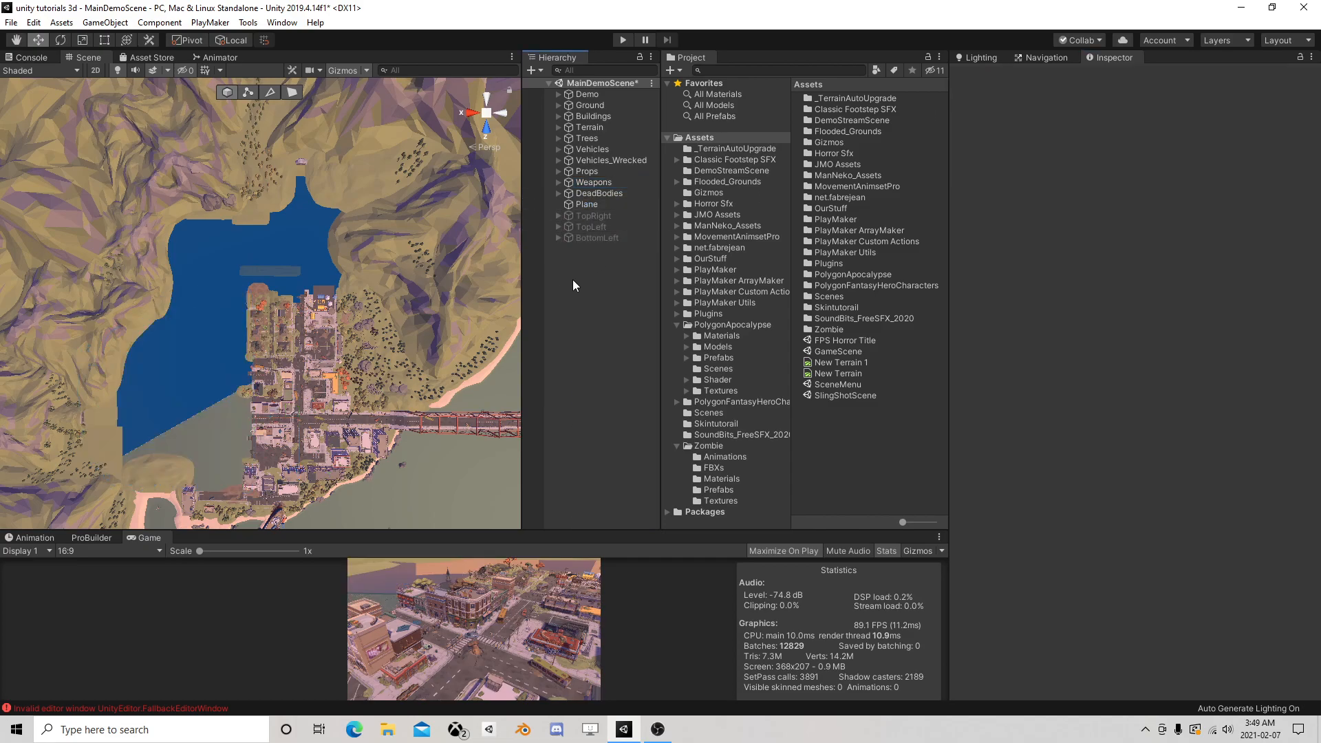
# Step: Deactivate the Demo object and turn off scene lighting in the Scene view
pyautogui.rightClick(573, 263)
pyautogui.click(601, 105)
pyautogui.click(603, 96)
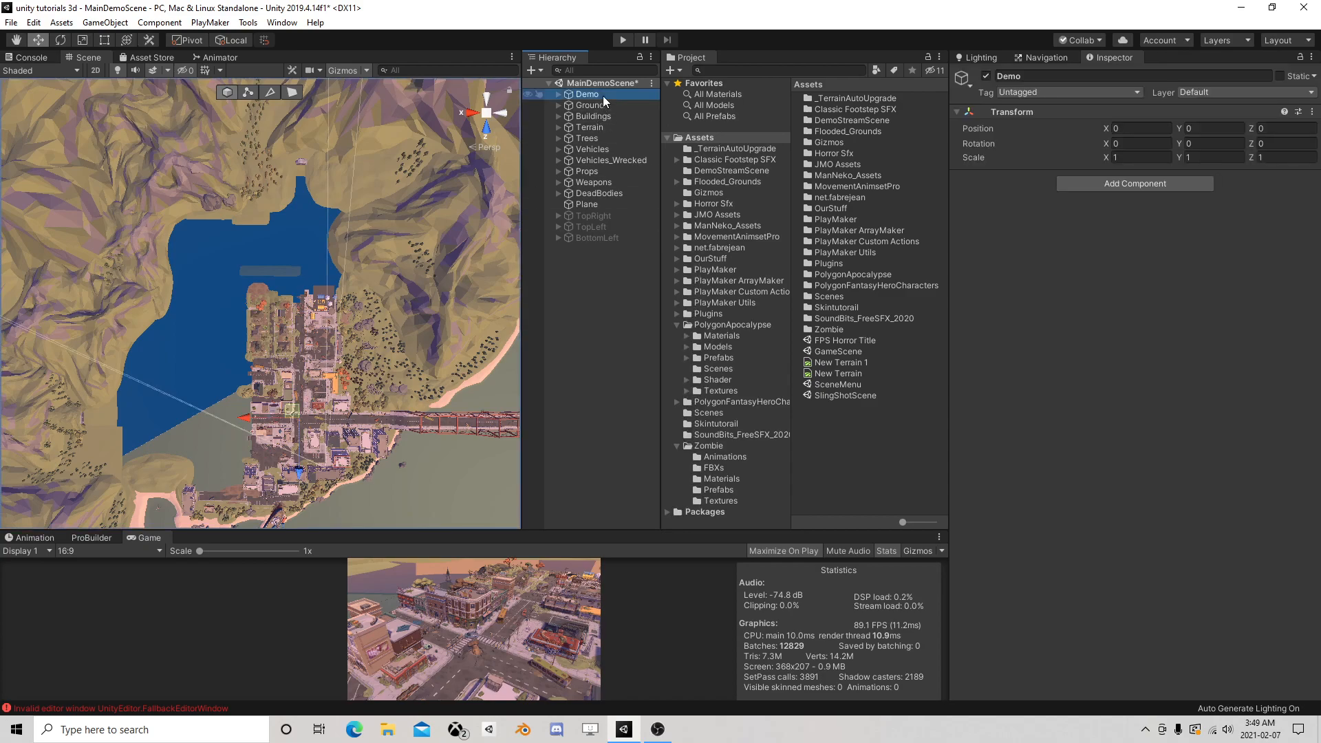
pyautogui.click(985, 76)
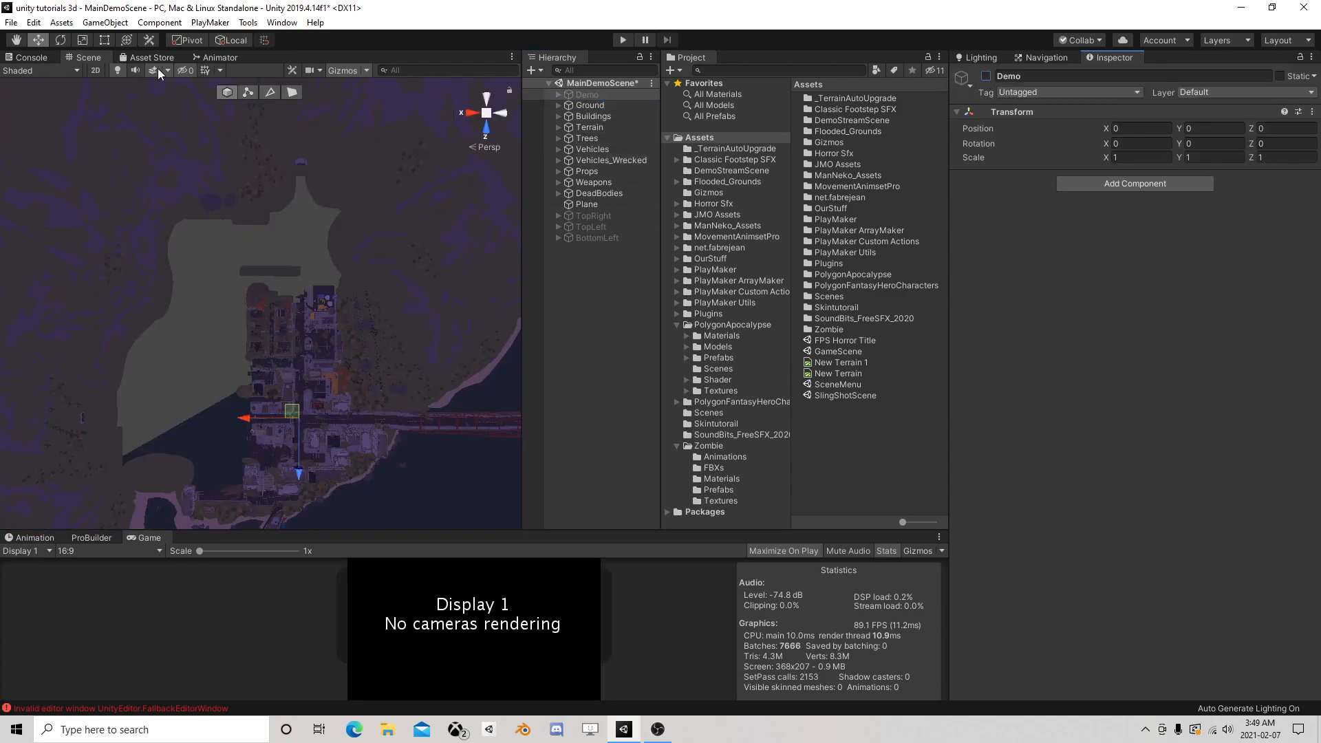
pyautogui.click(118, 69)
# Step: Create an empty object at the scene root and name it BottomRight
pyautogui.rightClick(574, 308)
pyautogui.click(617, 437)
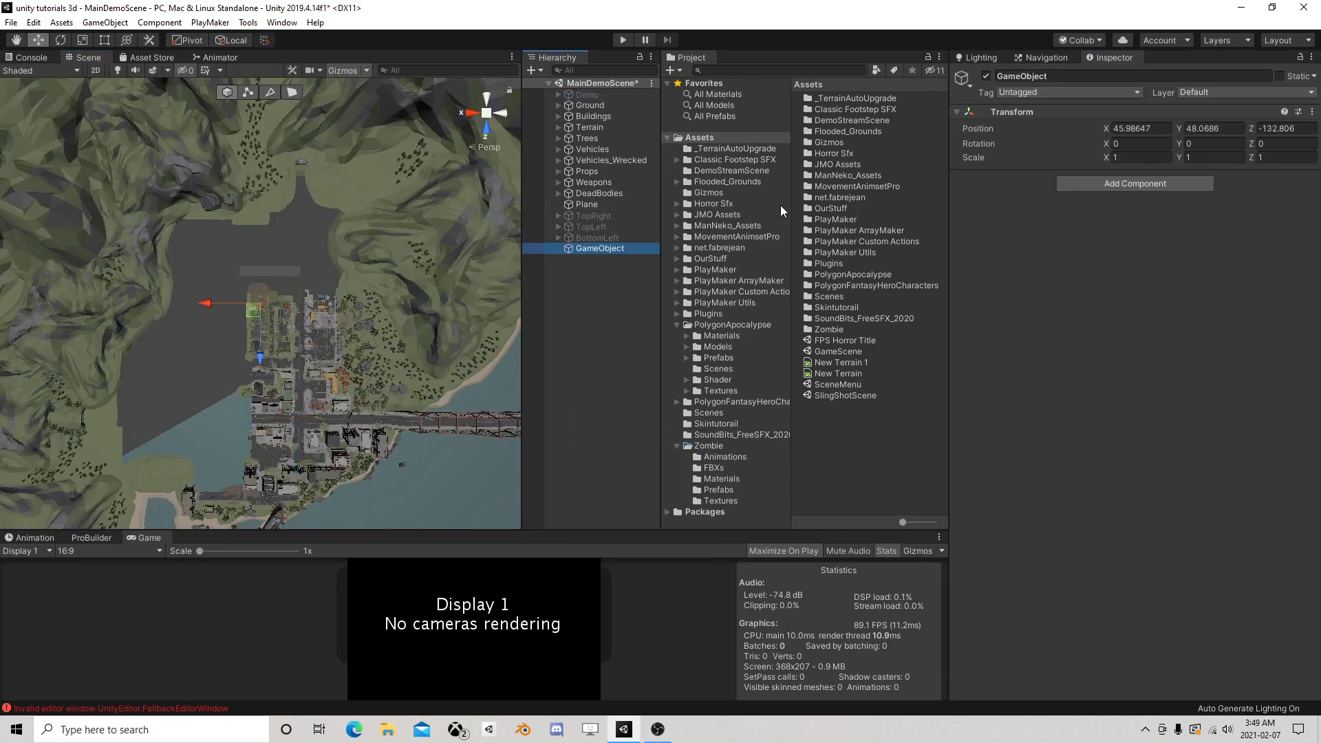
pyautogui.click(600, 249)
pyautogui.write('BottomRight')
pyautogui.press('Return')
# Step: Set the BottomRight object's position to X 0, Y 0 and Z 0
pyautogui.click(1123, 131)
pyautogui.write('0')
pyautogui.press('Tab')
pyautogui.write('0')
pyautogui.press('Tab')
pyautogui.write('0')
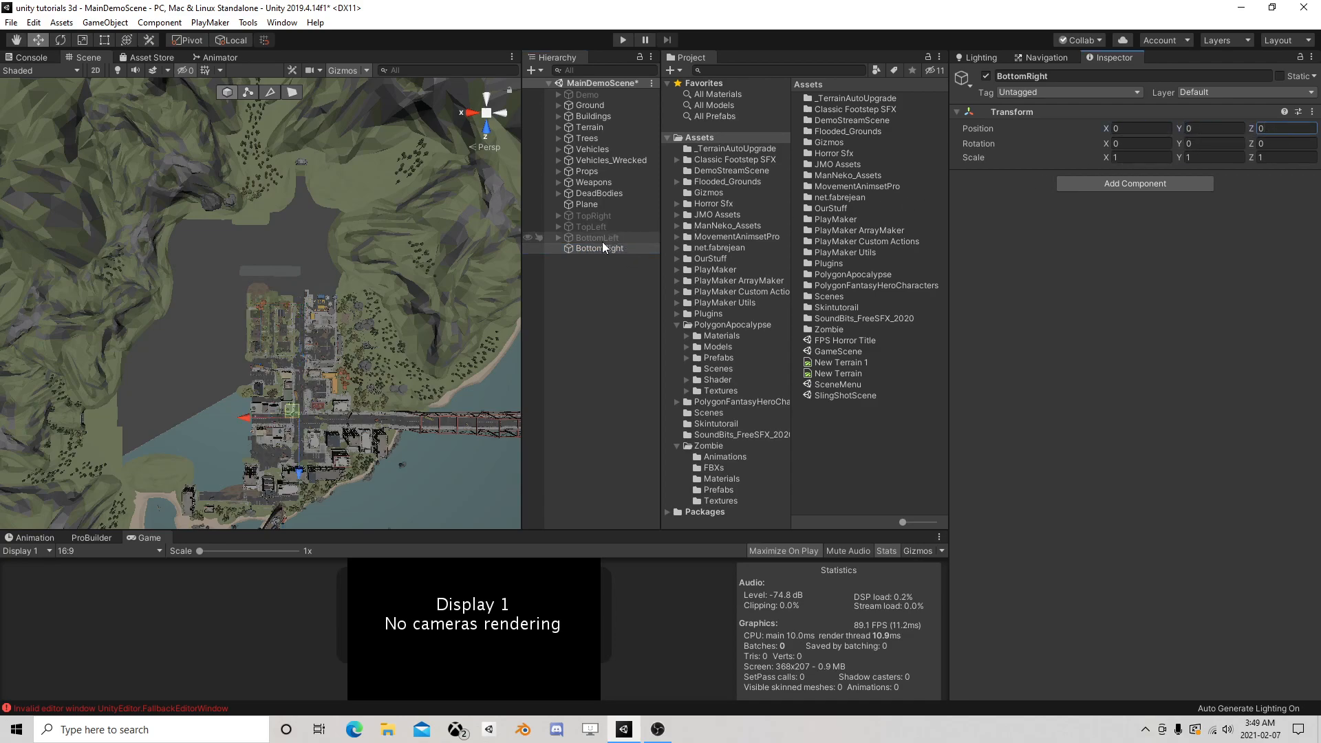
# Step: Select all remaining objects in the lower-right section of the city and parent them to BottomRight
pyautogui.moveTo(217, 261); pyautogui.dragTo(388, 482)
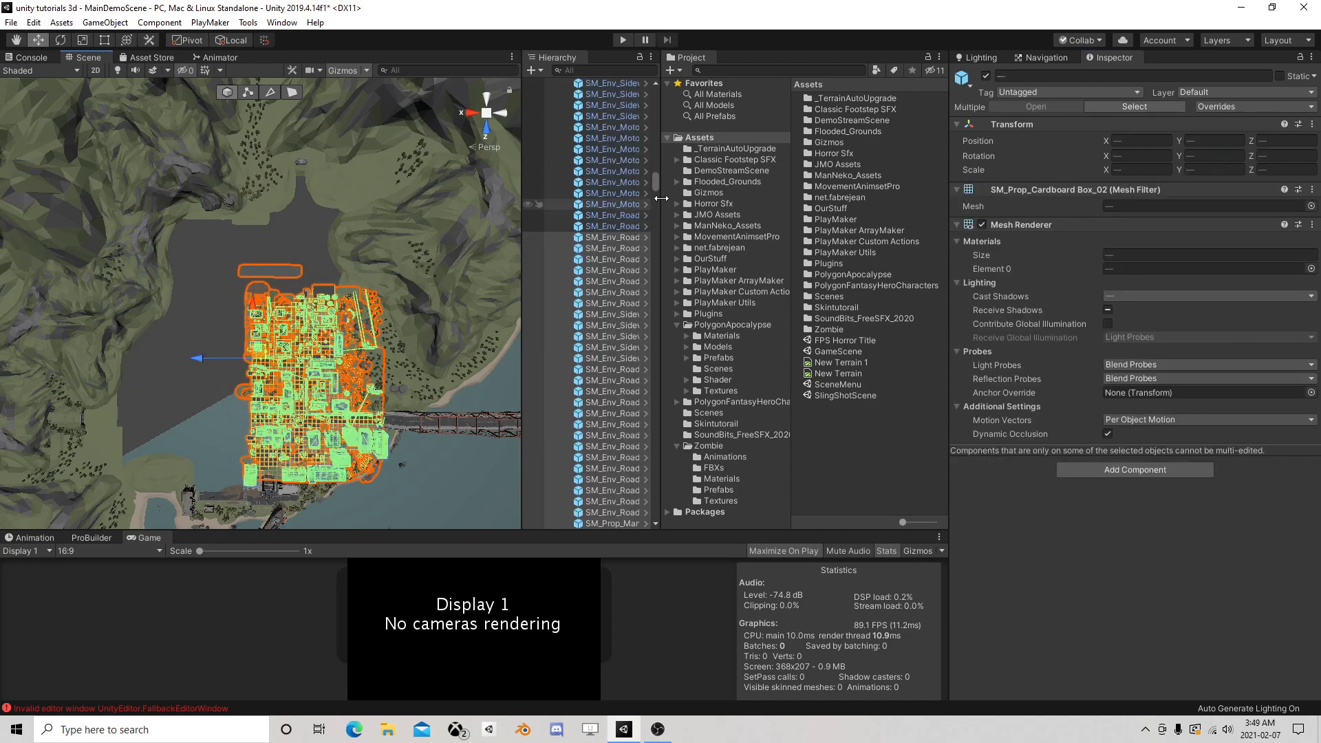
pyautogui.moveTo(654, 183); pyautogui.dragTo(692, 534)
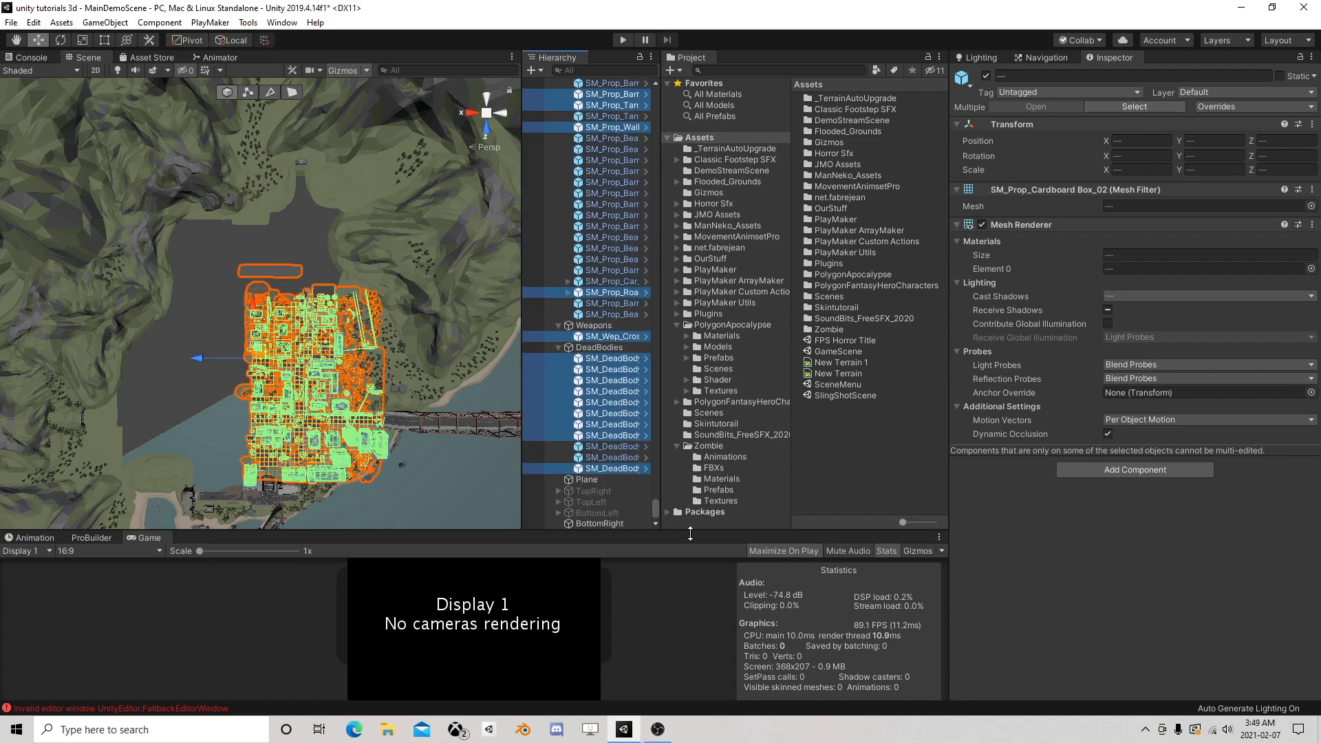
pyautogui.moveTo(604, 378); pyautogui.dragTo(608, 526)
# Step: Collapse the expanded scene object groups through DeadBodies, along with BottomRight
pyautogui.moveTo(657, 258); pyautogui.dragTo(662, 90)
pyautogui.click(559, 116)
pyautogui.click(559, 126)
pyautogui.click(559, 138)
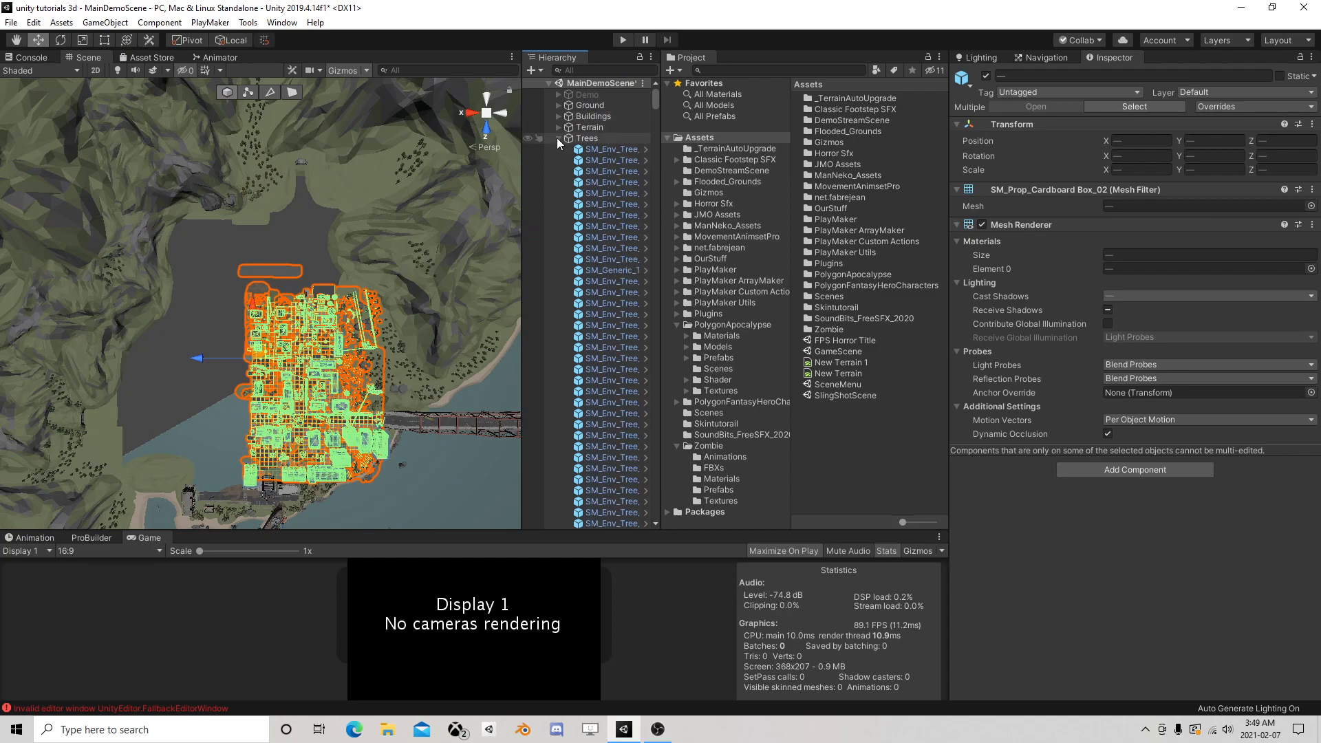
pyautogui.click(559, 138)
pyautogui.click(559, 149)
pyautogui.click(559, 159)
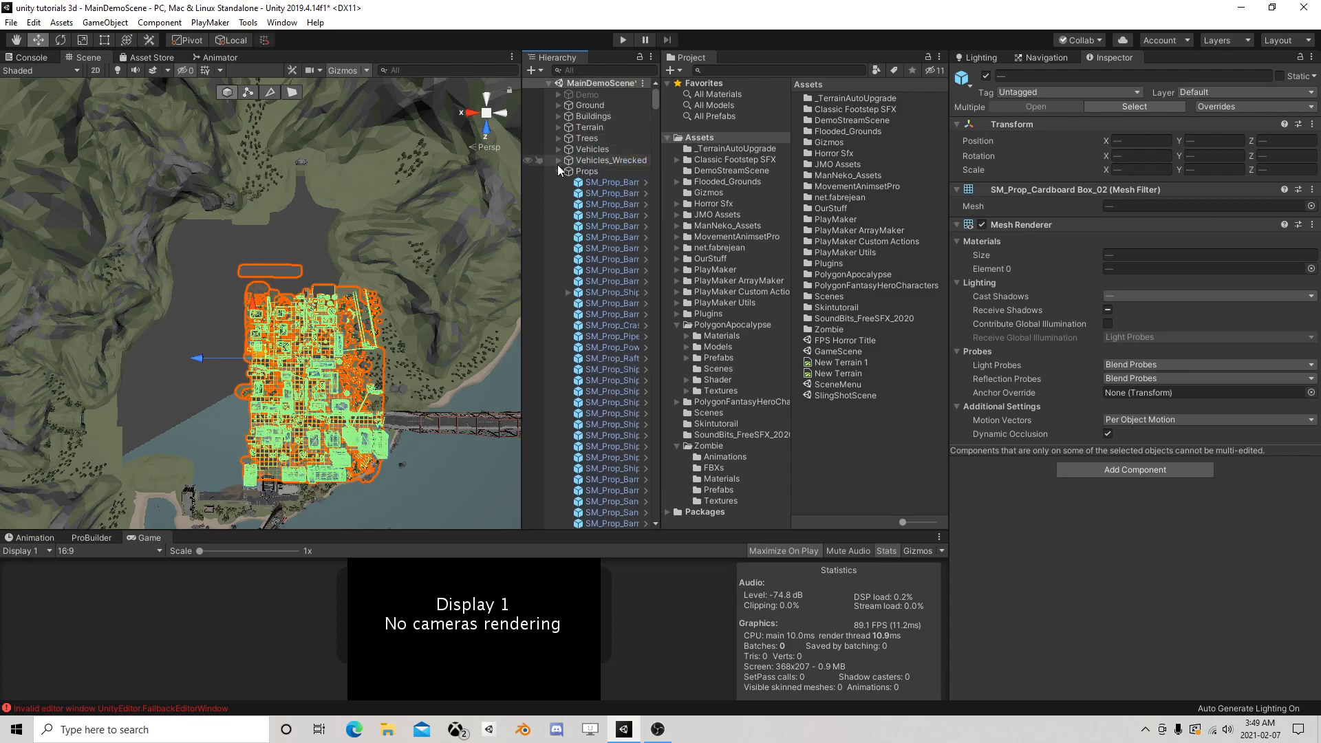
pyautogui.click(558, 172)
pyautogui.click(559, 193)
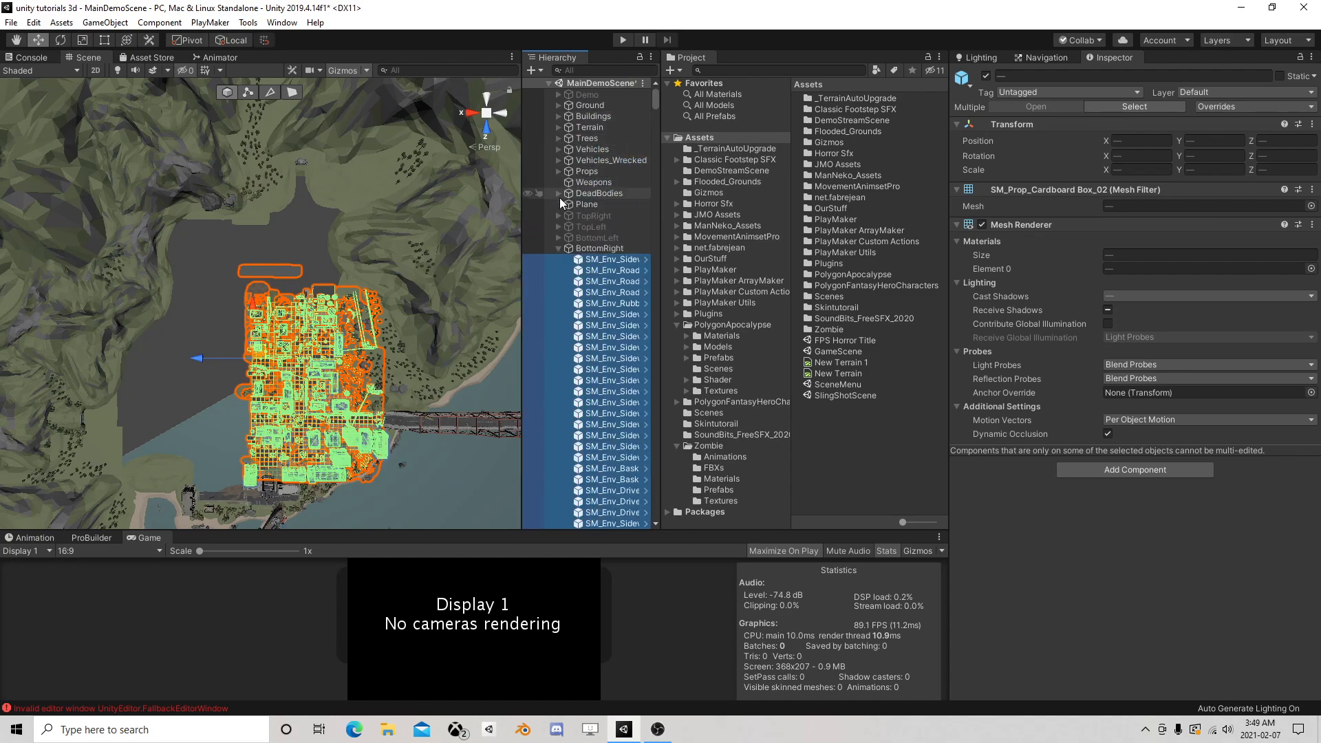
pyautogui.click(559, 248)
# Step: Deactivate the BottomRight object and reactivate the Demo object
pyautogui.click(639, 250)
pyautogui.click(987, 77)
pyautogui.click(576, 94)
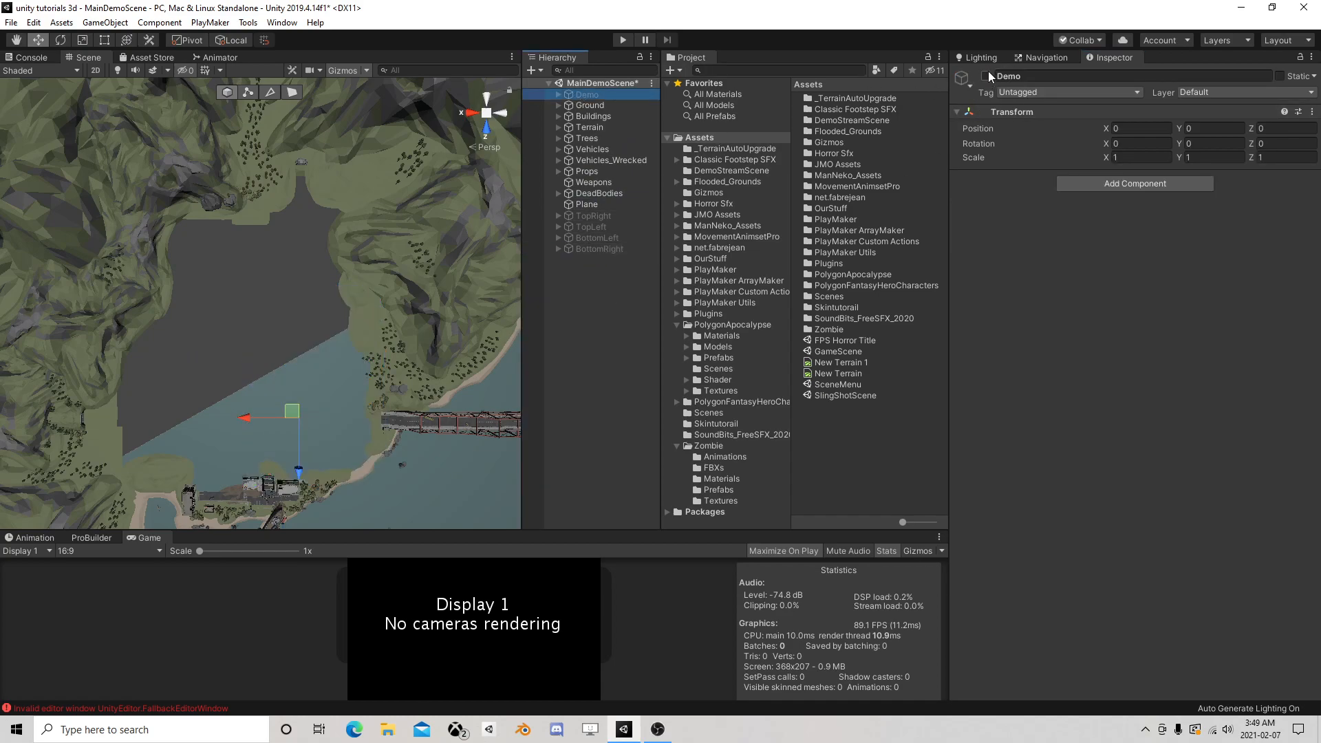
pyautogui.click(986, 76)
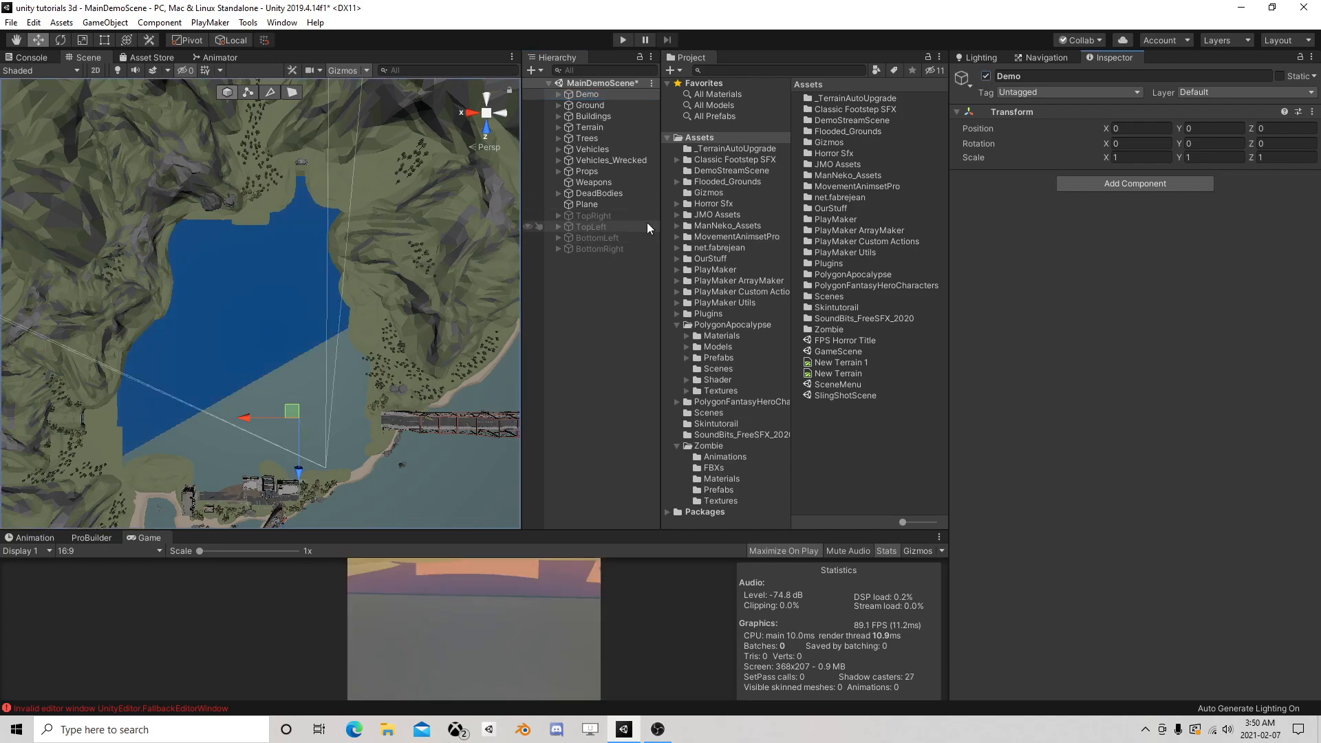
# Step: Create a folder named Prefabs inside the DemoStreamScene folder
pyautogui.click(592, 216)
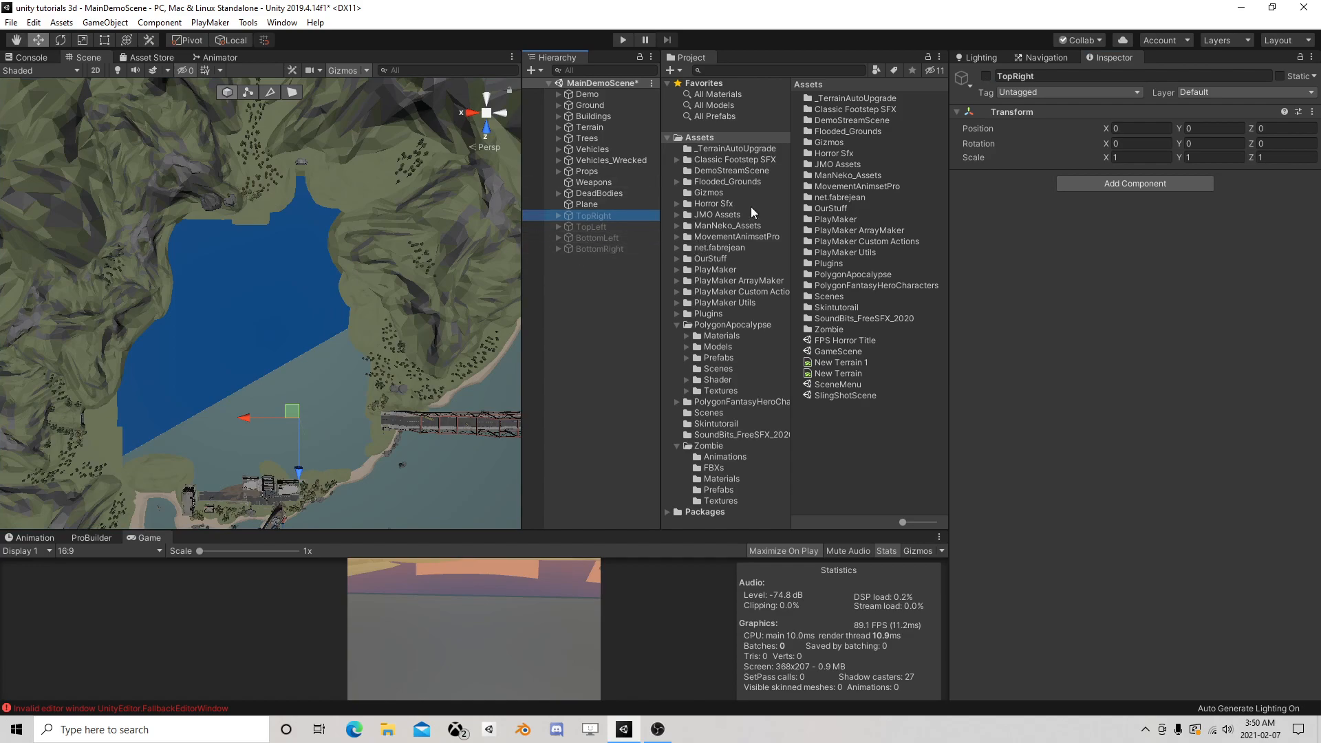
pyautogui.click(727, 172)
pyautogui.rightClick(831, 137)
pyautogui.moveTo(898, 154)
pyautogui.click(1063, 148)
pyautogui.write('Prefabs')
pyautogui.press('Return')
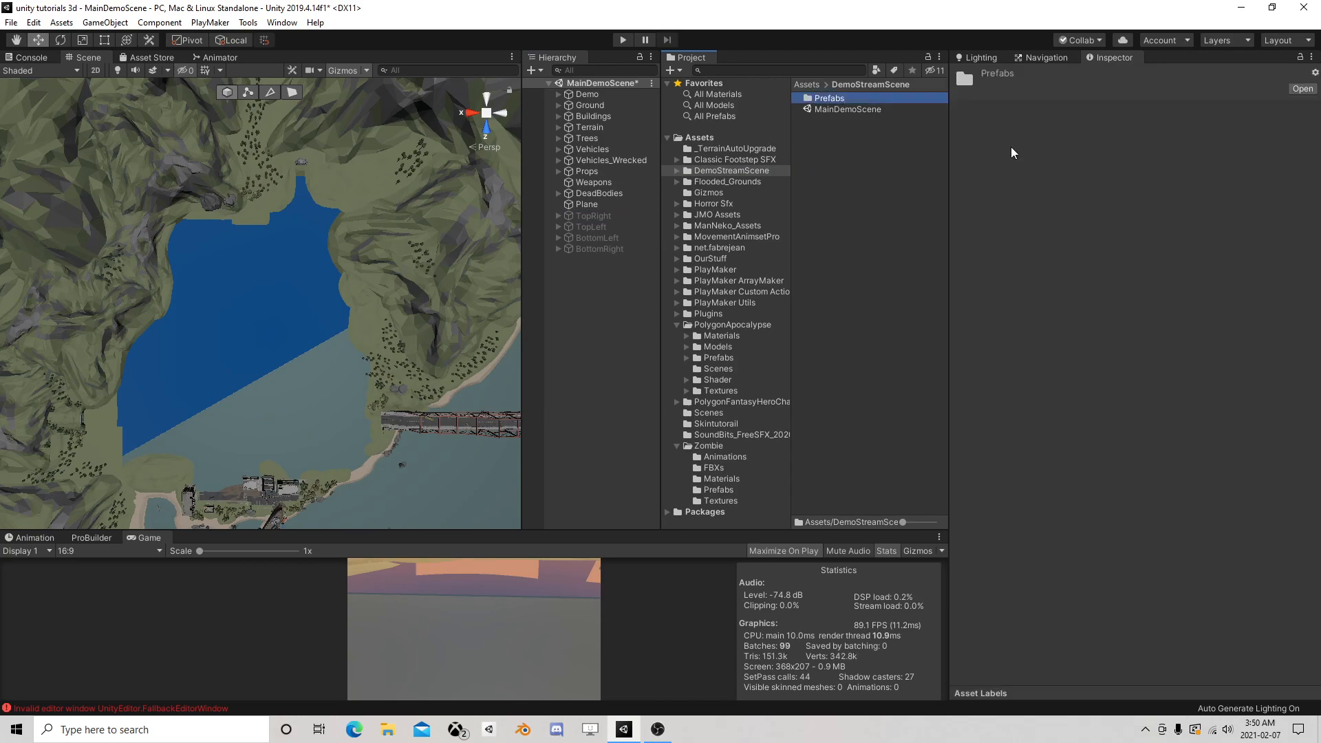
# Step: Reactivate the four section objects TopRight, TopLeft, BottomLeft and BottomRight together
pyautogui.click(595, 215)
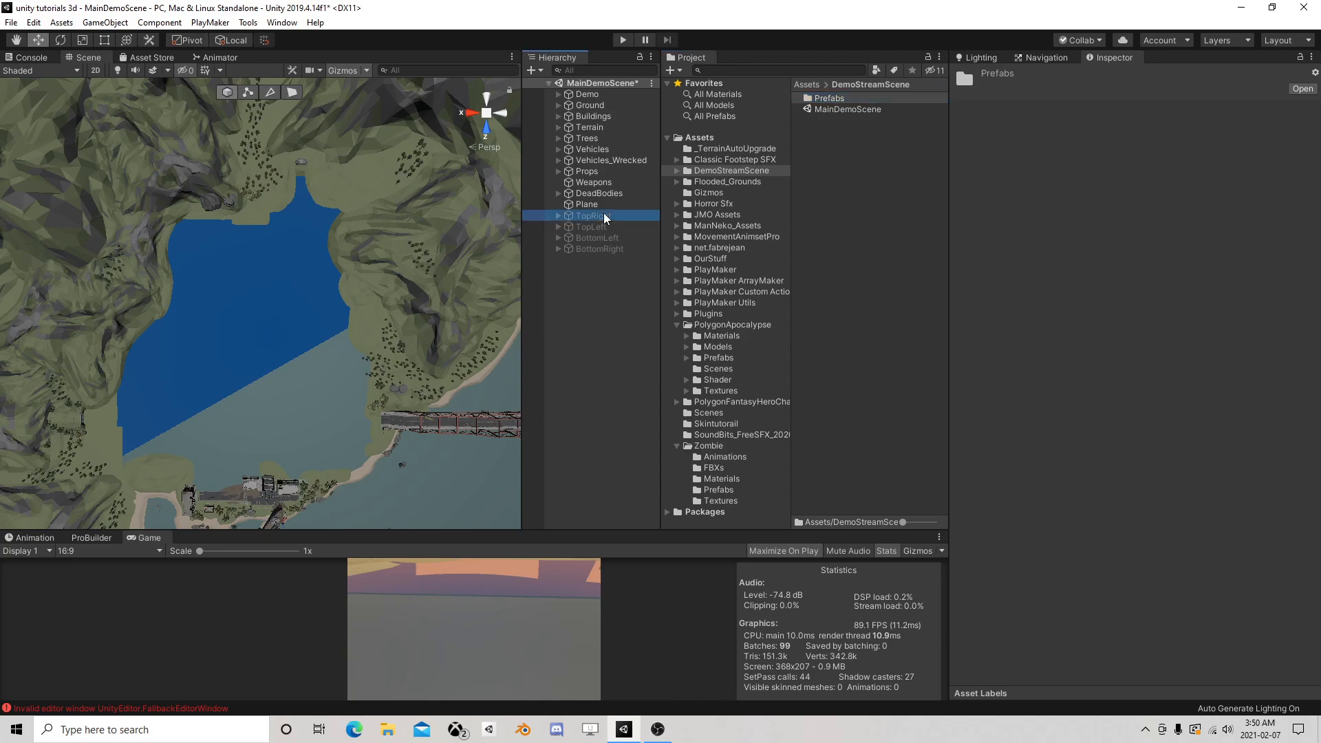
pyautogui.keyDown('shift'); pyautogui.click(610, 249); pyautogui.keyUp('shift')
pyautogui.click(987, 76)
pyautogui.click(986, 75)
# Step: Save the TopRight, TopLeft, BottomLeft and BottomRight scene objects as prefabs in the DemoStreamScene Prefabs folder
pyautogui.click(829, 98)
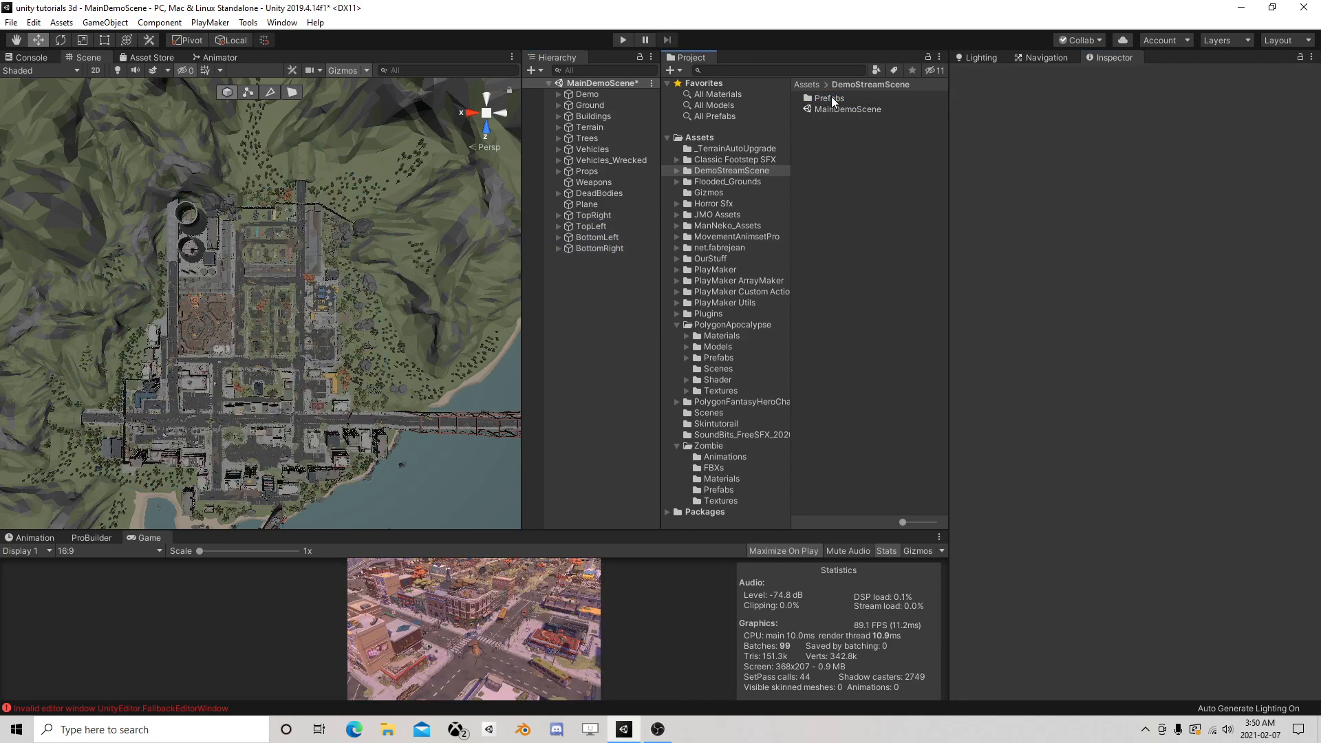
pyautogui.doubleClick(831, 97)
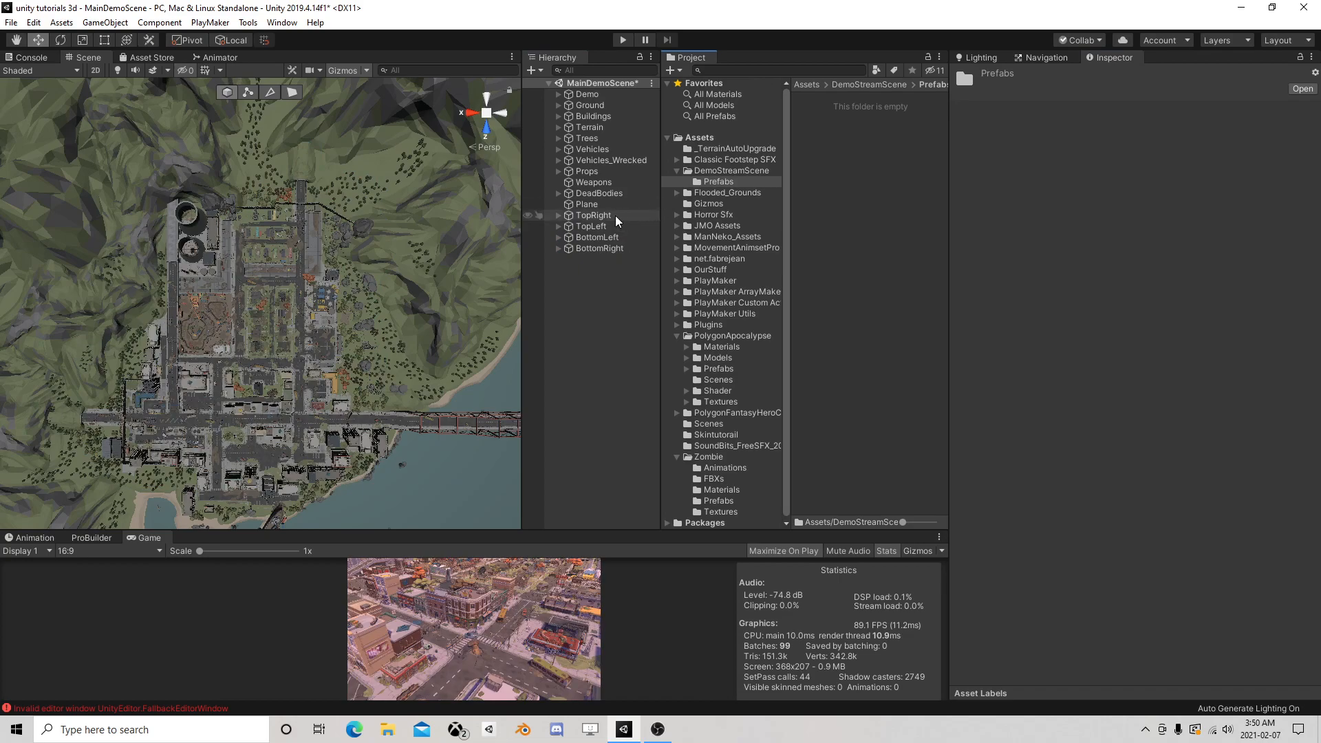
pyautogui.moveTo(606, 218); pyautogui.dragTo(857, 135)
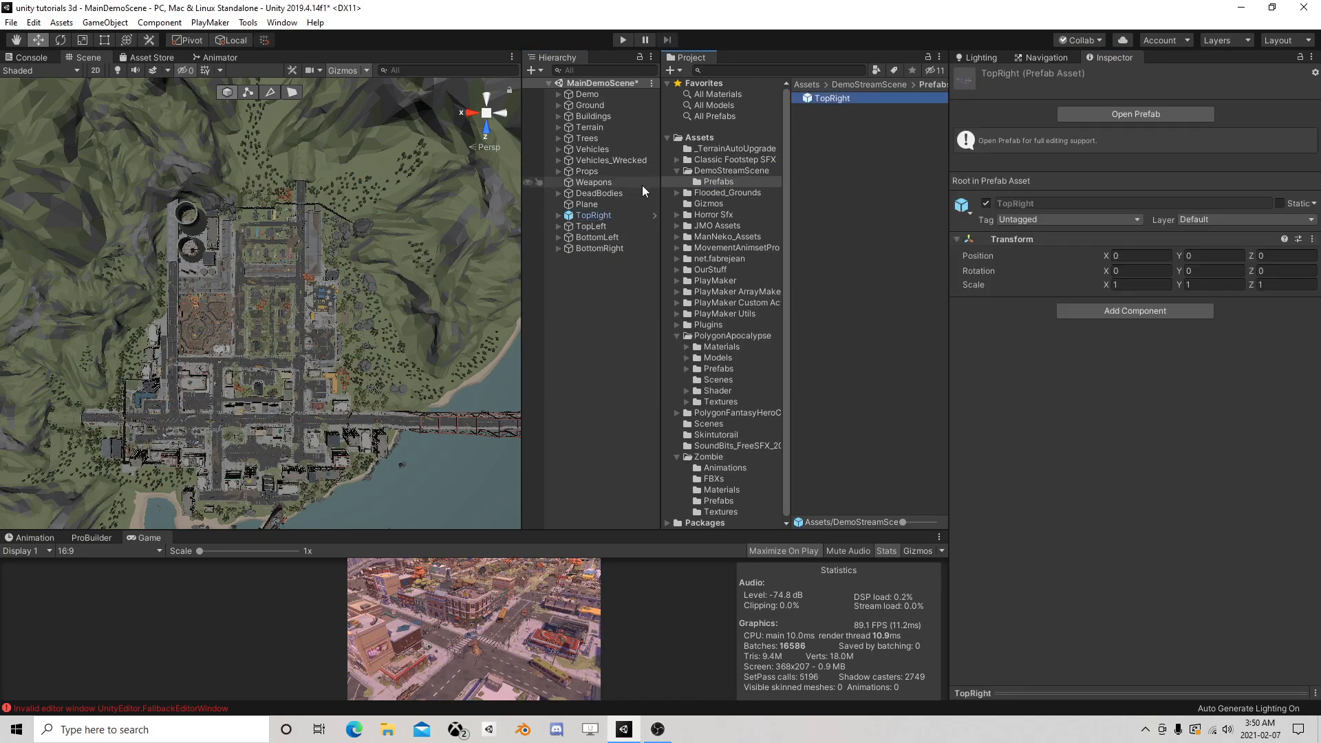
pyautogui.moveTo(600, 225); pyautogui.dragTo(833, 149)
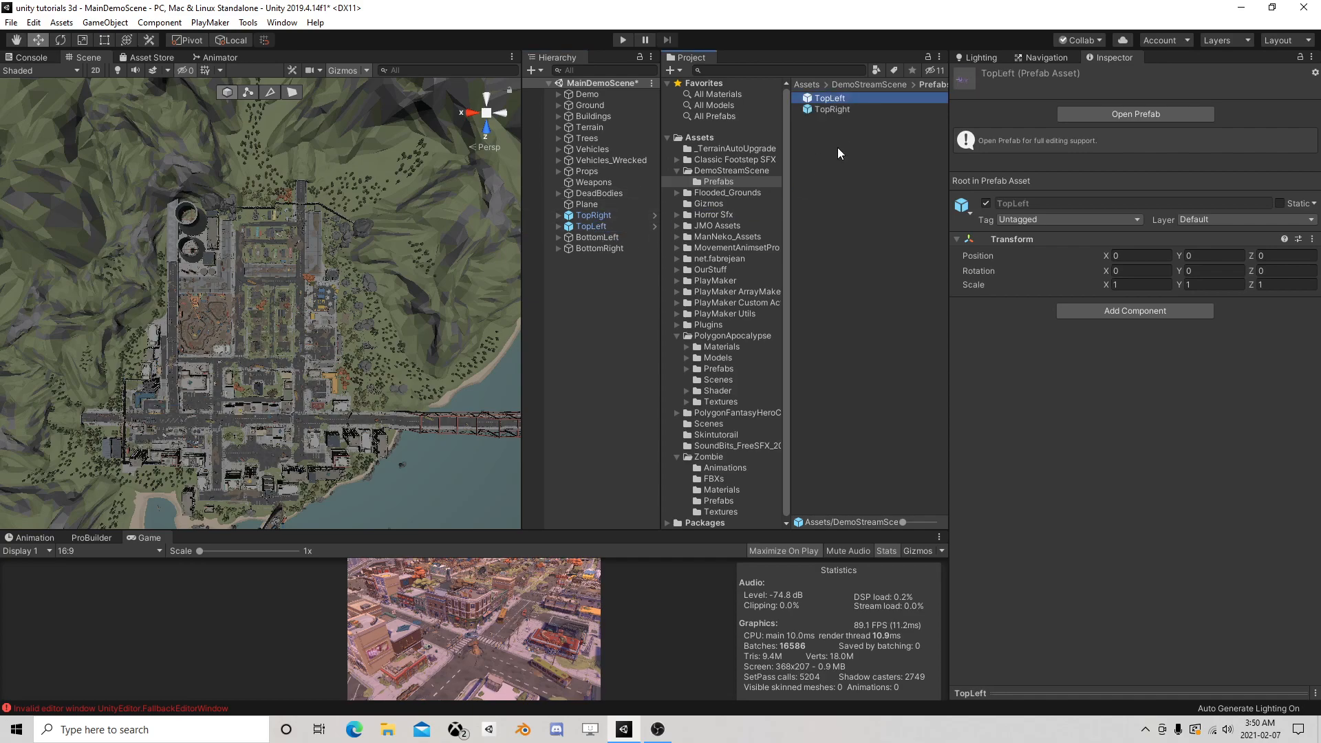
pyautogui.moveTo(608, 235); pyautogui.dragTo(845, 183)
pyautogui.moveTo(618, 249); pyautogui.dragTo(838, 187)
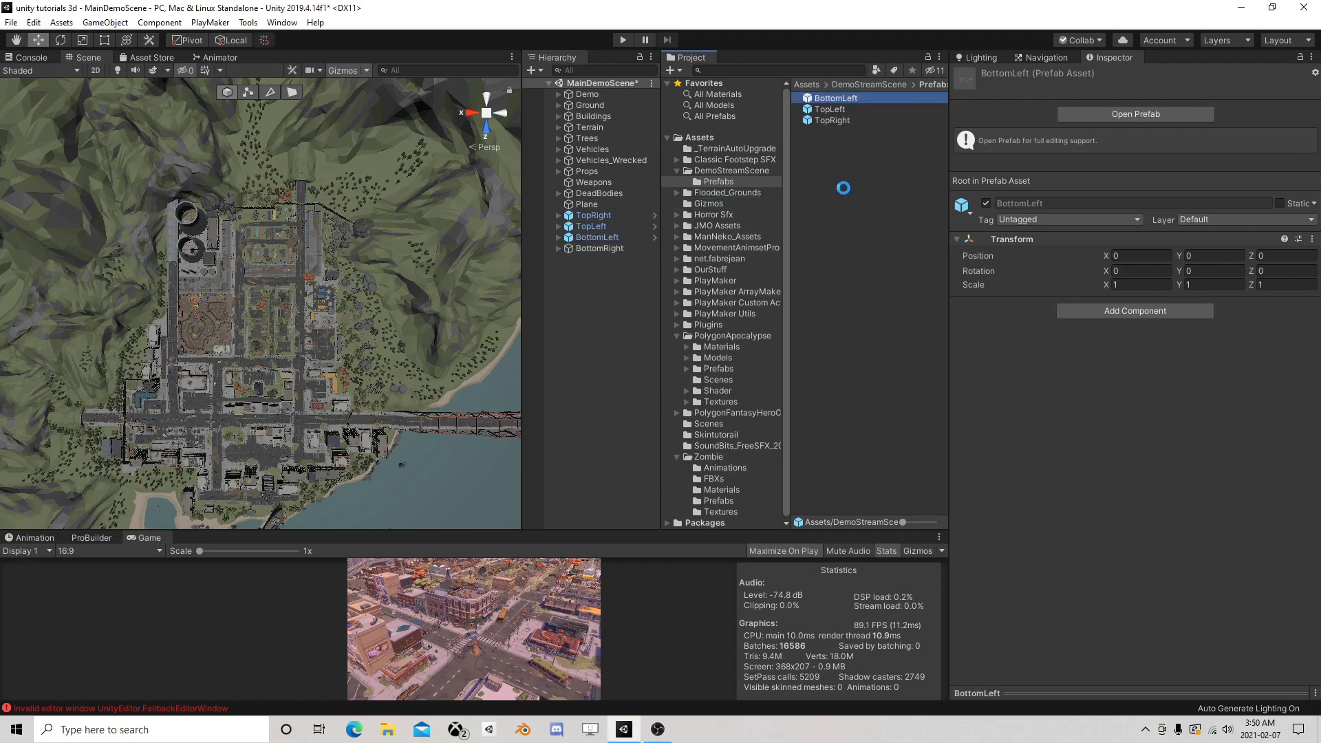
# Step: Delete the four section objects TopRight through BottomRight from MainDemoScene and save the scene
pyautogui.click(604, 247)
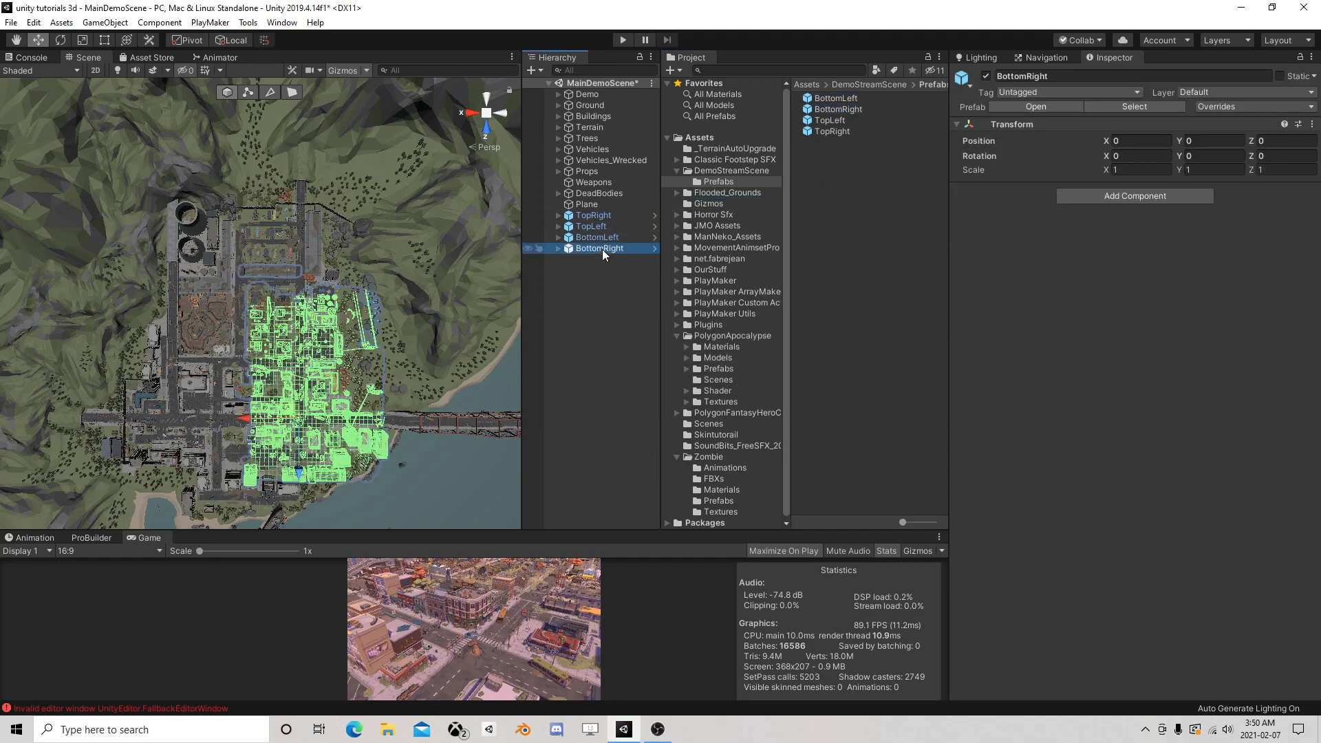
pyautogui.click(595, 216)
pyautogui.click(589, 227)
pyautogui.click(587, 237)
pyautogui.click(591, 249)
pyautogui.click(592, 216)
pyautogui.keyDown('shift'); pyautogui.click(594, 248); pyautogui.keyUp('shift')
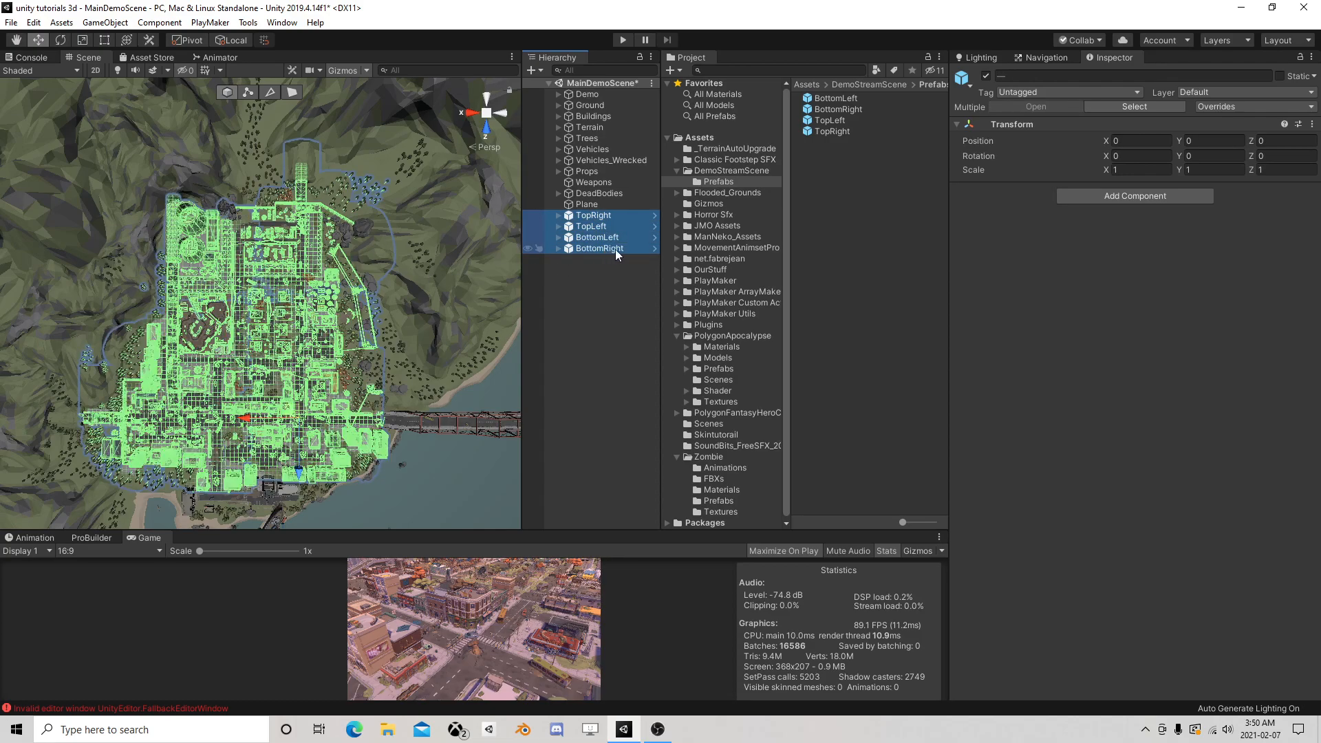
pyautogui.press('Delete')
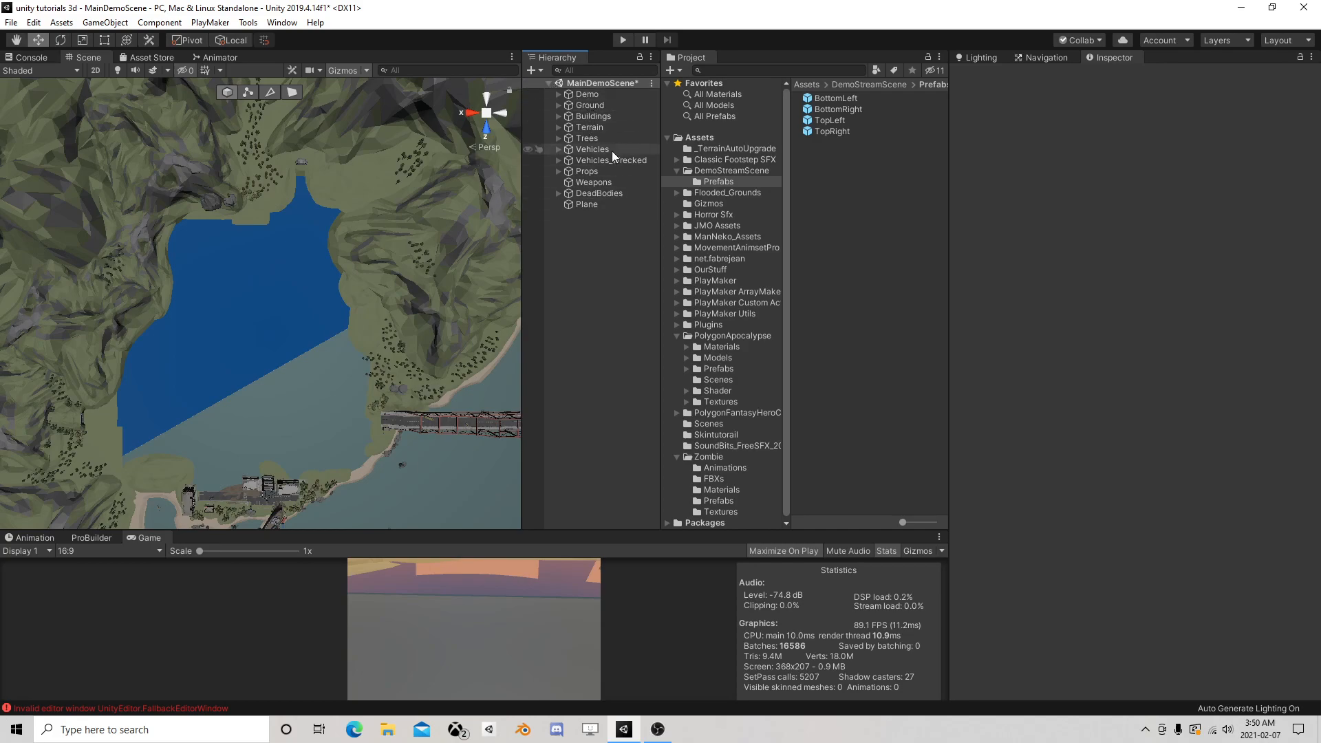
pyautogui.click(11, 23)
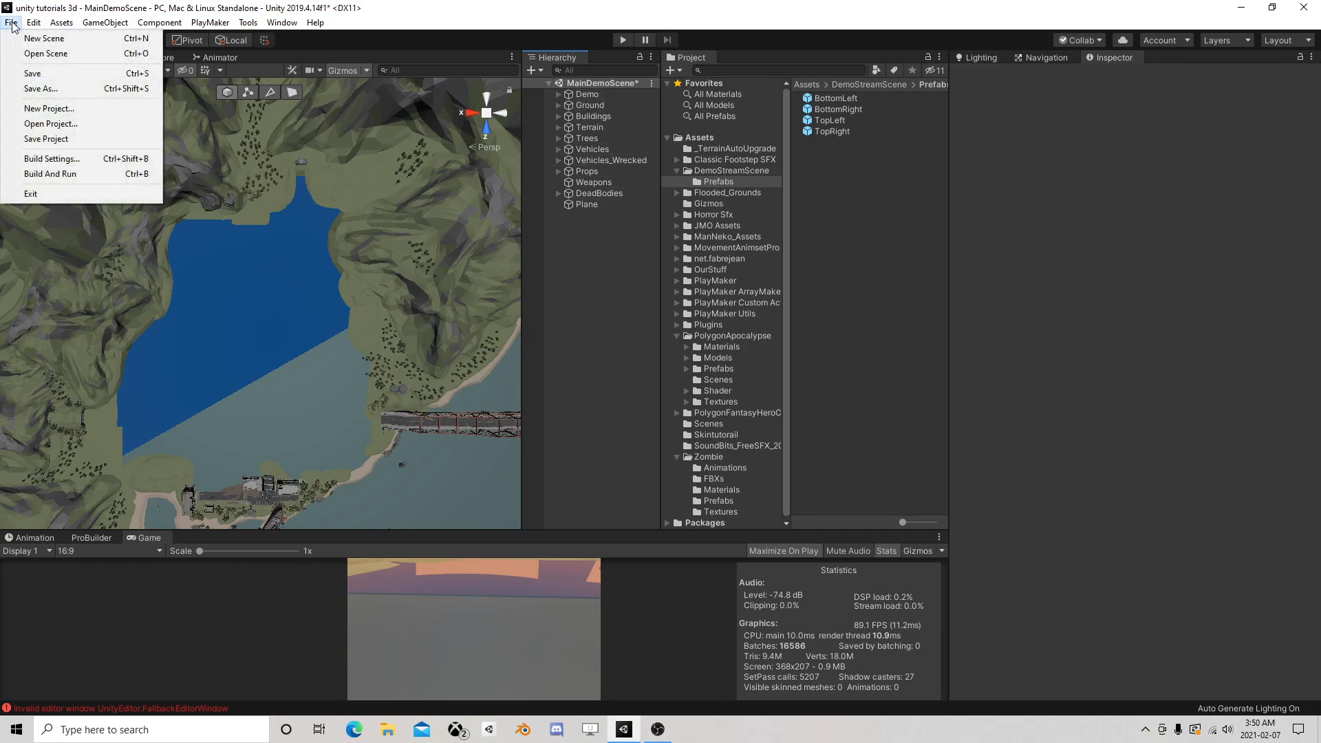
pyautogui.click(33, 73)
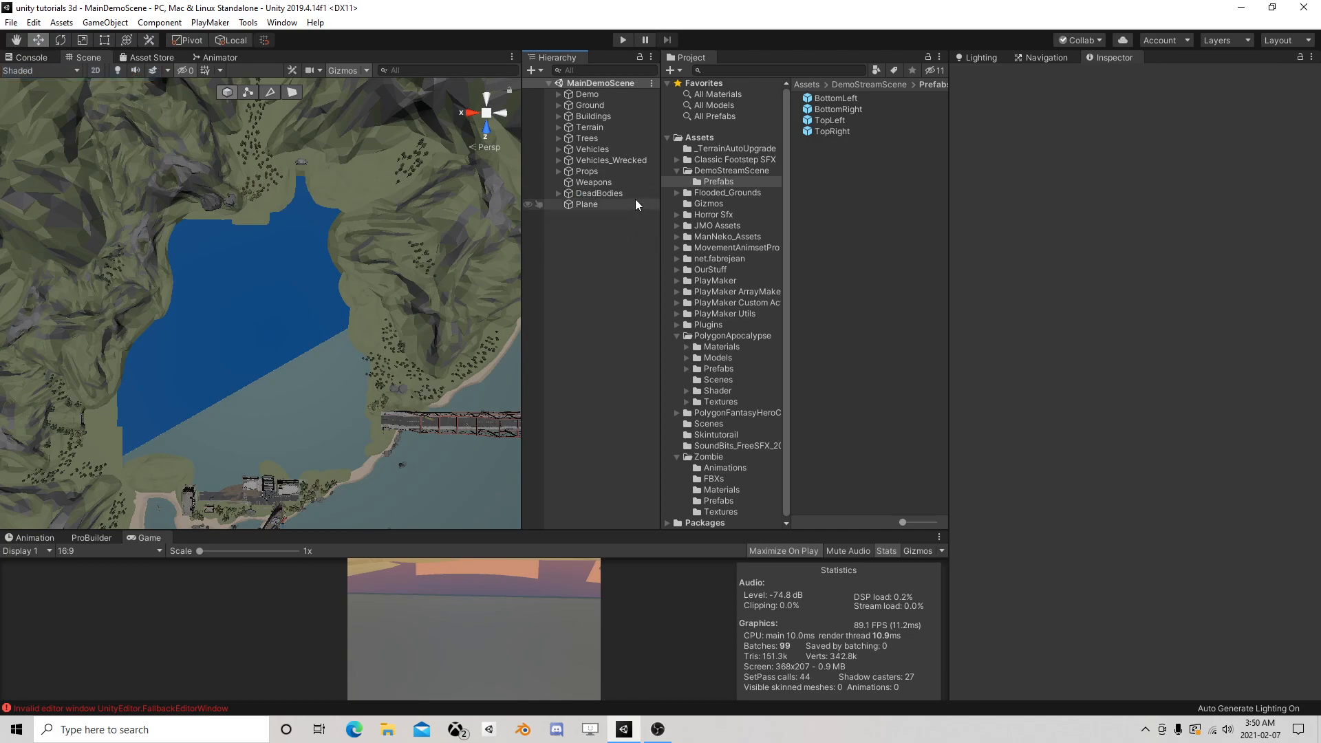
# Step: Create a new scene and save it as TopRight in the Assets folder
pyautogui.click(11, 23)
pyautogui.click(31, 27)
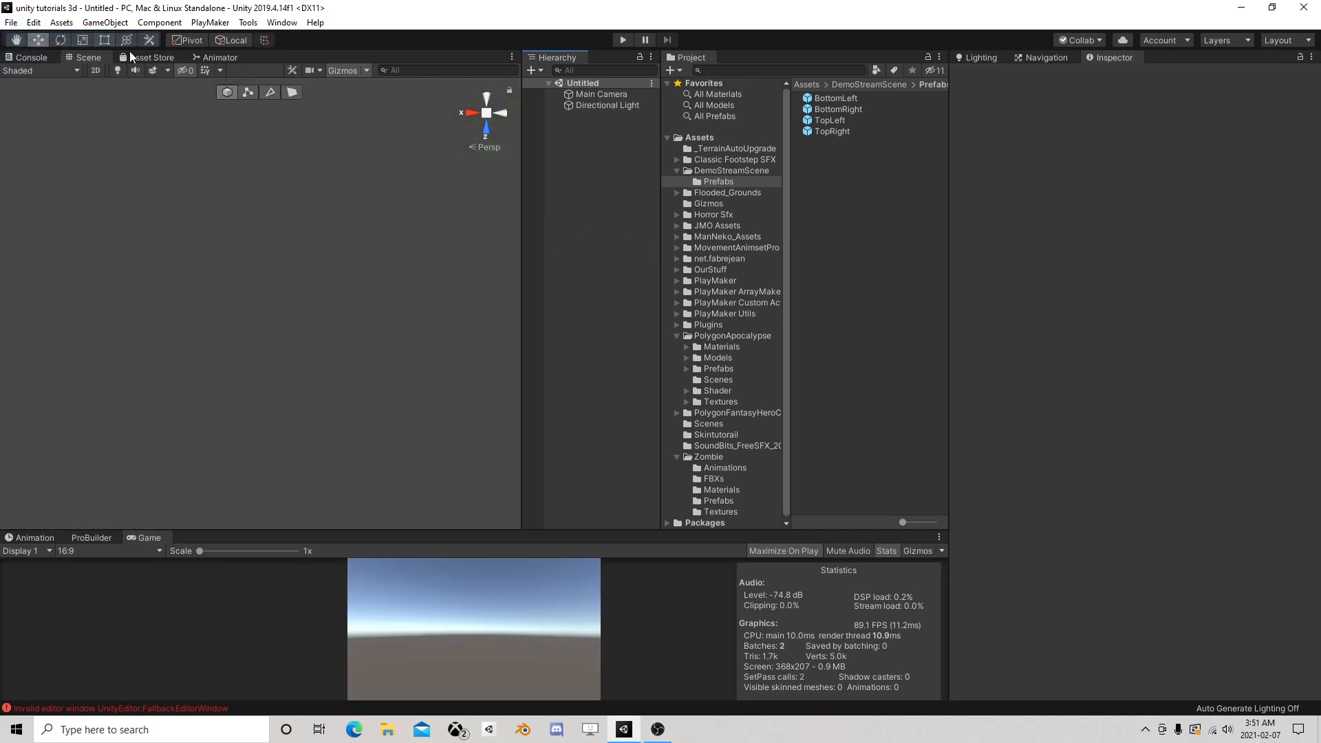
pyautogui.click(11, 23)
pyautogui.click(47, 85)
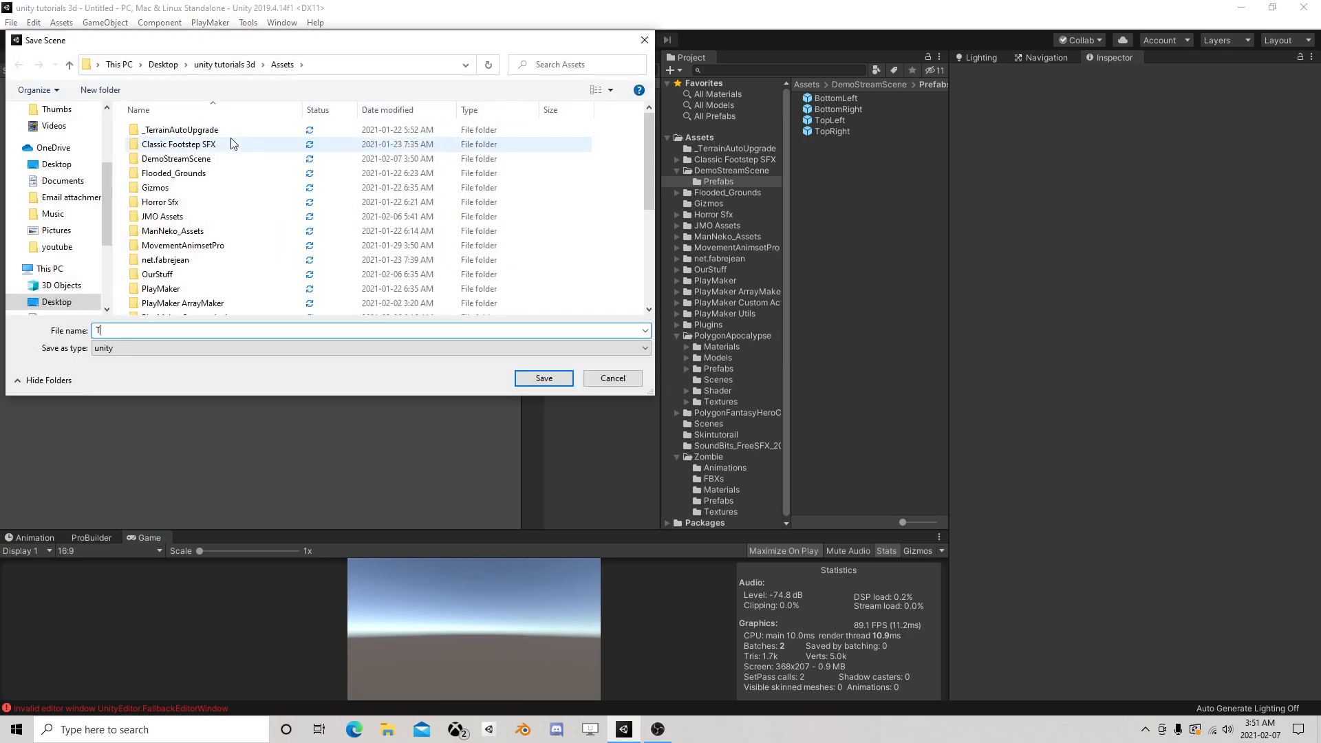
pyautogui.write('TopRight')
pyautogui.click(551, 379)
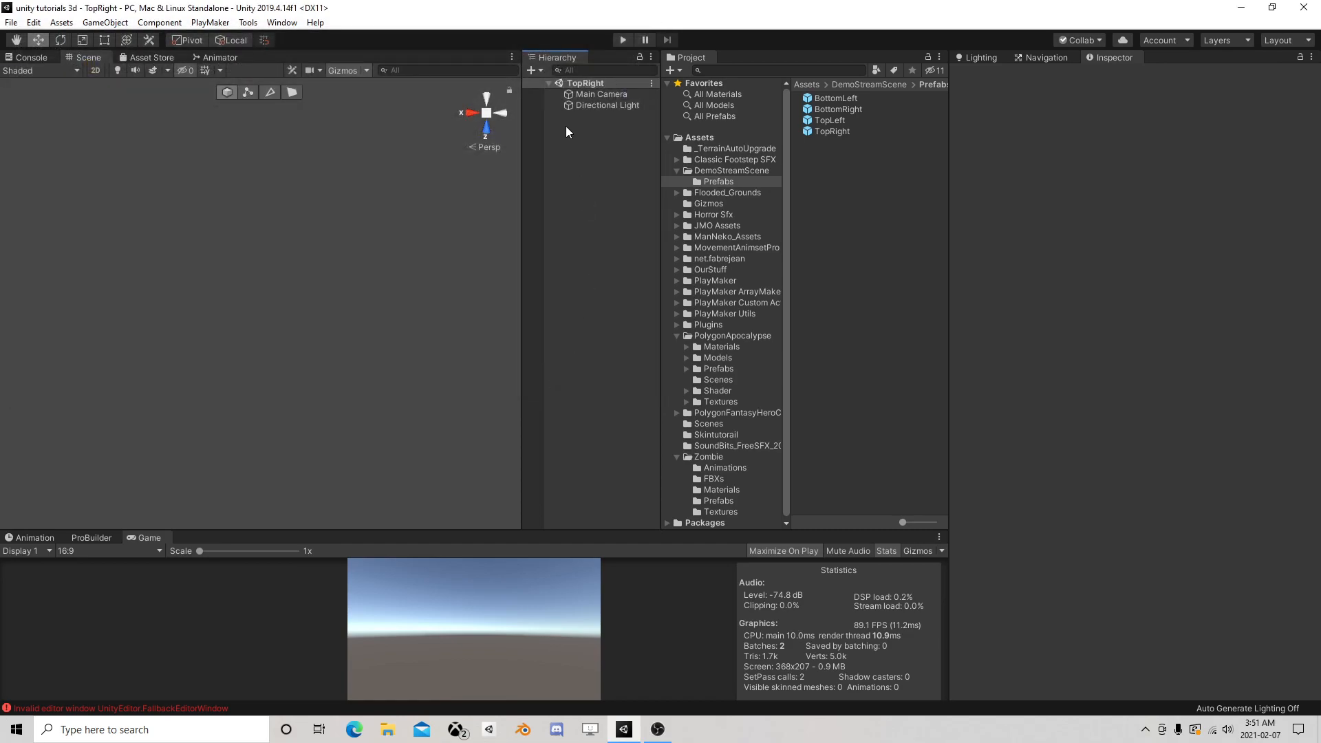
# Step: Replace the TopRight scene's default Directional Light and Main Camera with the TopRight prefab, and save the scene
pyautogui.click(584, 105)
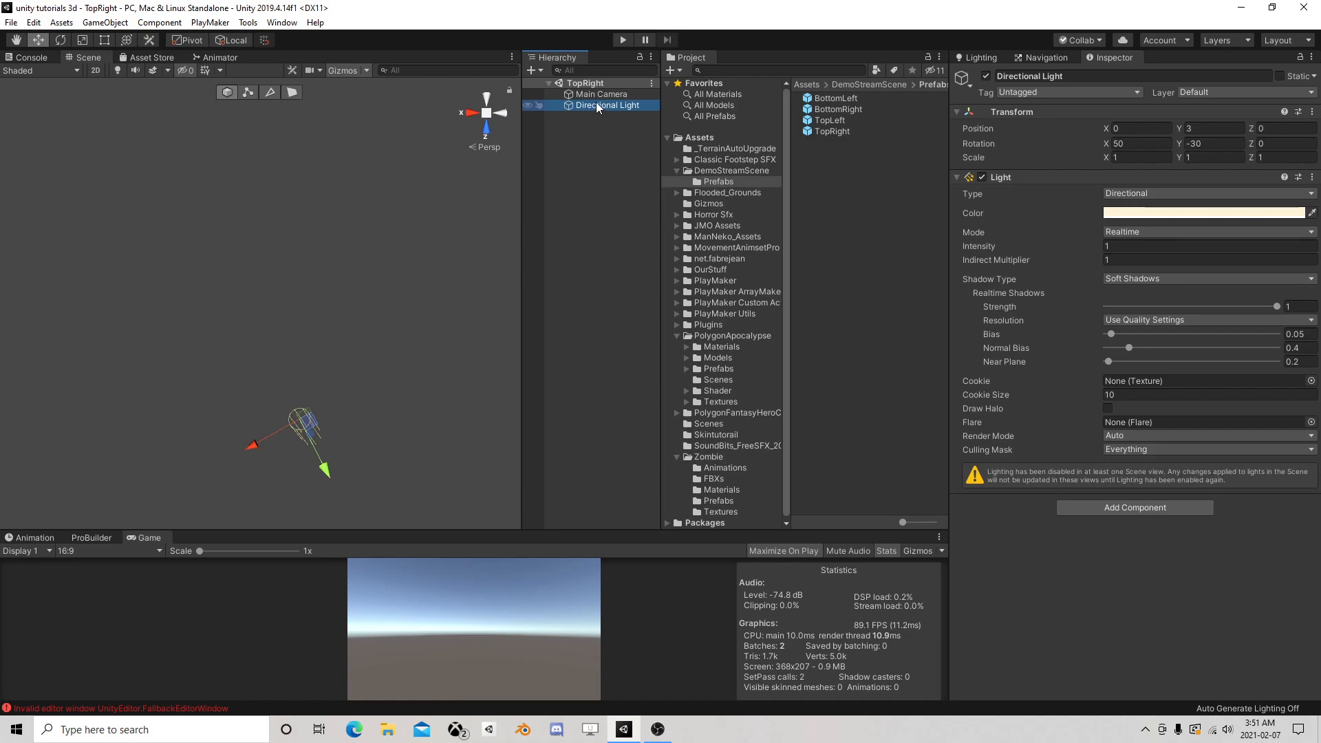
pyautogui.press('Delete')
pyautogui.click(604, 95)
pyautogui.press('Delete')
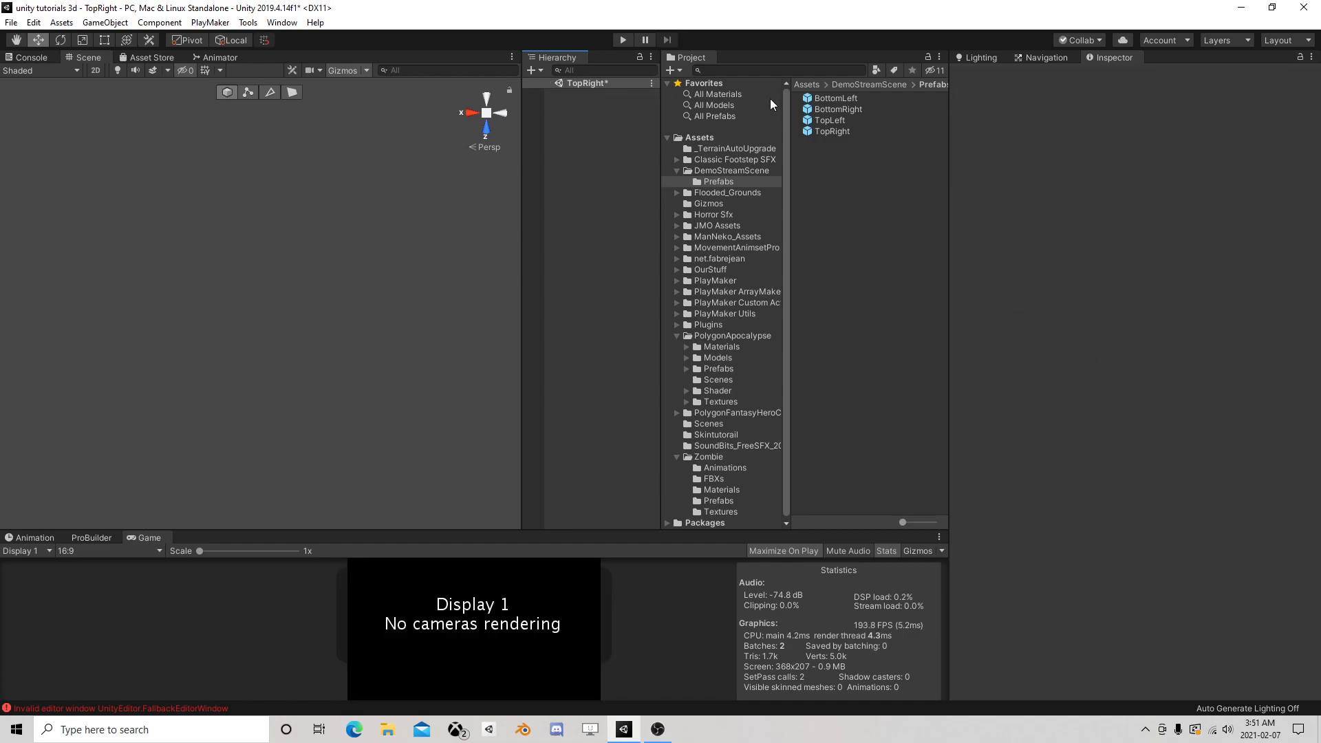
pyautogui.moveTo(832, 133); pyautogui.dragTo(585, 158)
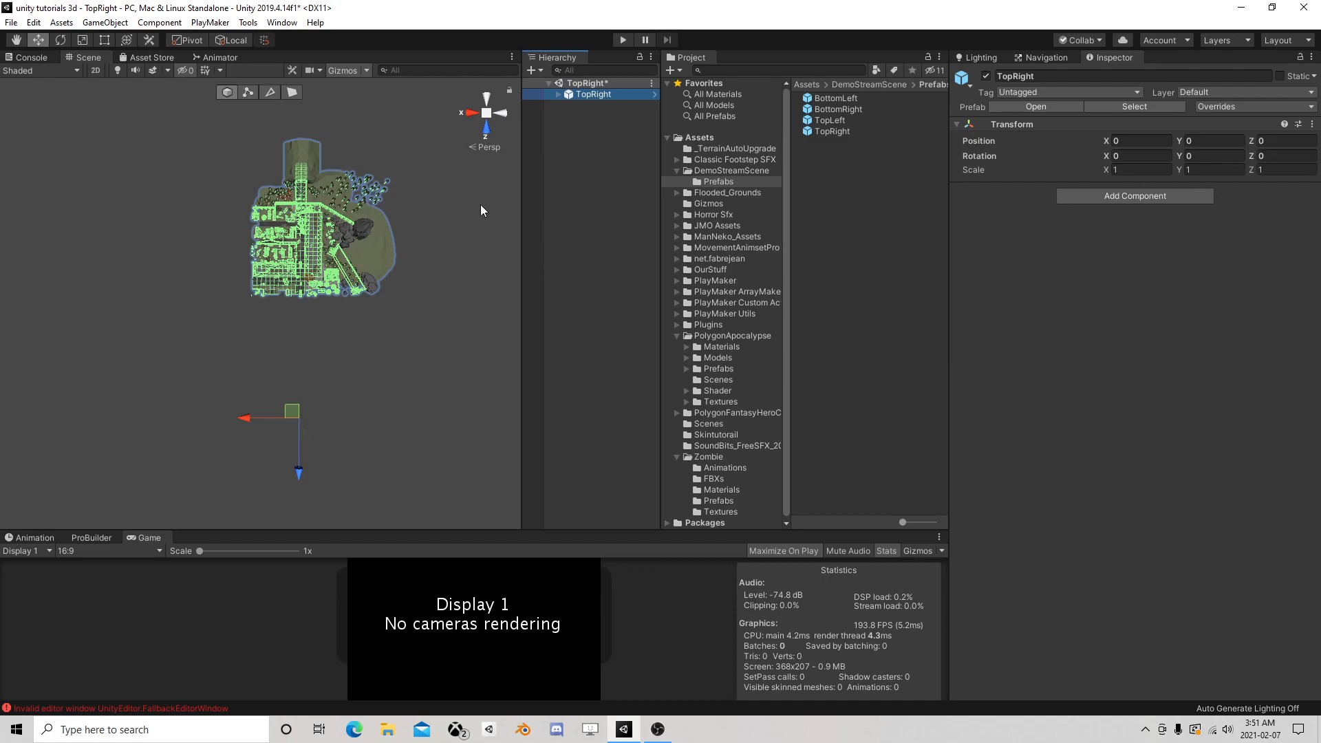
pyautogui.click(10, 23)
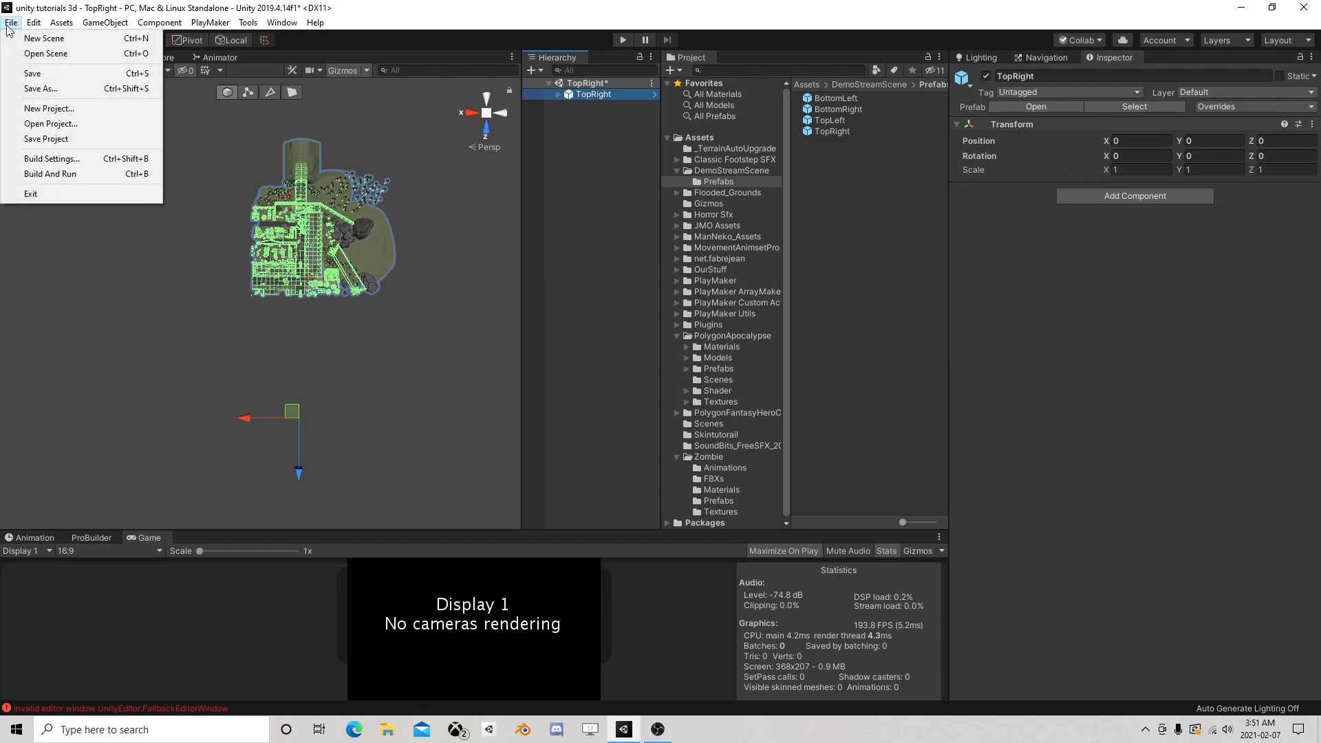
pyautogui.click(32, 74)
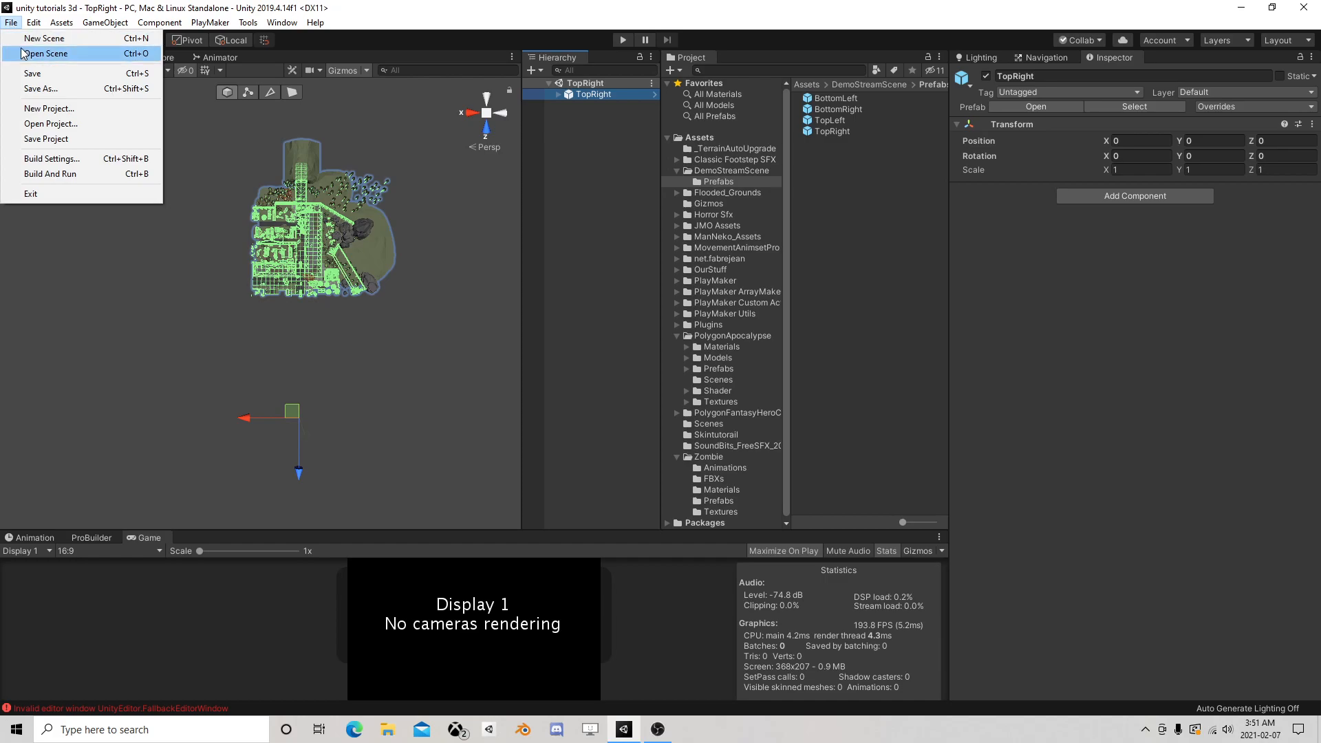
# Step: Create another new scene and delete its default Directional Light and Main Camera
pyautogui.click(40, 39)
pyautogui.click(604, 105)
pyautogui.press('Delete')
pyautogui.click(607, 94)
pyautogui.press('Delete')
# Step: Add the BottomRight prefab to the empty scene and save the scene as BottomRight in the Assets folder
pyautogui.moveTo(838, 108); pyautogui.dragTo(576, 147)
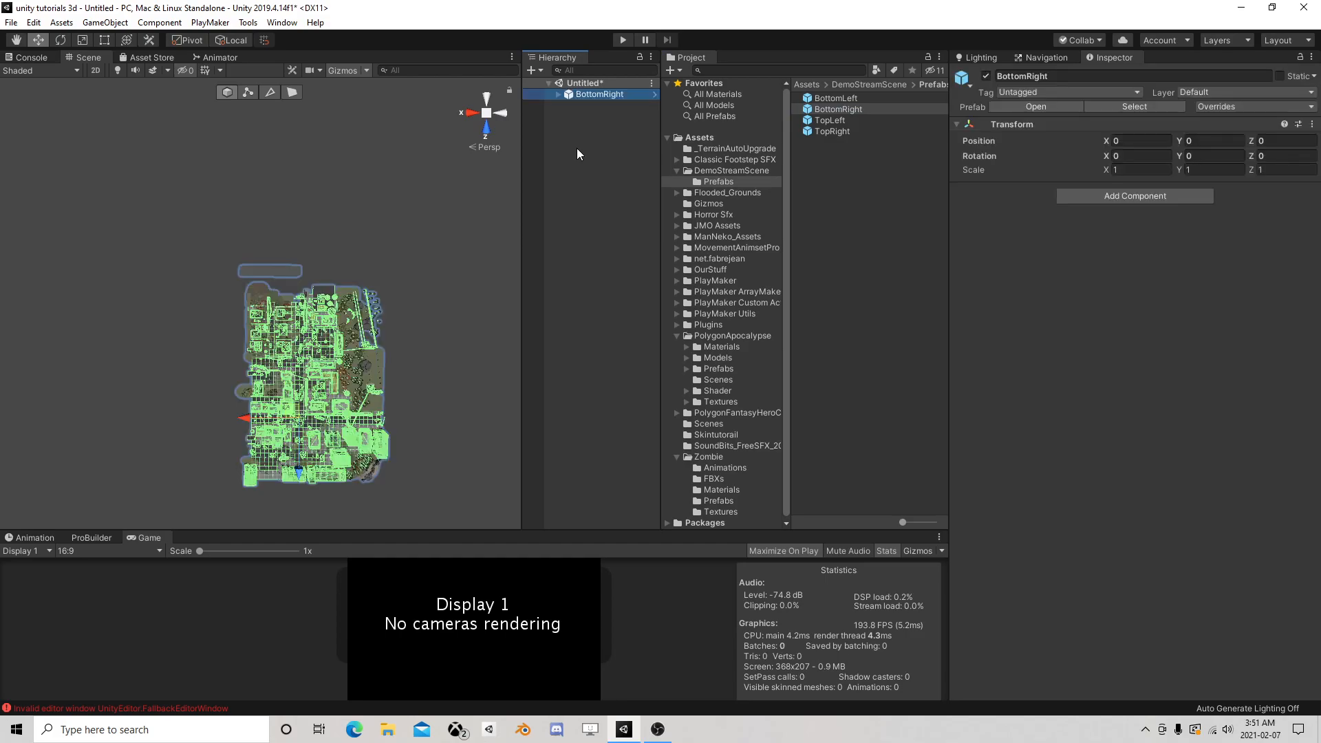
pyautogui.click(11, 22)
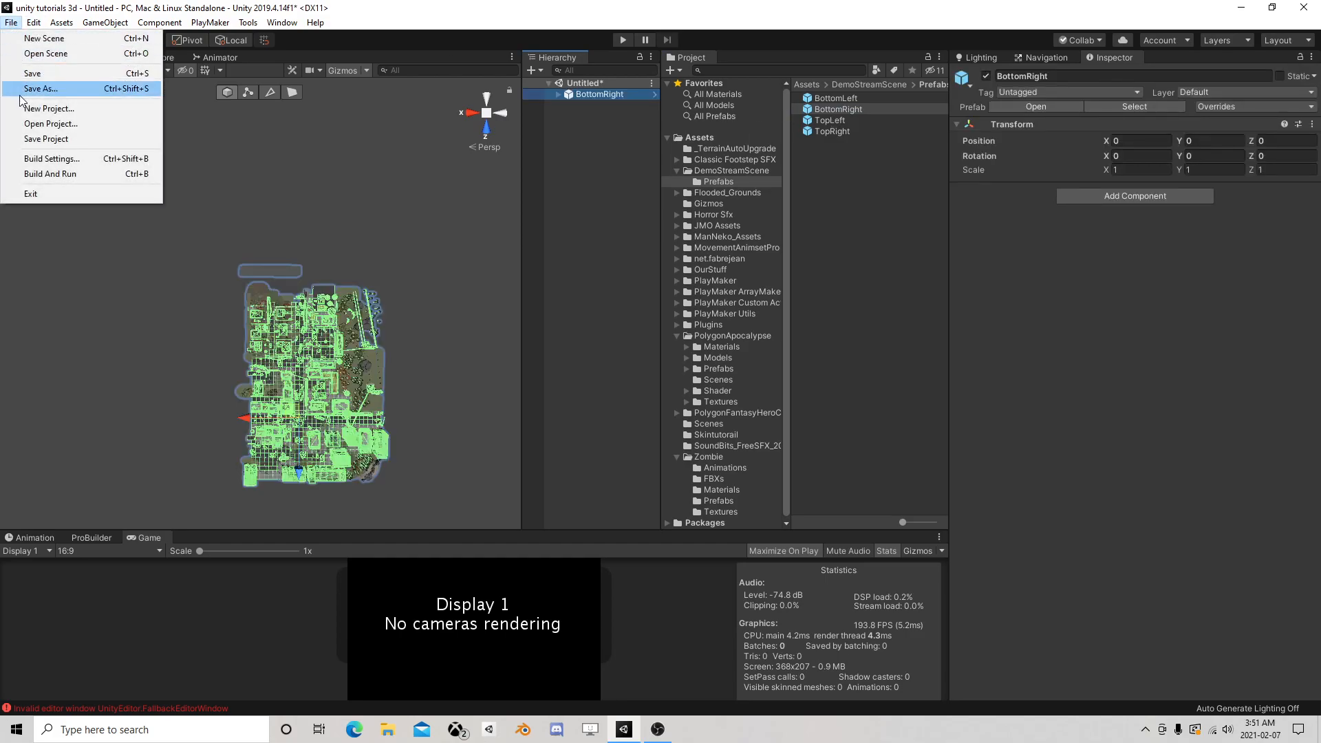
pyautogui.click(68, 88)
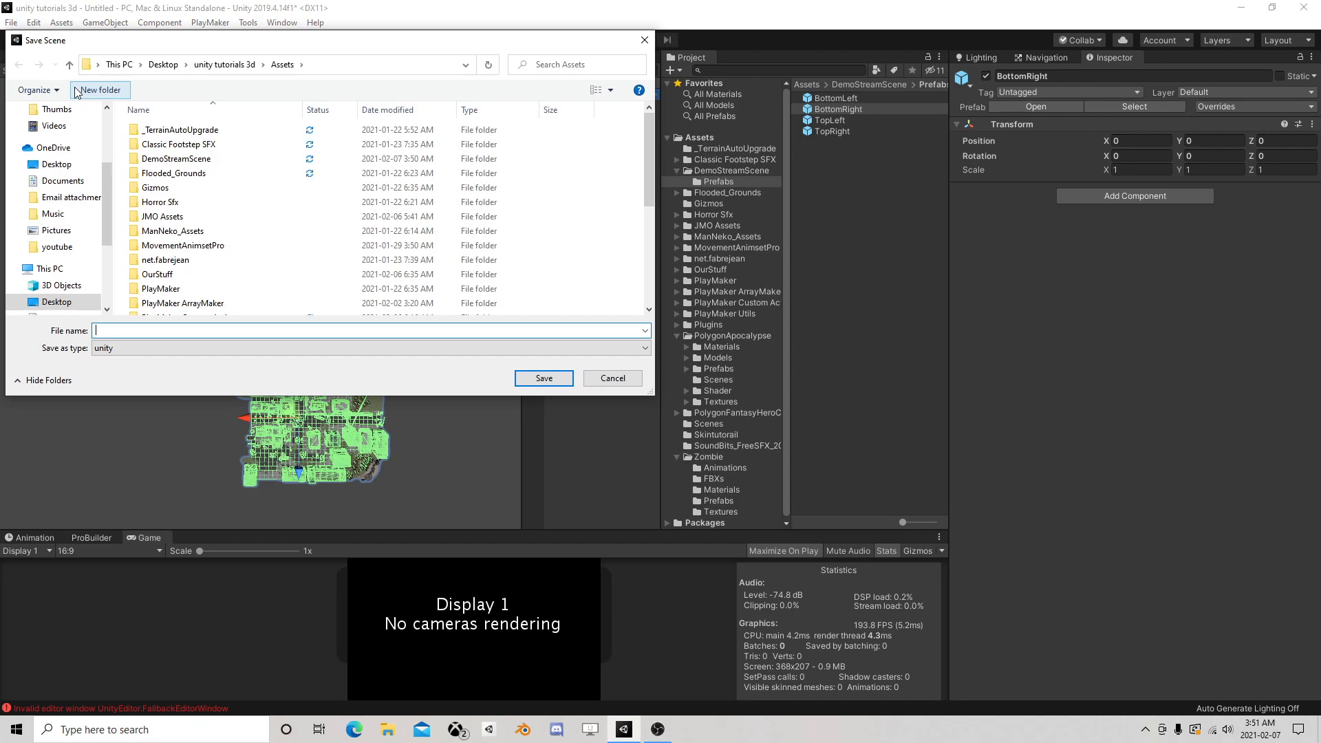
pyautogui.write('Bottom')
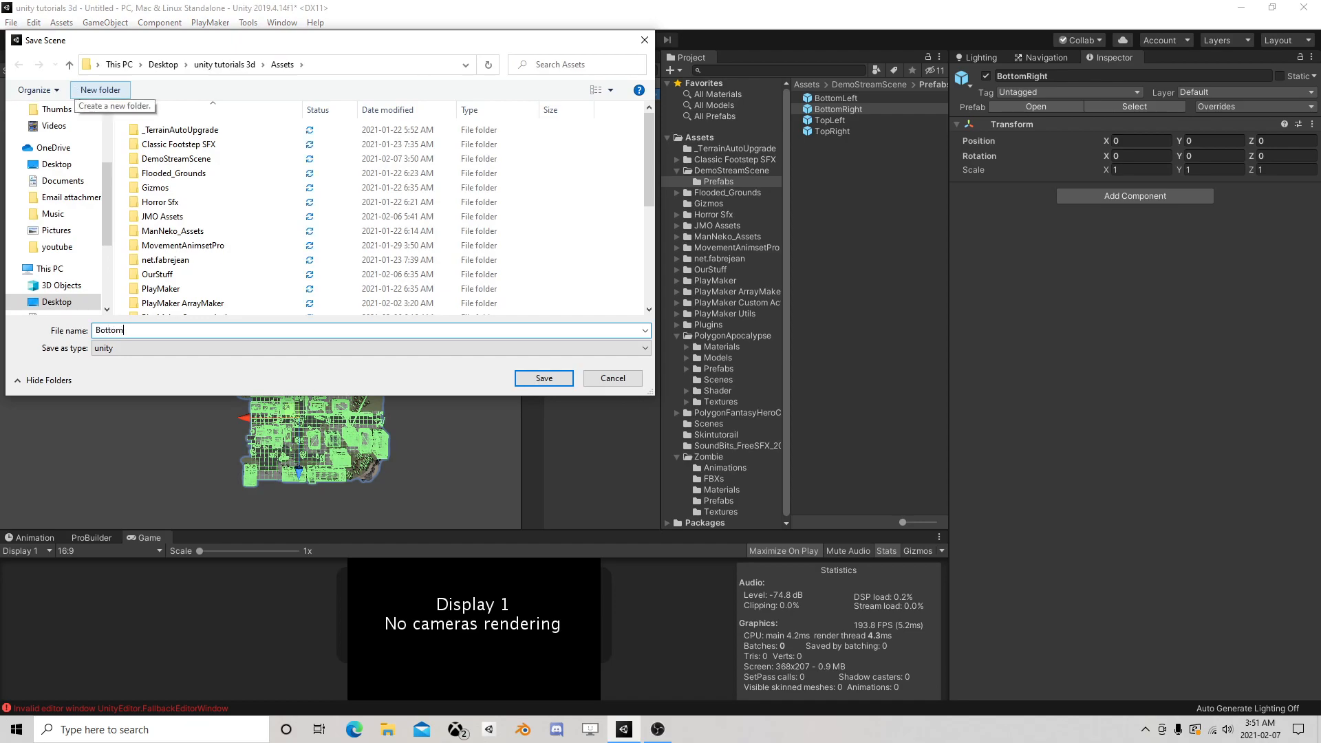
pyautogui.write('Right')
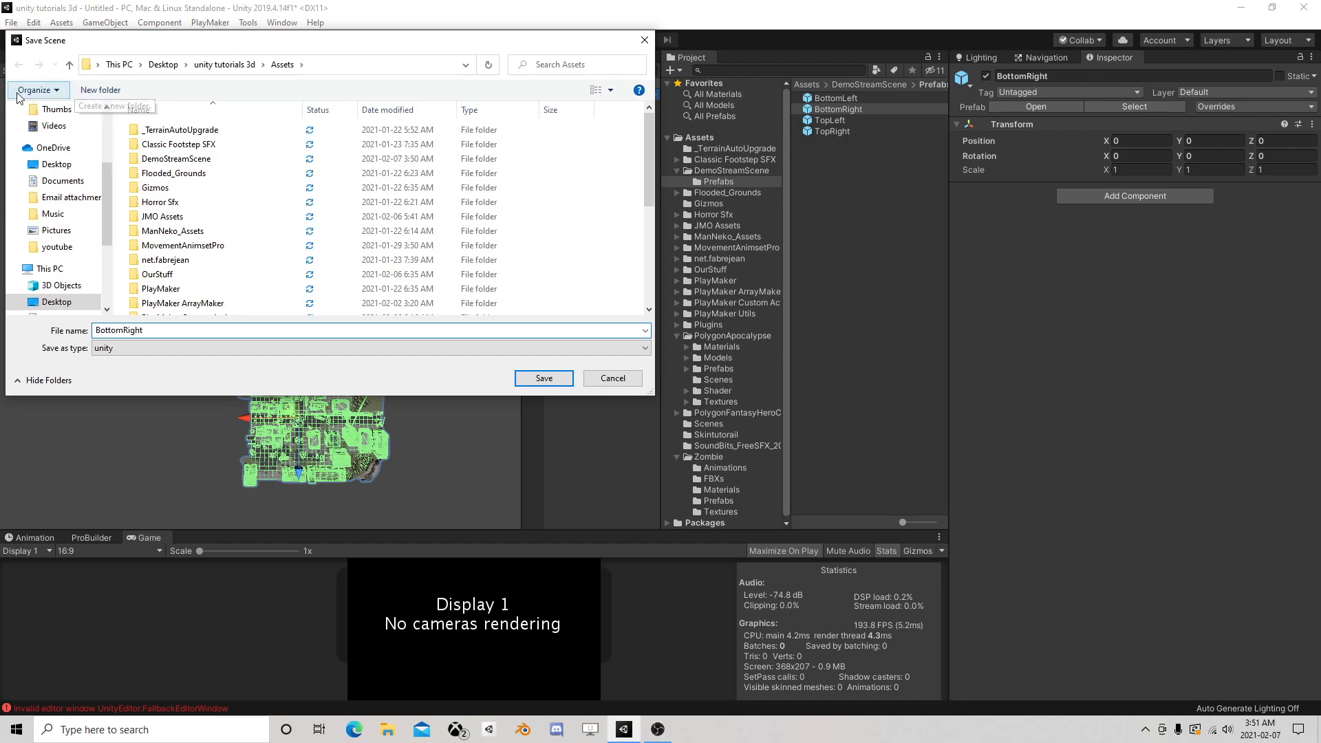
pyautogui.click(543, 378)
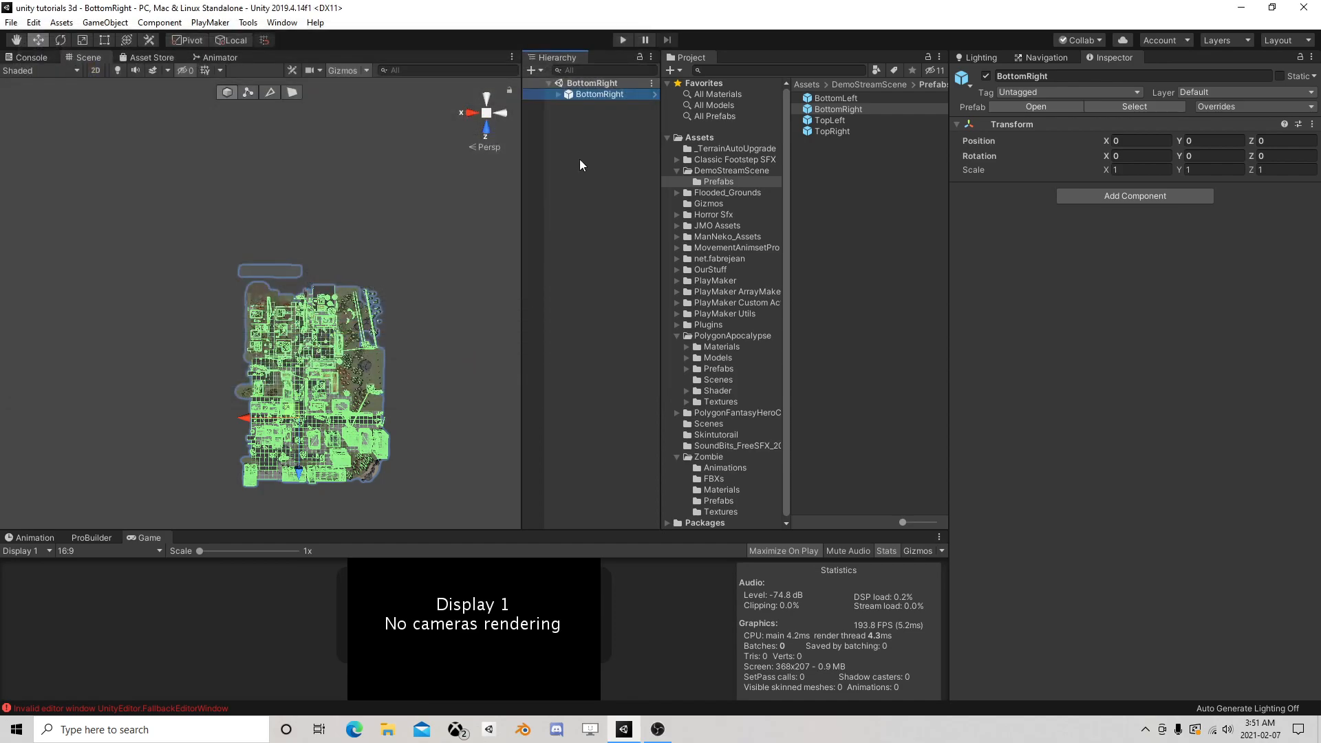
# Step: Create a new scene for the TopLeft section and delete its default Directional Light and Main Camera
pyautogui.click(11, 26)
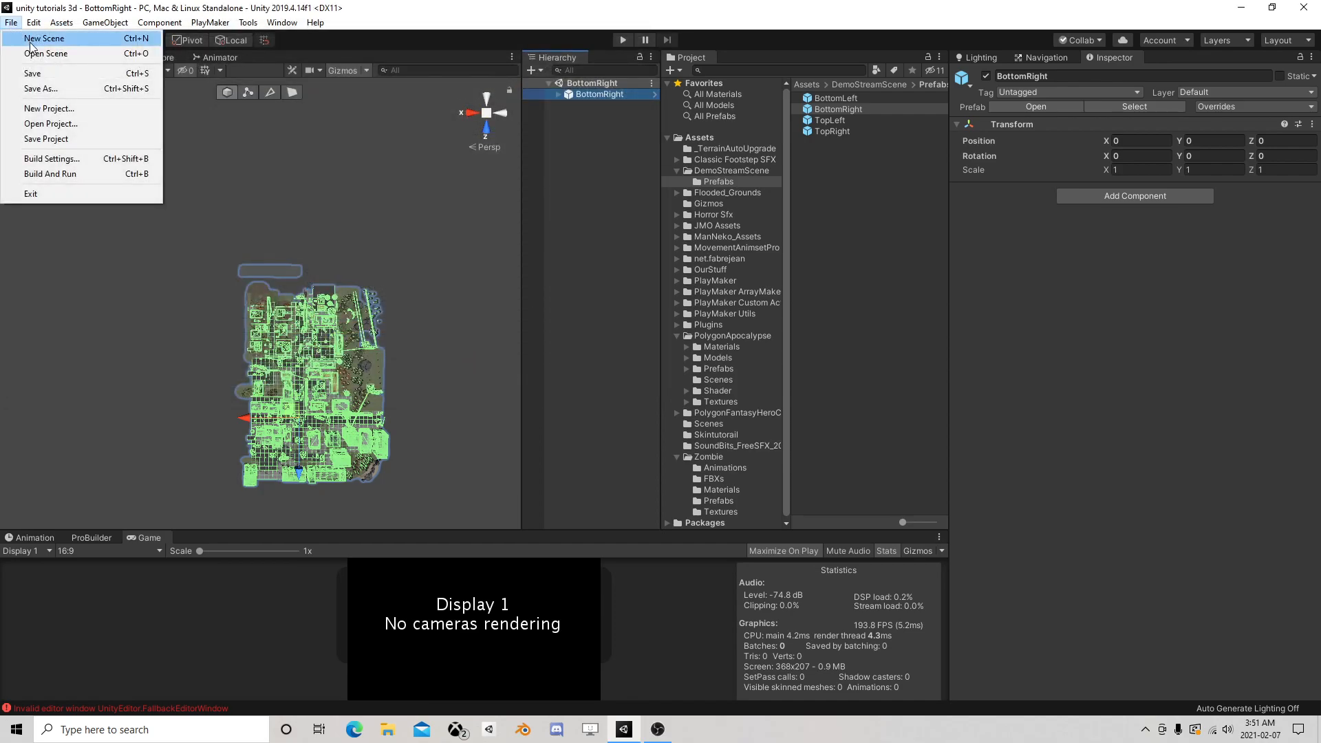
pyautogui.click(35, 33)
pyautogui.click(622, 106)
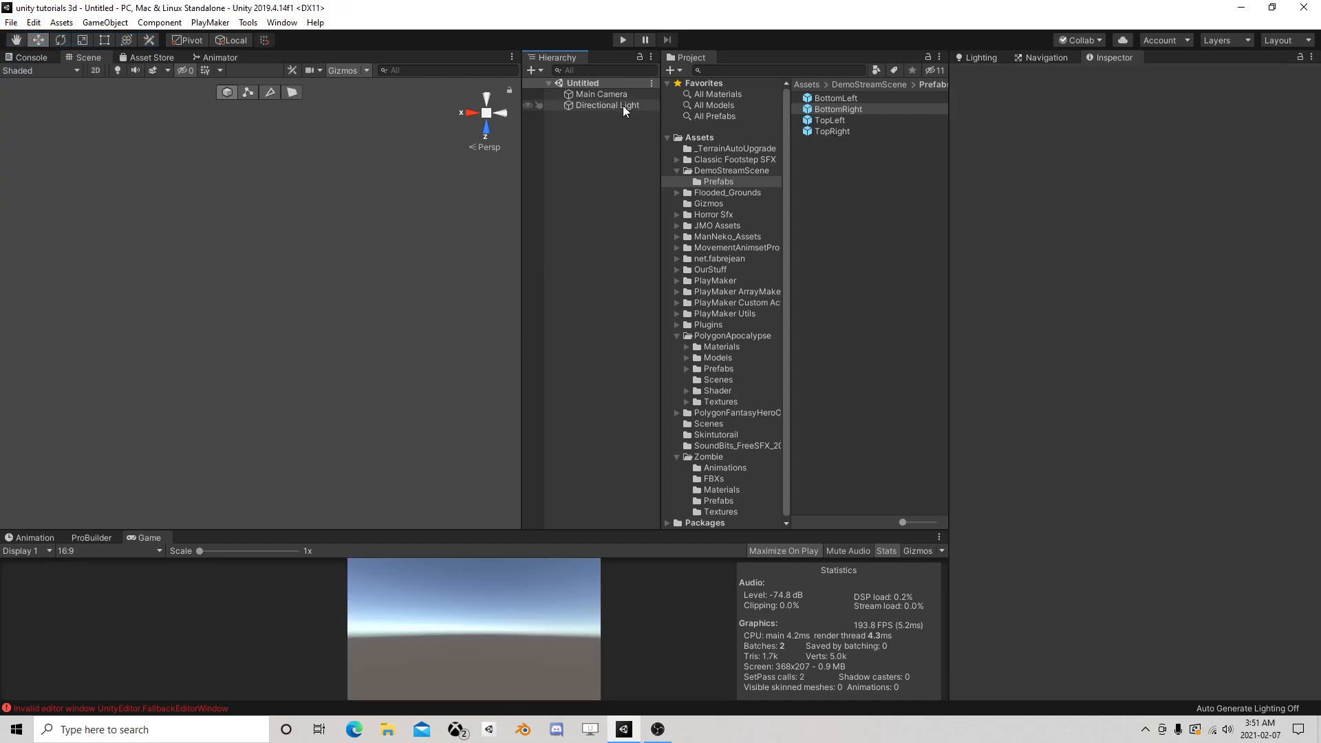
pyautogui.press('Delete')
pyautogui.click(618, 93)
pyautogui.press('Delete')
# Step: Add the TopLeft prefab to the empty scene and save the scene as TopLeft in the Assets folder
pyautogui.moveTo(844, 120); pyautogui.dragTo(616, 154)
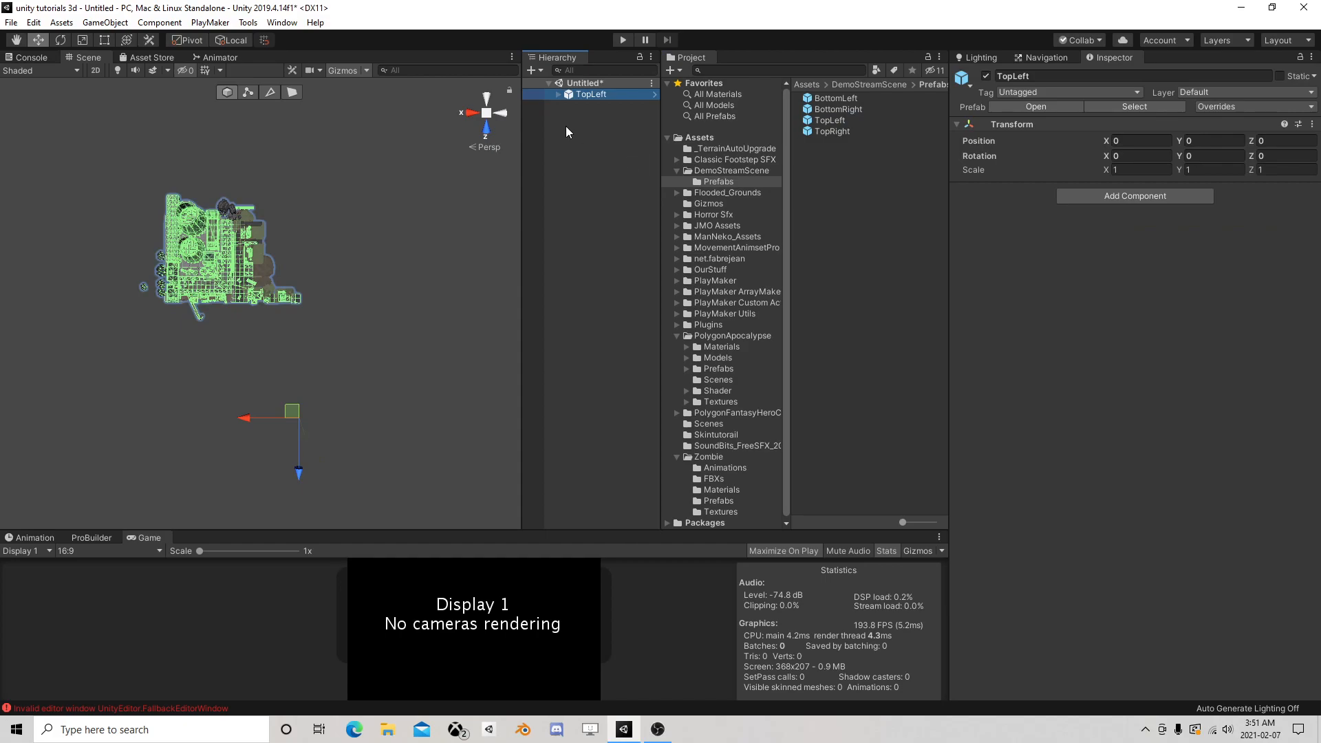
pyautogui.click(11, 22)
pyautogui.click(47, 87)
pyautogui.write('Top')
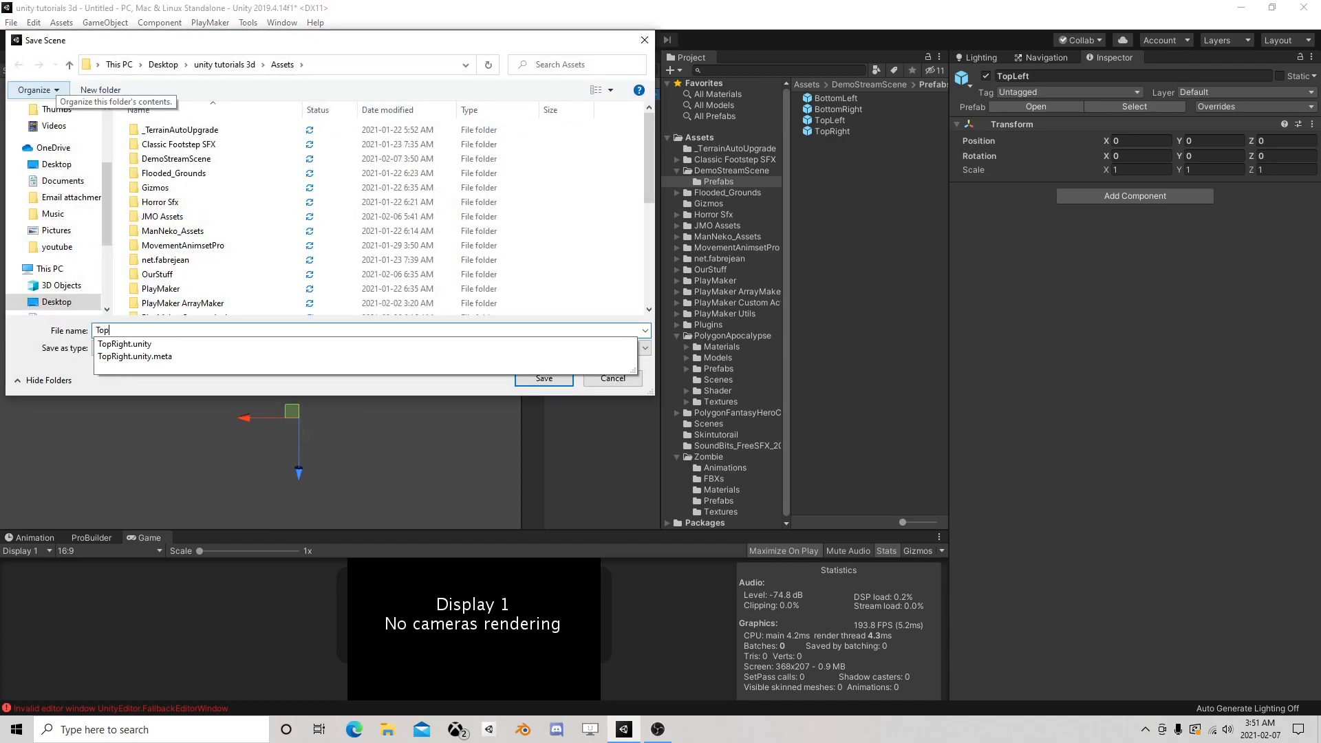
pyautogui.write('Lef')
pyautogui.click(551, 379)
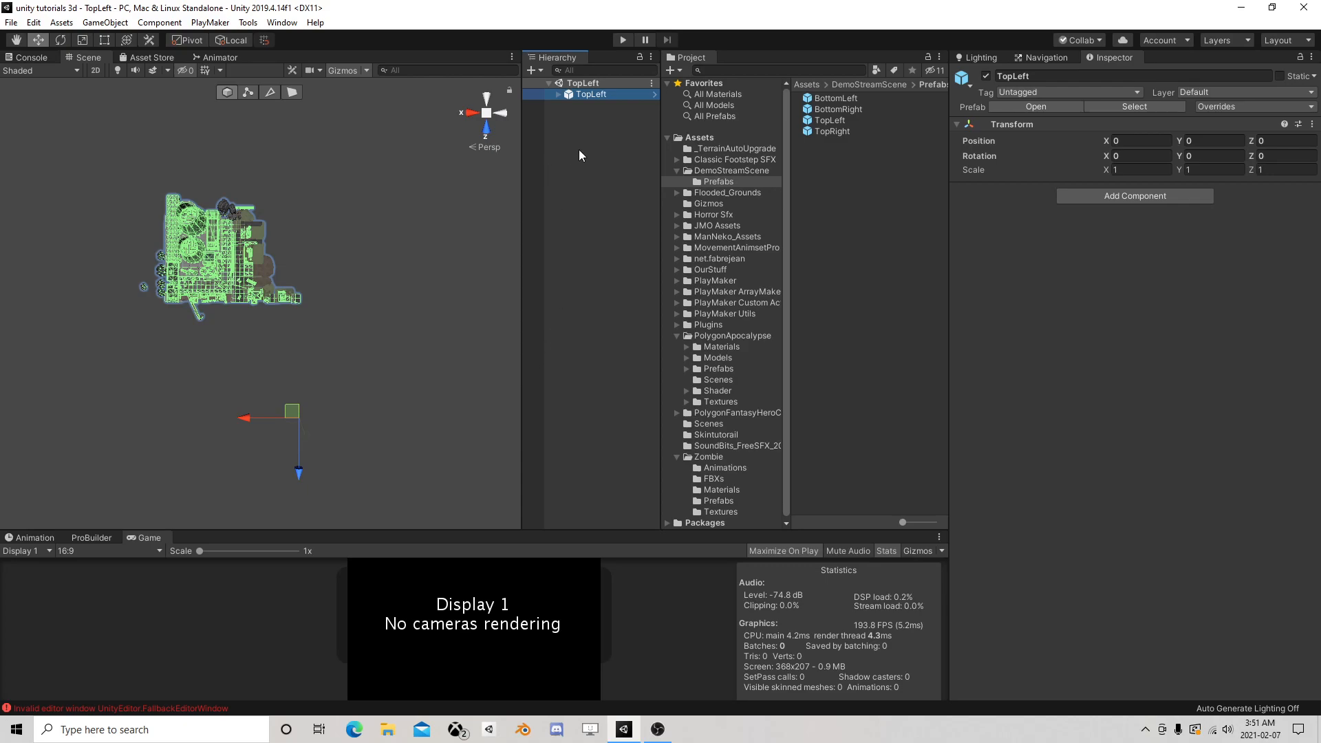
pyautogui.click(577, 153)
# Step: Create a new scene containing only the TopRight prefab, with the default Directional Light and Main Camera deleted
pyautogui.click(11, 22)
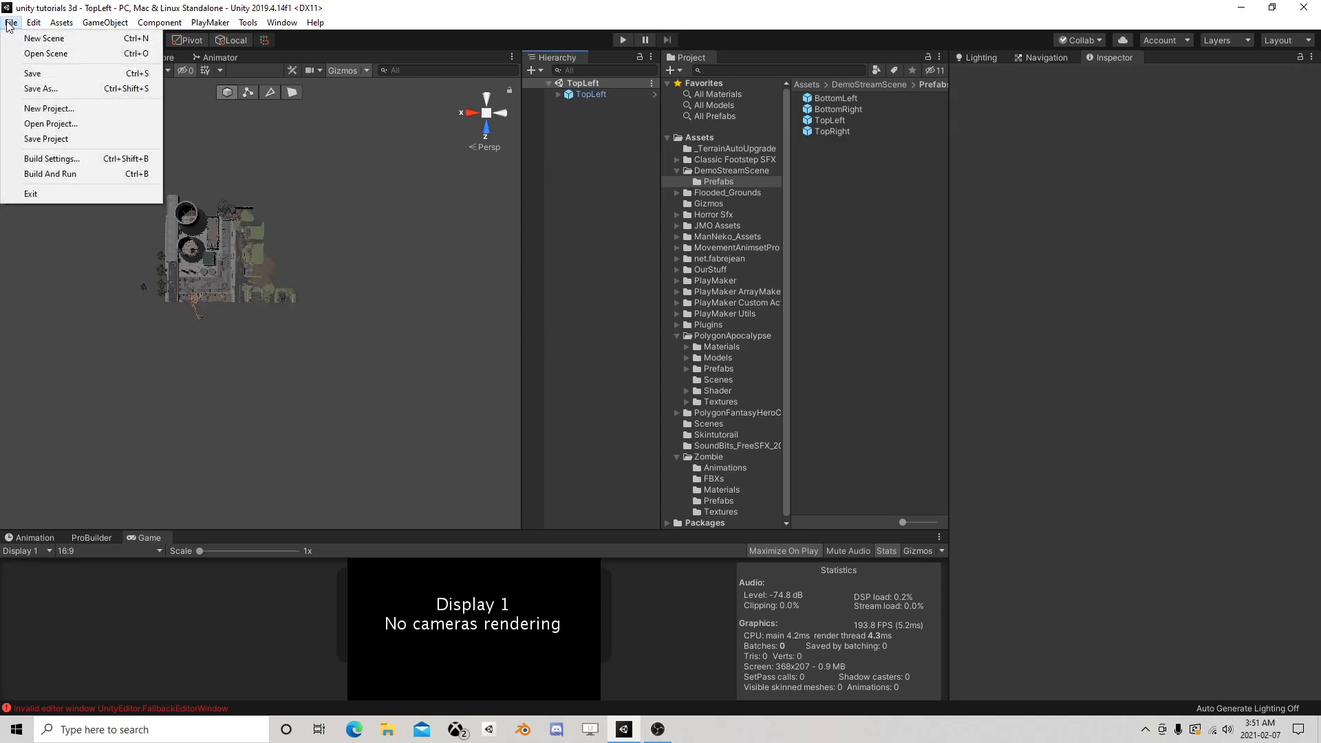
pyautogui.click(44, 39)
pyautogui.moveTo(837, 132); pyautogui.dragTo(584, 171)
pyautogui.click(599, 105)
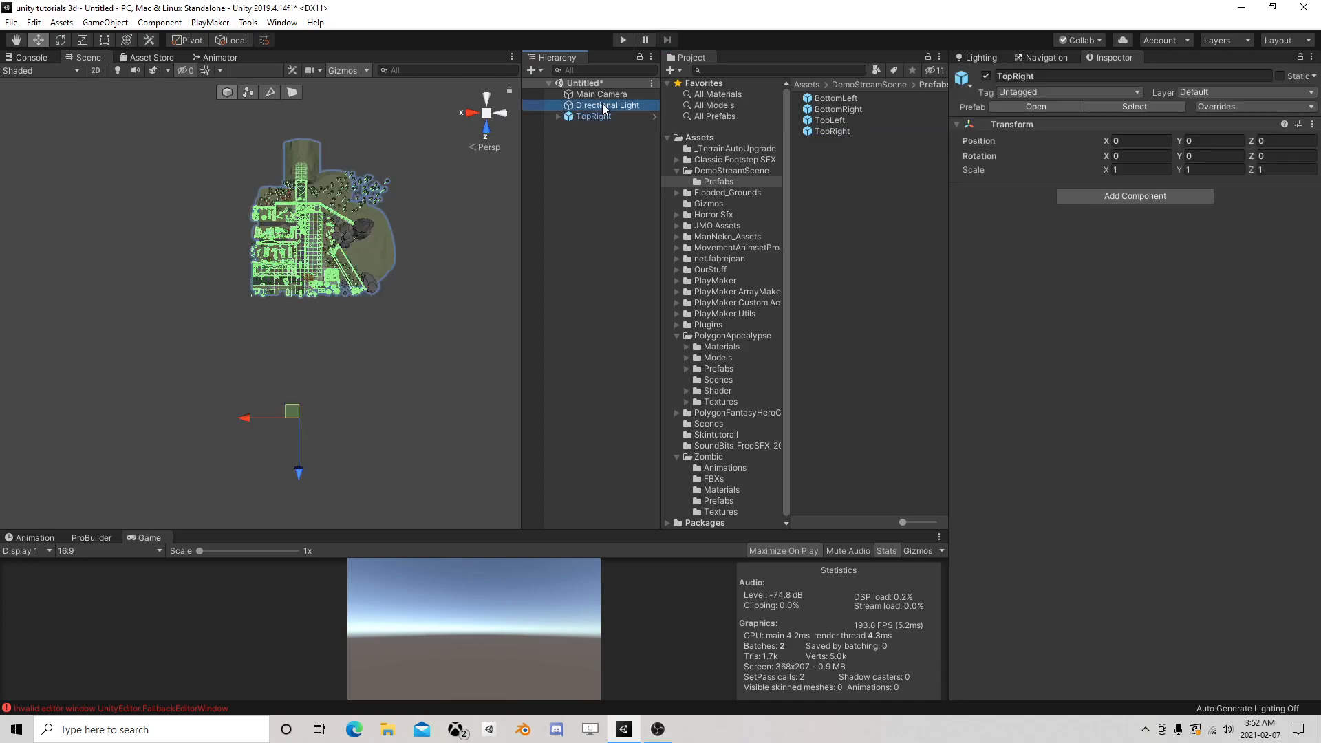
pyautogui.press('Delete')
pyautogui.click(609, 94)
pyautogui.press('Delete')
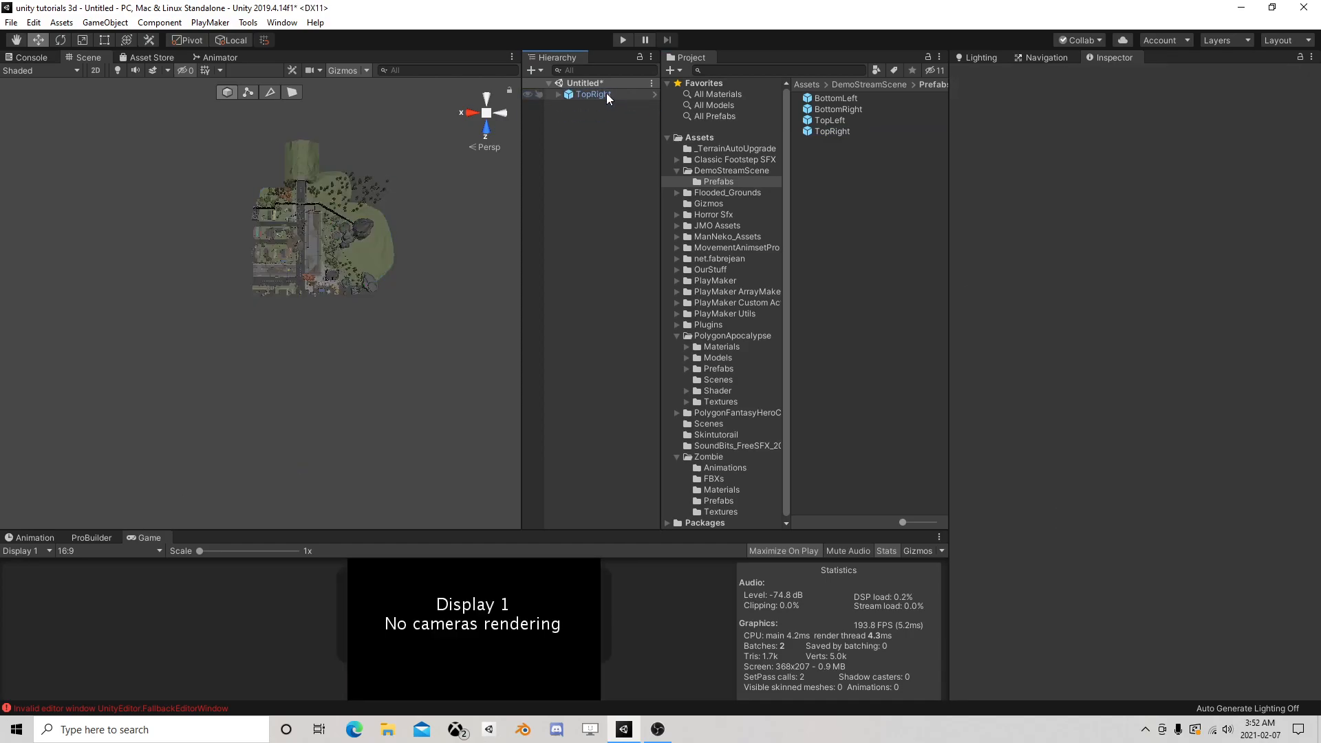
pyautogui.click(12, 22)
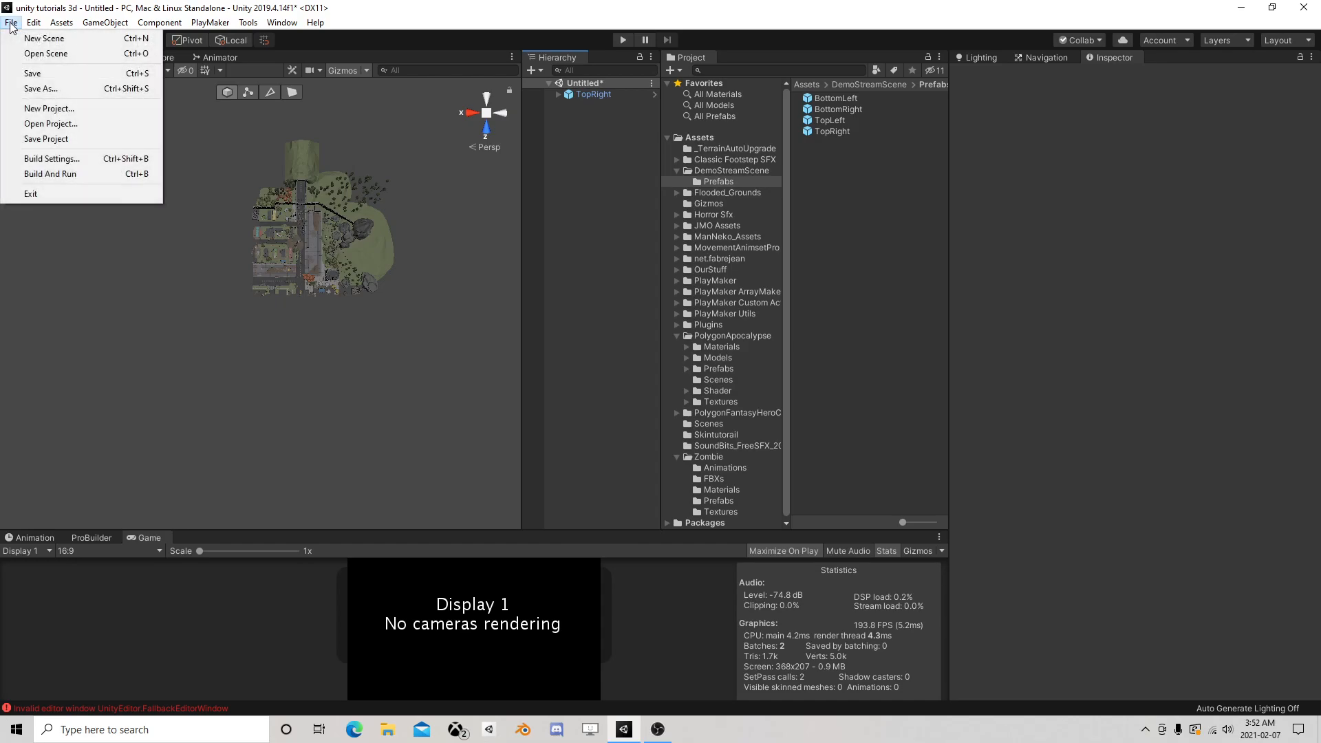
pyautogui.click(55, 88)
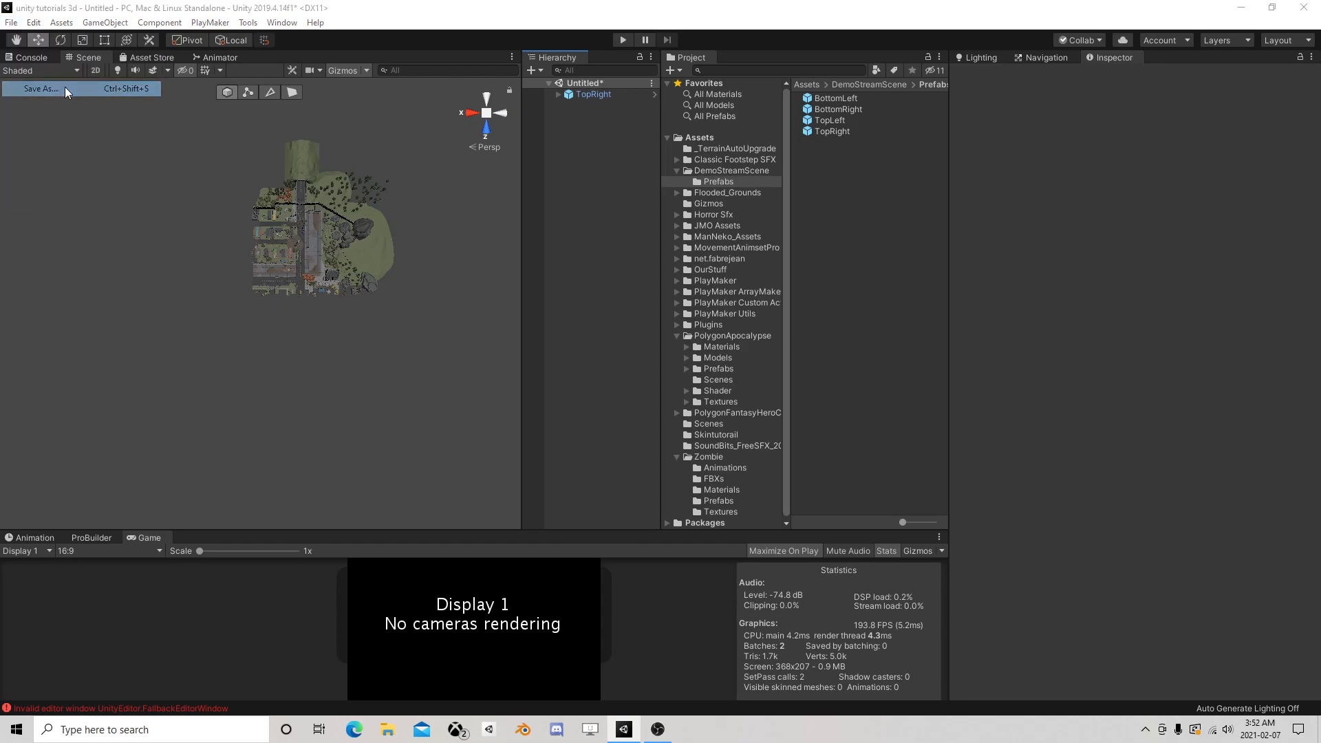
pyautogui.write('TopRight')
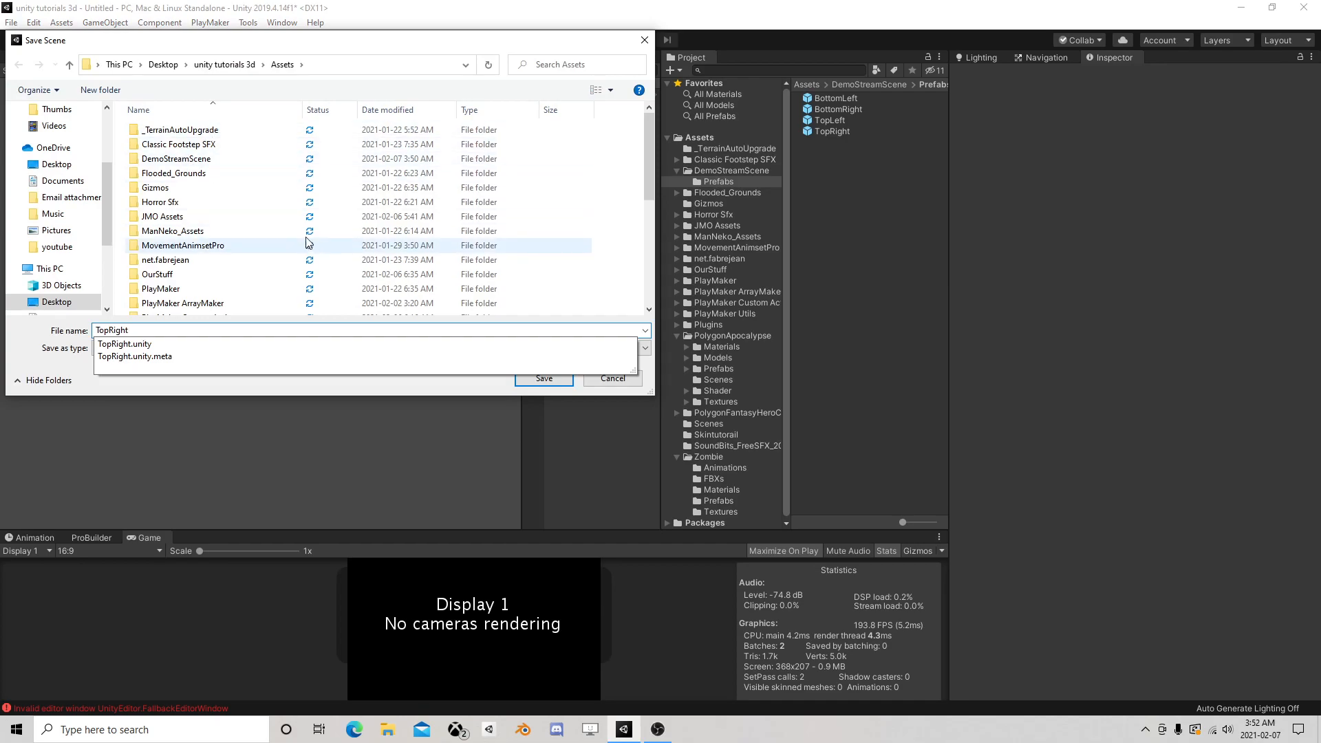
pyautogui.click(446, 43)
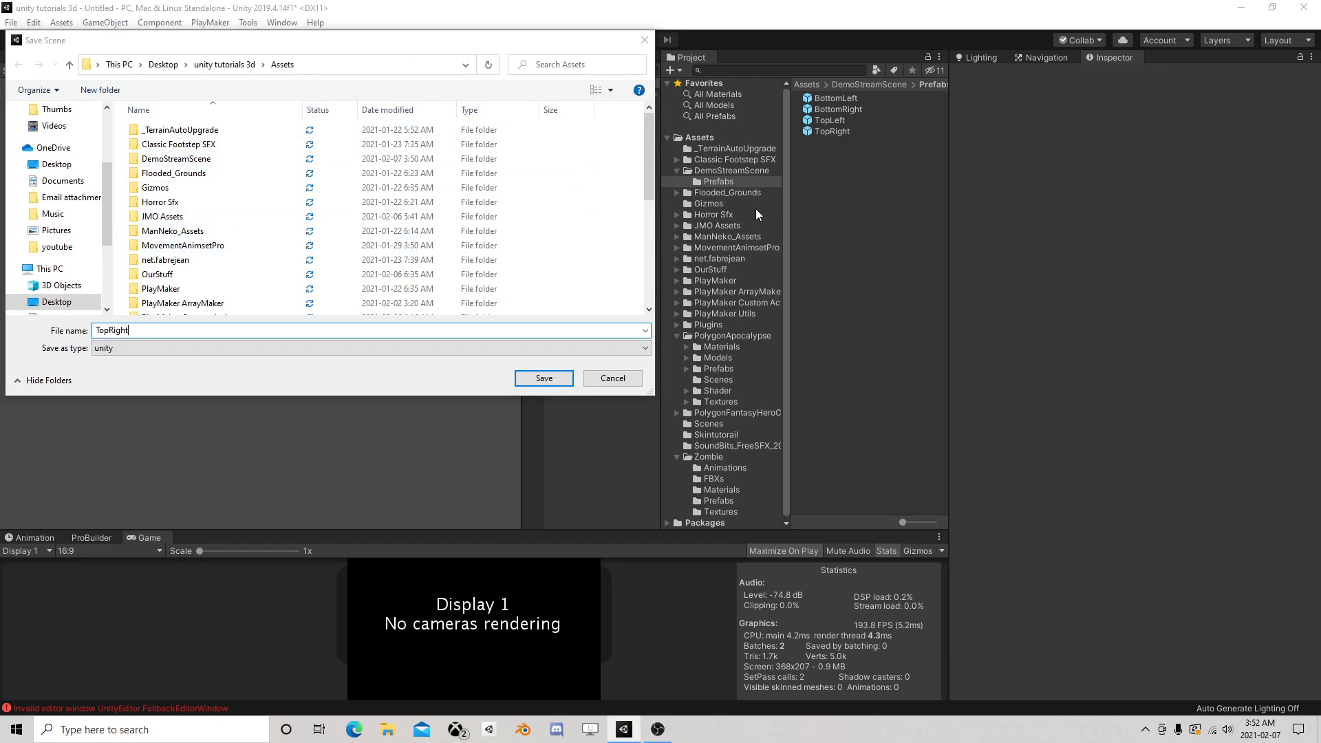
pyautogui.click(605, 377)
# Step: Move the TopLeft, TopRight and BottomRight scene files from Assets into the DemoStreamScene folder
pyautogui.click(700, 137)
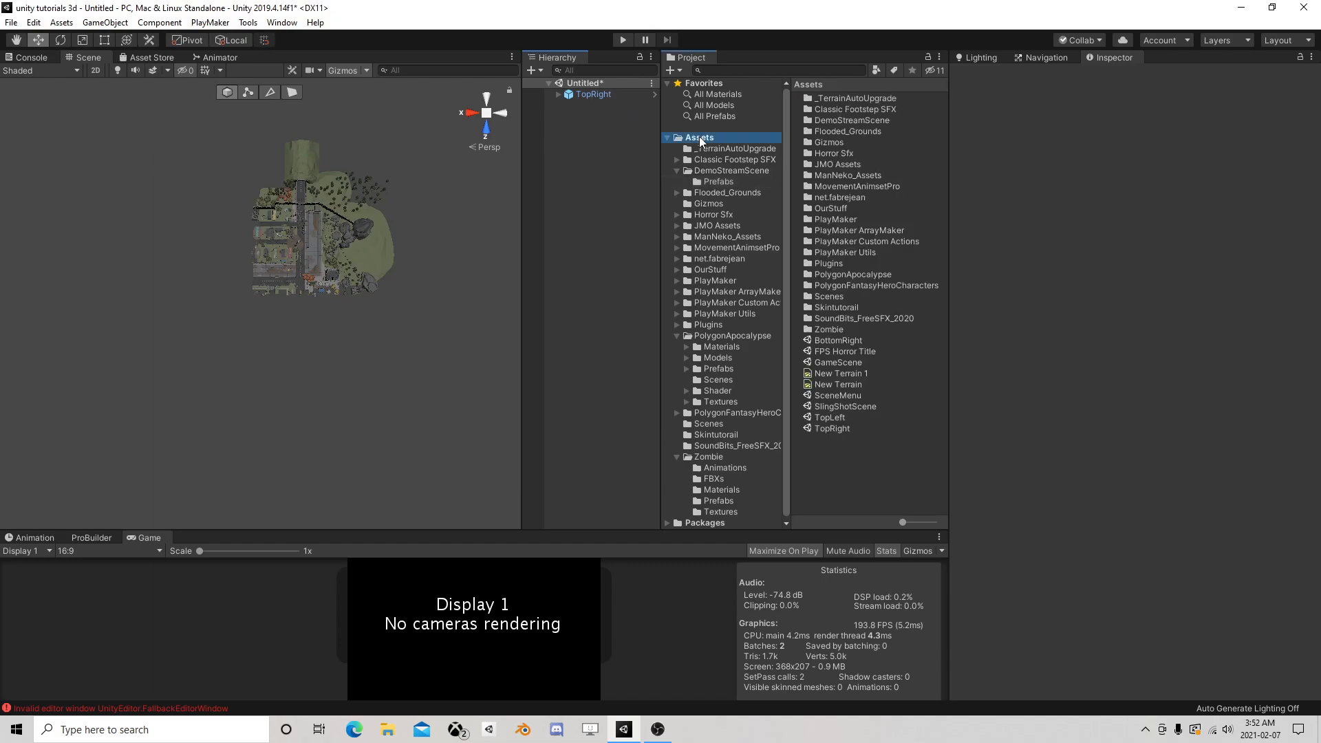
pyautogui.click(835, 418)
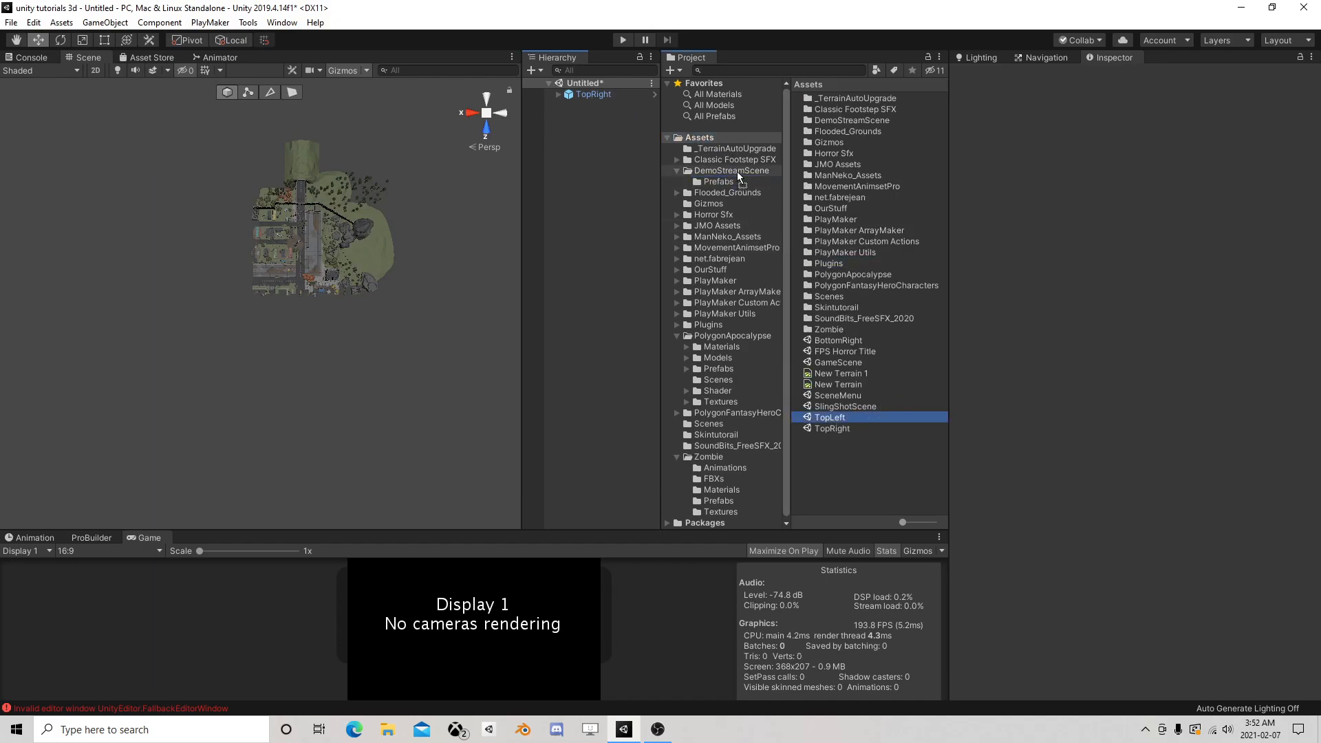
pyautogui.press('Delete')
pyautogui.click(841, 418)
pyautogui.press('Delete')
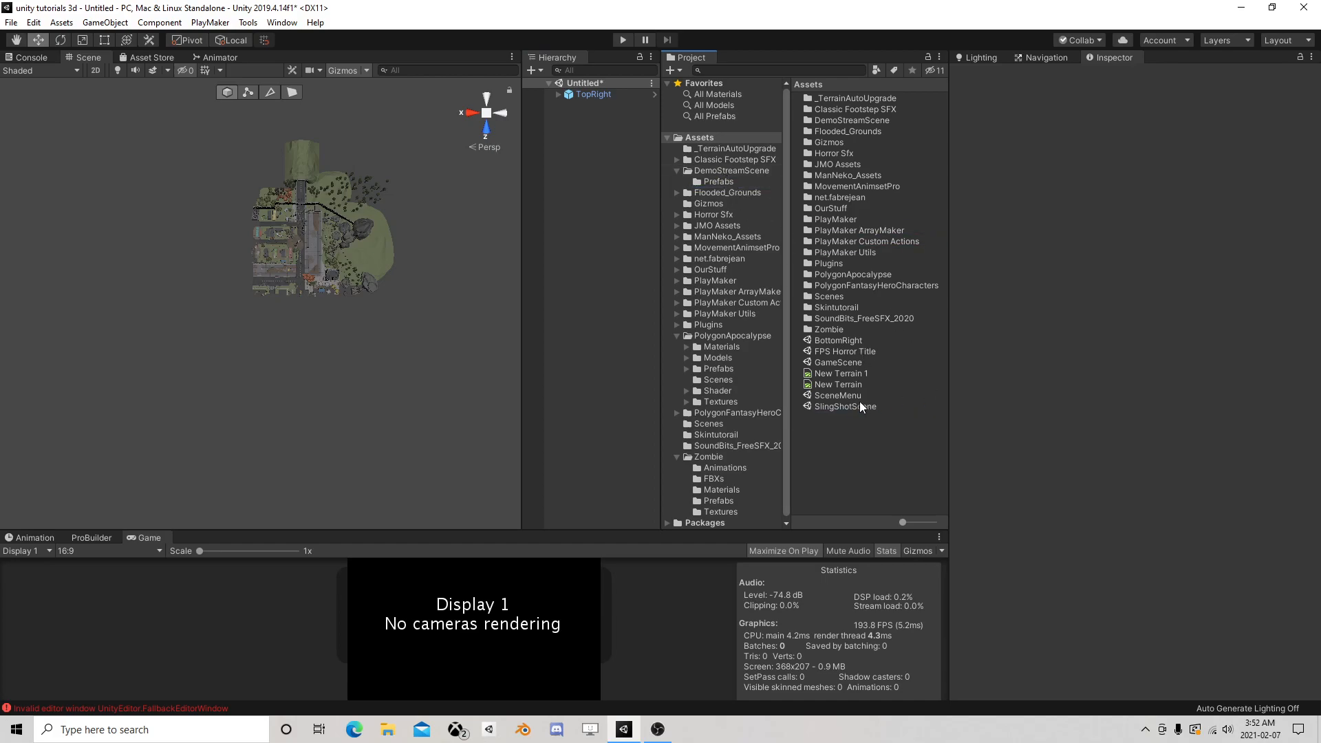
pyautogui.click(852, 338)
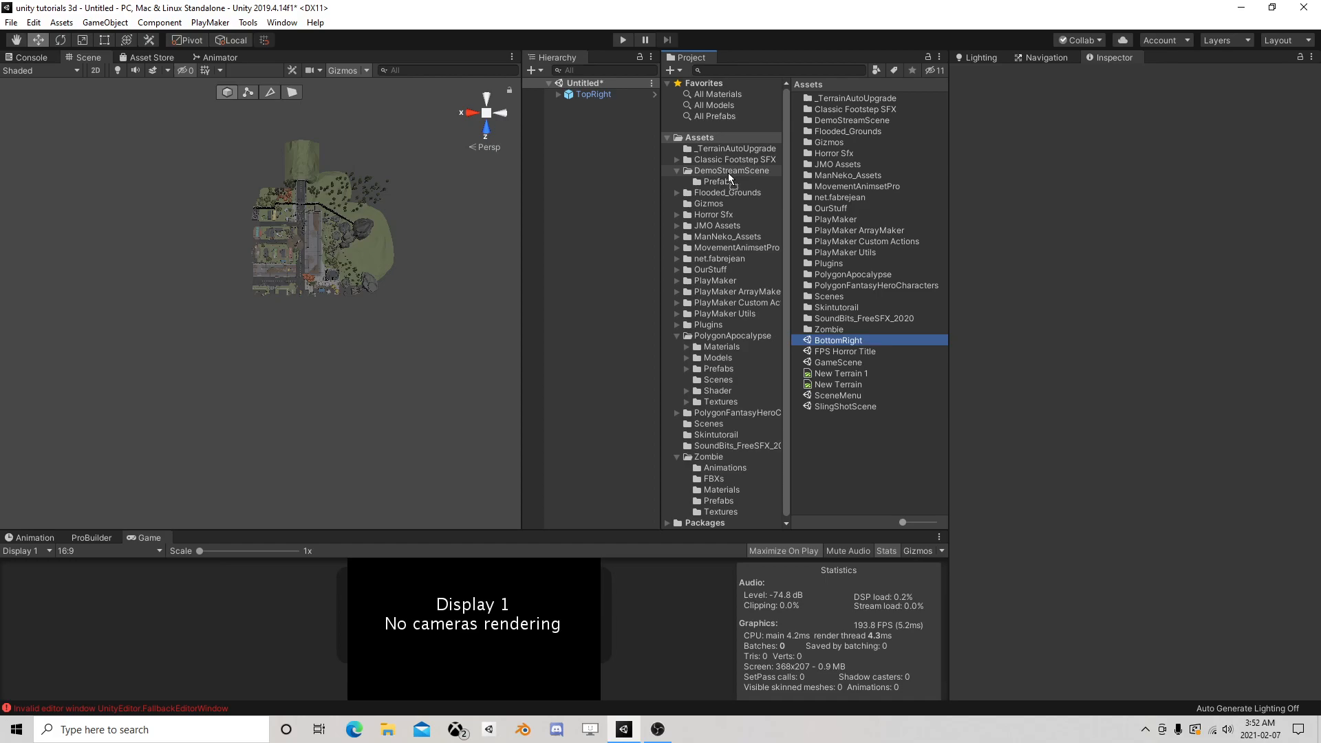
pyautogui.press('Delete')
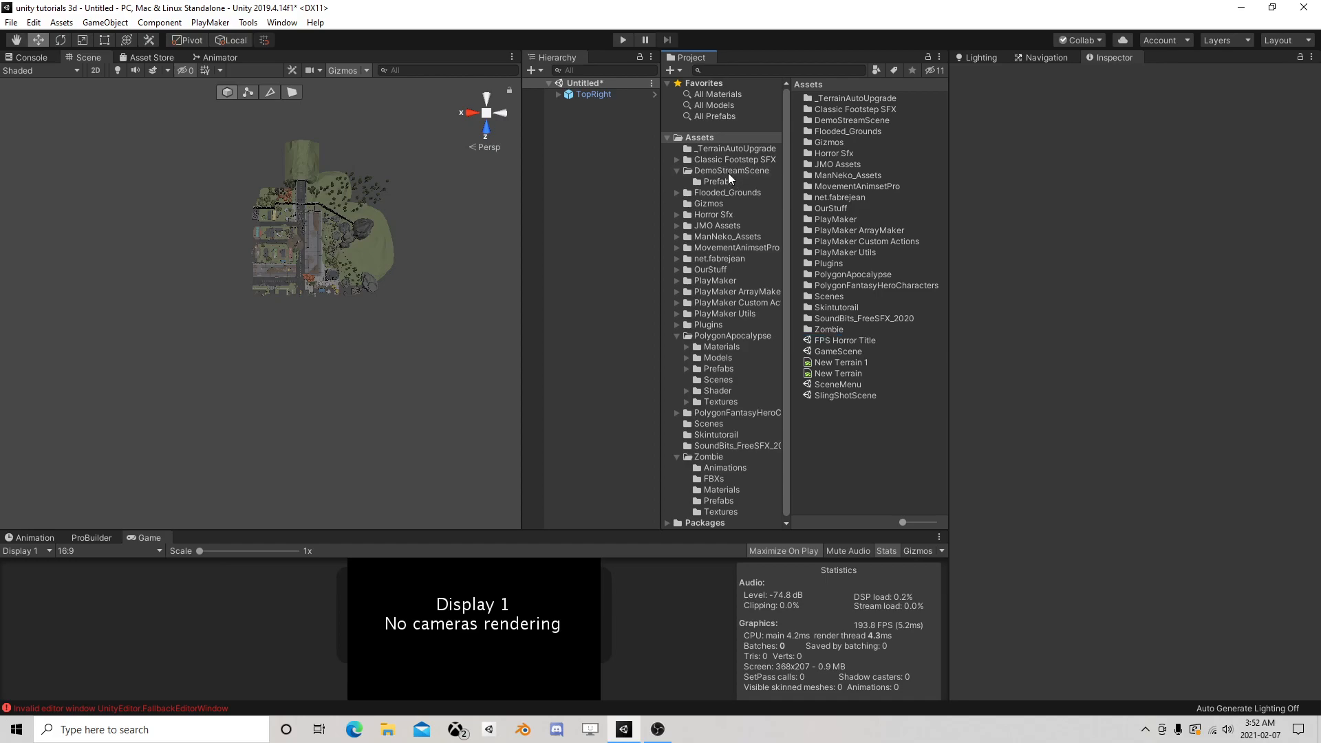
# Step: Replace the TopRight prefab in the untitled scene with the BottomLeft prefab from the DemoStreamScene Prefabs folder
pyautogui.click(593, 93)
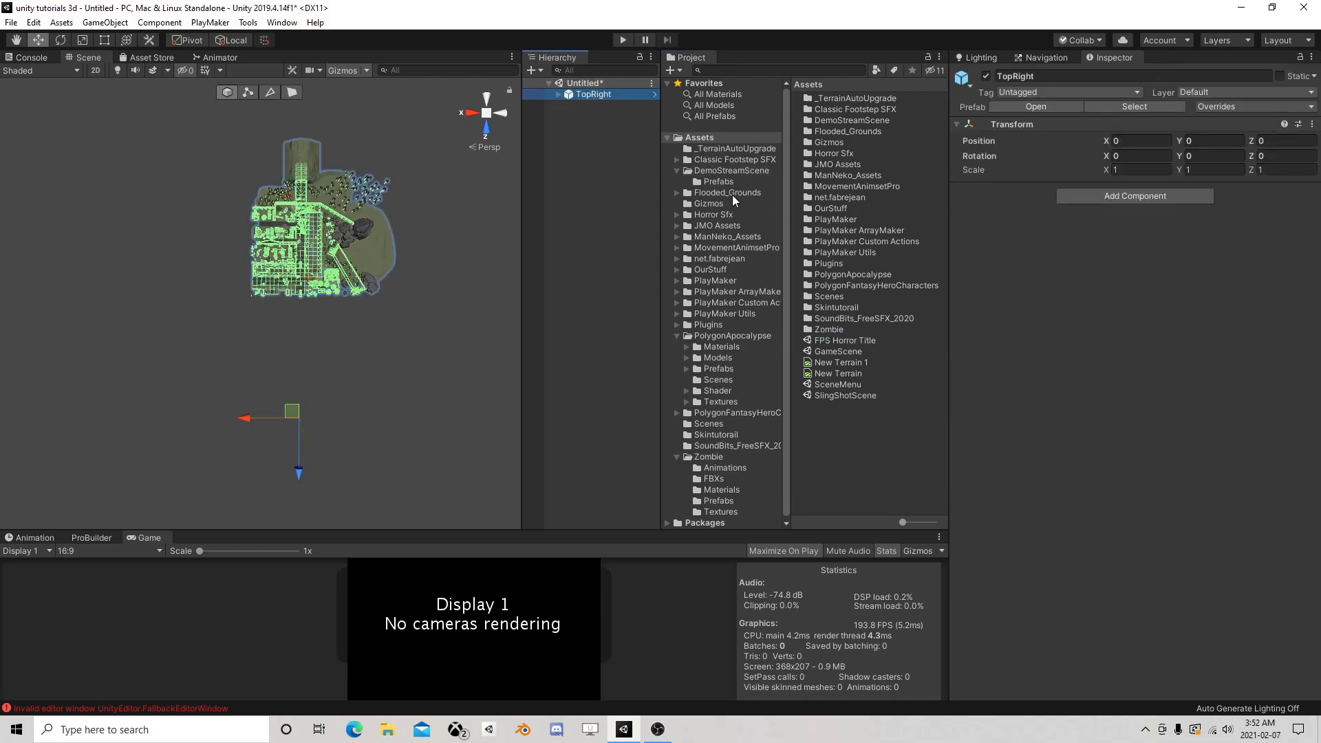
pyautogui.click(1121, 103)
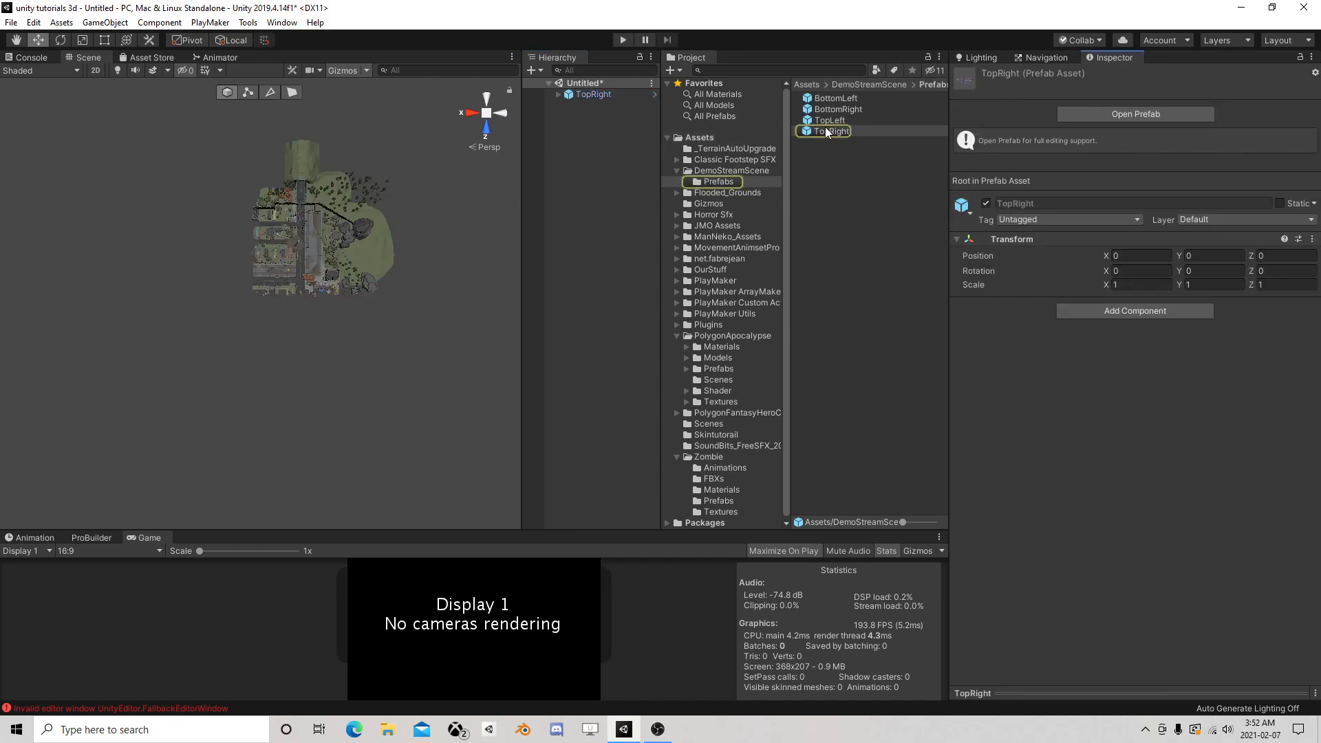
pyautogui.click(593, 95)
pyautogui.press('Delete')
pyautogui.moveTo(829, 100); pyautogui.dragTo(609, 164)
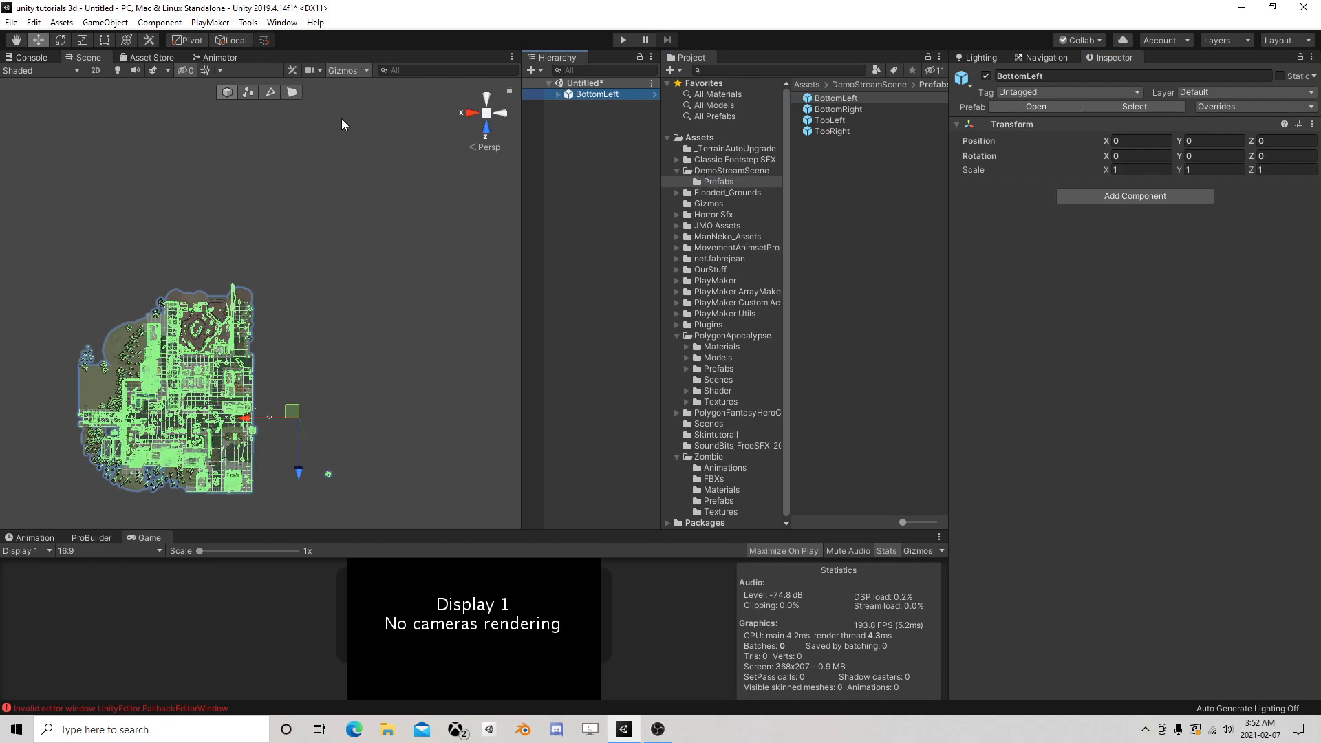
# Step: Save the scene as BottomLeft in the Assets folder and move the scene file into the DemoStreamScene folder
pyautogui.click(11, 22)
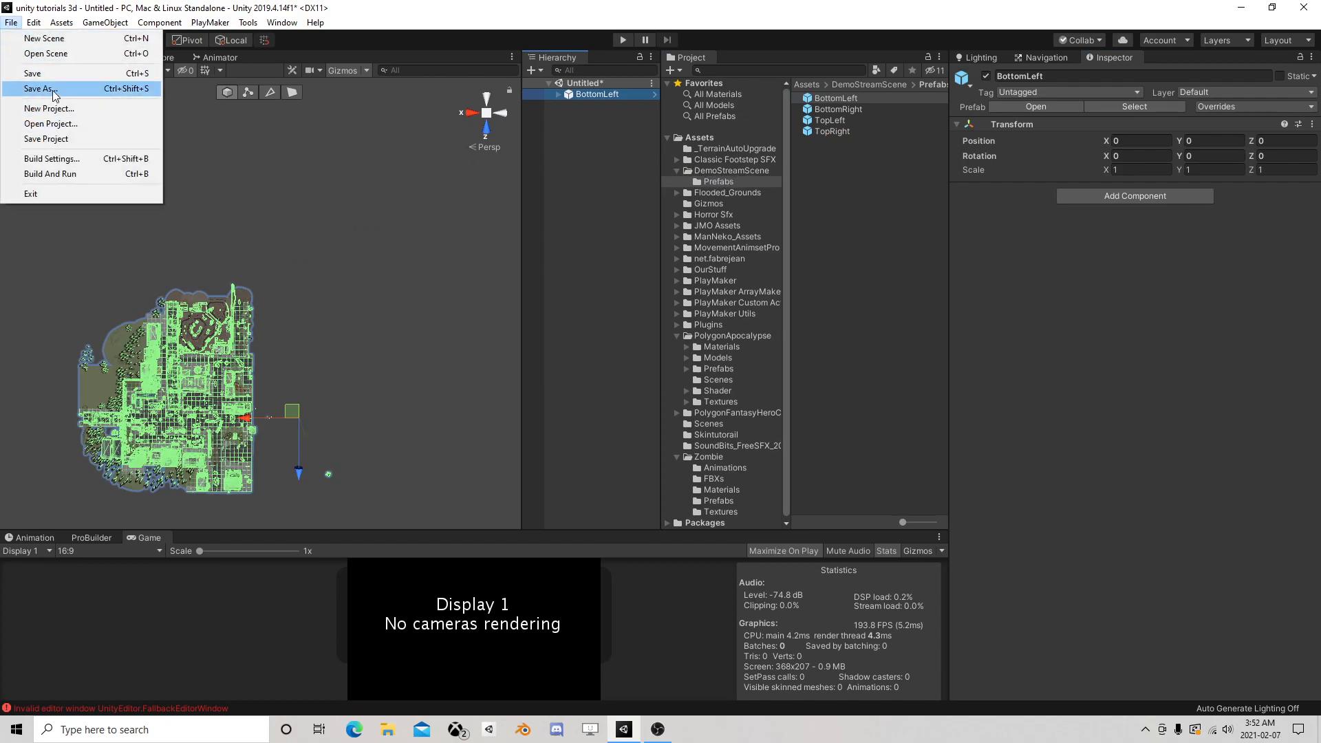
pyautogui.click(55, 89)
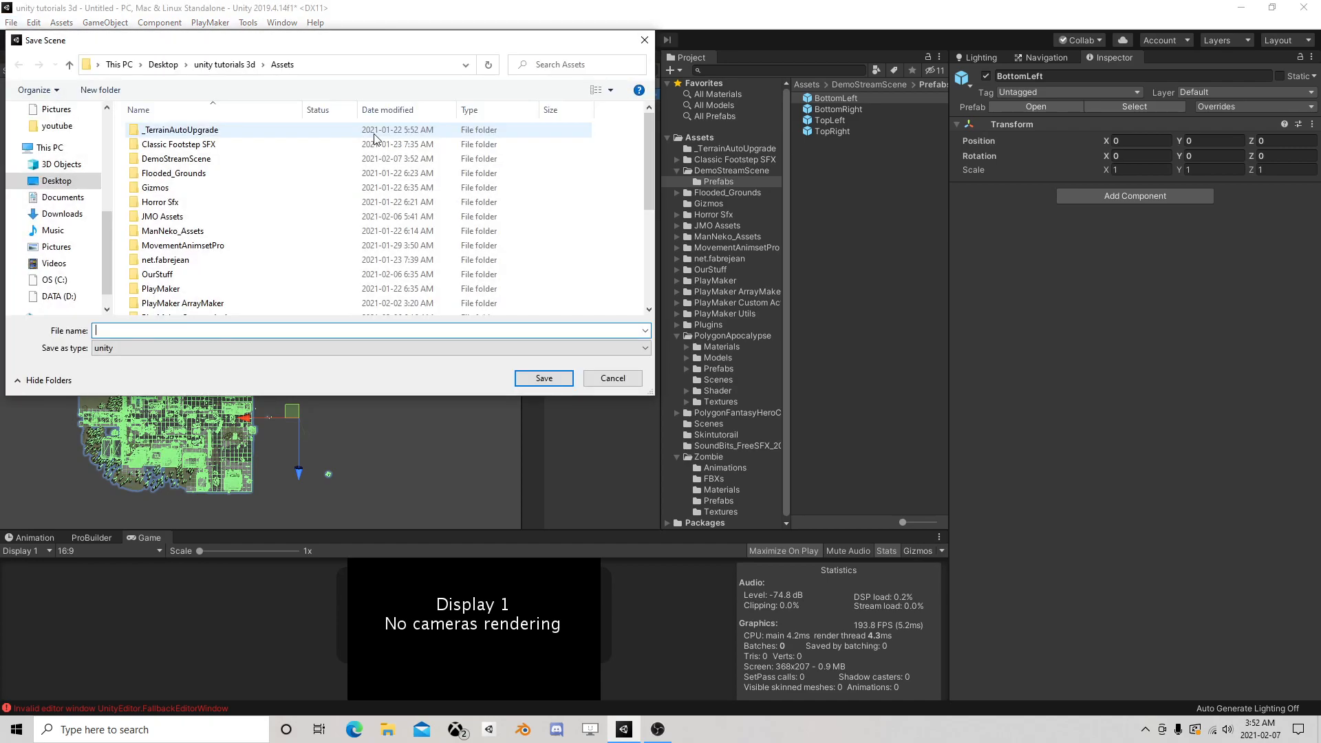
pyautogui.write('Bottom')
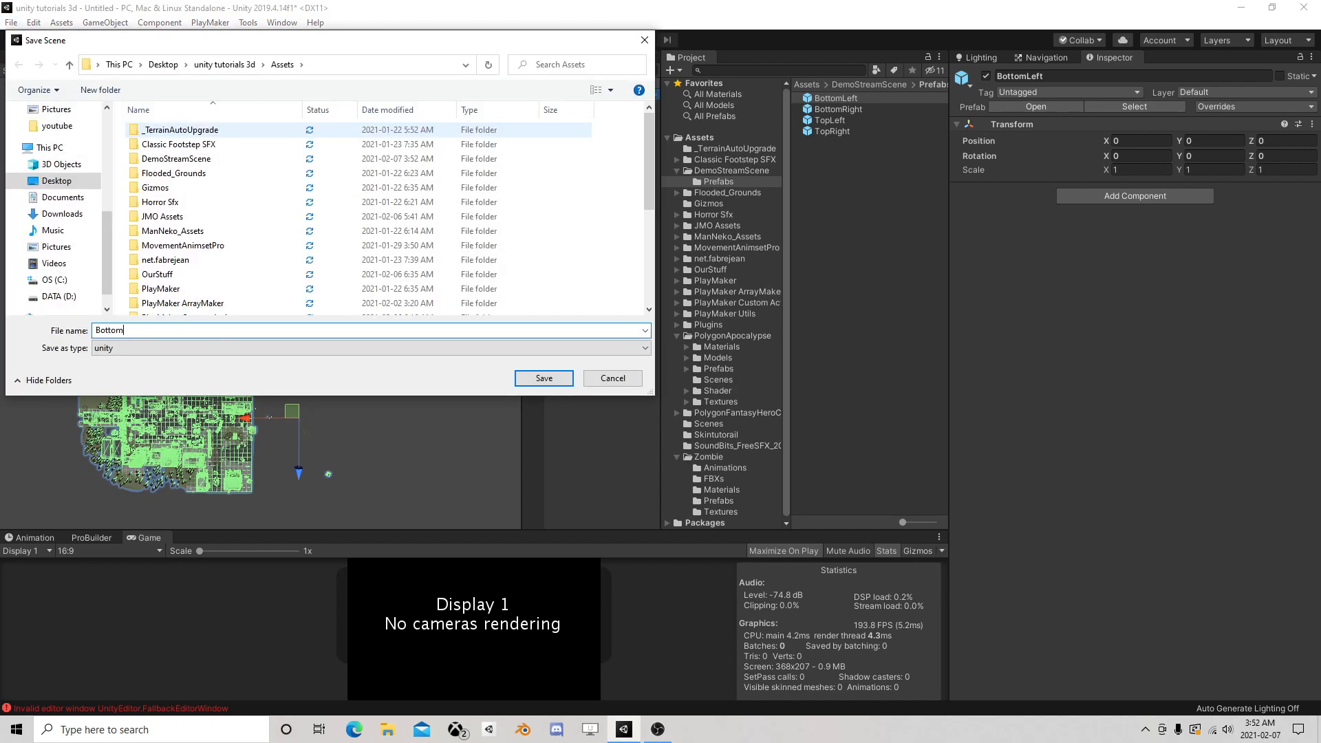
pyautogui.write('Left')
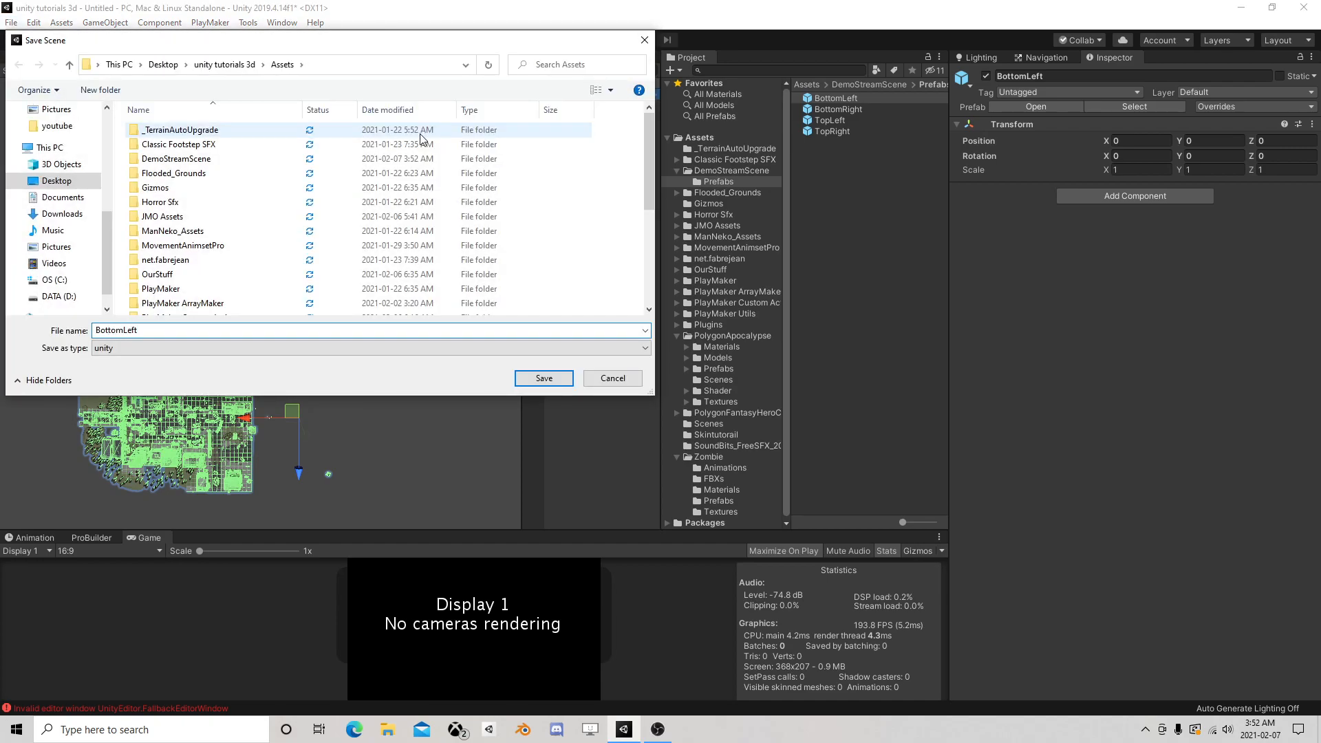
pyautogui.click(540, 378)
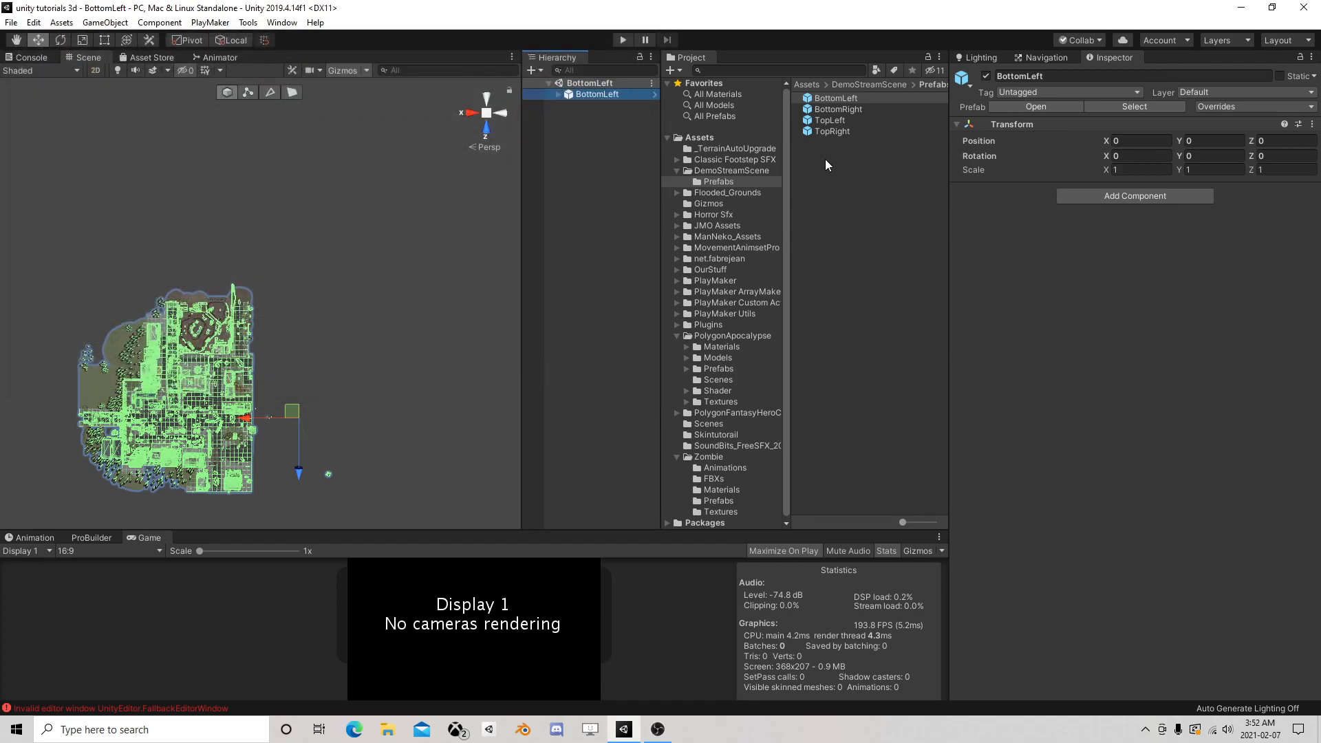
pyautogui.click(700, 137)
pyautogui.moveTo(836, 341); pyautogui.dragTo(723, 171)
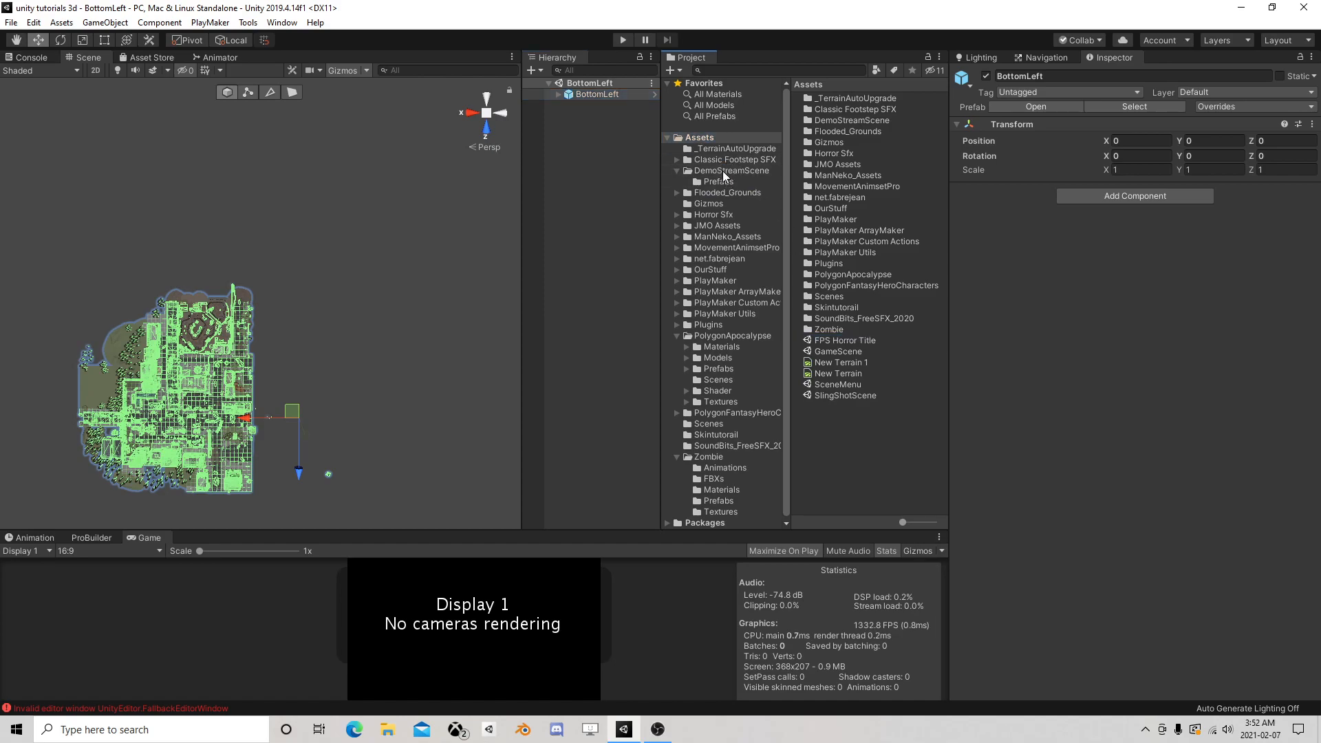
# Step: Check the BottomLeft, BottomRight, TopLeft and TopRight scenes in the DemoStreamScene folder by opening them in turn
pyautogui.click(723, 171)
pyautogui.click(837, 108)
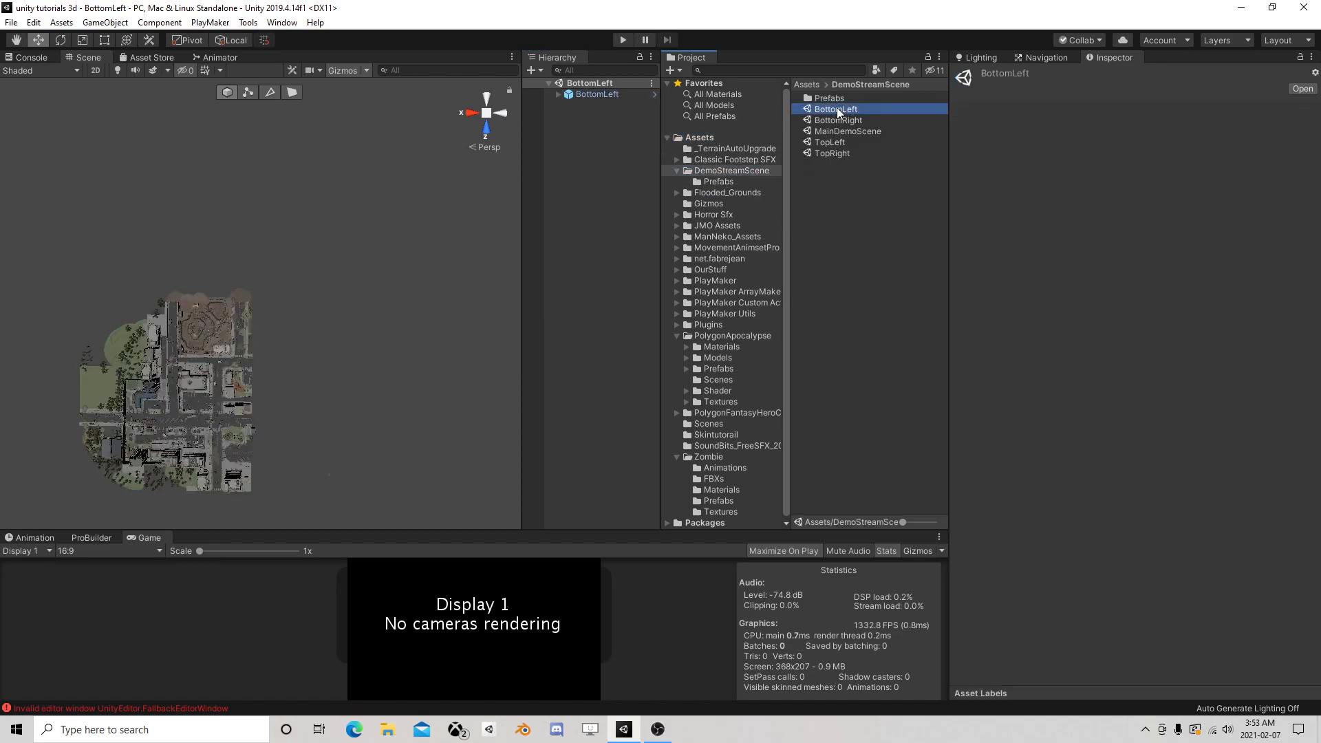
pyautogui.doubleClick(839, 119)
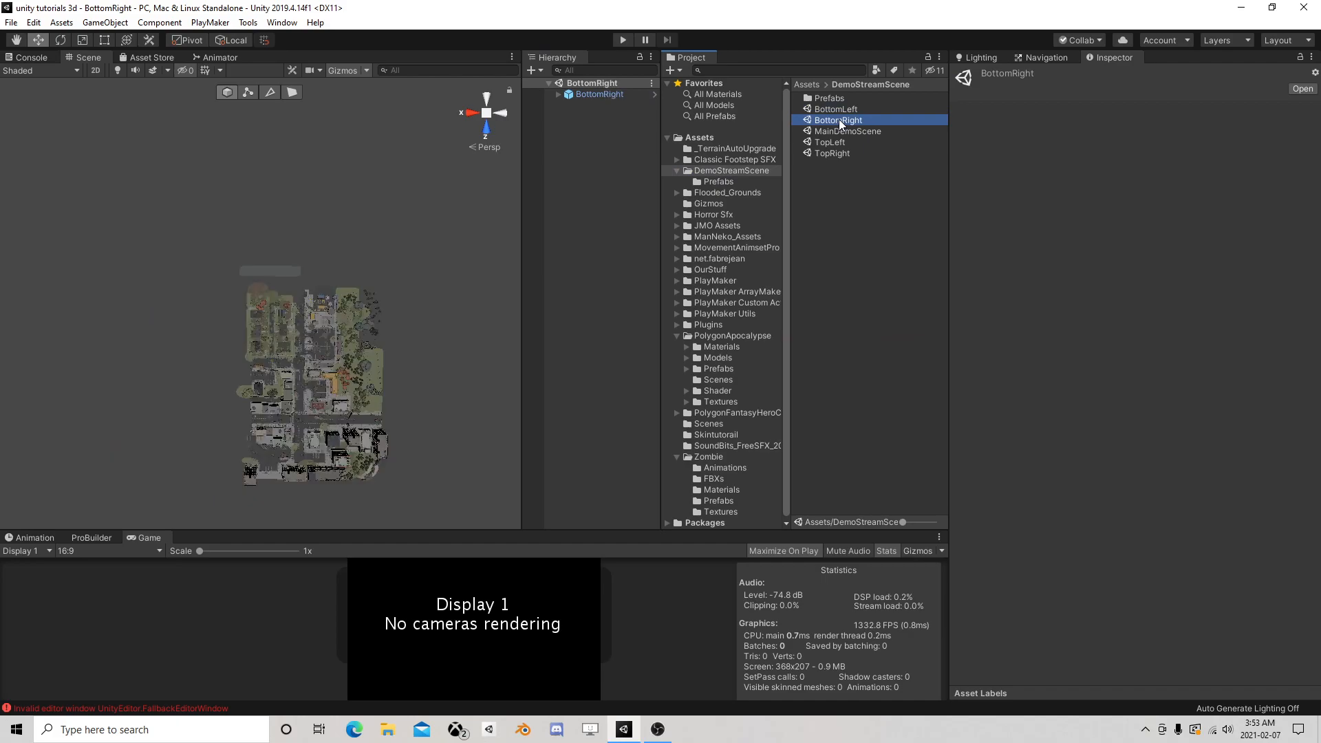
pyautogui.doubleClick(828, 141)
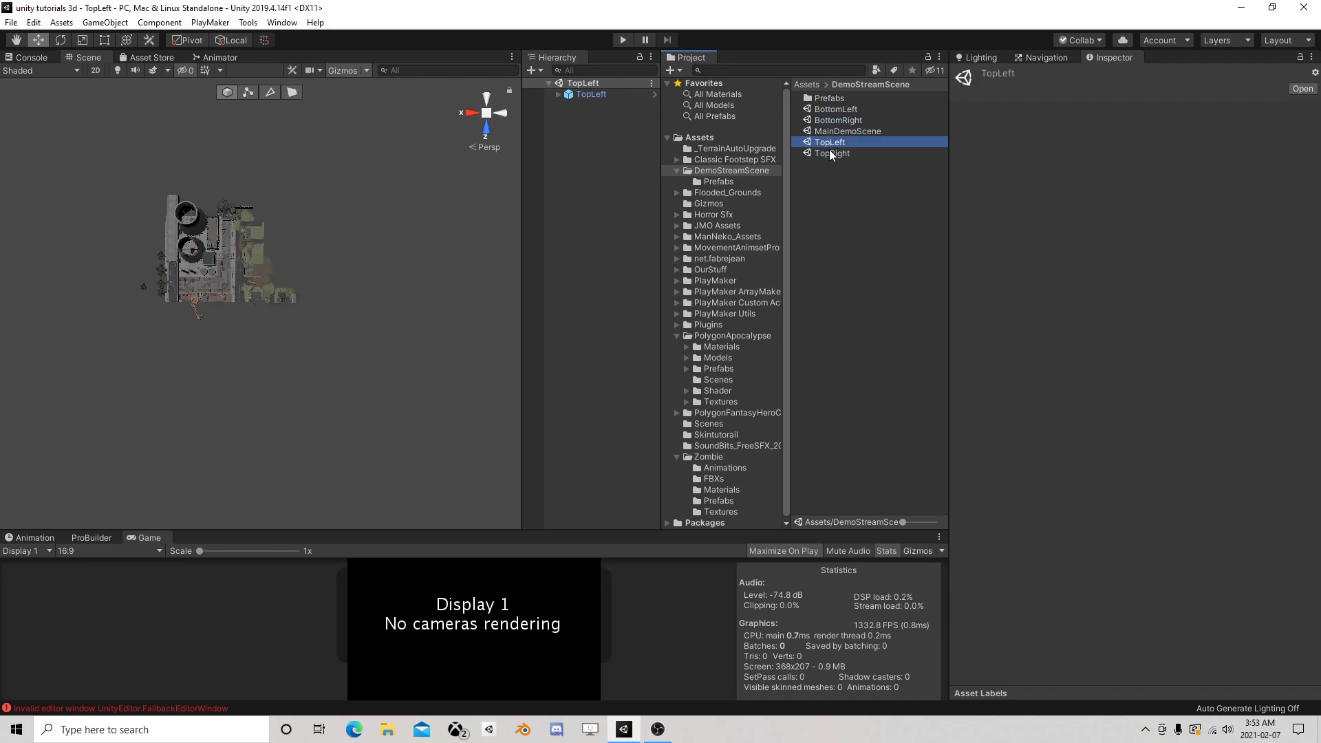
pyautogui.doubleClick(831, 152)
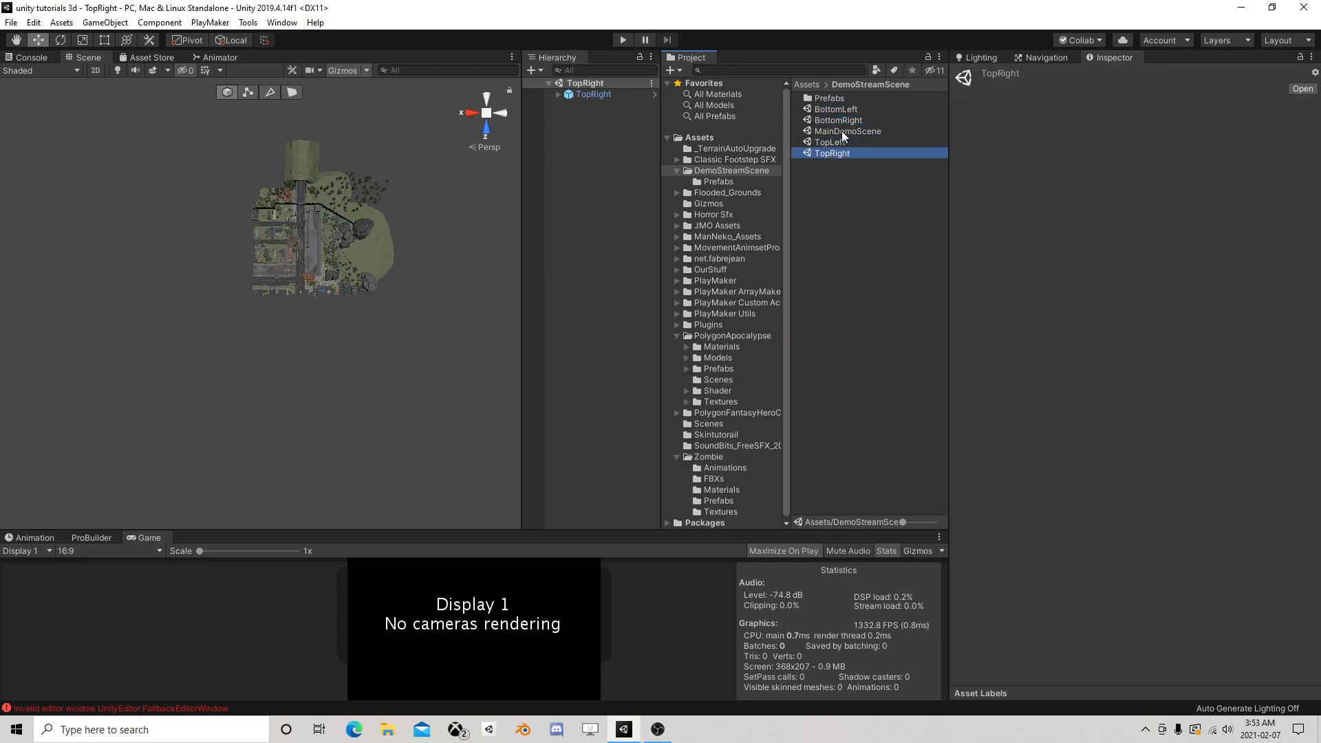
# Step: Open MainDemoScene and add the BottomLeft prefab to its hierarchy
pyautogui.doubleClick(841, 131)
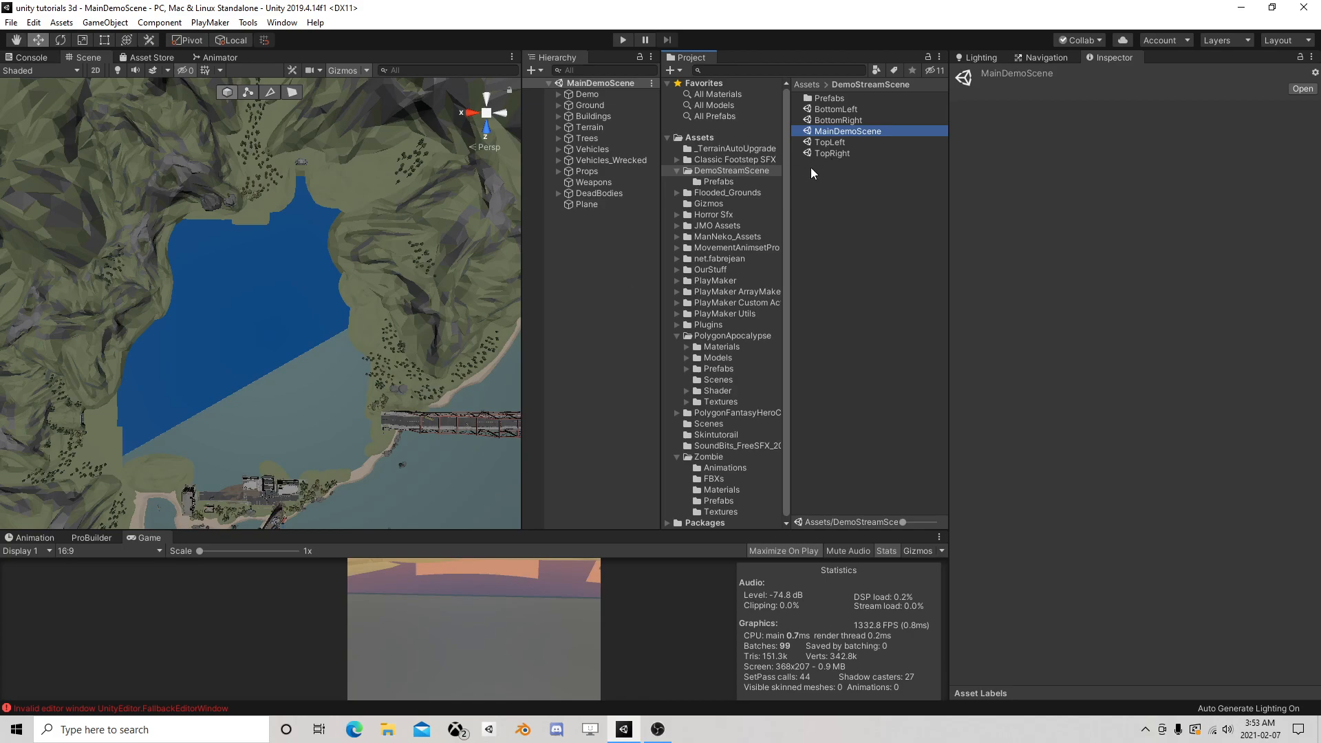
pyautogui.click(719, 181)
pyautogui.moveTo(835, 98); pyautogui.dragTo(564, 297)
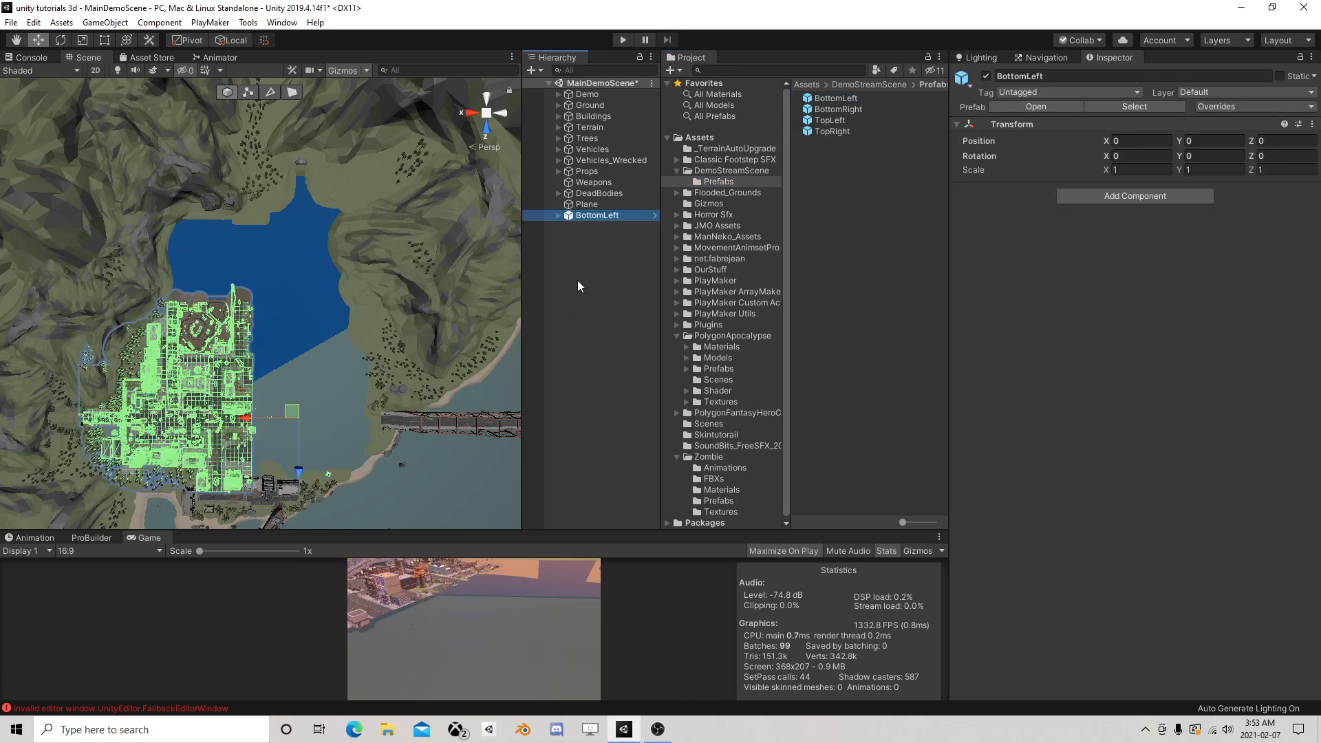
# Step: Add a 3D cube at the root level of MainDemoScene
pyautogui.click(575, 281)
pyautogui.click(105, 22)
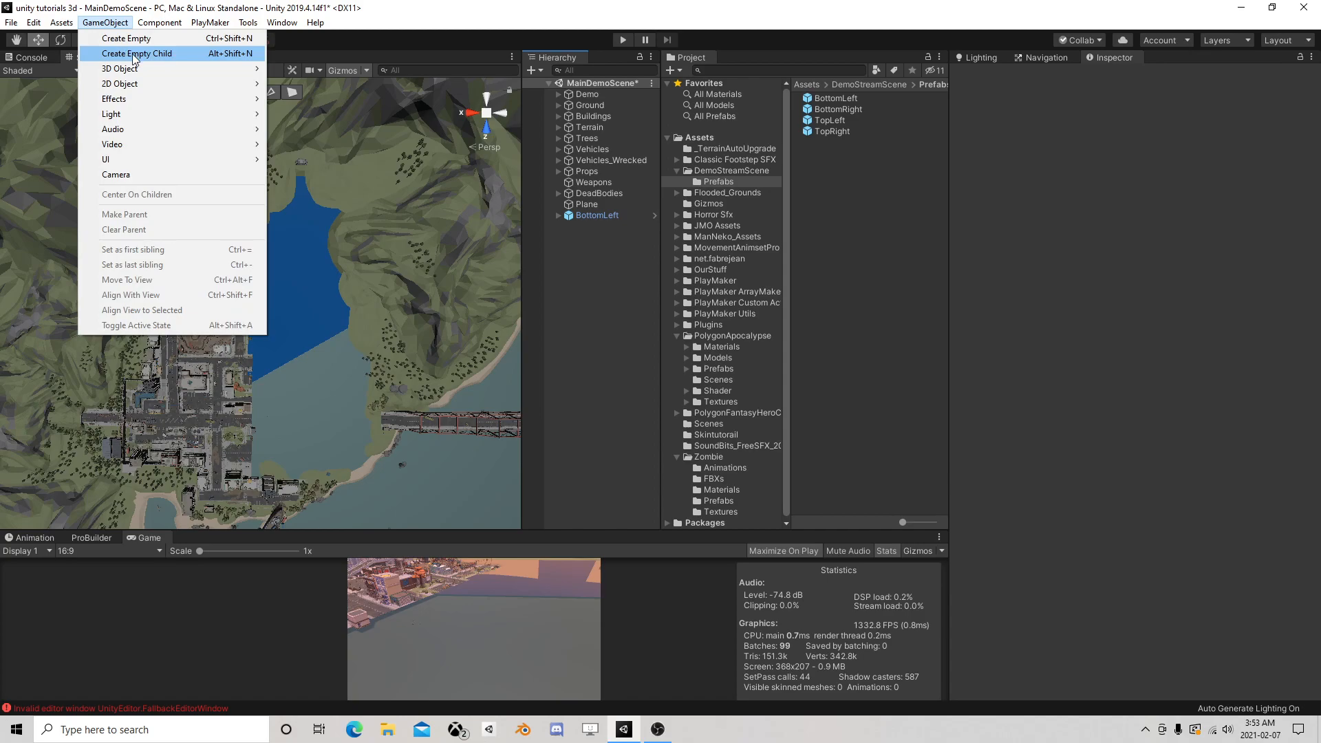
pyautogui.moveTo(135, 69)
pyautogui.click(375, 71)
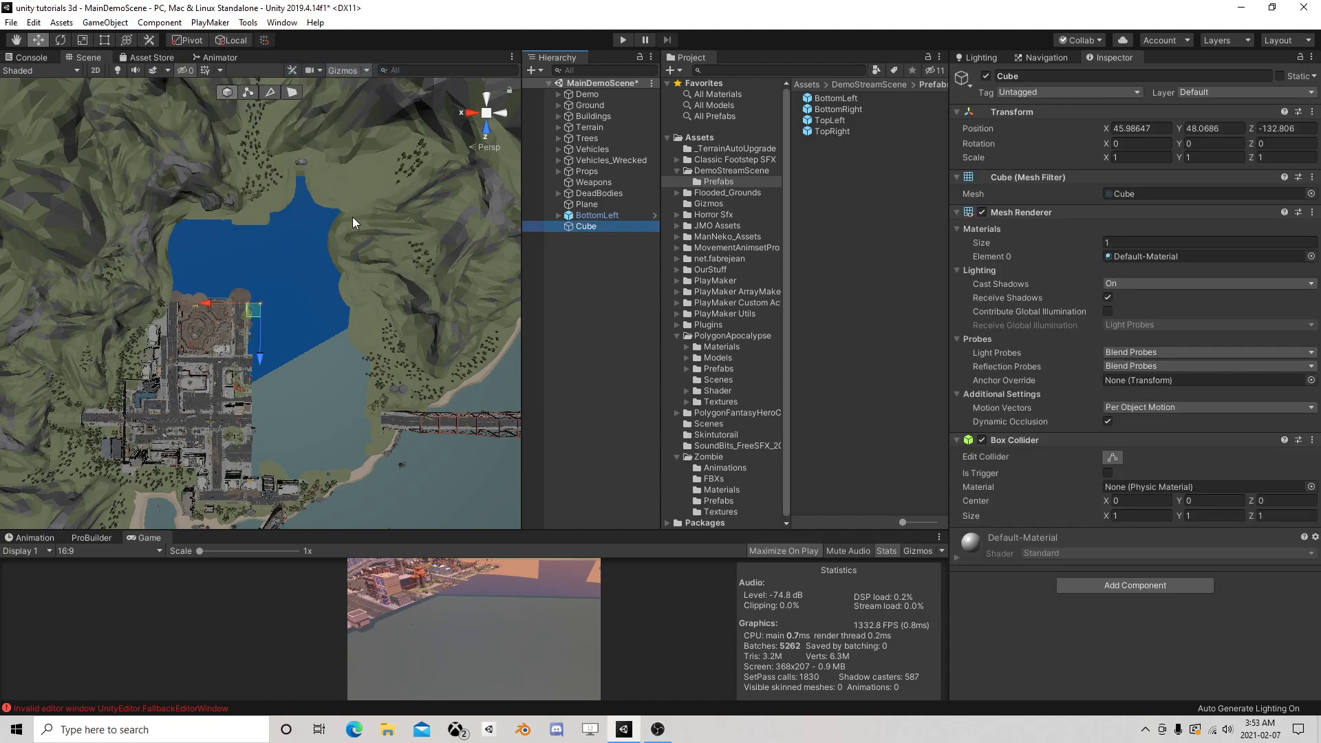
# Step: Scale the cube to 150 on the X, Y and Z axes
pyautogui.click(1141, 157)
pyautogui.write('50')
pyautogui.press('BackSpace')
pyautogui.press('BackSpace')
pyautogui.write('1')
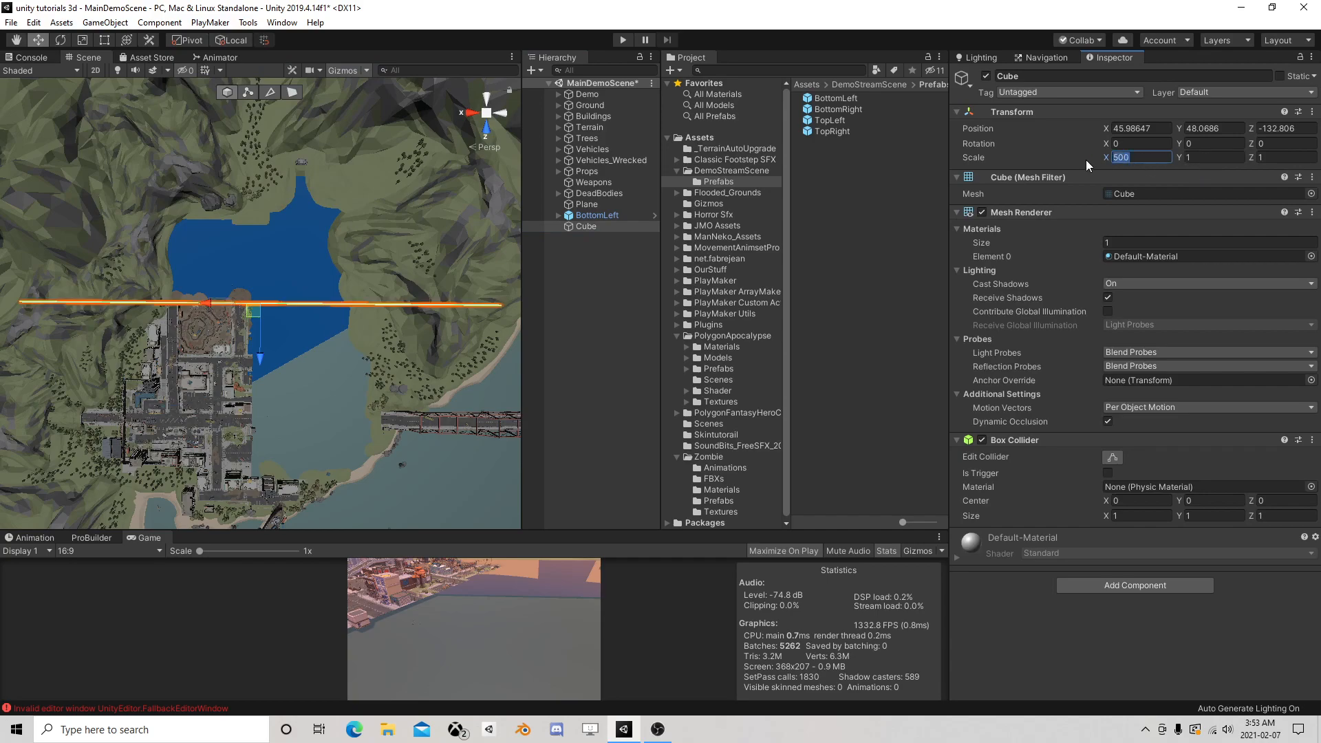
pyautogui.write('50')
pyautogui.click(1211, 158)
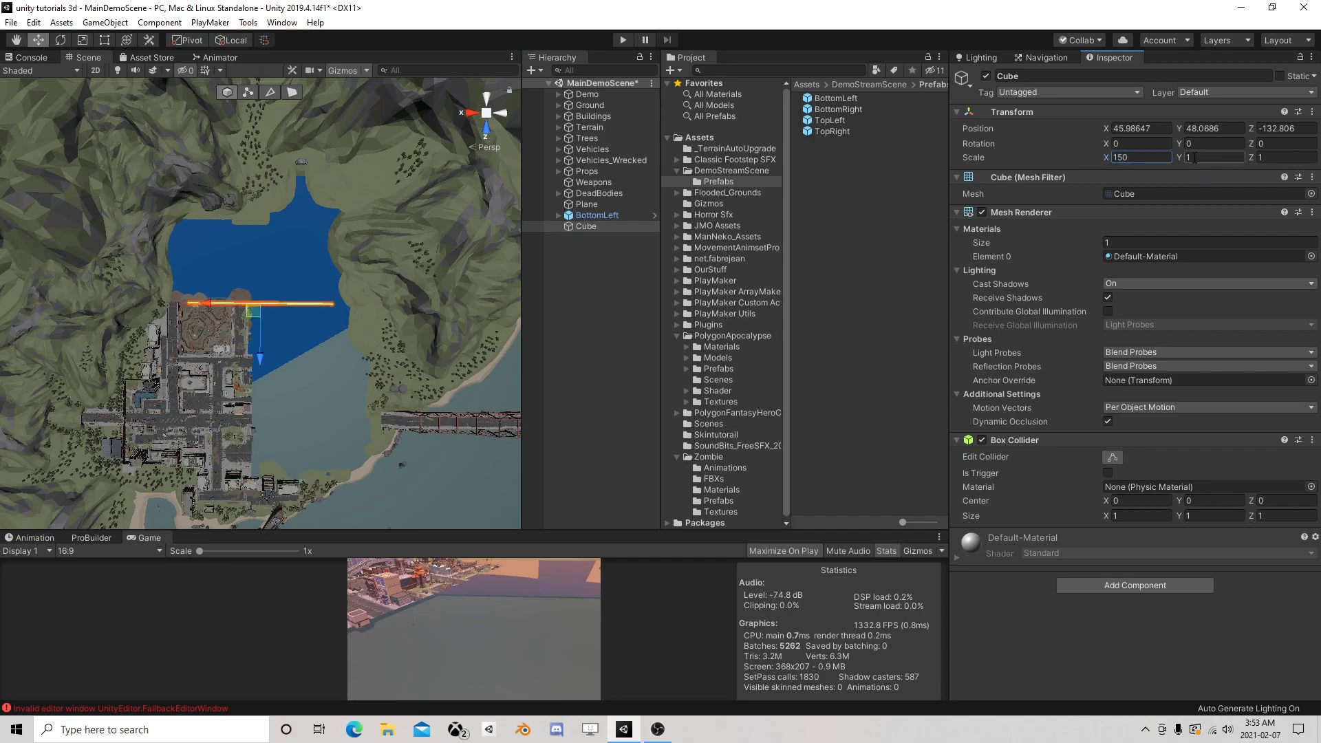
pyautogui.write('50')
pyautogui.click(1250, 163)
pyautogui.write('15')
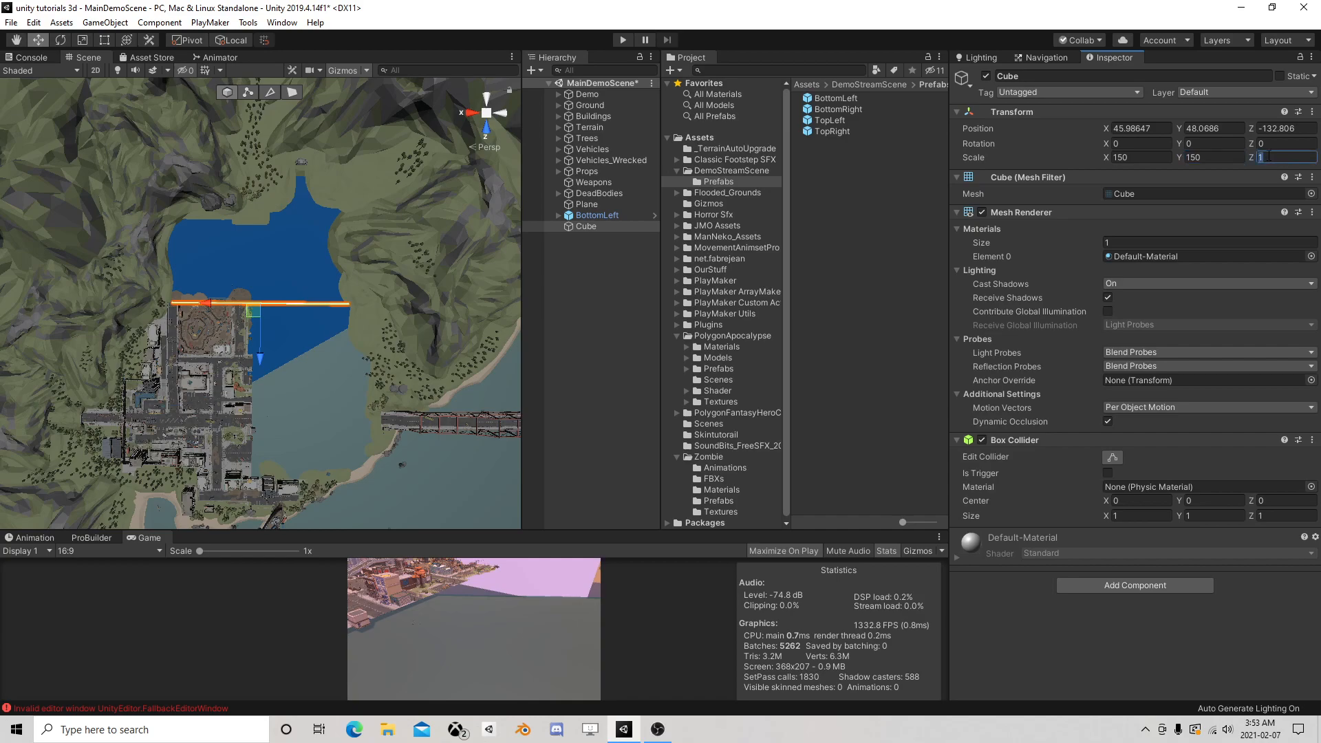
pyautogui.write('0')
pyautogui.press('Return')
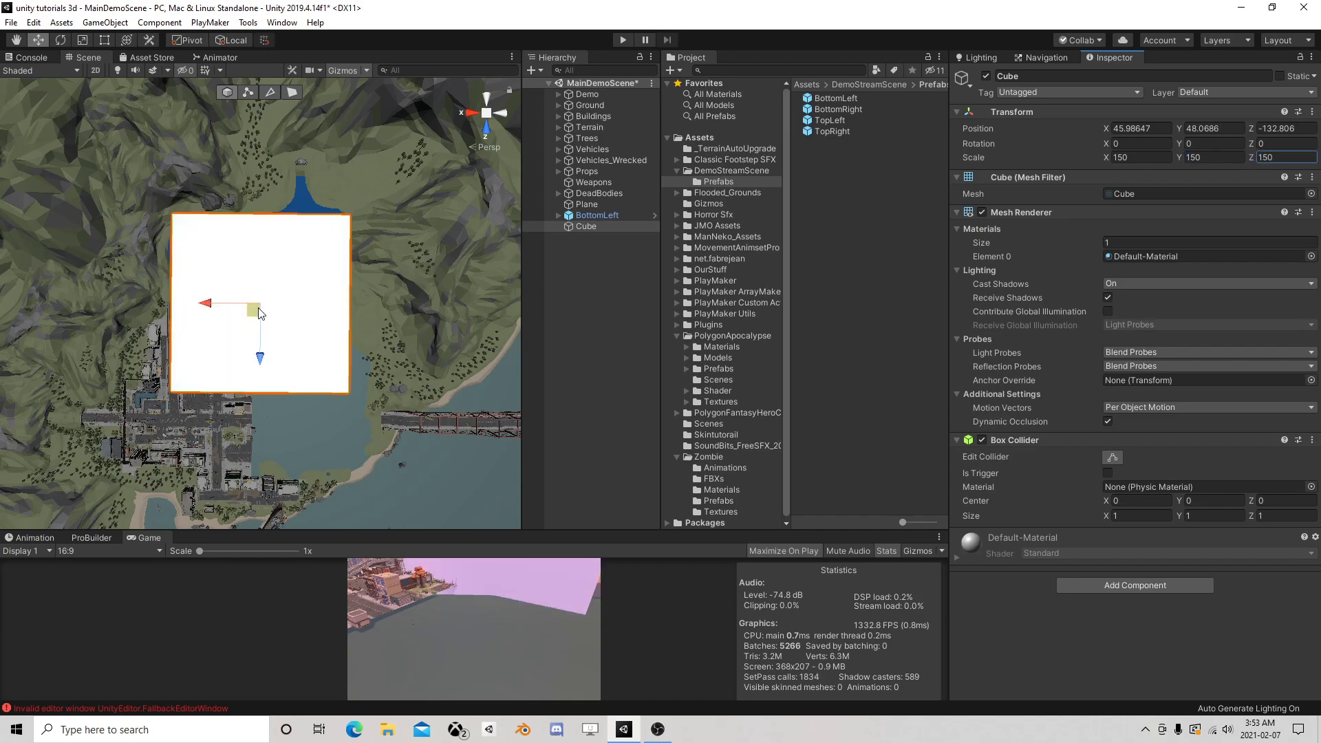
# Step: Move the cube over the BottomLeft city section, to about X 117.8 and Z -57.7, and scale it to 175 on all axes
pyautogui.moveTo(253, 311); pyautogui.dragTo(190, 389)
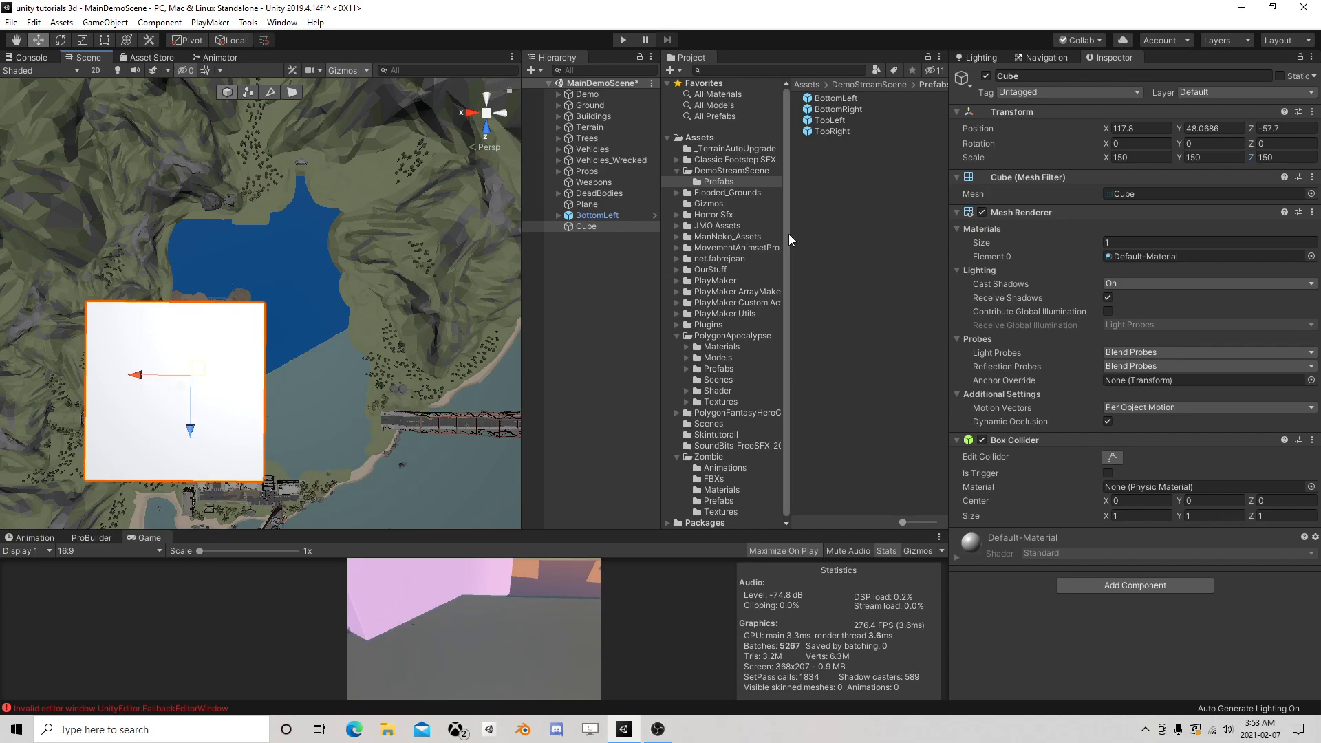
pyautogui.click(1128, 156)
pyautogui.write('175')
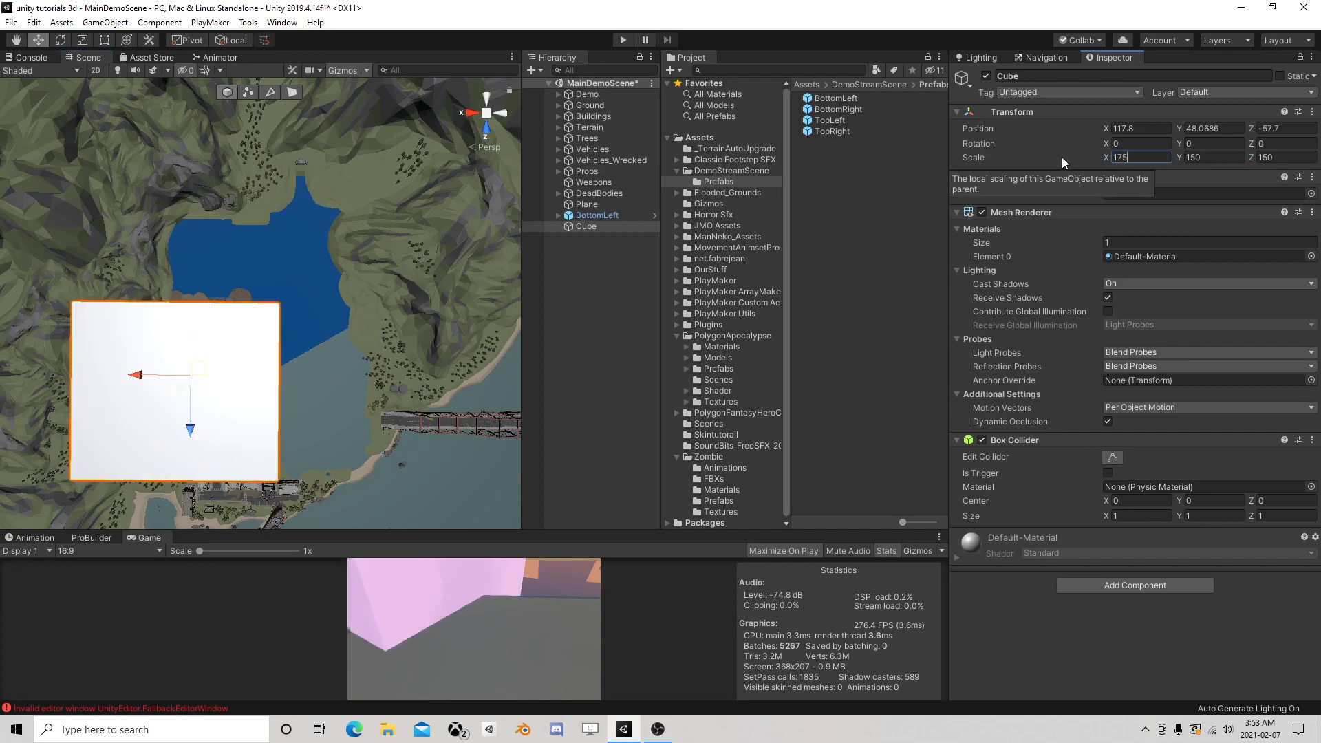
pyautogui.click(1218, 157)
pyautogui.write('175')
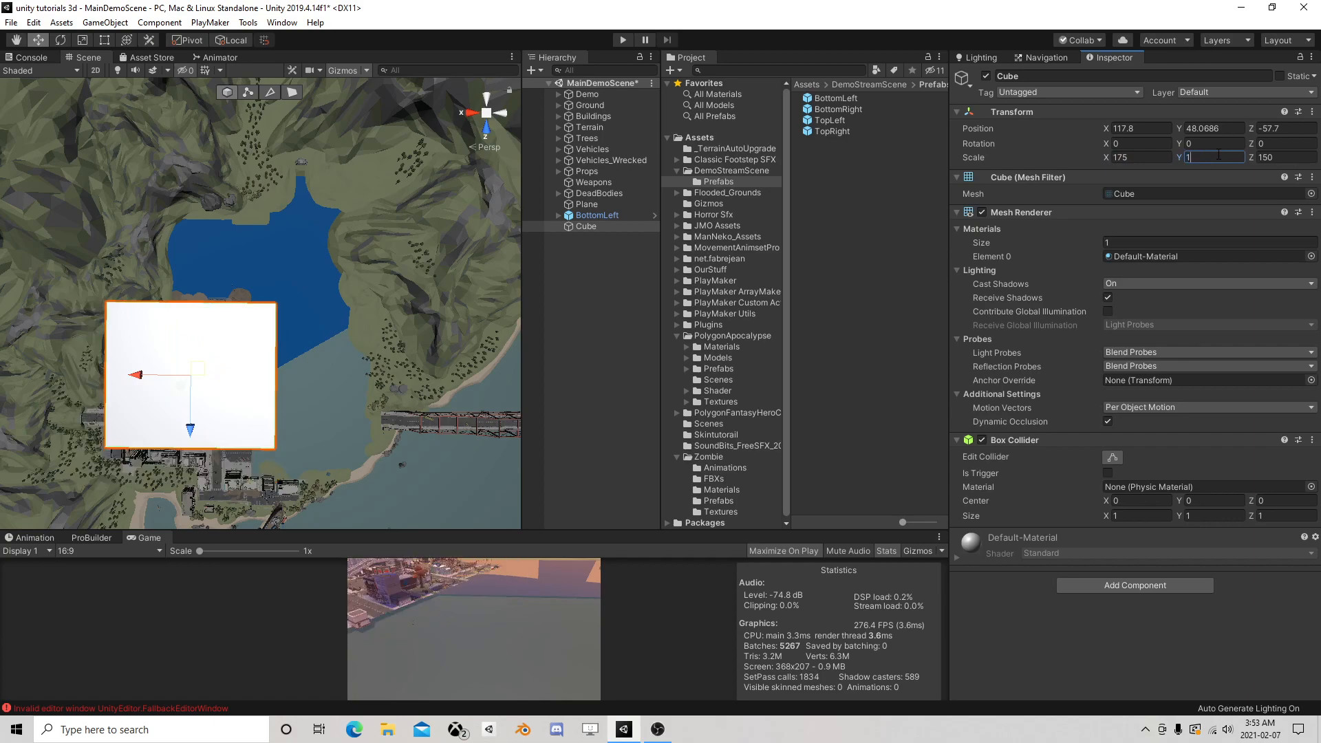
pyautogui.click(1264, 157)
pyautogui.write('175')
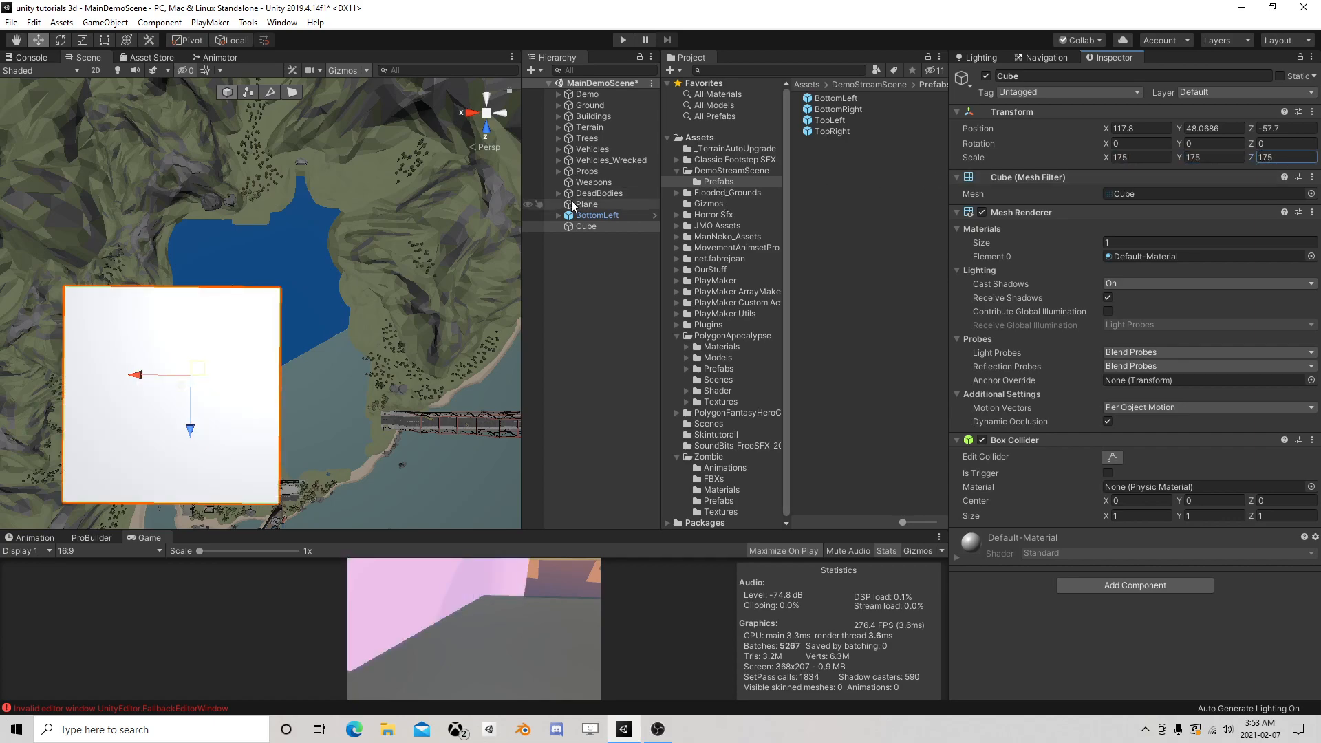
# Step: Rename the cube as BottomLeft
pyautogui.click(592, 226)
pyautogui.click(592, 226)
pyautogui.write('BottomLeft')
pyautogui.press('Return')
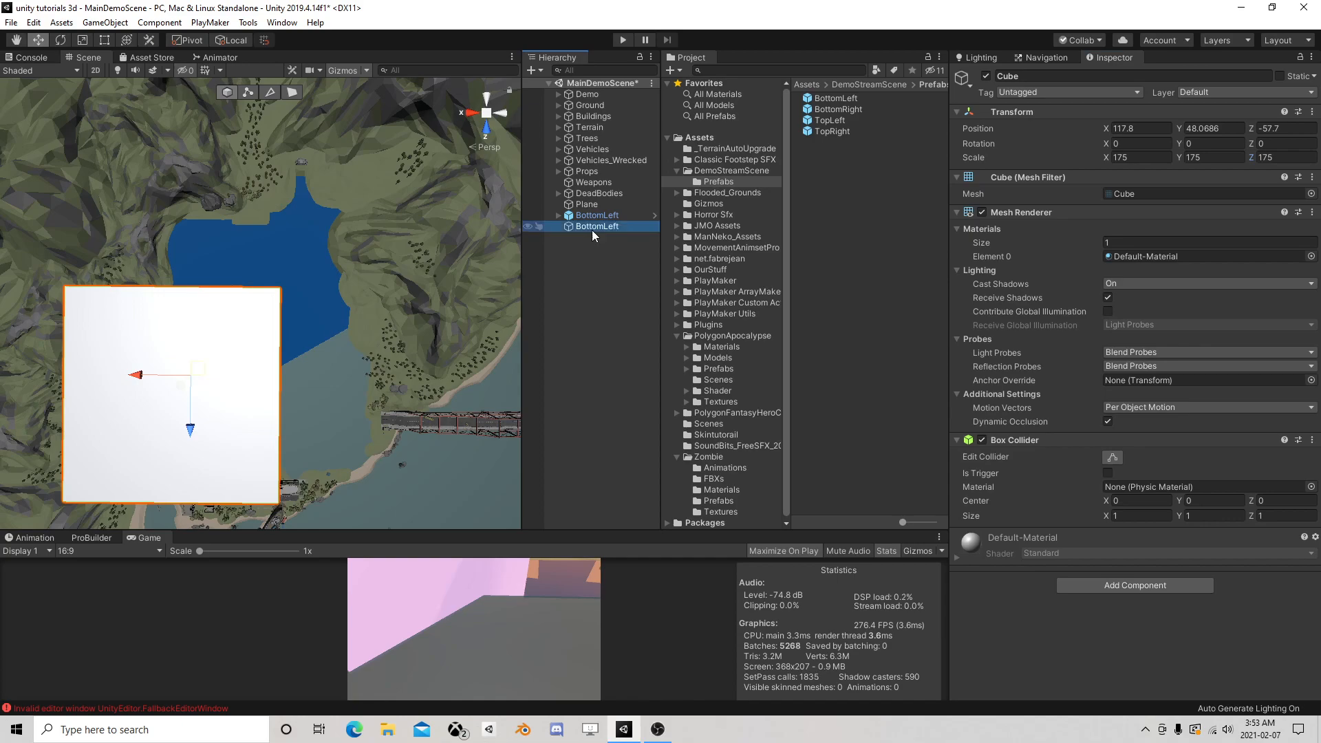
# Step: Make the BottomLeft cube's box collider a trigger and remove its Mesh Renderer and Cube mesh filter components
pyautogui.click(1107, 473)
pyautogui.rightClick(1043, 212)
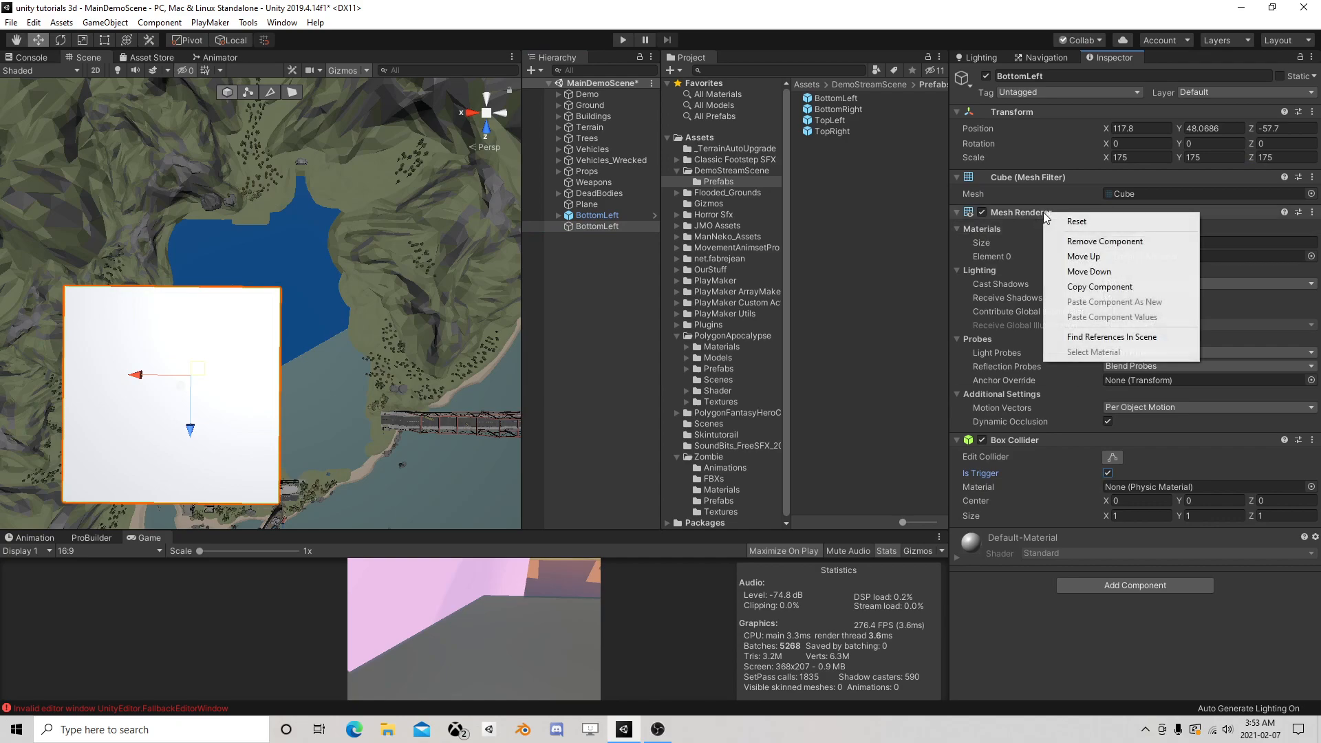
pyautogui.click(1080, 242)
pyautogui.rightClick(1026, 176)
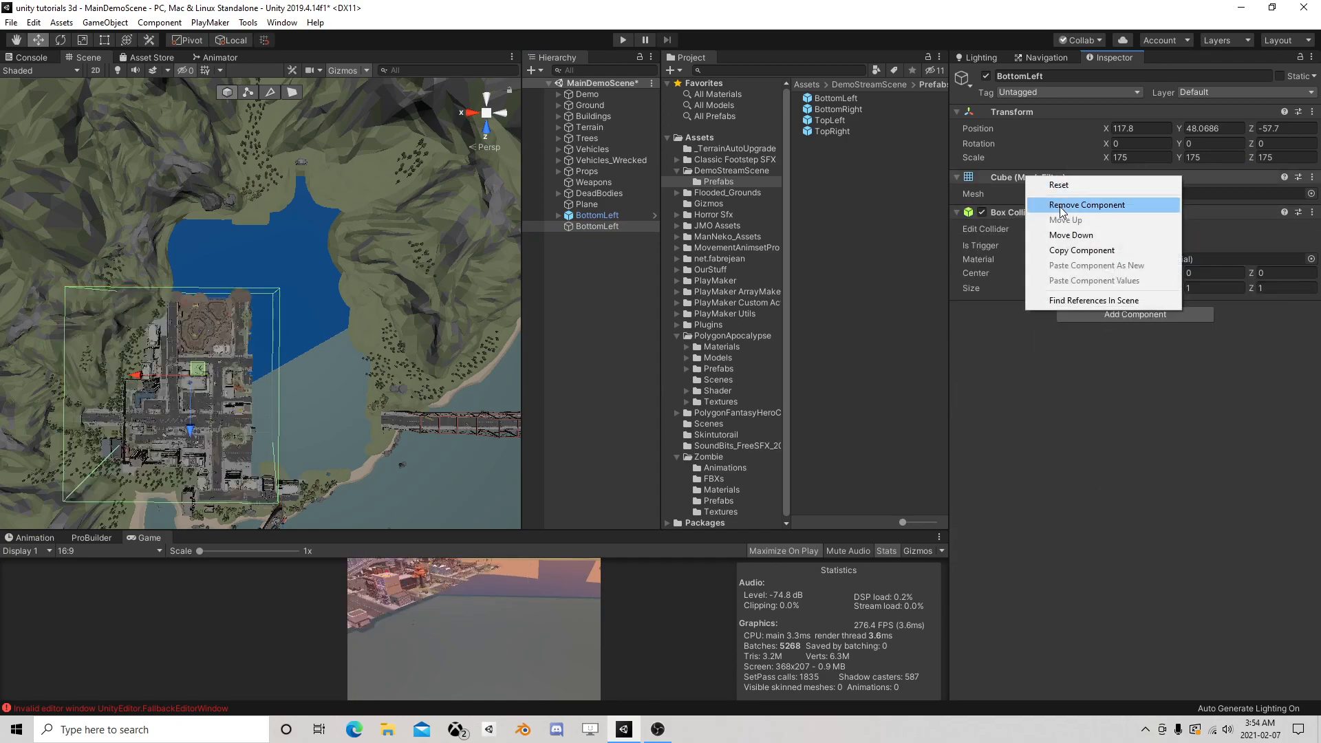
pyautogui.click(1063, 206)
# Step: Delete the BottomLeft prefab instance from MainDemoScene and add the BottomRight prefab in its place
pyautogui.click(601, 215)
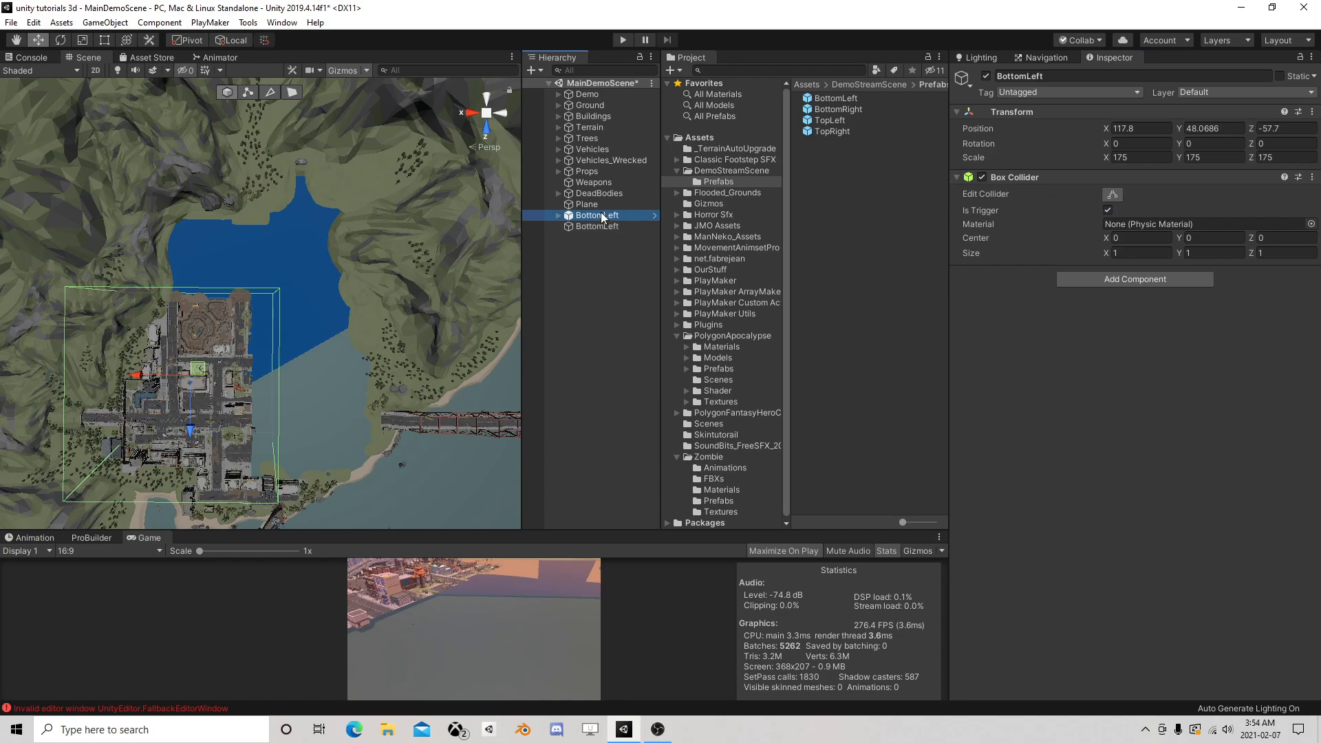
pyautogui.press('Delete')
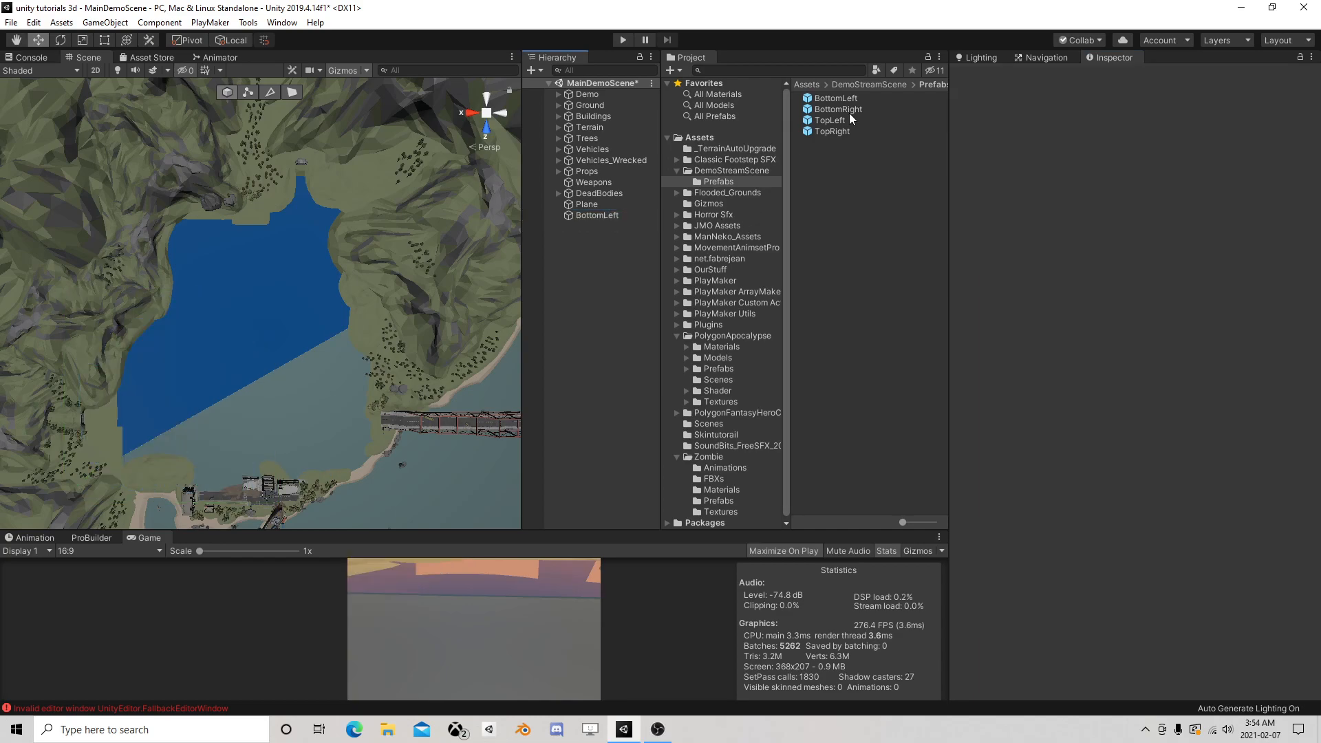
pyautogui.moveTo(853, 109); pyautogui.dragTo(604, 269)
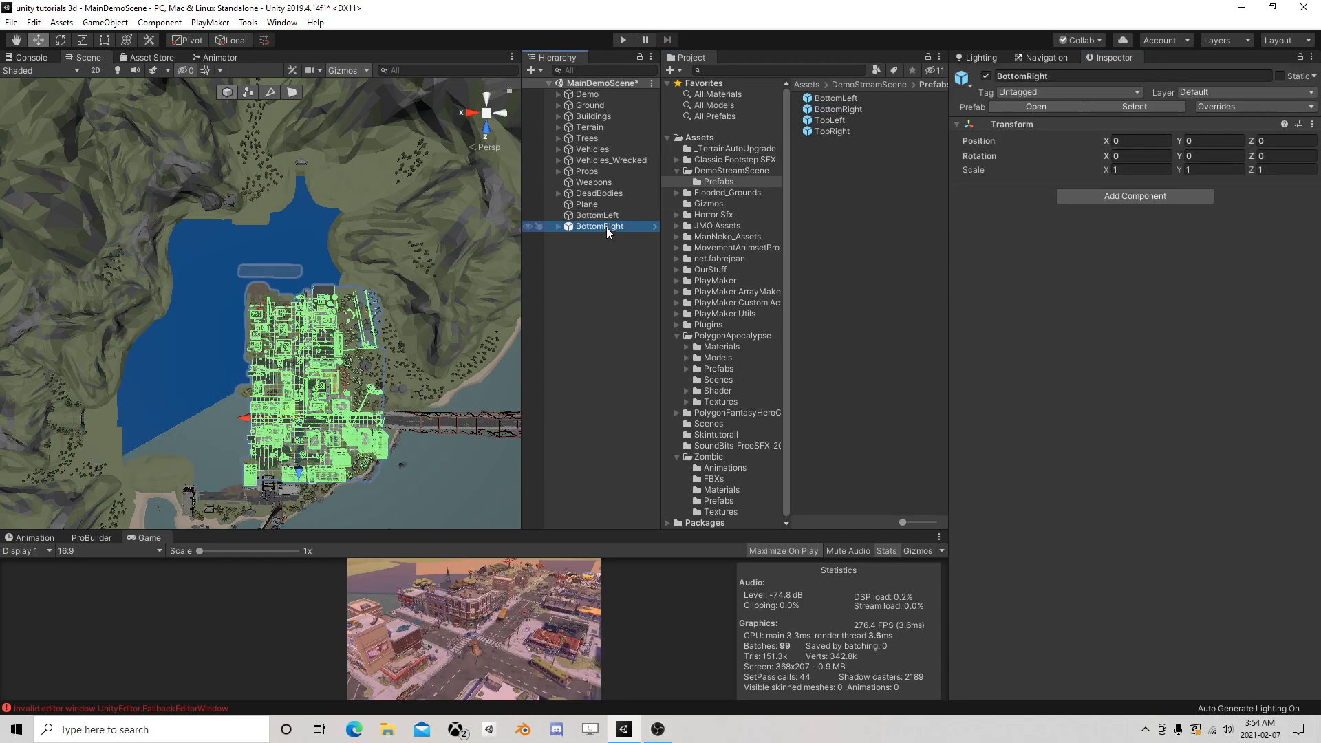
# Step: Duplicate the BottomLeft trigger and move the copy over the BottomRight city section, to about X -10.4
pyautogui.click(601, 216)
pyautogui.hotkey('ctrl', 'd')
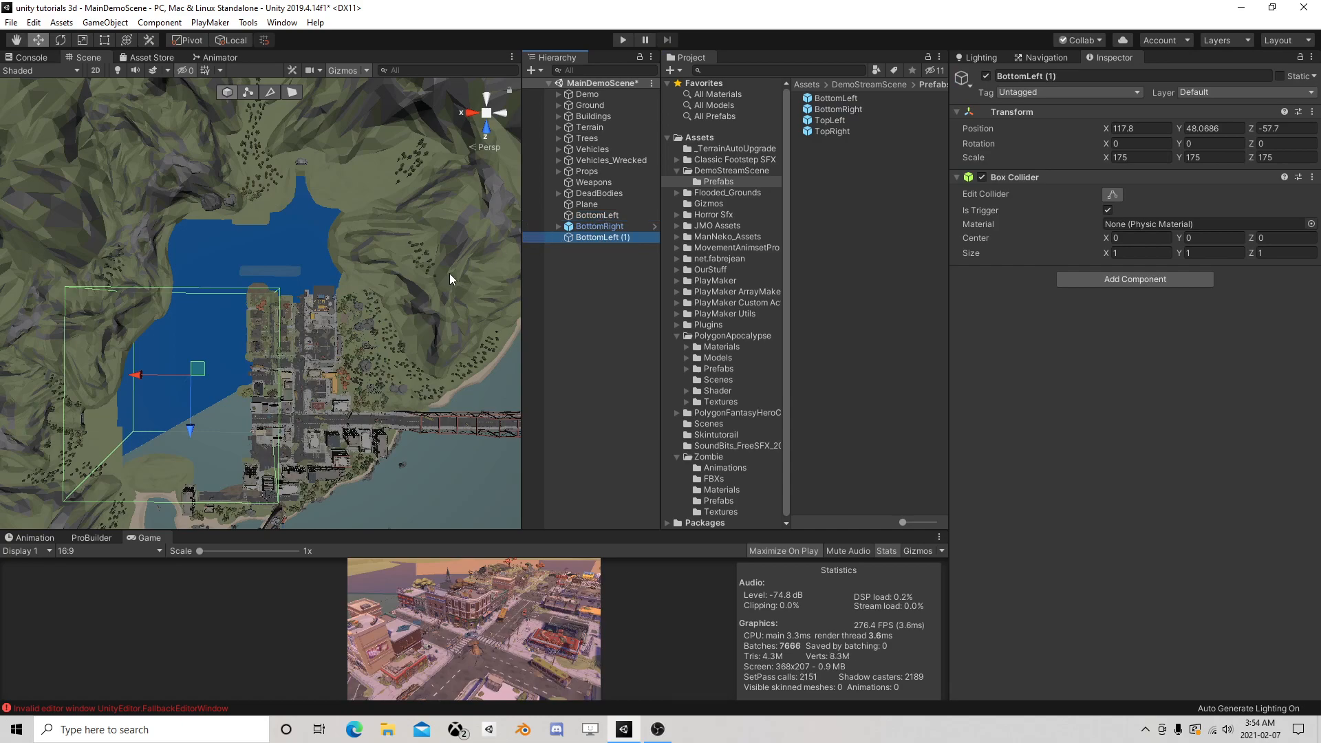
pyautogui.moveTo(135, 375); pyautogui.dragTo(258, 372)
# Step: Rename the copied trigger as BottomRight and delete the BottomRight prefab instance from the scene
pyautogui.click(597, 238)
pyautogui.write('BottomRight')
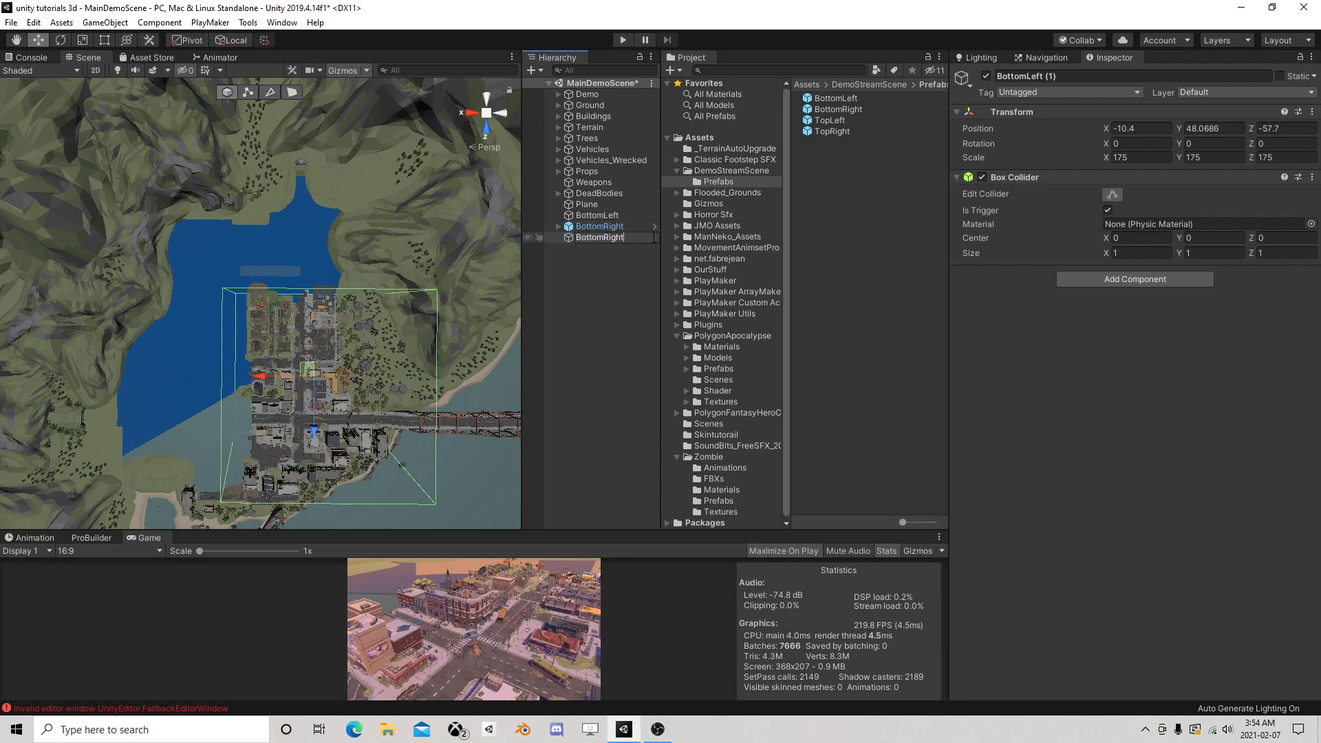
pyautogui.press('Return')
pyautogui.click(600, 226)
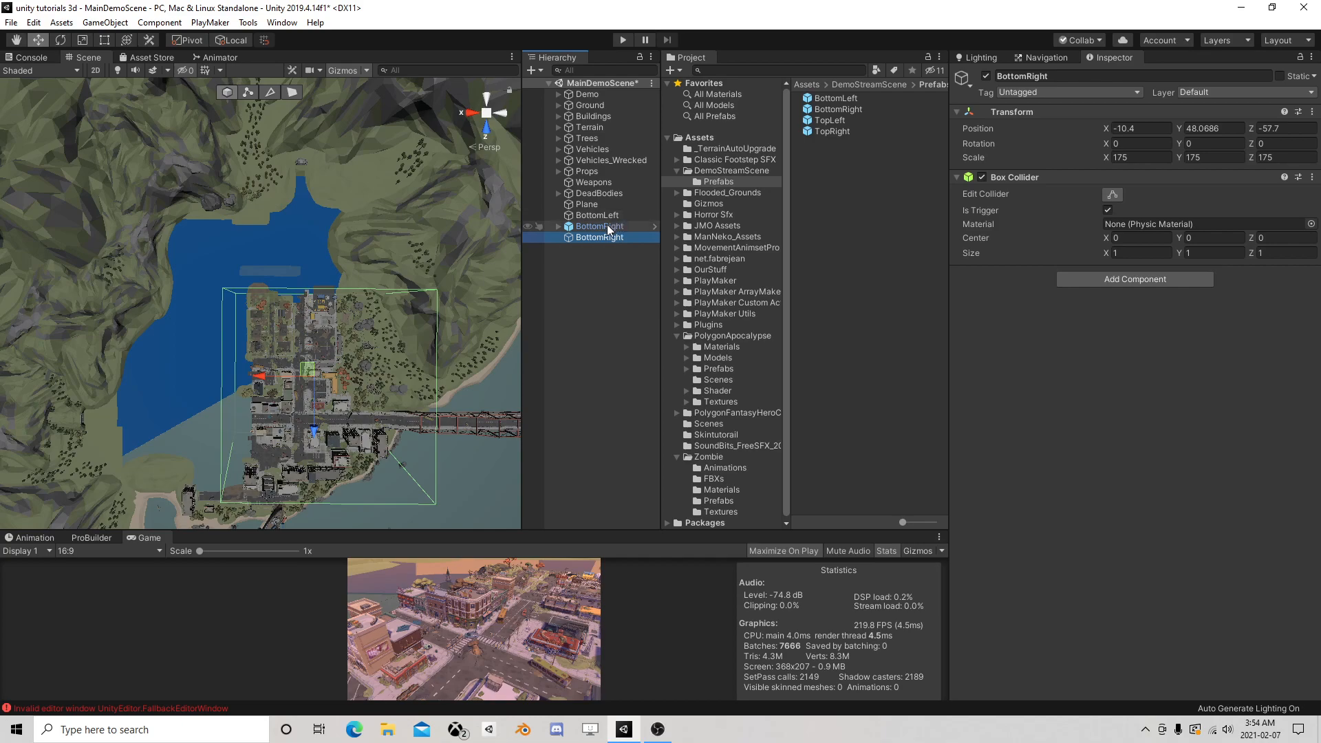
pyautogui.press('Delete')
# Step: Duplicate the BottomRight trigger and move the copy along Z to about -208.1
pyautogui.click(598, 227)
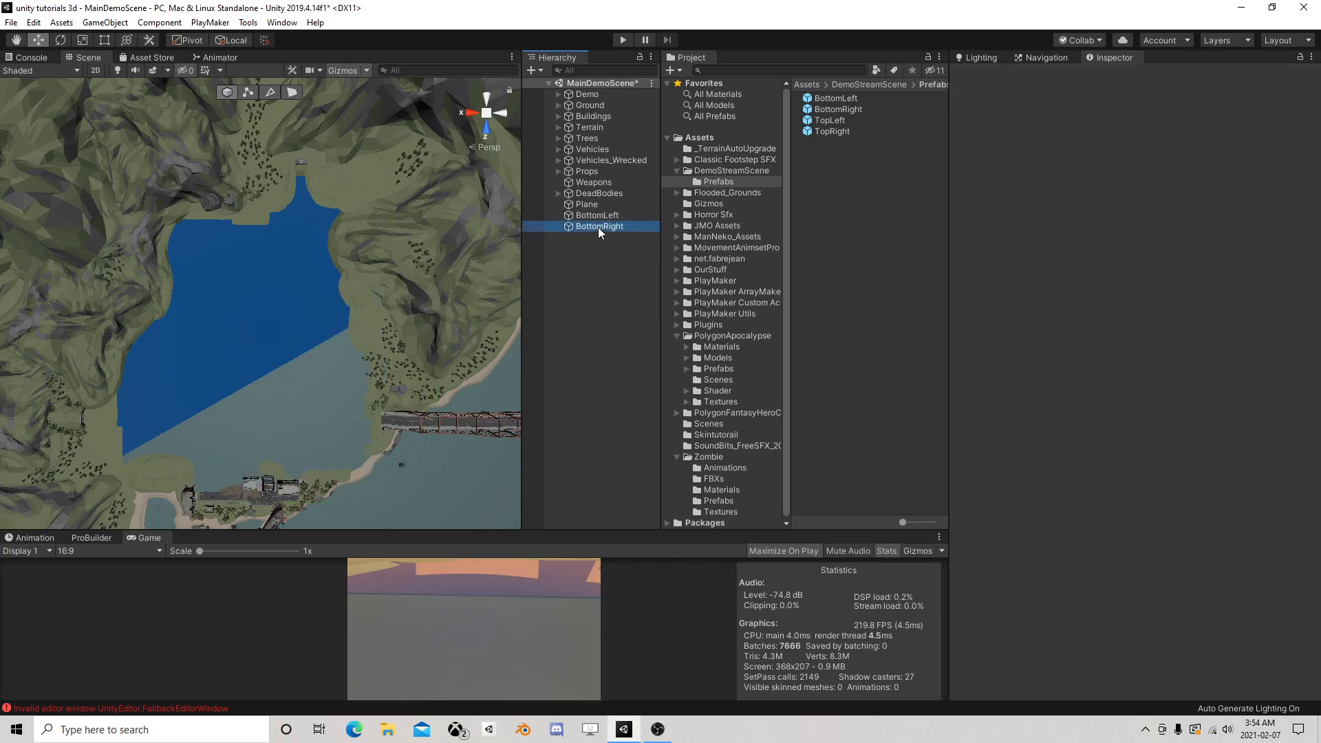
pyautogui.hotkey('ctrl', 'd')
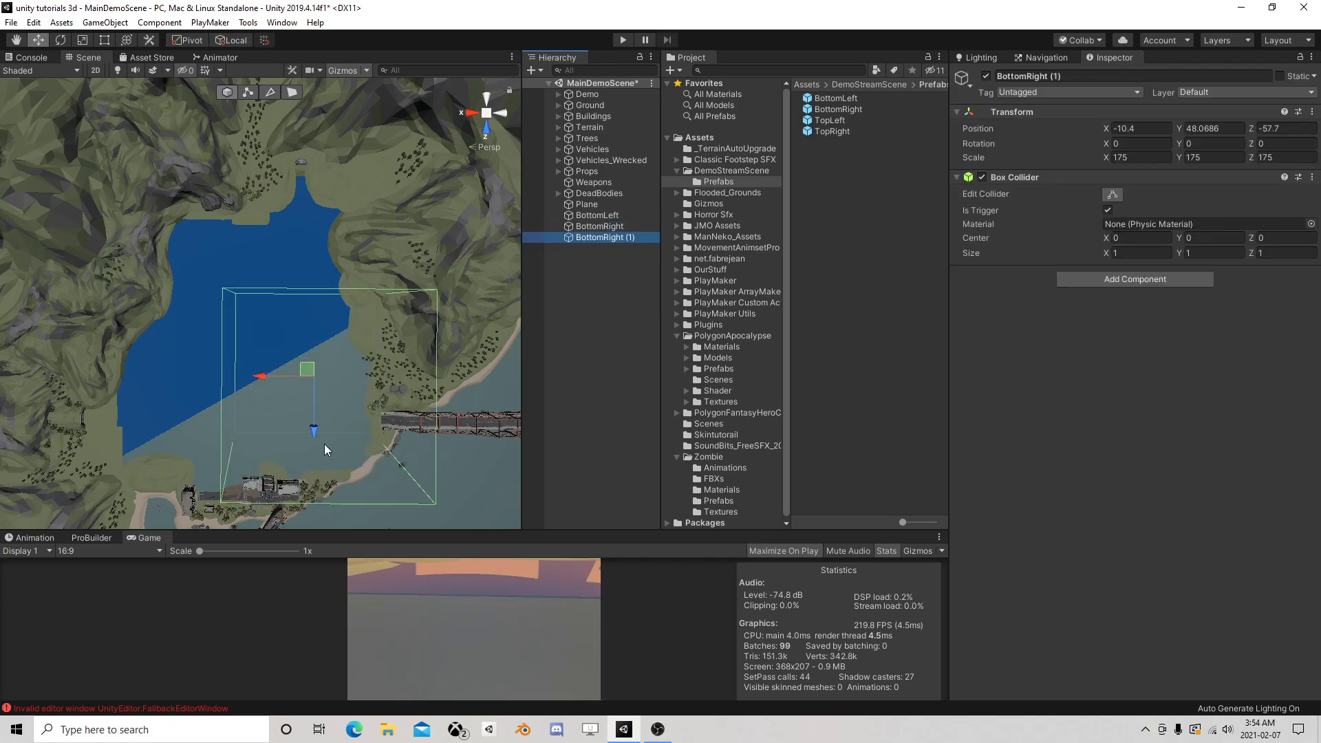
pyautogui.moveTo(314, 438); pyautogui.dragTo(316, 292)
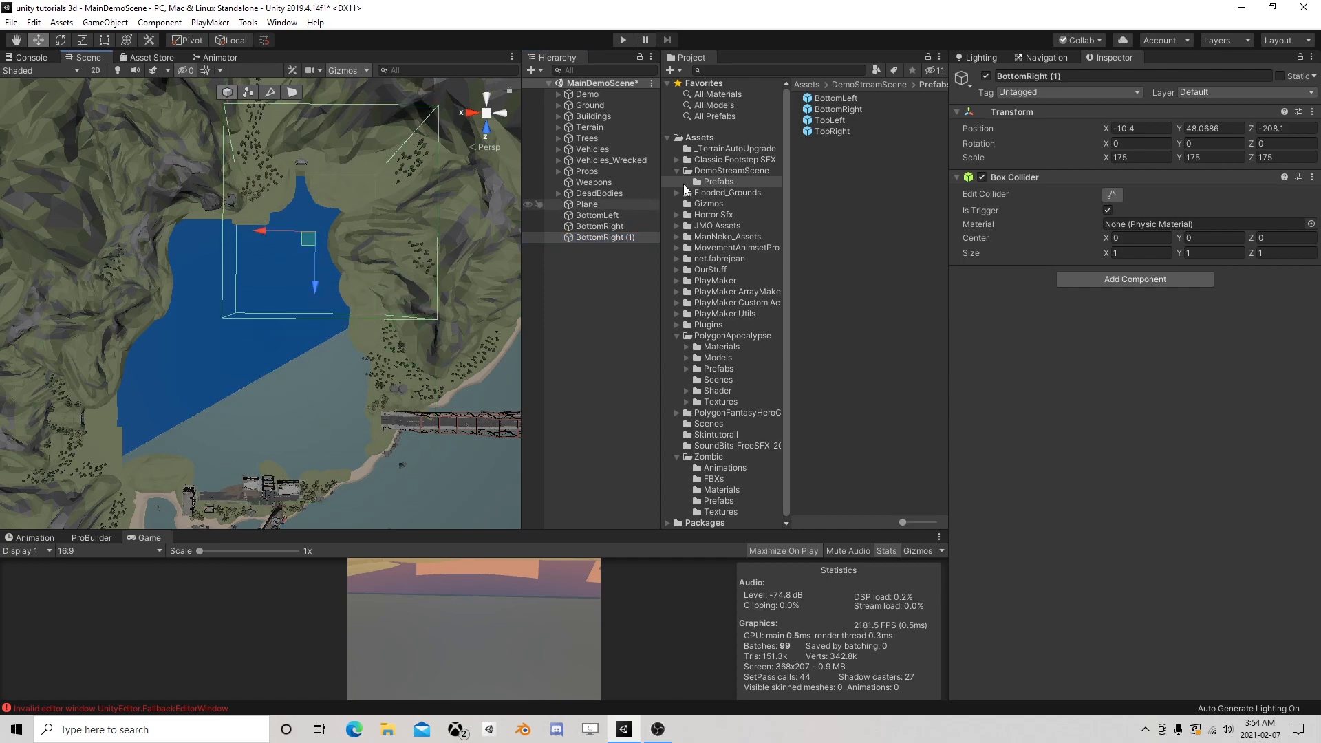
# Step: Add the TopRight prefab to the scene and align the copied trigger with it, at about X 1 and Z -205.1
pyautogui.moveTo(836, 130); pyautogui.dragTo(589, 300)
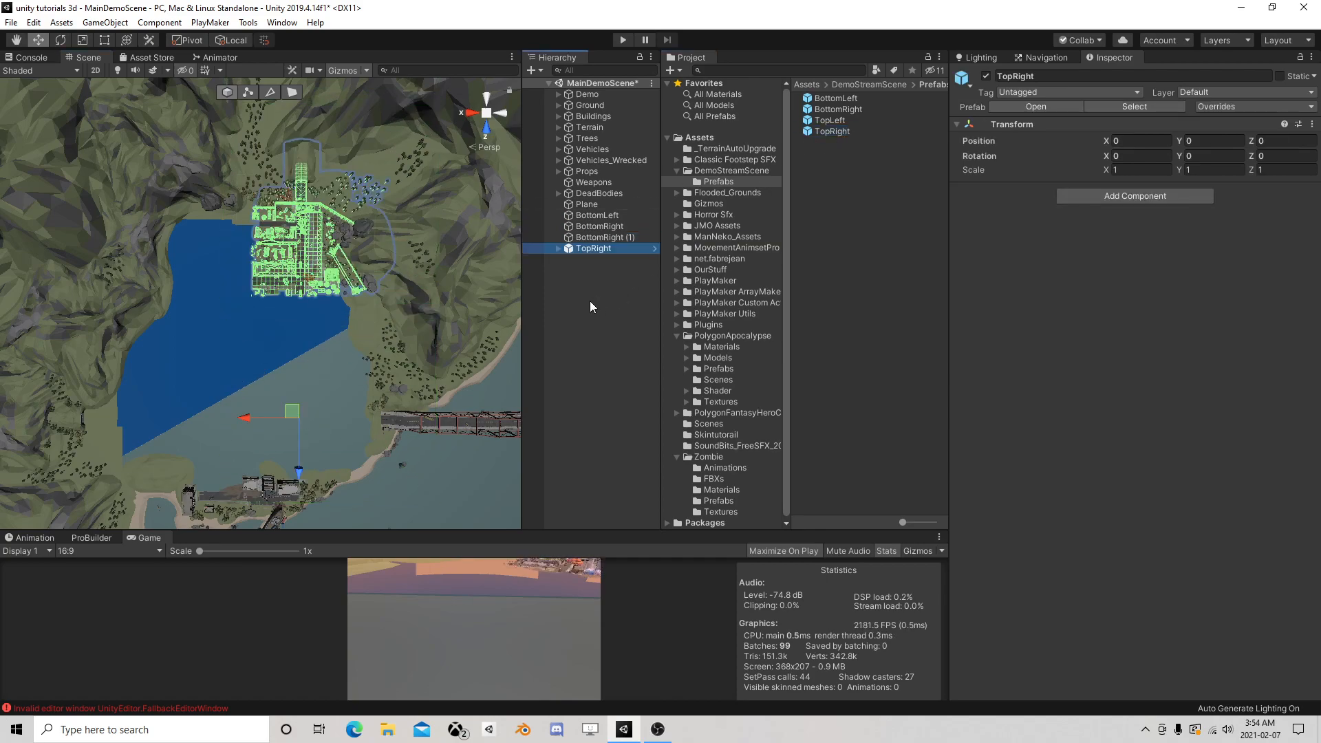
pyautogui.click(599, 237)
pyautogui.moveTo(308, 241); pyautogui.dragTo(298, 242)
# Step: Rename the copied trigger as TopRight and delete the TopRight prefab instance from the scene
pyautogui.click(606, 238)
pyautogui.moveTo(637, 237); pyautogui.dragTo(535, 235)
pyautogui.write('TopRight')
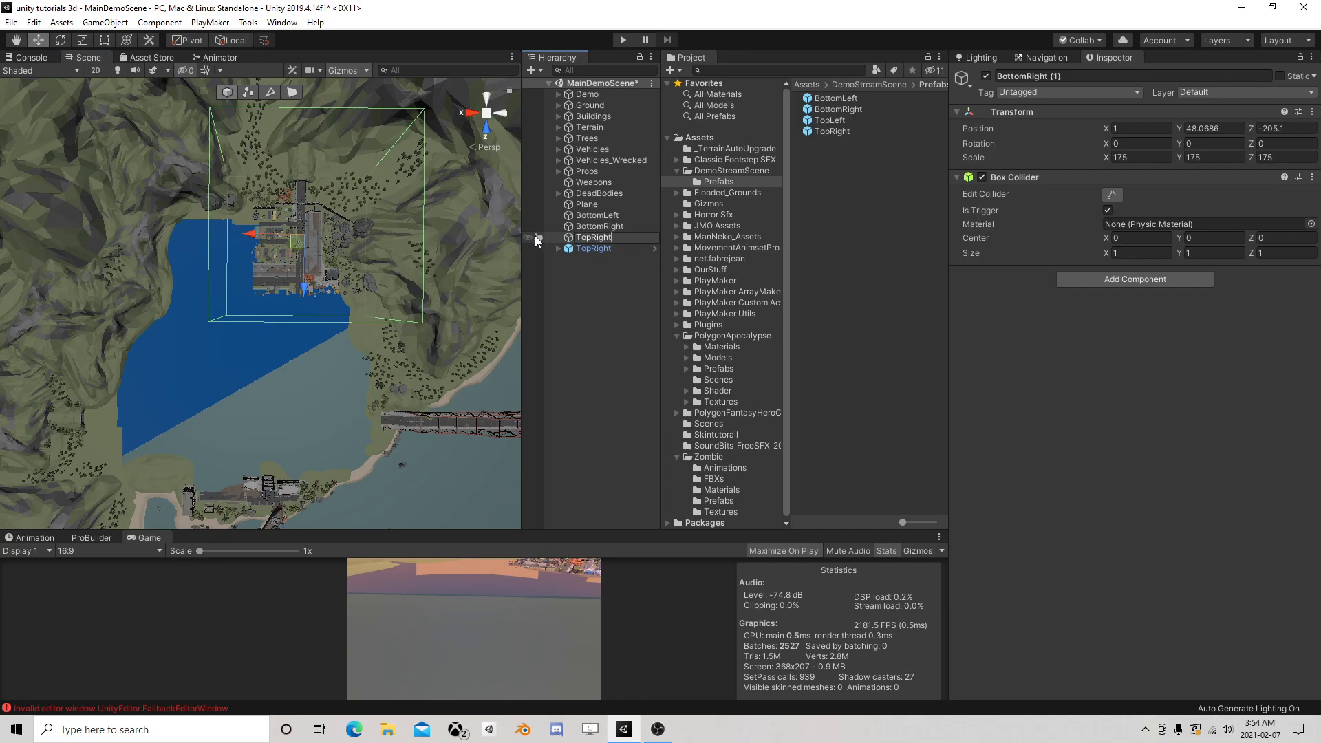
pyautogui.press('Return')
pyautogui.click(609, 252)
pyautogui.press('Delete')
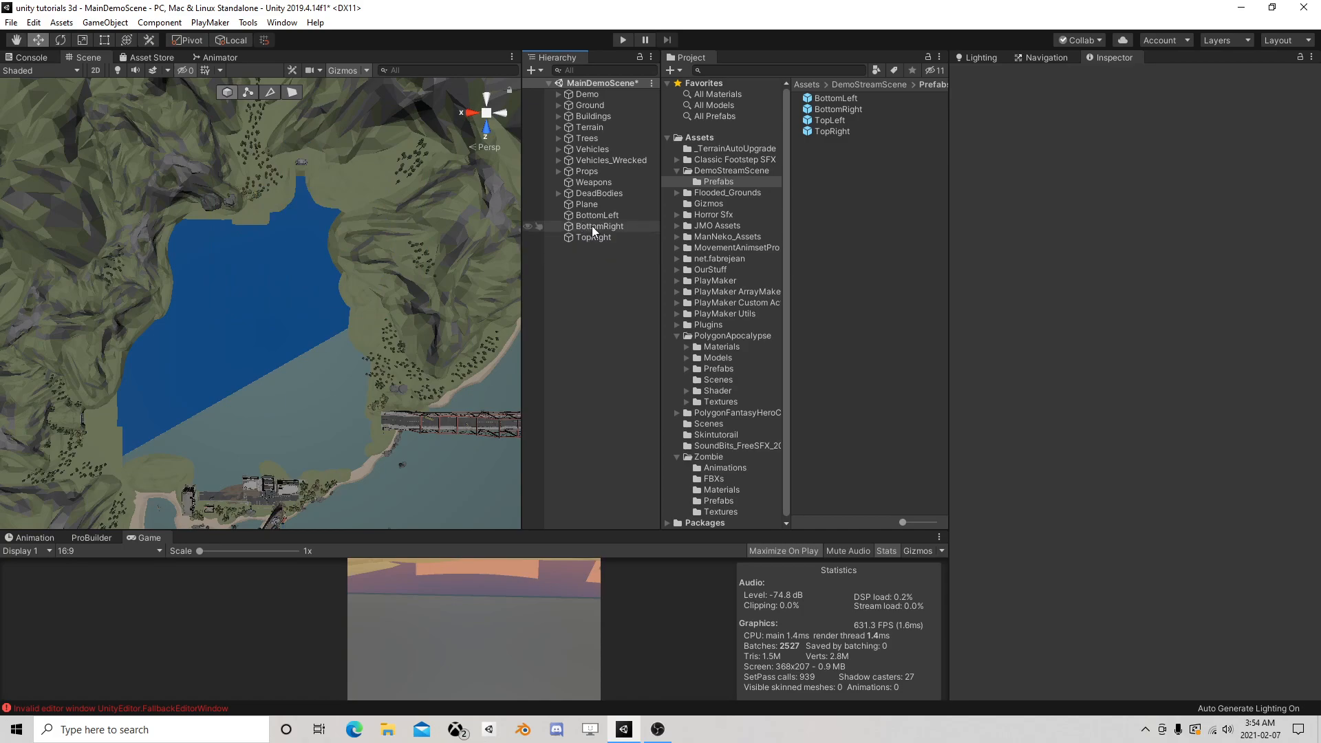
# Step: Add the TopLeft prefab to the scene and move a duplicate of the TopRight trigger over it, to about X 87.7
pyautogui.moveTo(836, 125); pyautogui.dragTo(609, 272)
pyautogui.click(606, 238)
pyautogui.hotkey('ctrl', 'd')
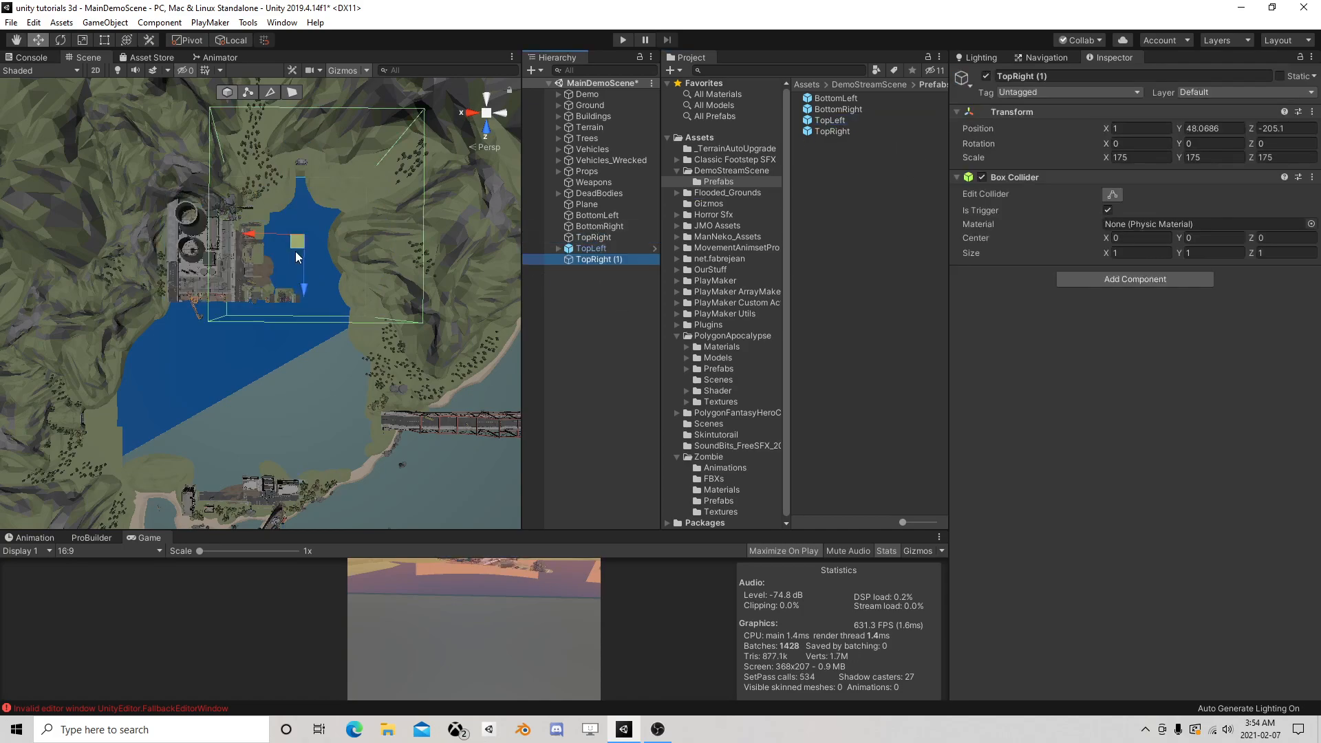
pyautogui.moveTo(250, 237); pyautogui.dragTo(166, 246)
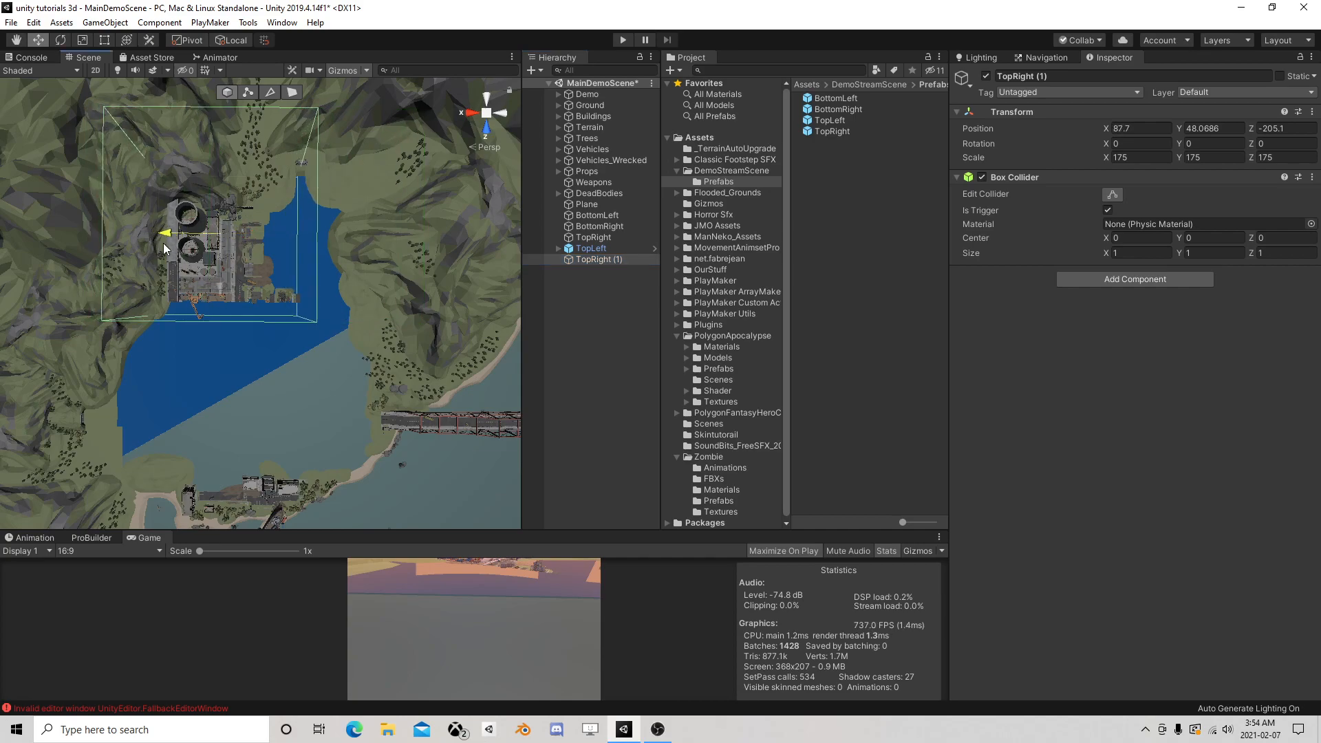
# Step: Rename the copied trigger as TopLeft and delete the TopLeft prefab instance from the scene
pyautogui.click(605, 260)
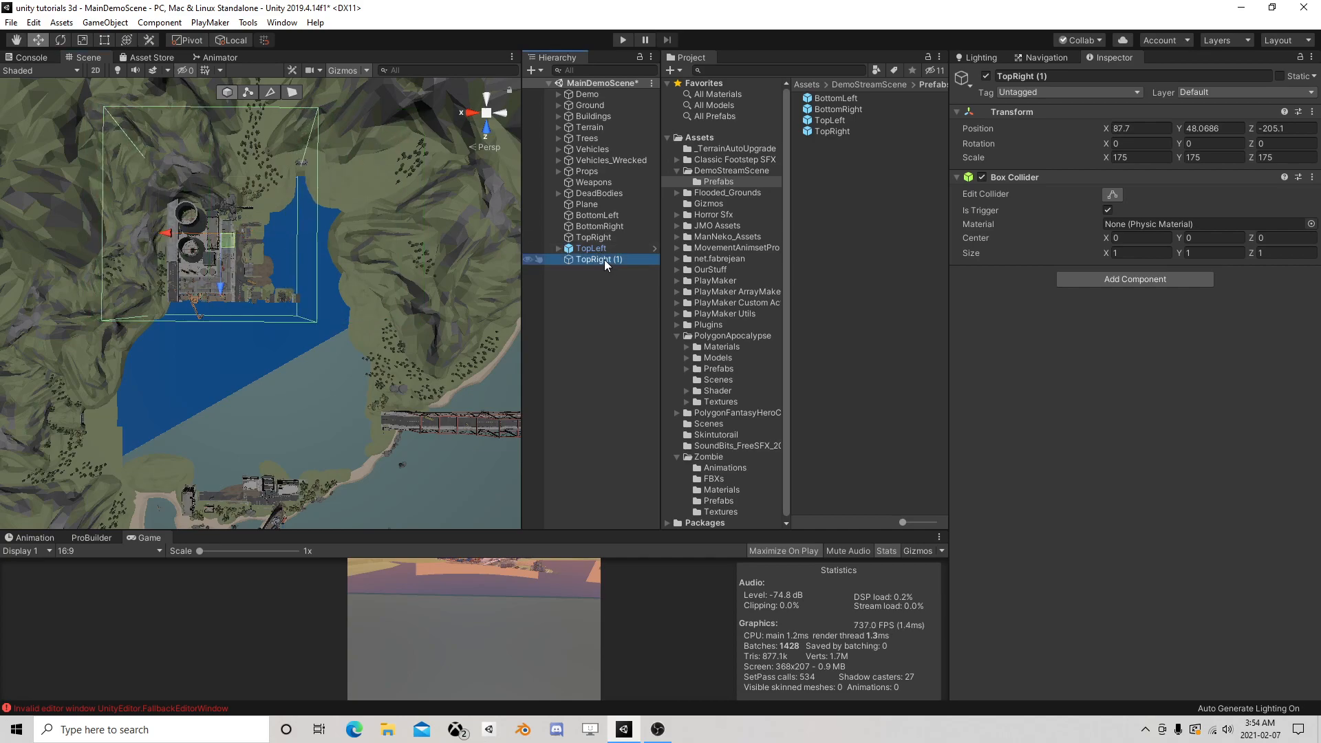
pyautogui.click(591, 259)
pyautogui.moveTo(592, 259); pyautogui.dragTo(636, 260)
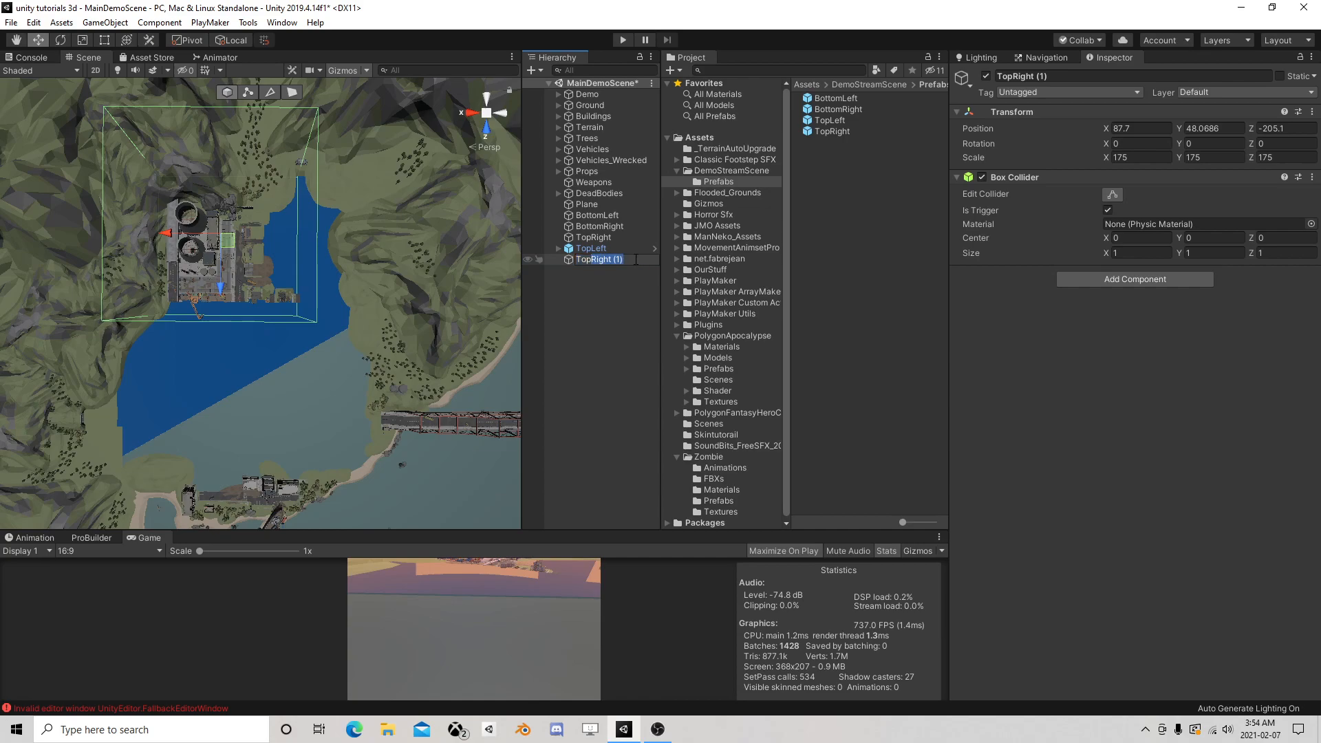
pyautogui.write('Left')
pyautogui.press('Return')
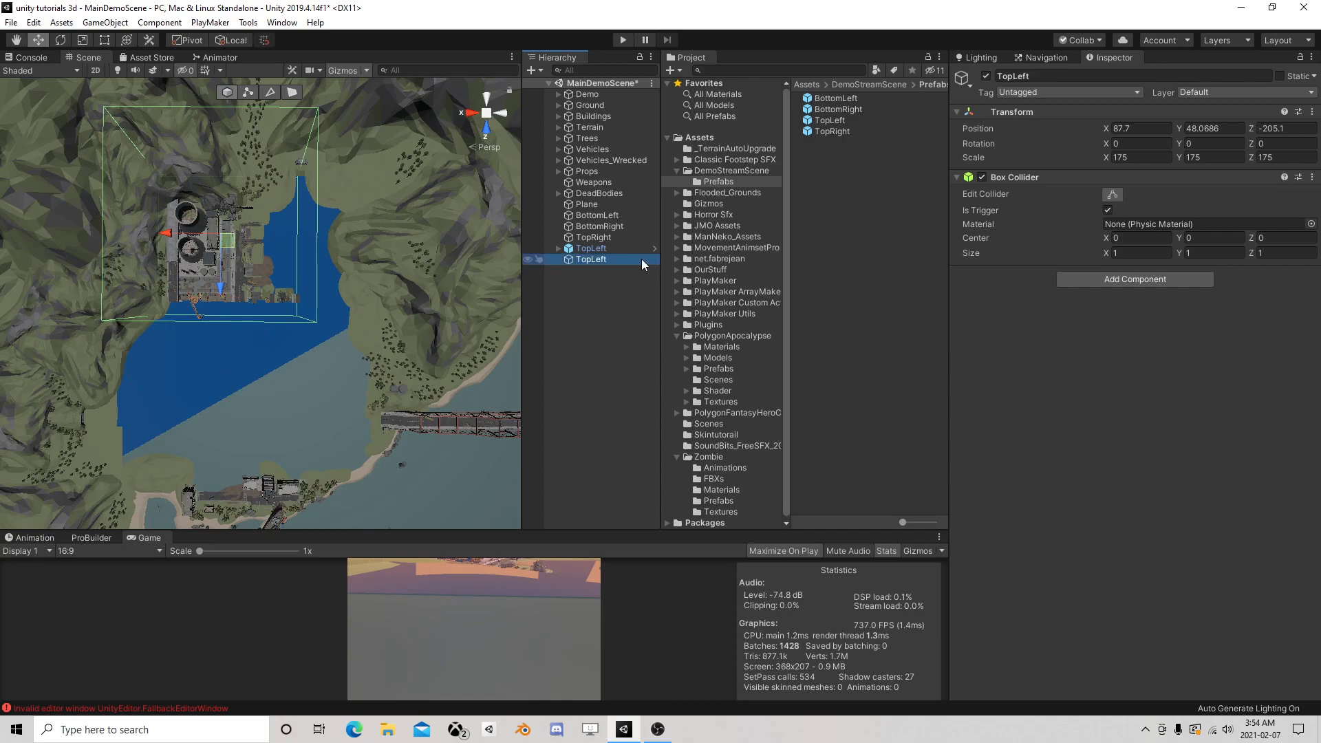
pyautogui.click(602, 249)
pyautogui.press('Delete')
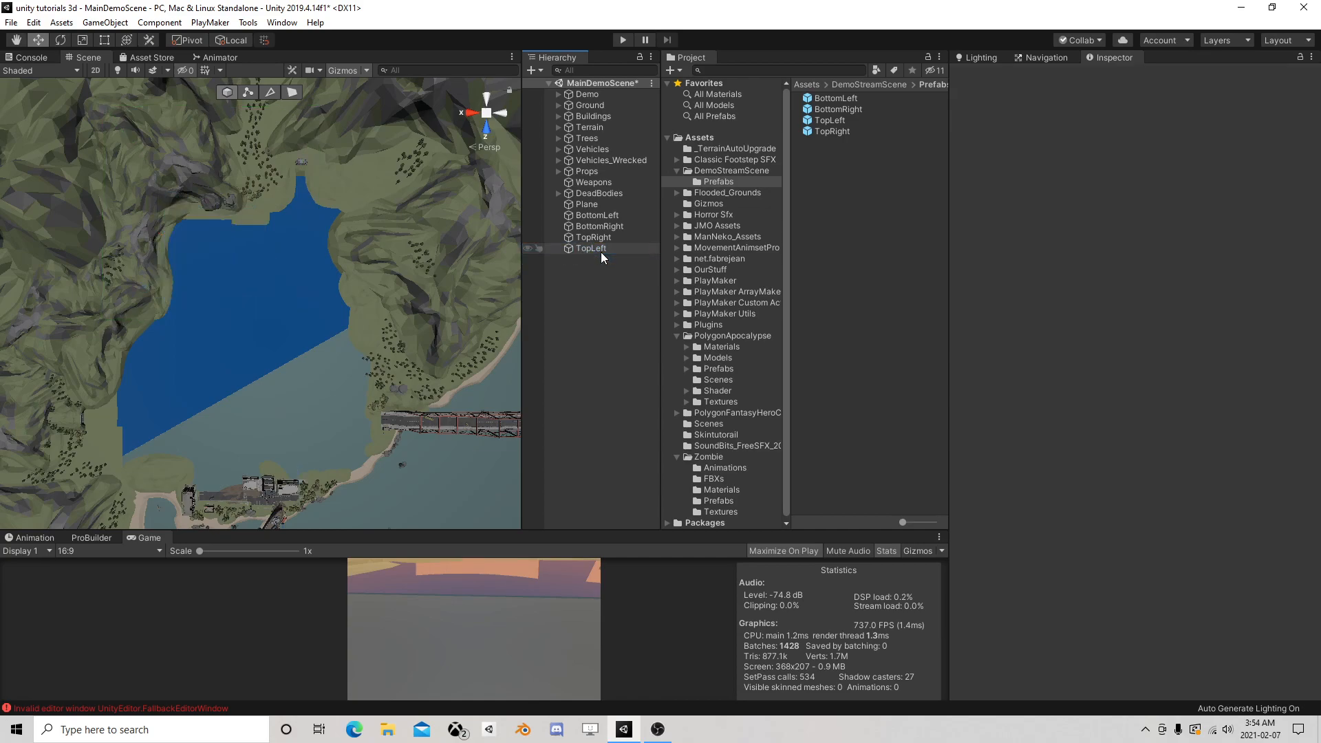
# Step: Examine how the BottomLeft, BottomRight, TopRight and TopLeft trigger boxes cover the map, together and one by one
pyautogui.click(601, 252)
pyautogui.keyDown('shift'); pyautogui.click(625, 218); pyautogui.keyUp('shift')
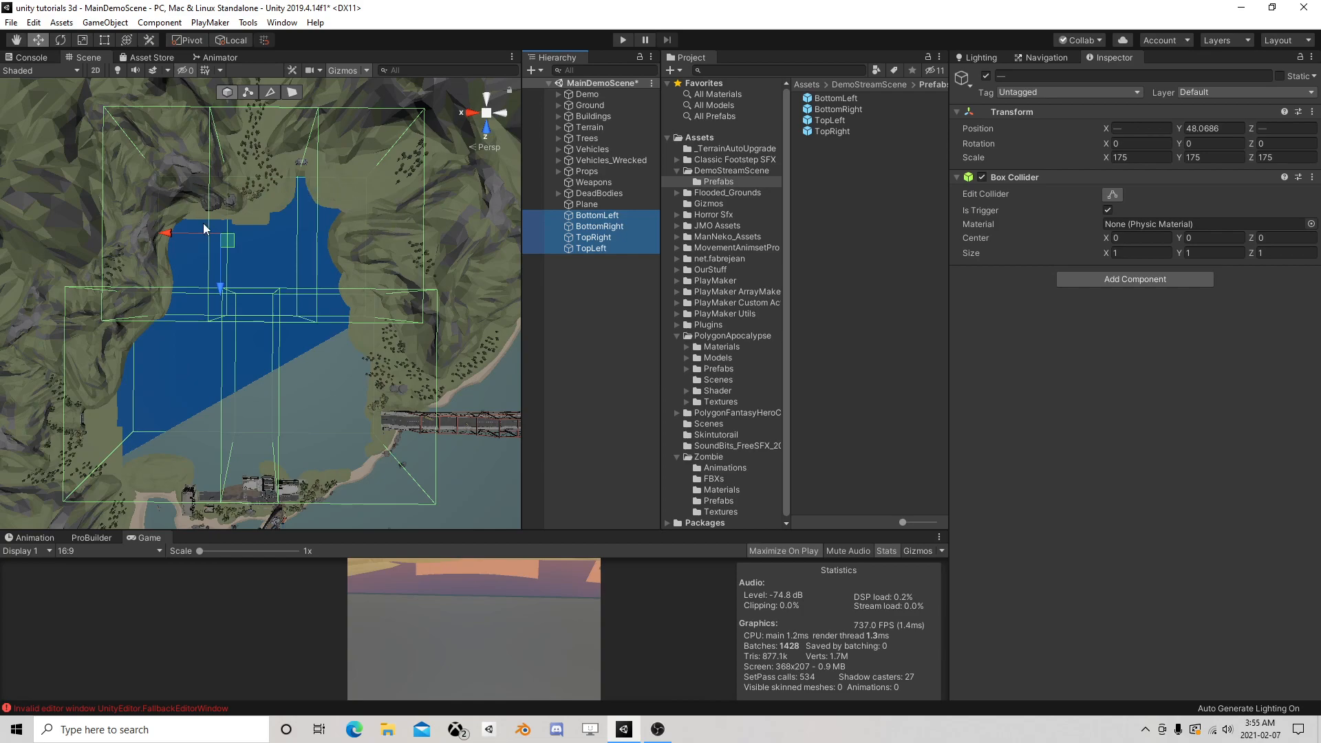
pyautogui.click(597, 271)
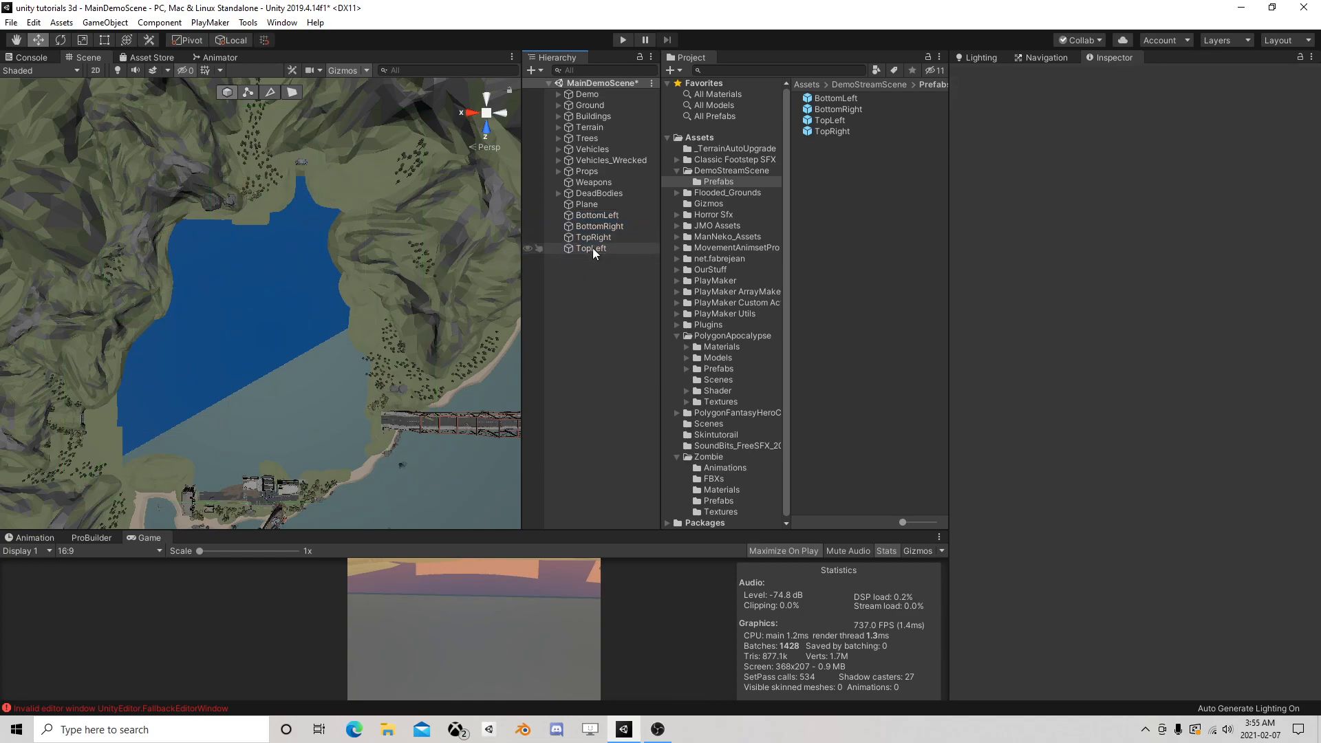
pyautogui.click(592, 248)
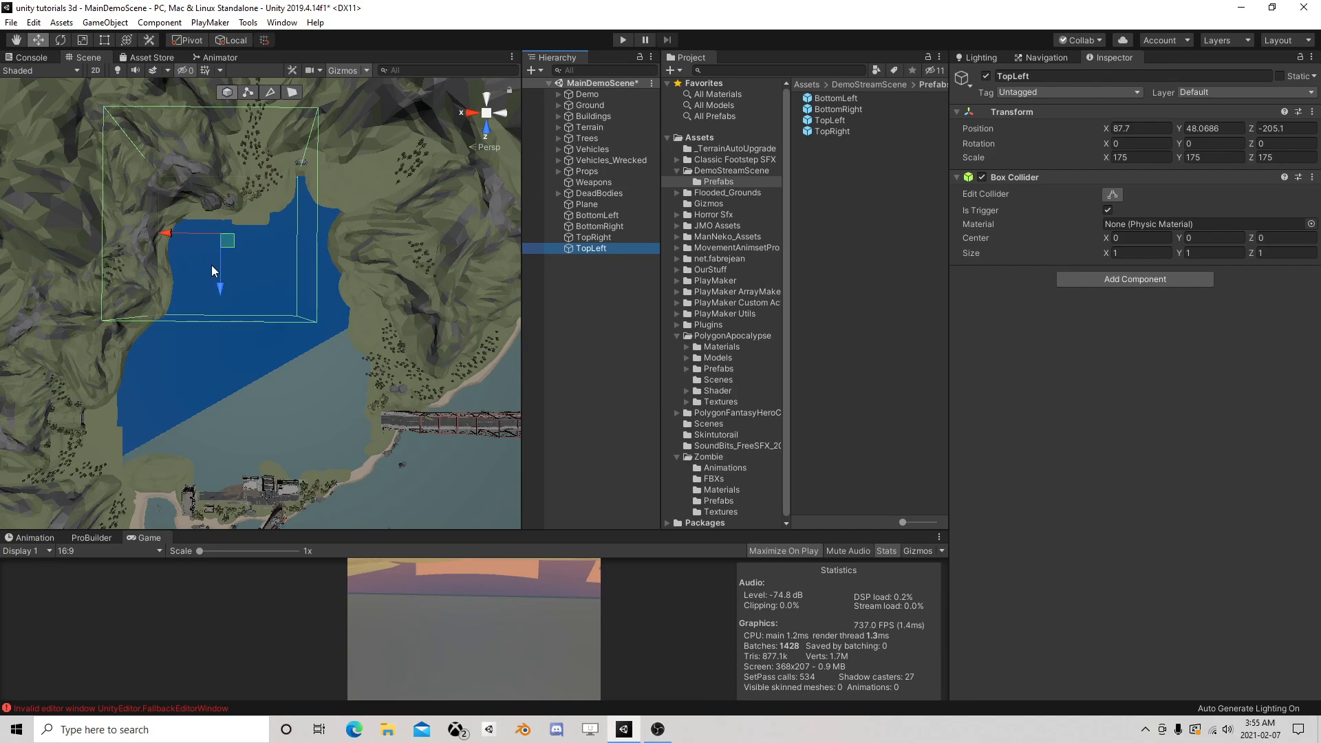
pyautogui.click(601, 281)
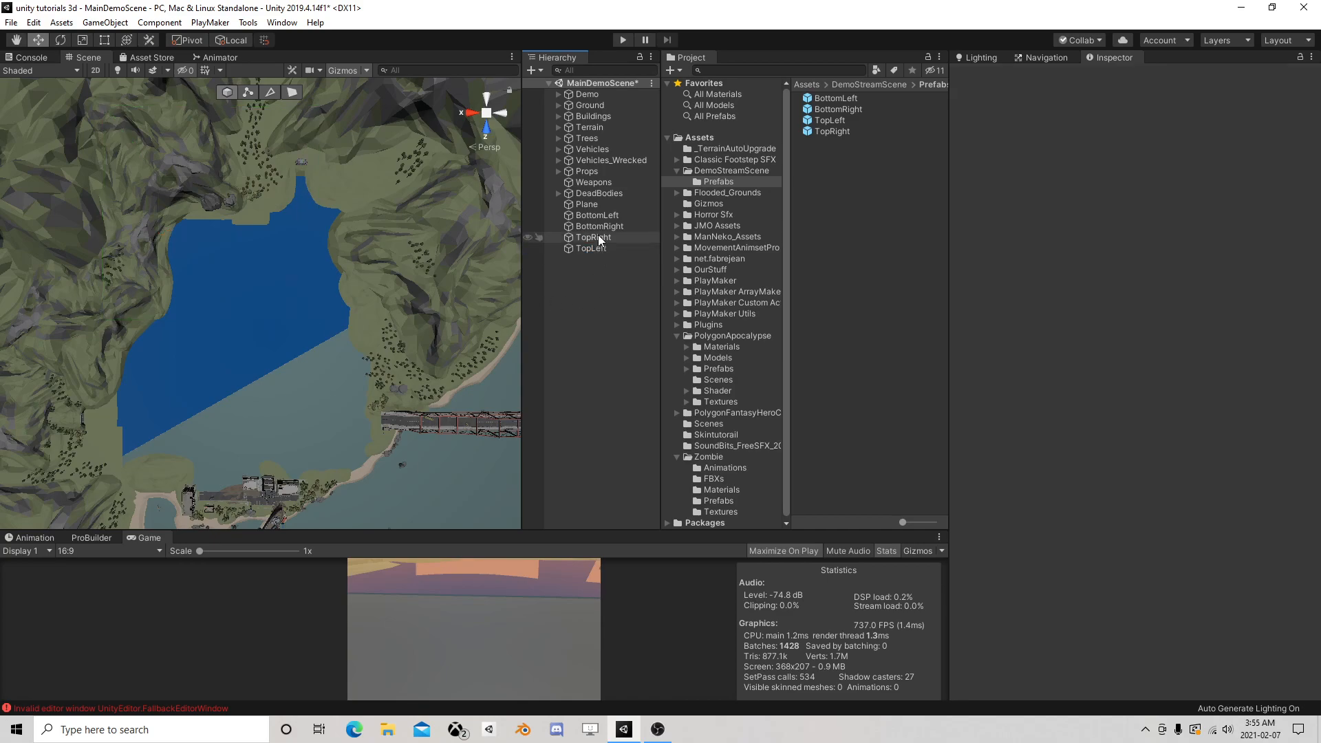
pyautogui.click(596, 216)
pyautogui.click(596, 227)
pyautogui.click(596, 238)
pyautogui.click(594, 249)
pyautogui.click(596, 216)
pyautogui.click(596, 227)
pyautogui.click(595, 216)
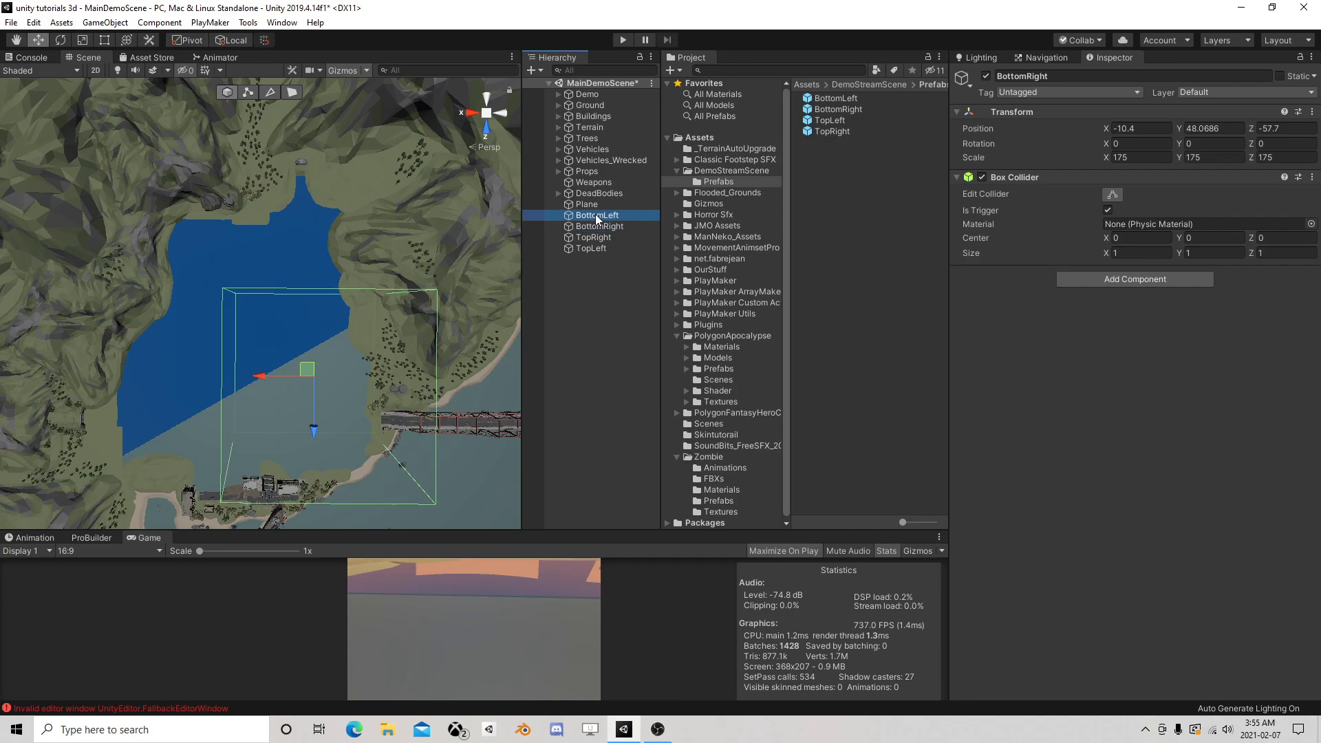
# Step: In the build settings, disable FPS Horror Title and Scene_A, and add MainDemoScene, BottomLeft, BottomRight, TopLeft and TopRight in that order
pyautogui.click(10, 22)
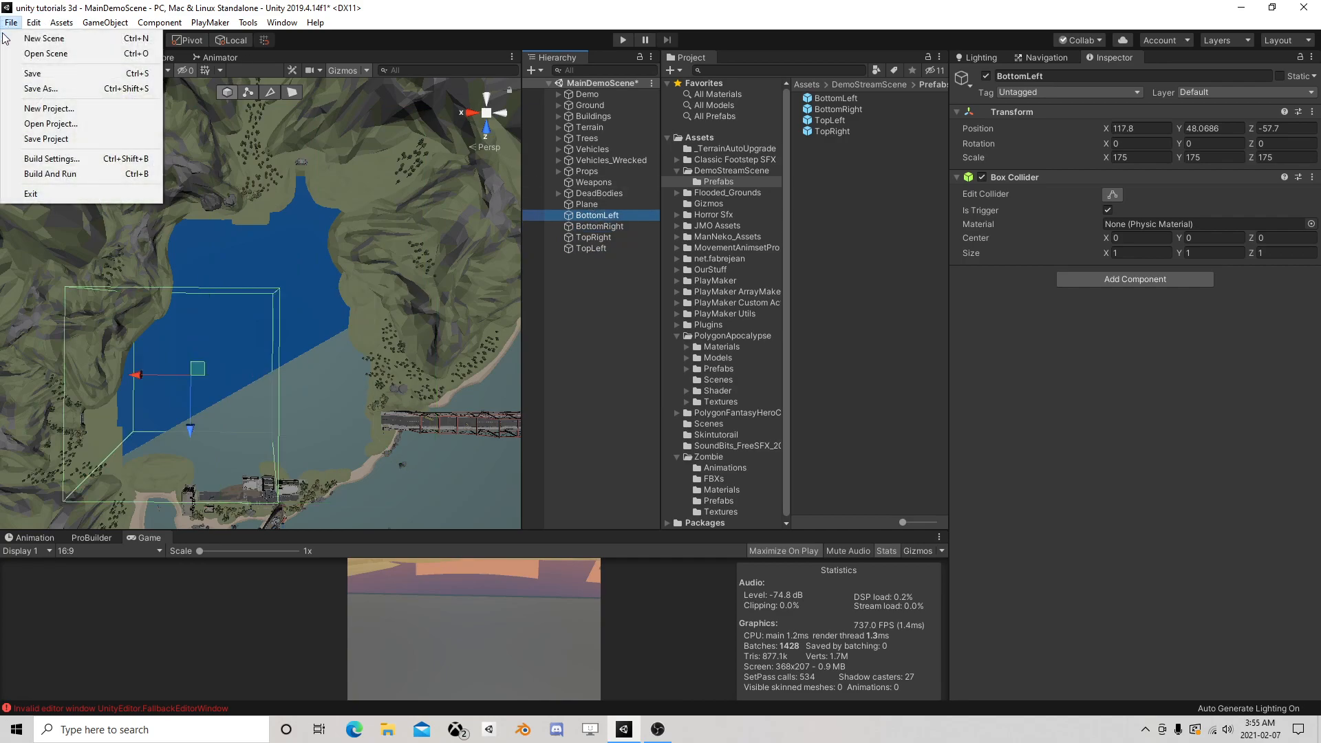
pyautogui.click(52, 159)
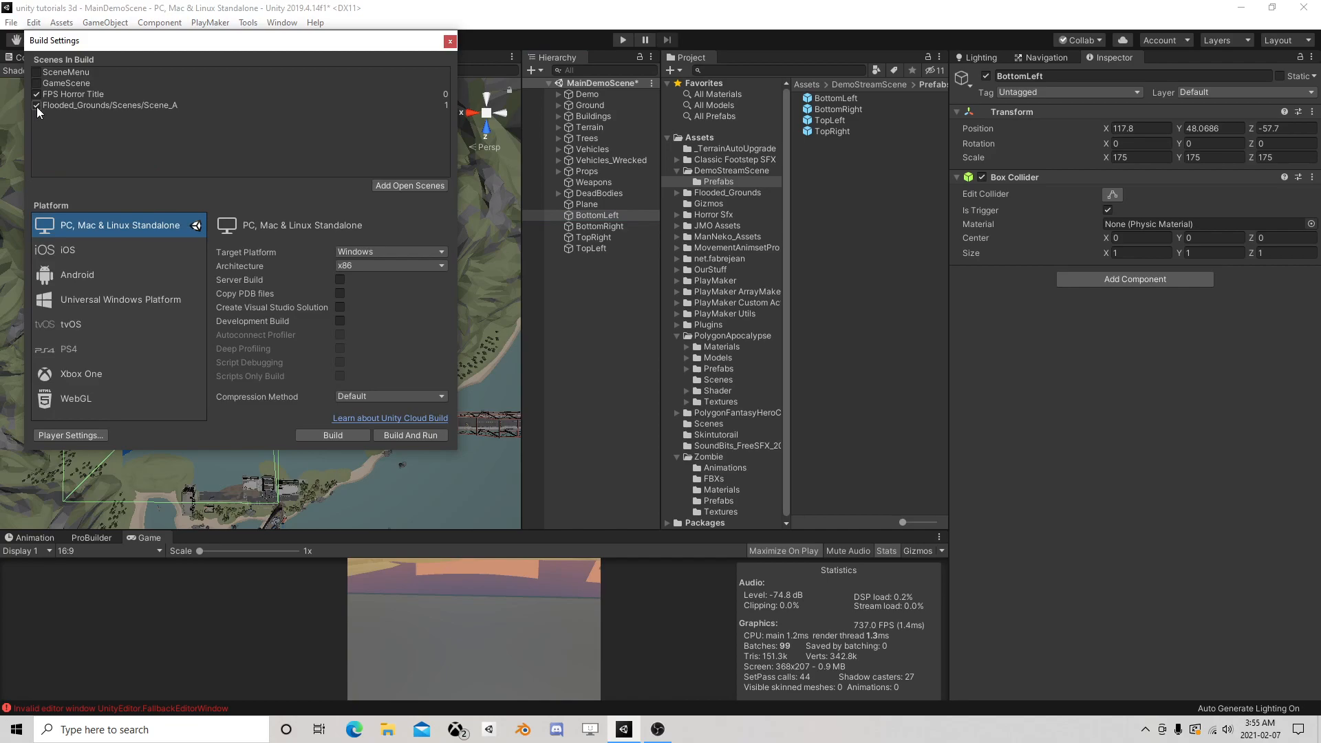
pyautogui.click(737, 170)
pyautogui.moveTo(836, 129); pyautogui.dragTo(72, 144)
pyautogui.moveTo(829, 112); pyautogui.dragTo(110, 148)
pyautogui.moveTo(815, 120); pyautogui.dragTo(128, 145)
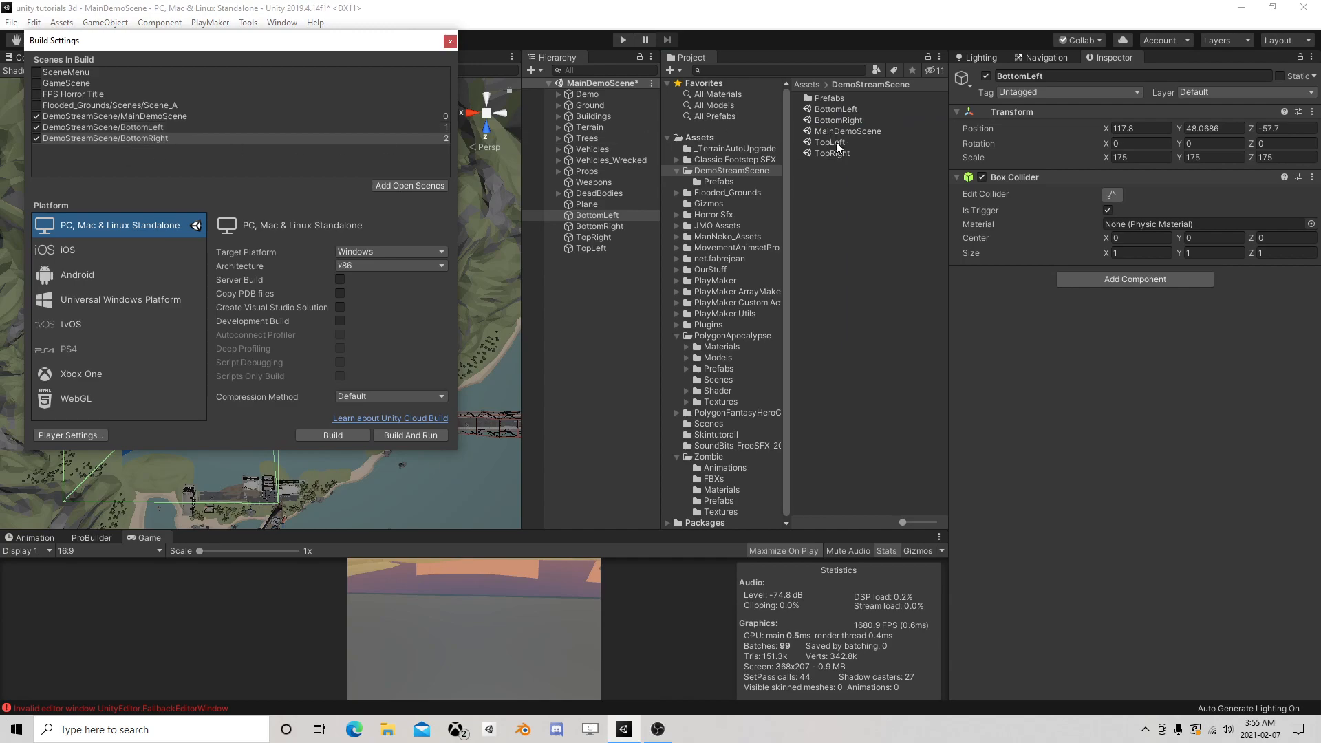
pyautogui.moveTo(836, 141); pyautogui.dragTo(107, 159)
pyautogui.moveTo(840, 159); pyautogui.dragTo(146, 164)
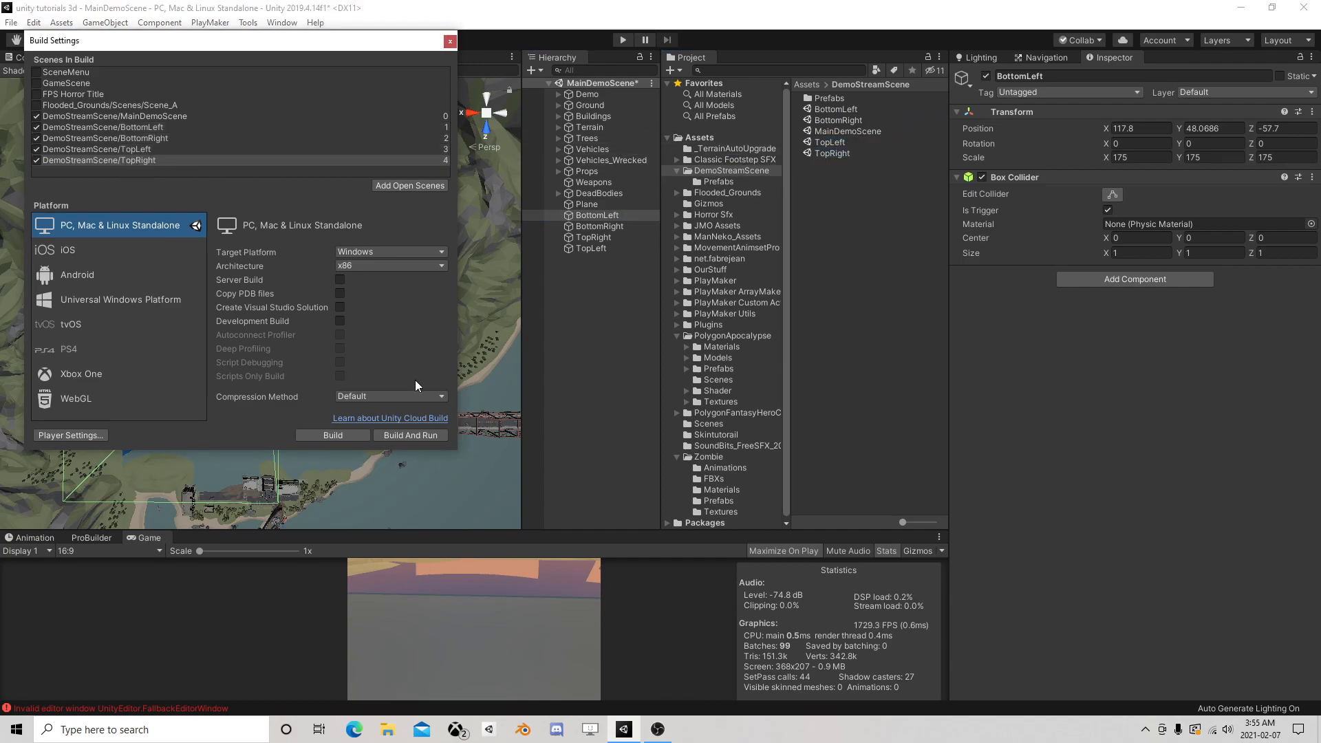
pyautogui.click(451, 42)
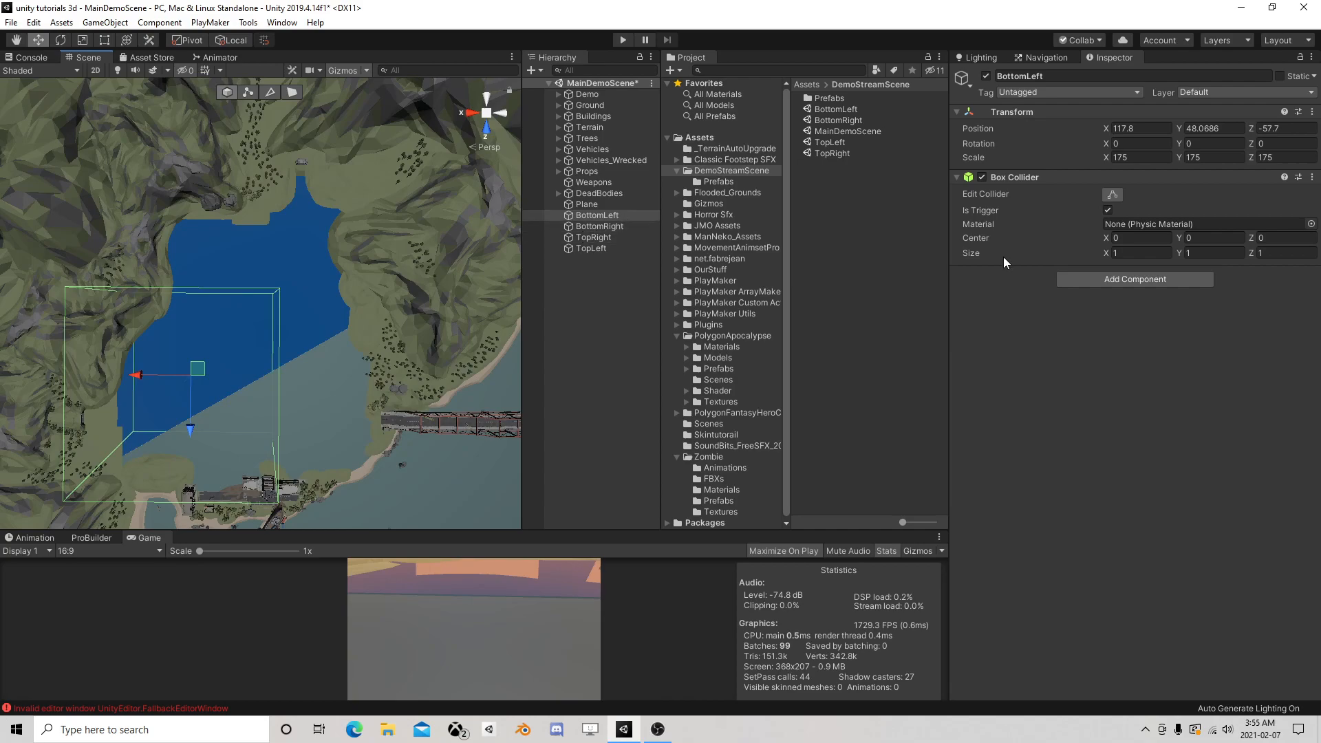
# Step: Move the Main Camera out of the Demo group to the root level of MainDemoScene
pyautogui.click(1114, 279)
pyautogui.click(811, 256)
pyautogui.click(558, 94)
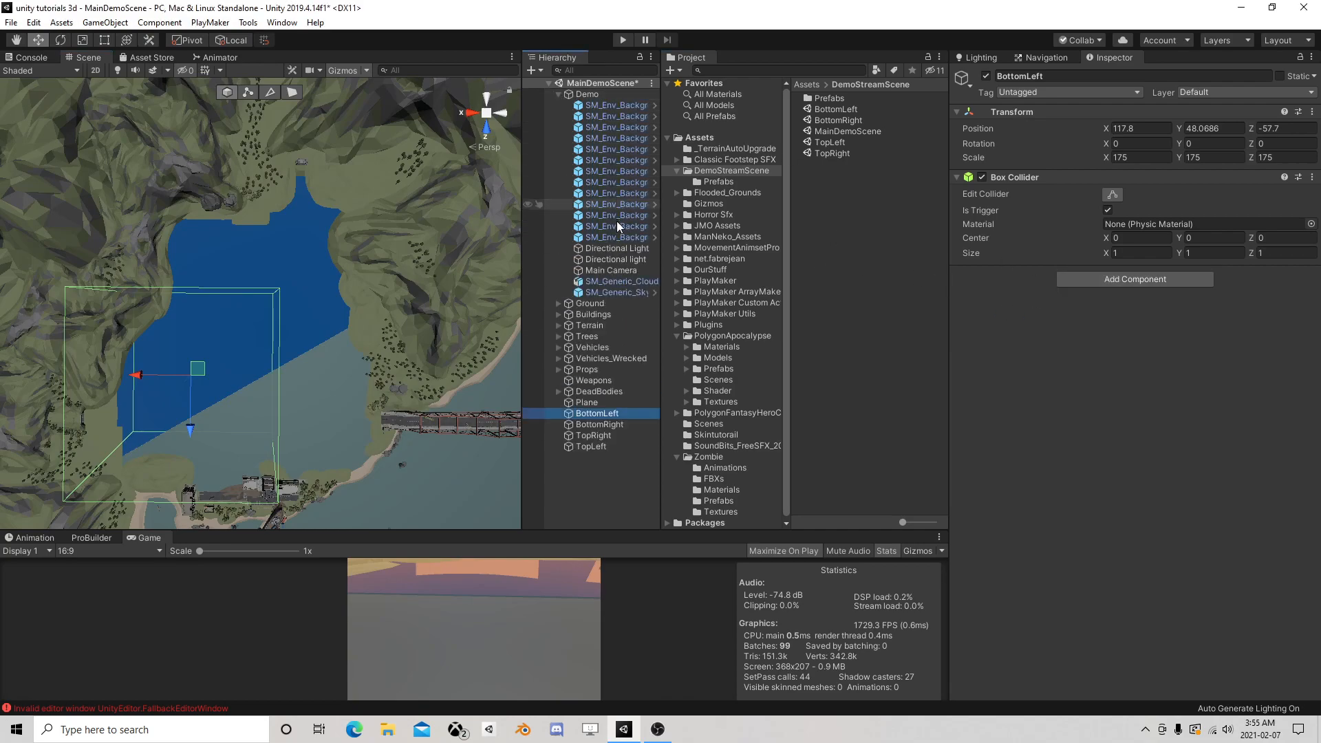
pyautogui.moveTo(617, 275); pyautogui.dragTo(592, 97)
pyautogui.click(559, 106)
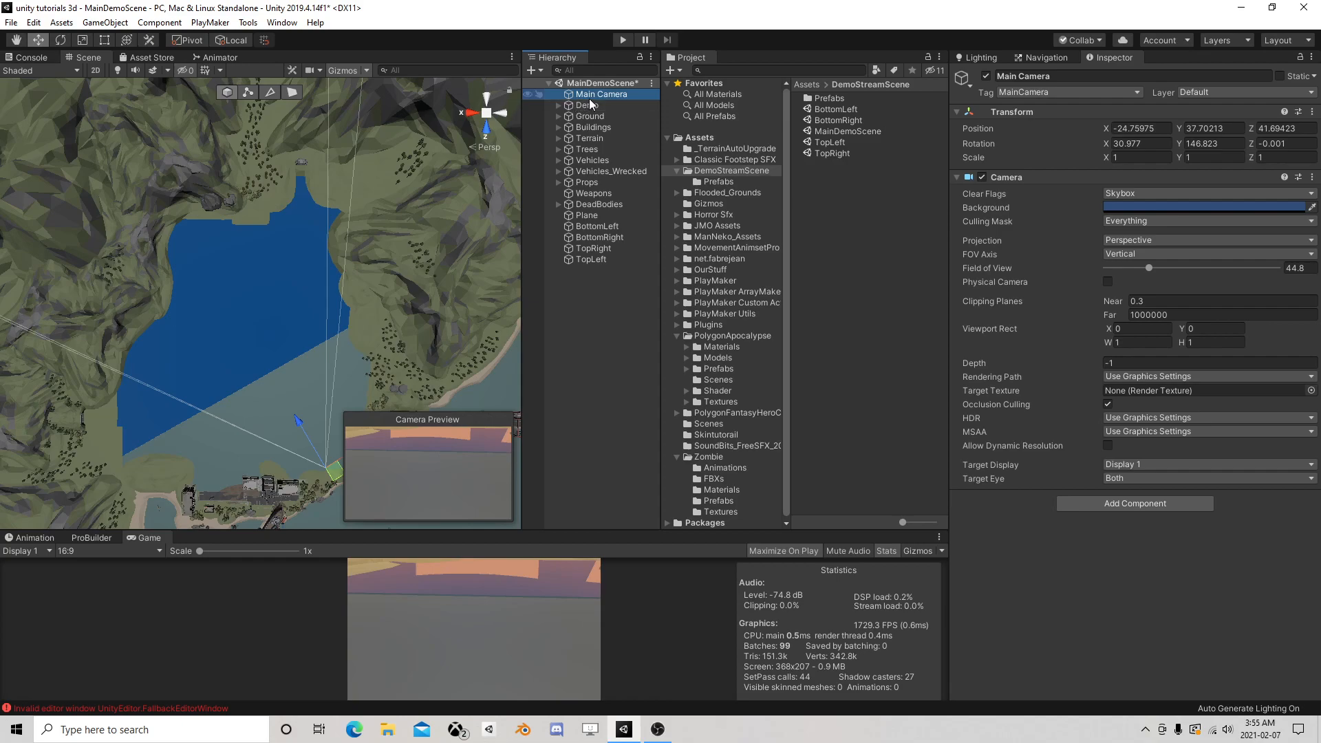
# Step: Inspect the two directional lights inside the Demo group
pyautogui.click(556, 106)
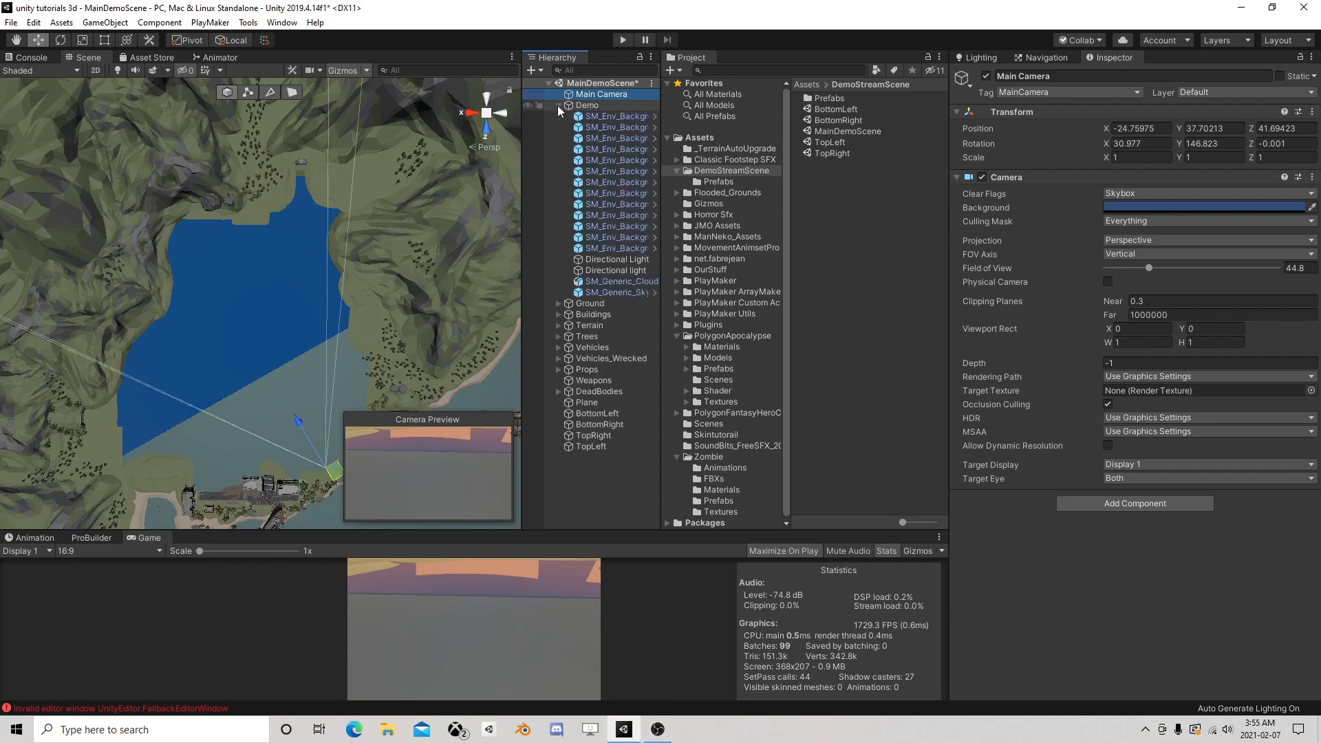
pyautogui.click(616, 270)
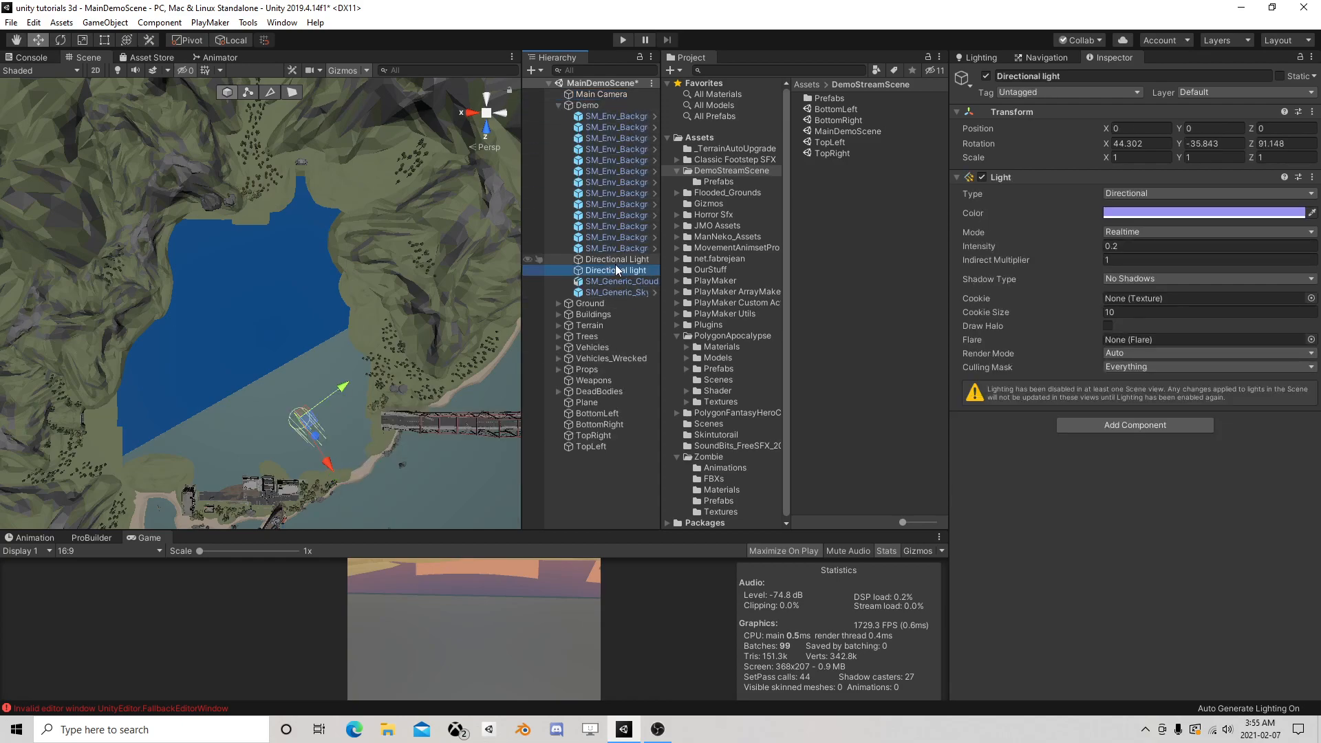
pyautogui.click(615, 260)
pyautogui.click(618, 271)
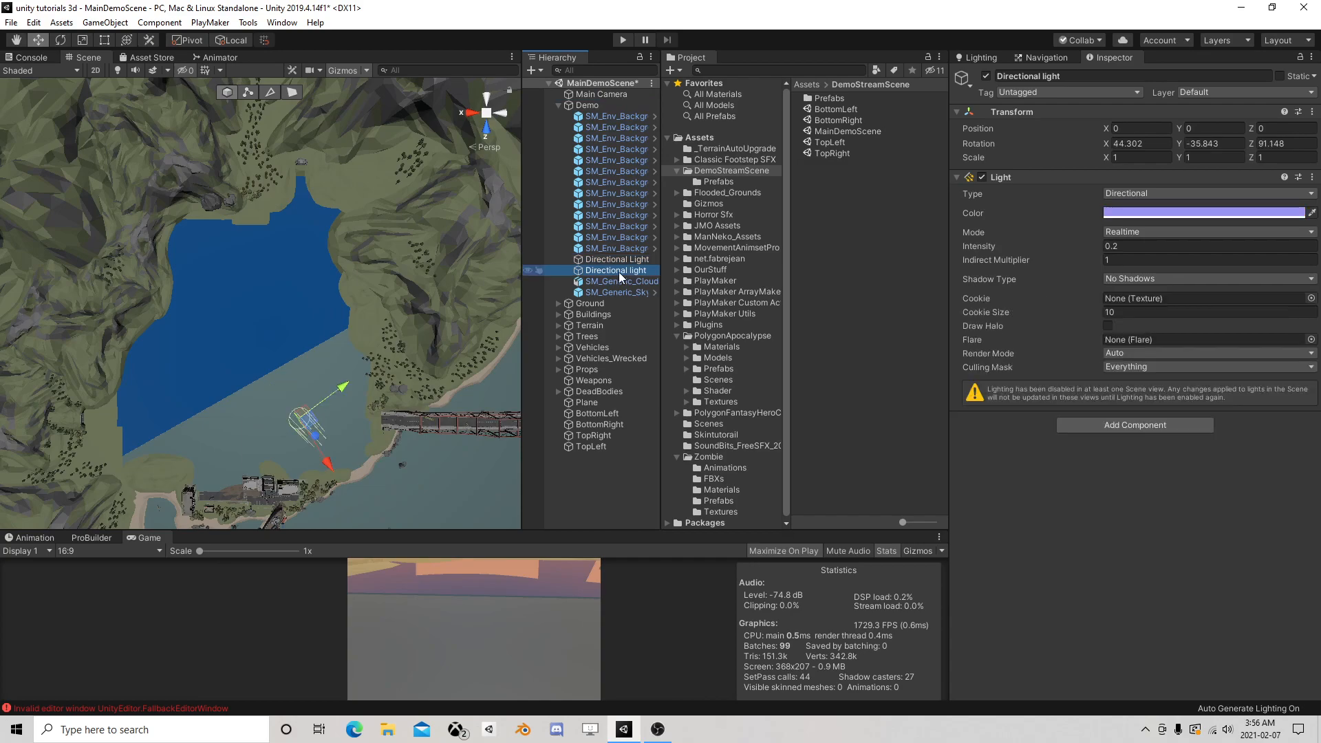
# Step: Collapse the Demo group and set the Main Camera's tag to Player
pyautogui.click(559, 104)
pyautogui.click(597, 95)
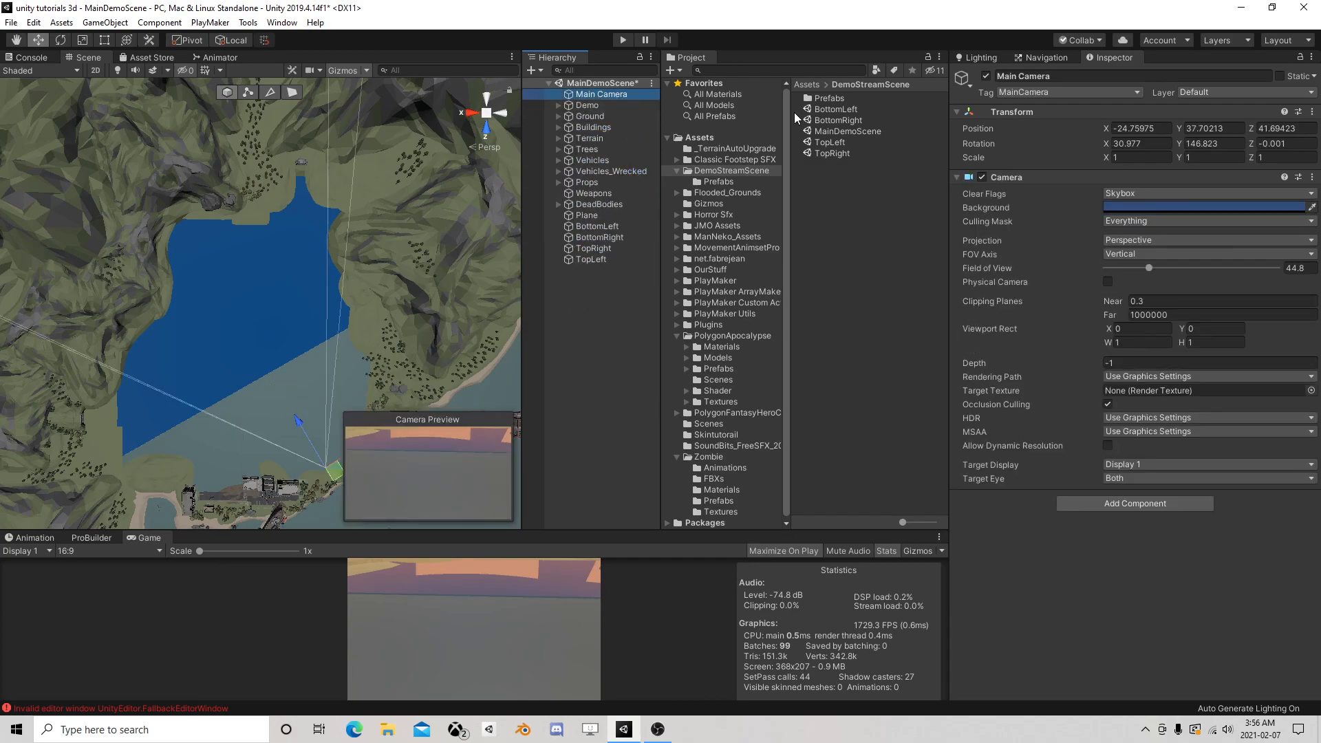
pyautogui.click(1018, 92)
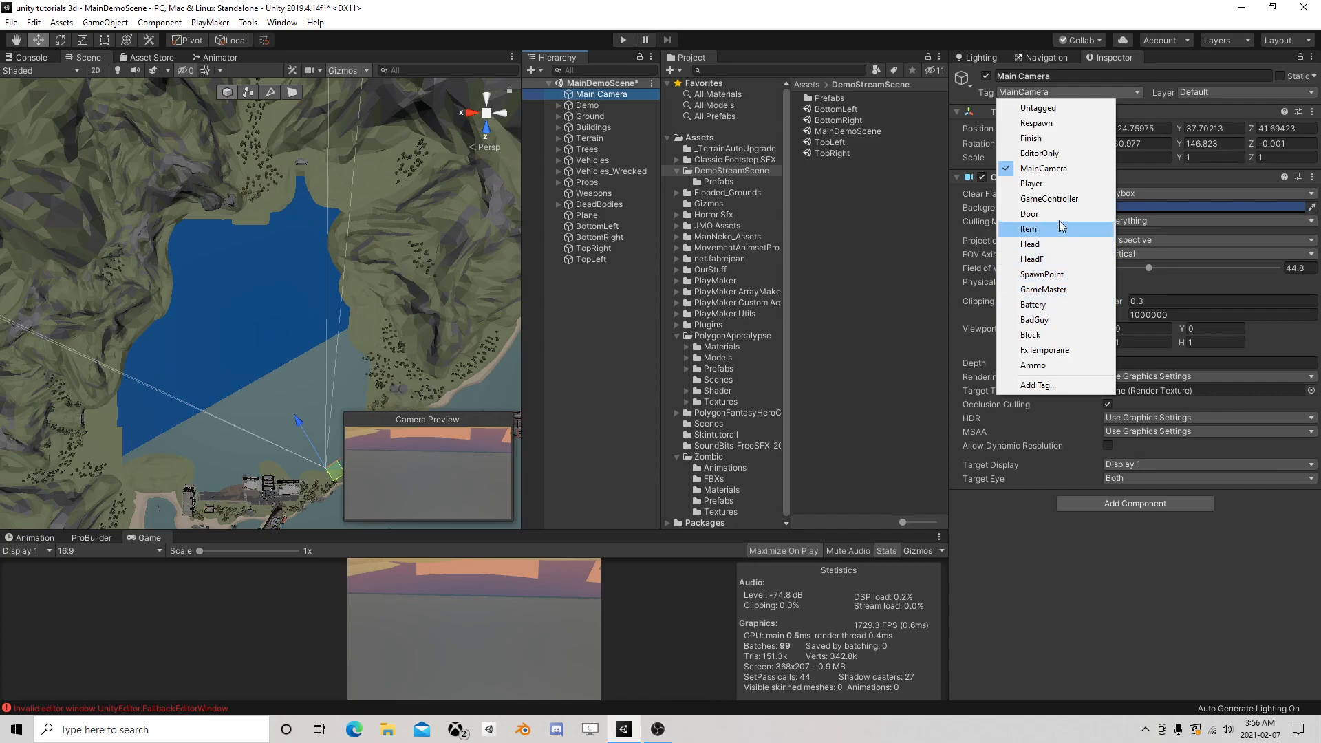
pyautogui.click(1046, 184)
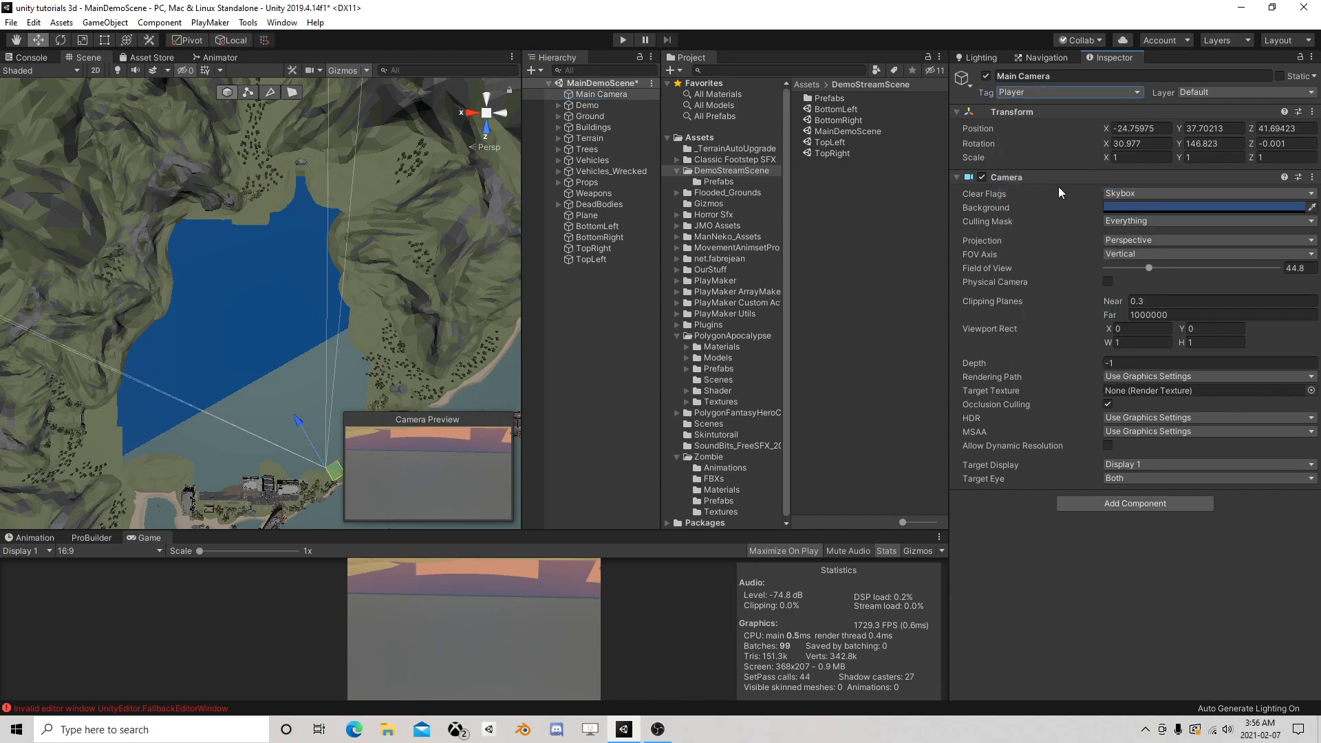
# Step: Add a Rigidbody to the Main Camera with Use Gravity off and Is Kinematic on, plus a Capsule Collider
pyautogui.click(1107, 502)
pyautogui.click(1097, 538)
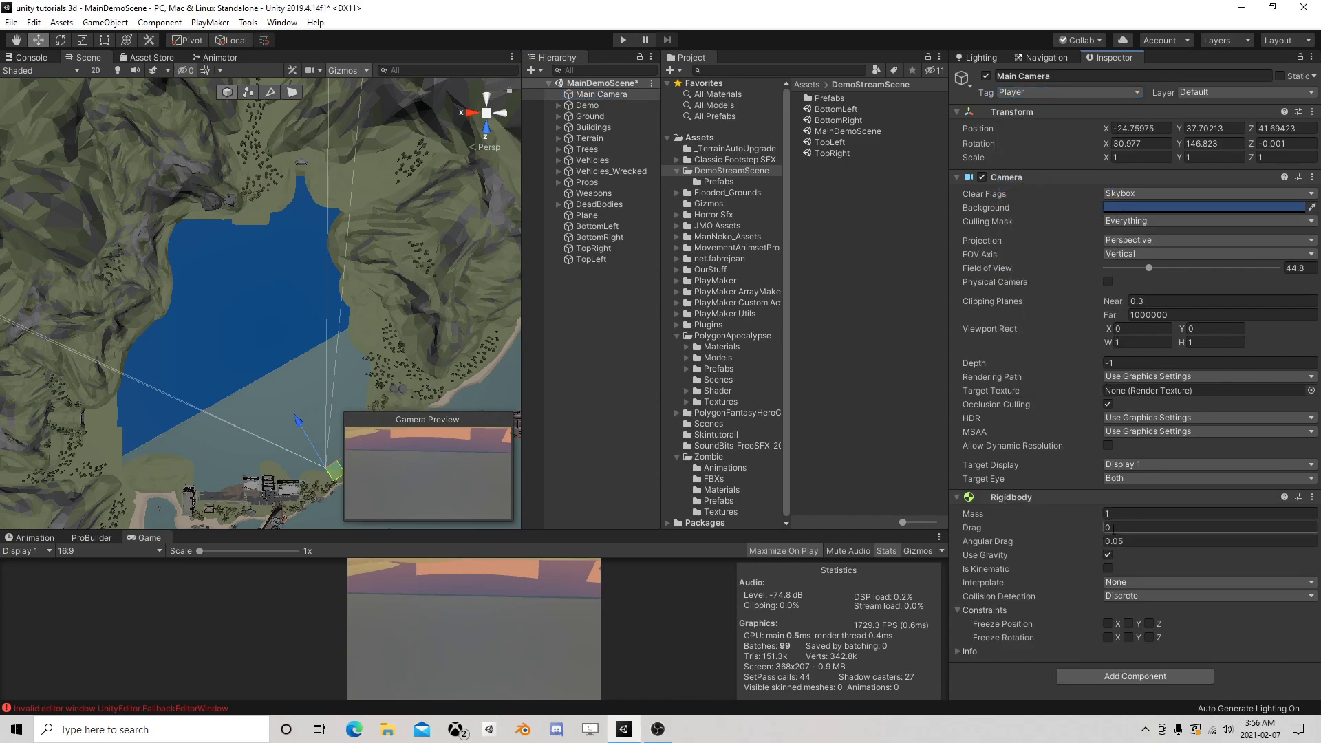
pyautogui.click(1108, 555)
pyautogui.click(1108, 568)
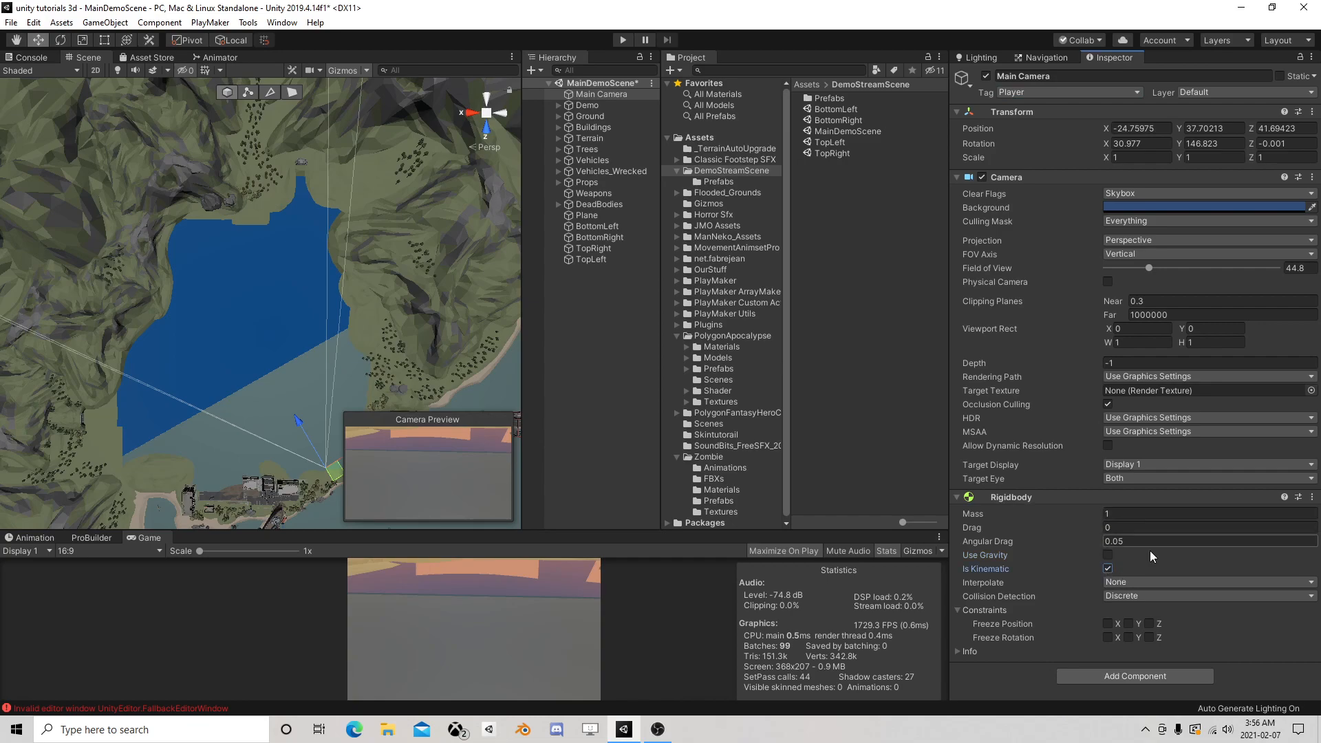
pyautogui.click(1142, 679)
pyautogui.write('cap')
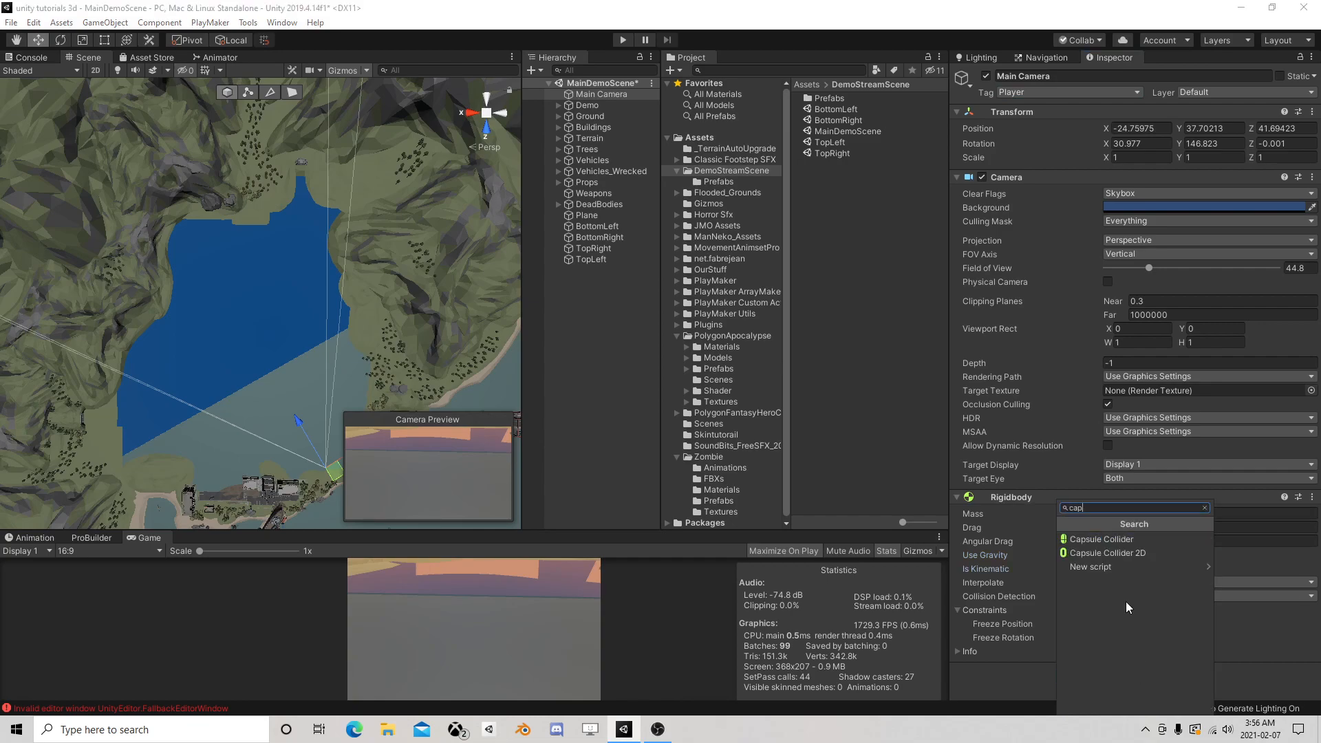
pyautogui.click(1122, 540)
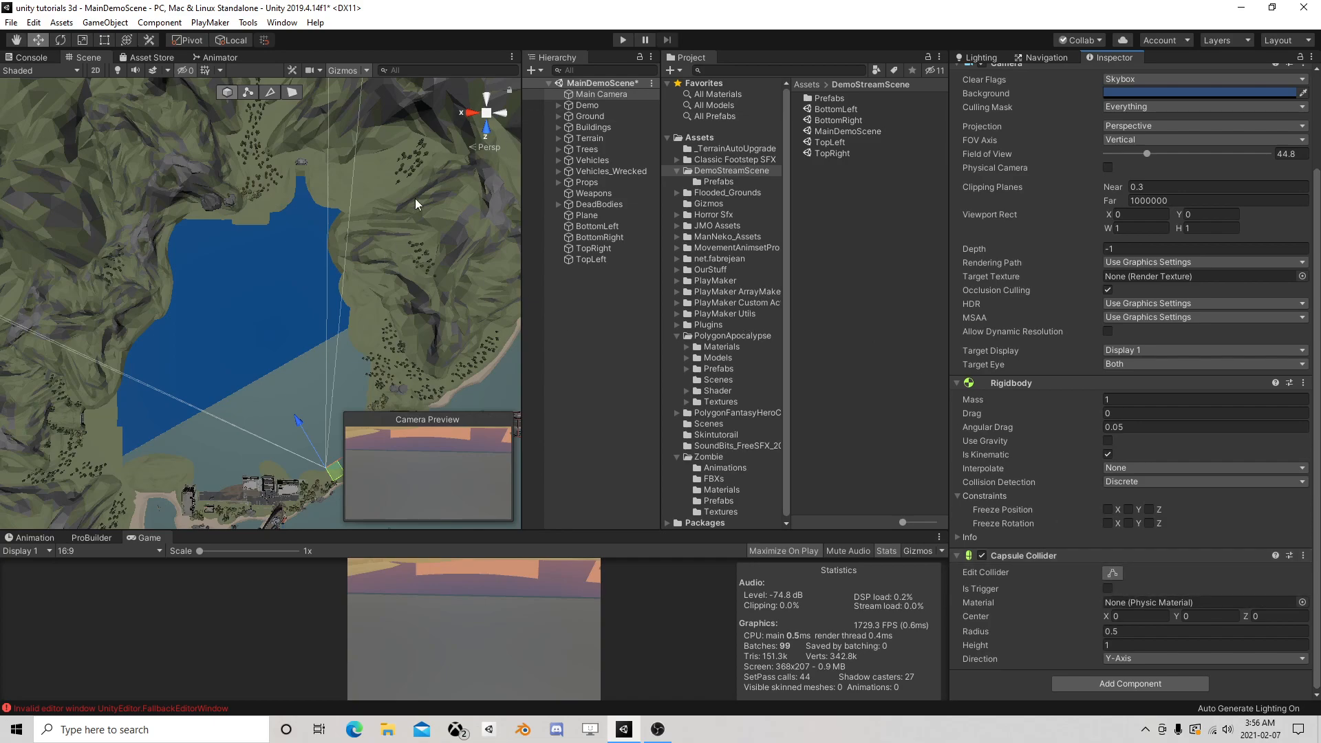
# Step: Move the Main Camera back until its preview frames the whole map, and set its far clipping plane to 1000
pyautogui.scroll(-3, 262, 307)
pyautogui.moveTo(287, 387); pyautogui.dragTo(390, 501)
pyautogui.scroll(-5, 126, 287)
pyautogui.moveTo(263, 381); pyautogui.dragTo(180, 252, button='middle')
pyautogui.moveTo(246, 318); pyautogui.dragTo(329, 468)
pyautogui.moveTo(230, 187); pyautogui.dragTo(270, 319, button='middle')
pyautogui.click(1106, 198)
pyautogui.write('1000')
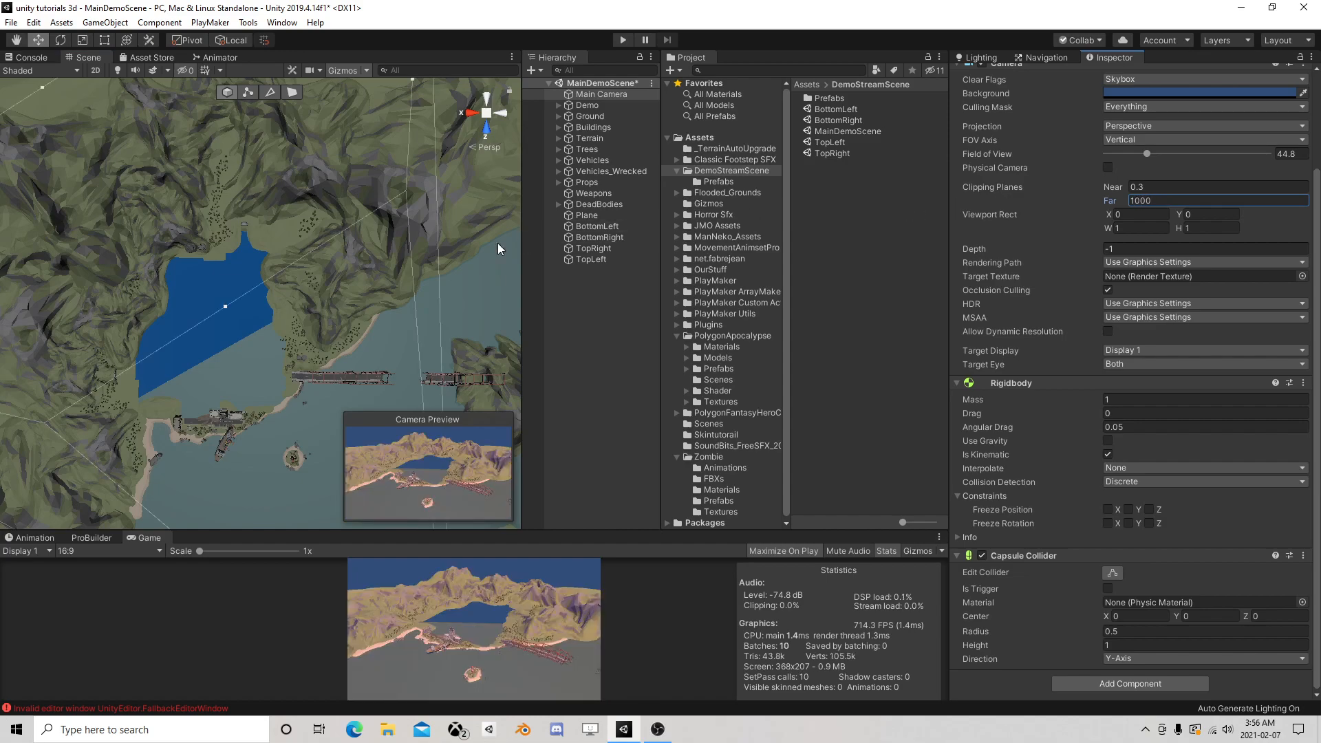
# Step: Add a PlayMakerFSM component to the BottomLeft trigger box and open its state machine for editing
pyautogui.moveTo(314, 234); pyautogui.dragTo(368, 176, button='middle')
pyautogui.scroll(5, 307, 205)
pyautogui.scroll(4, 367, 176)
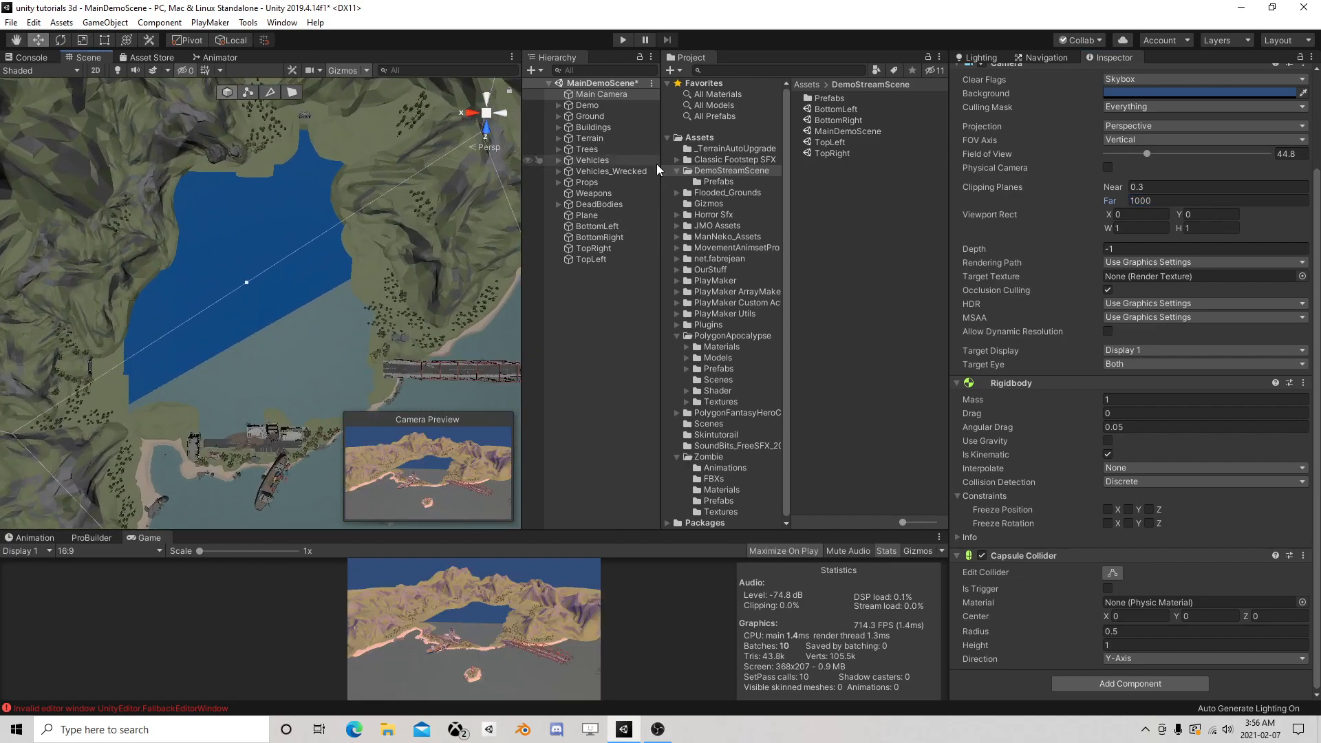
pyautogui.click(598, 226)
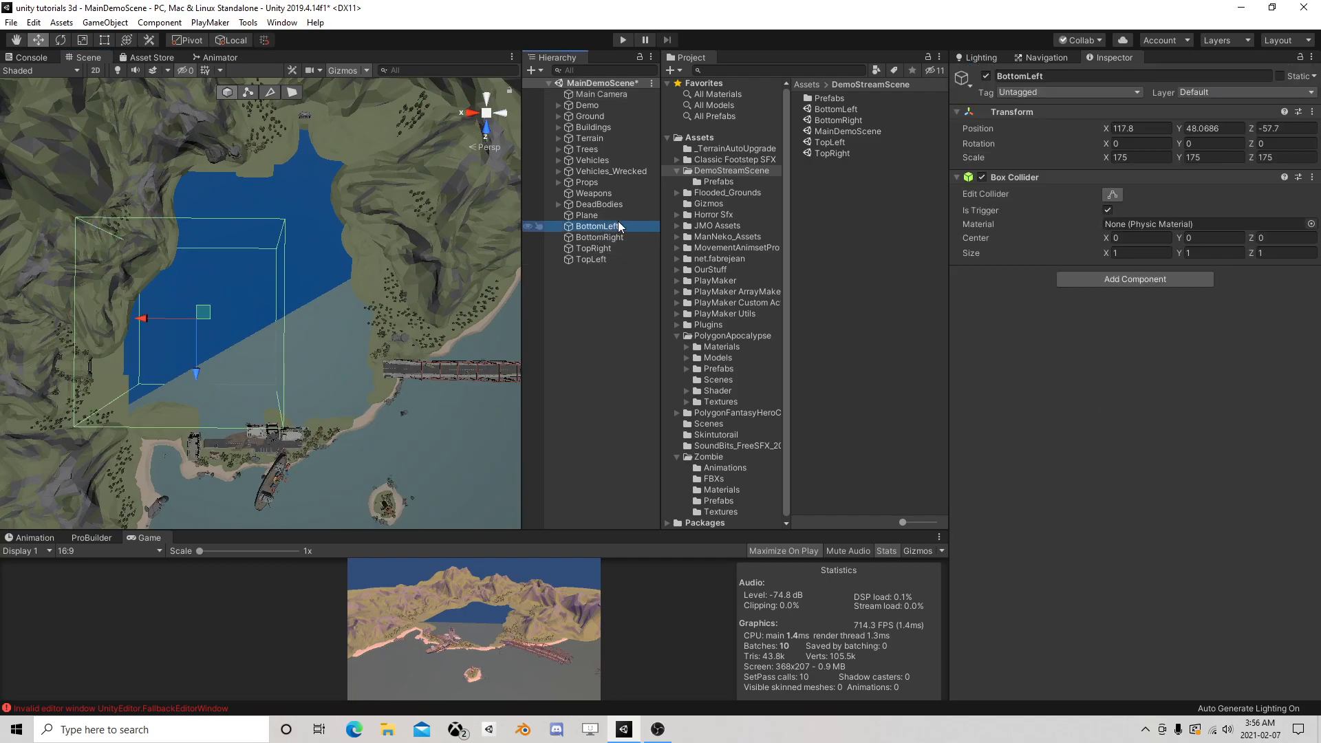
pyautogui.click(1115, 279)
pyautogui.write('fsm')
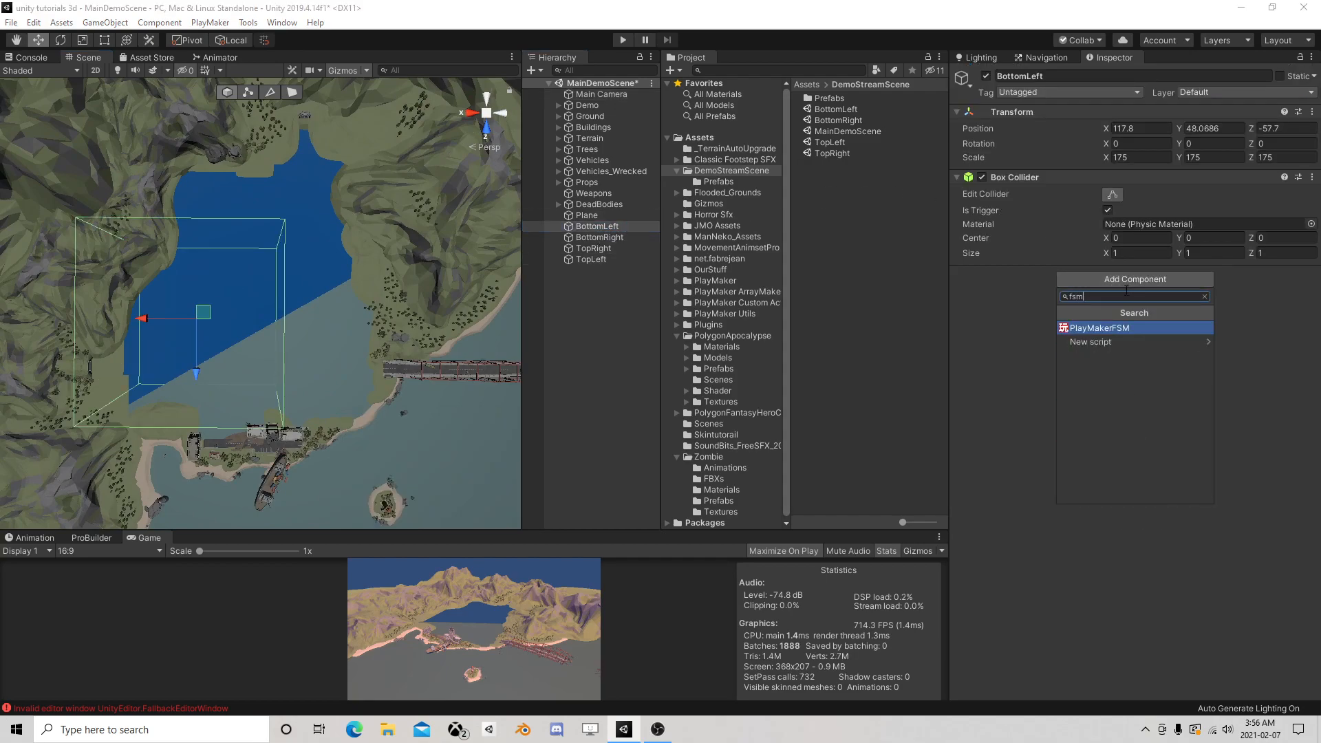
pyautogui.click(1124, 329)
pyautogui.click(1299, 290)
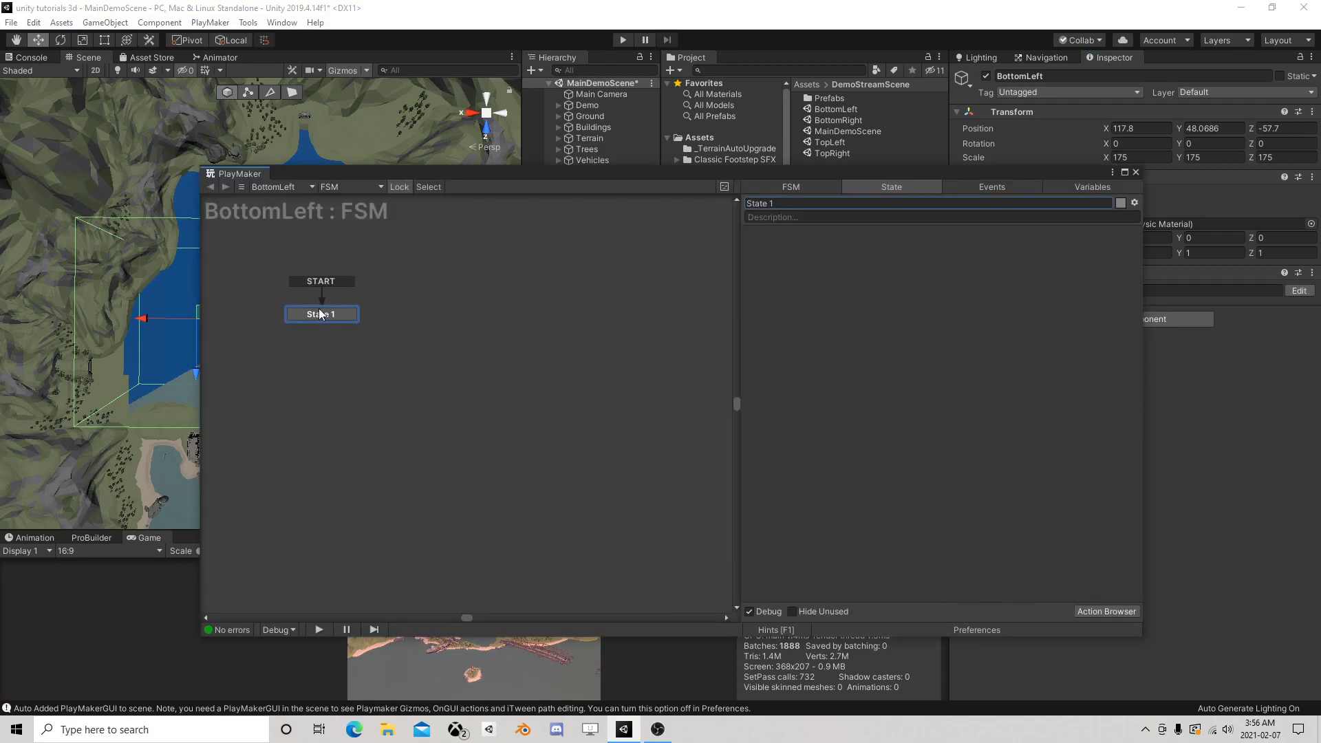
# Step: Add a Trigger Event action to State 1 of the BottomLeft FSM
pyautogui.click(1104, 612)
pyautogui.write('trigger')
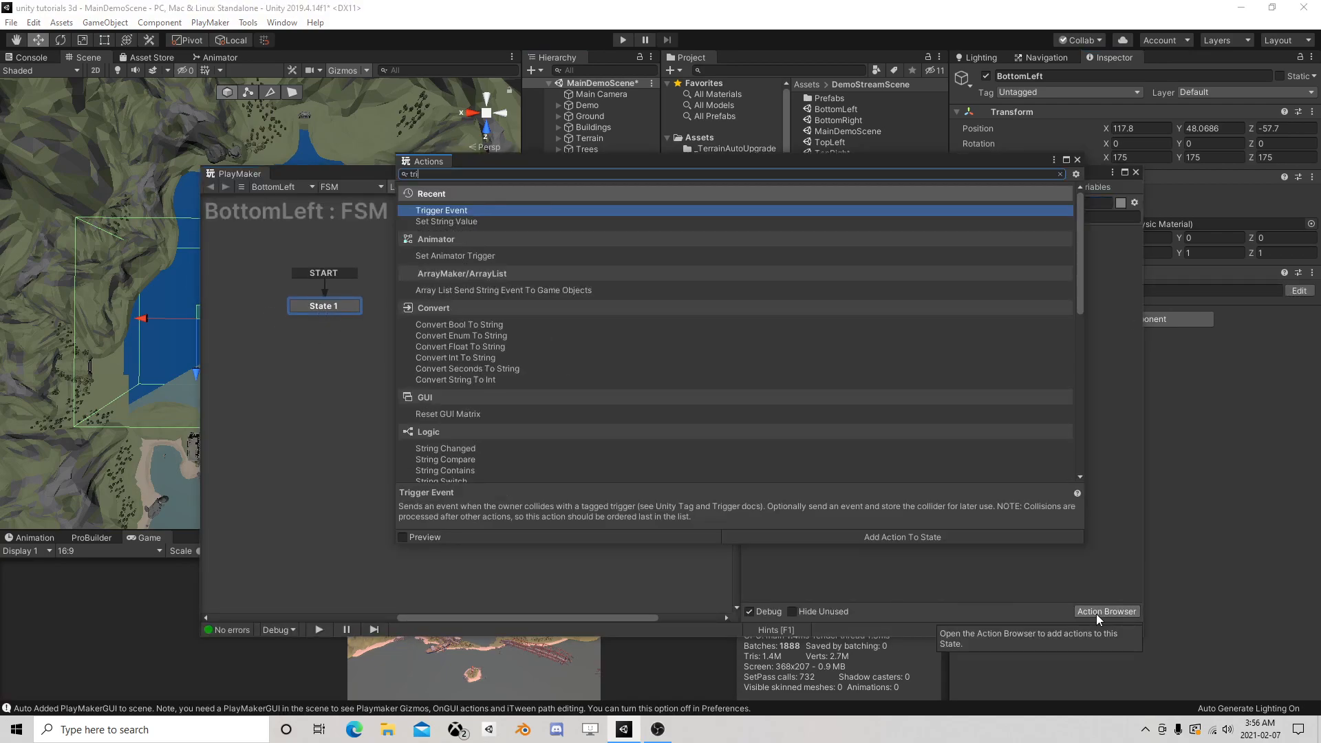
pyautogui.doubleClick(464, 211)
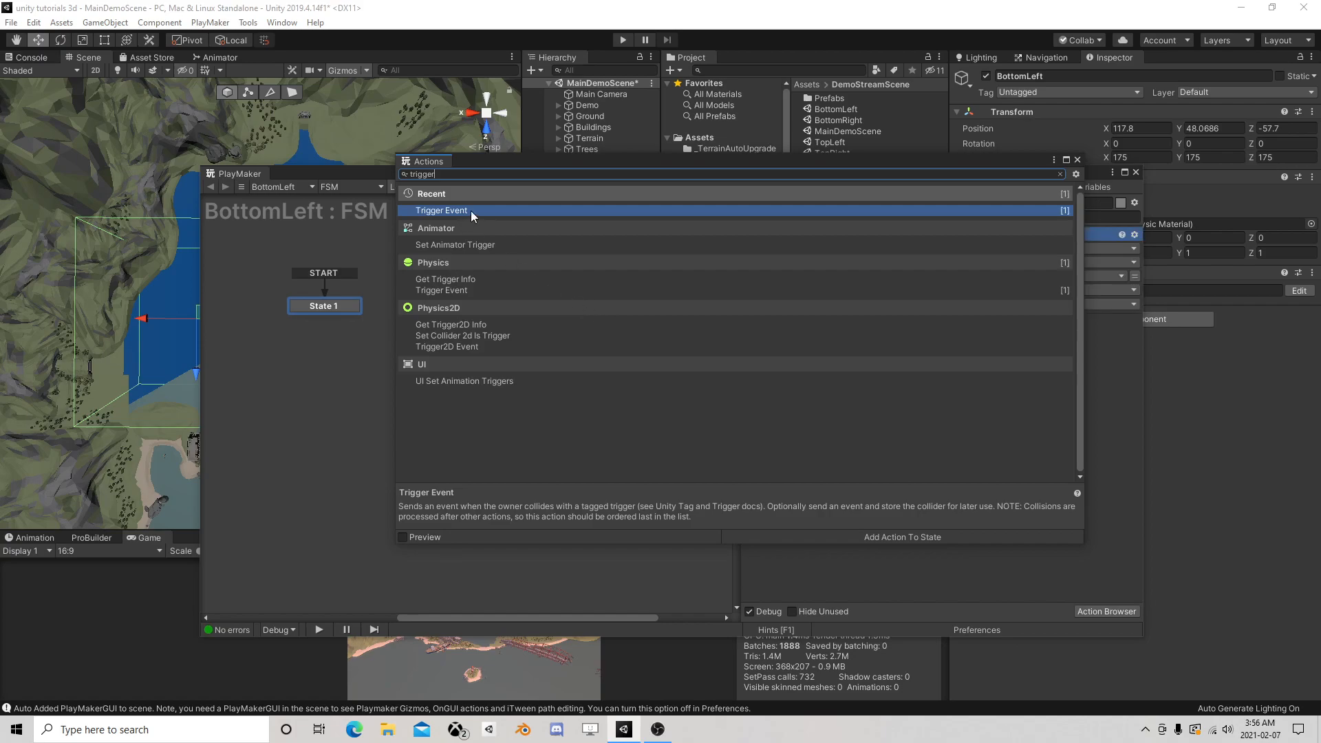
pyautogui.click(1077, 159)
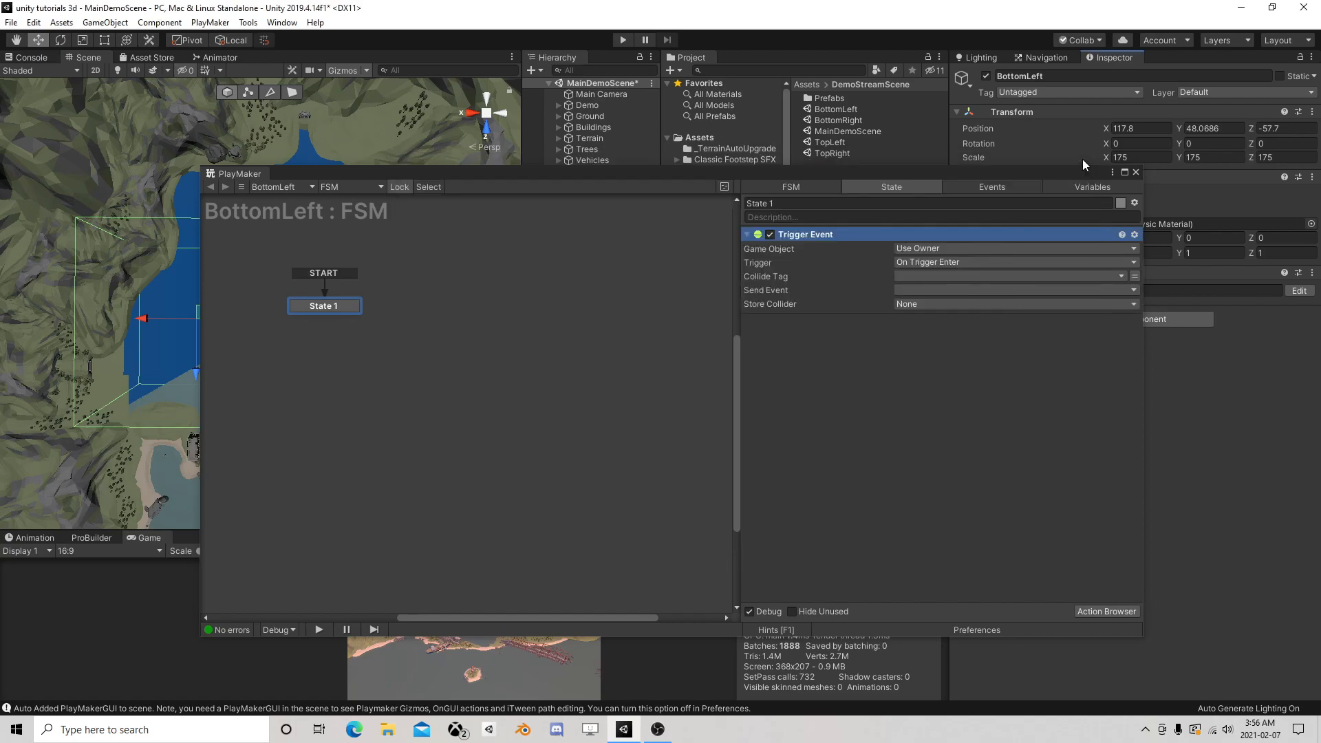
# Step: Set State 1's Trigger Event to collide tag Player, send a new event named load, and add load as a transition
pyautogui.click(921, 275)
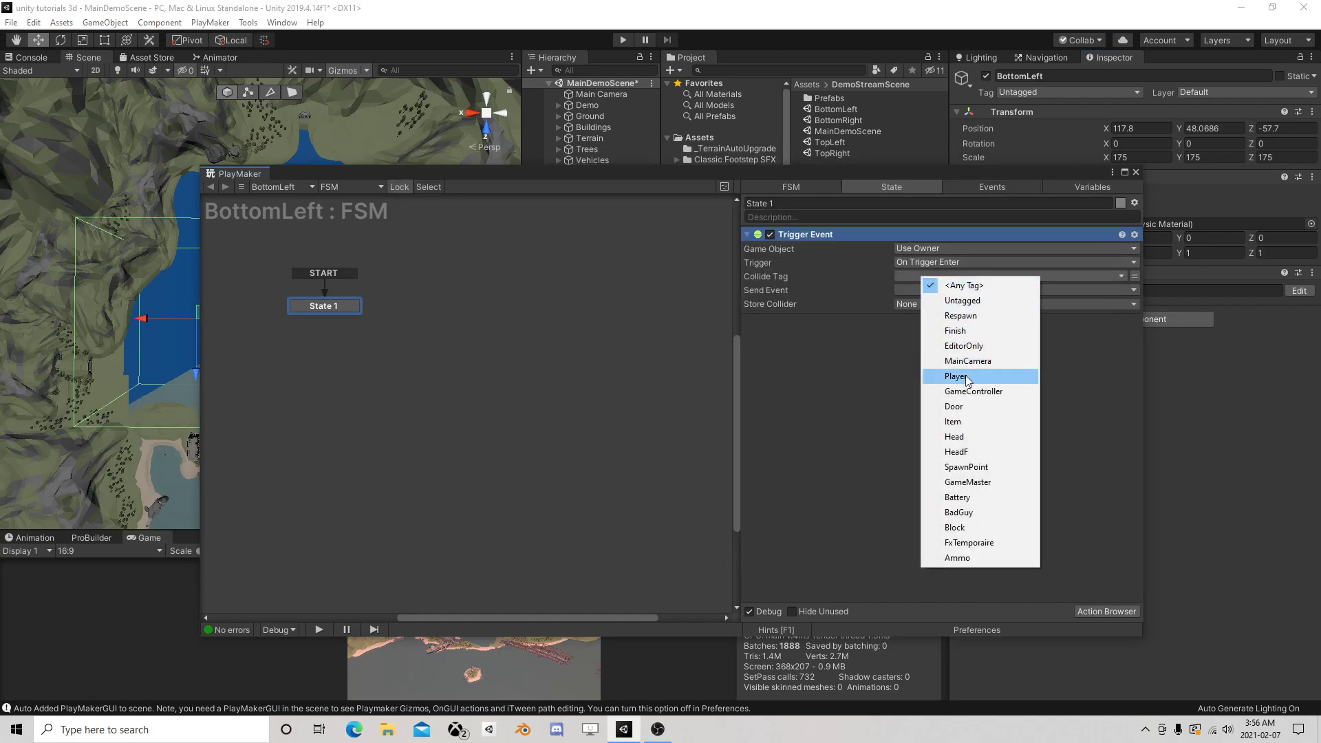
pyautogui.click(938, 372)
pyautogui.click(924, 290)
pyautogui.click(940, 374)
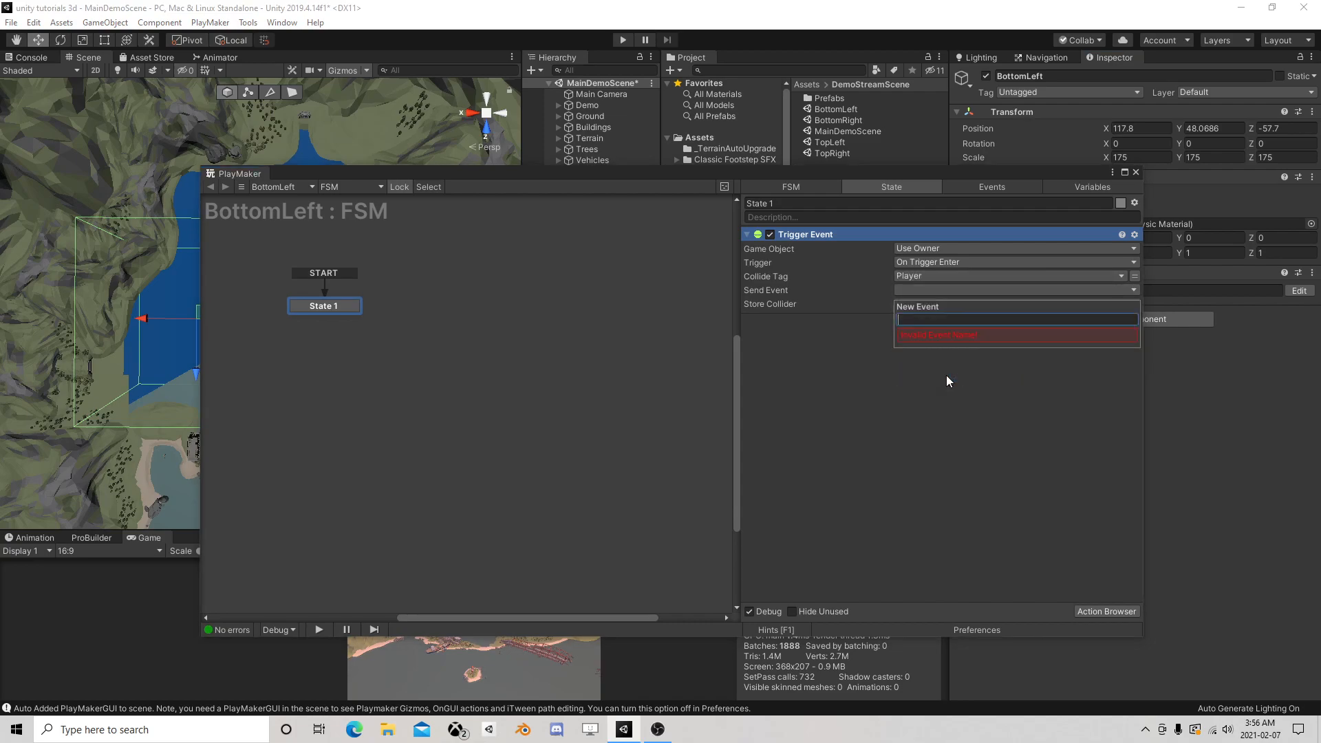
pyautogui.write('load')
pyautogui.press('Return')
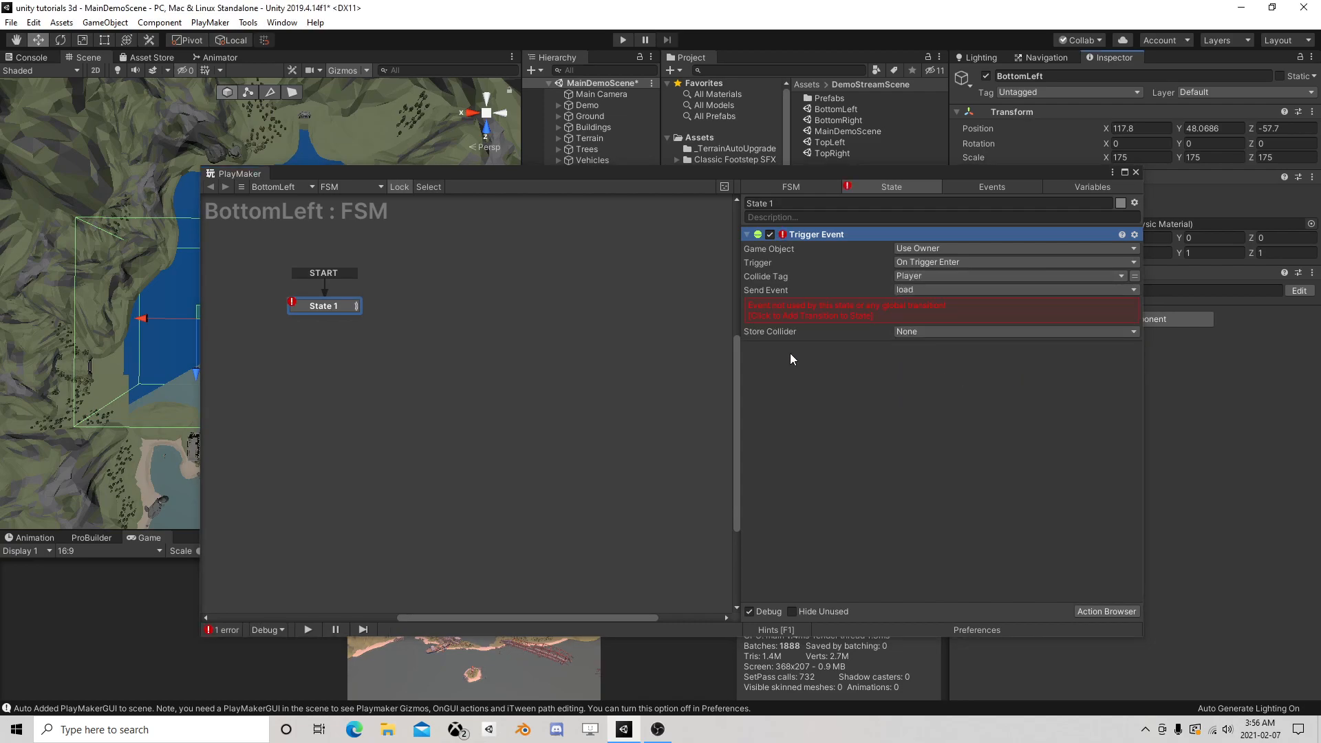
pyautogui.click(786, 313)
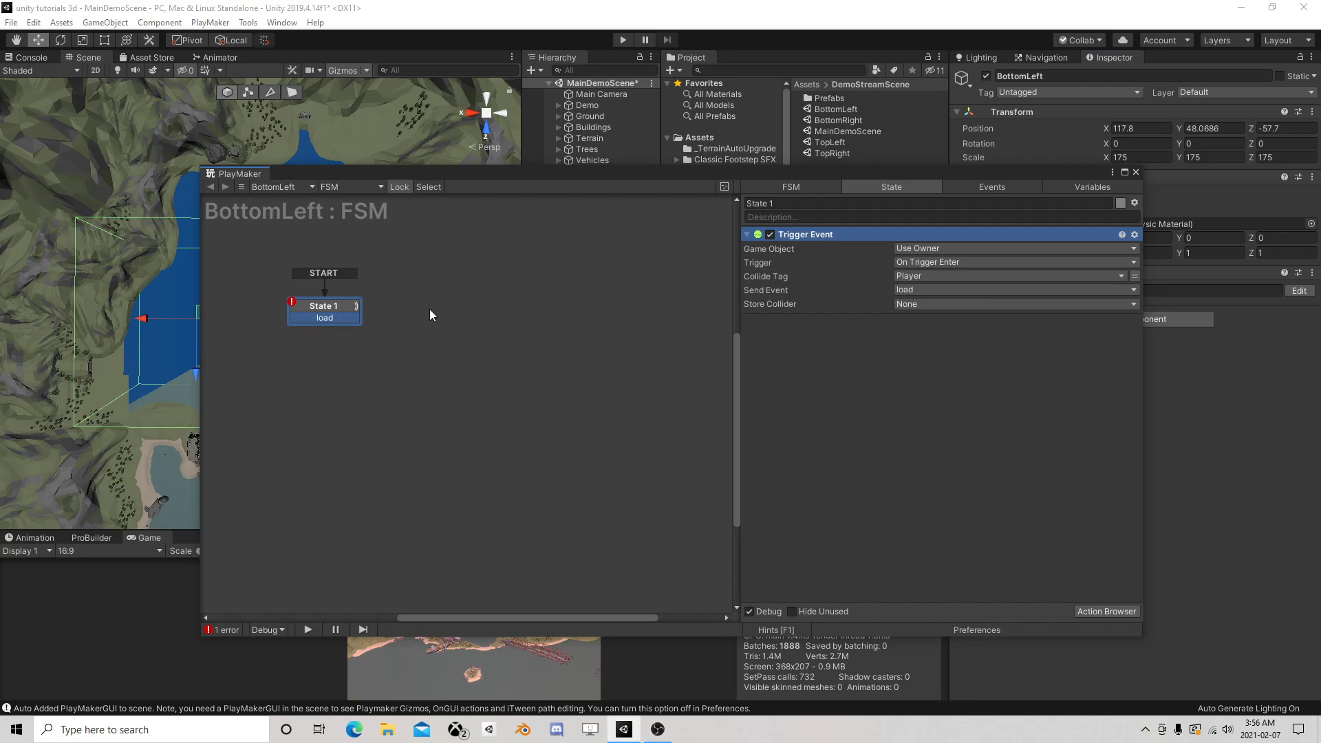
pyautogui.rightClick(430, 308)
pyautogui.click(454, 316)
pyautogui.moveTo(345, 318); pyautogui.dragTo(445, 320)
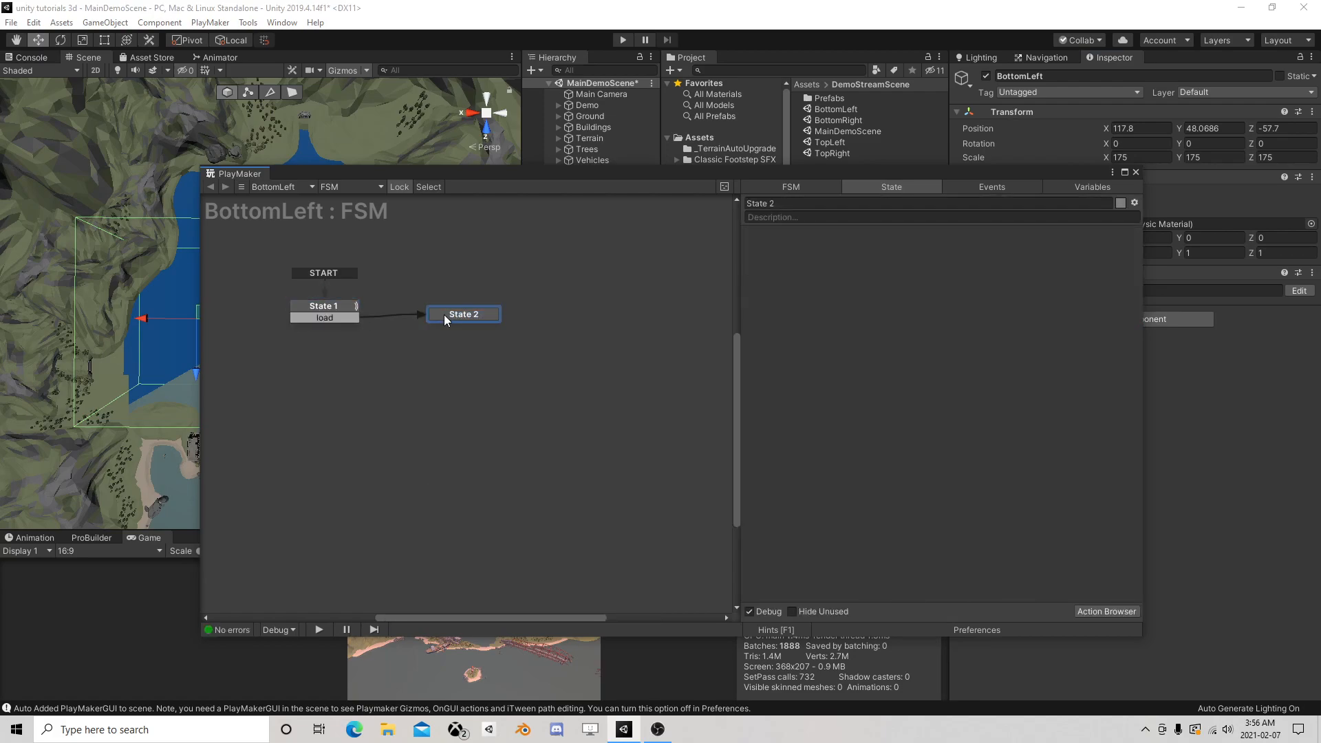
pyautogui.click(340, 304)
pyautogui.click(472, 315)
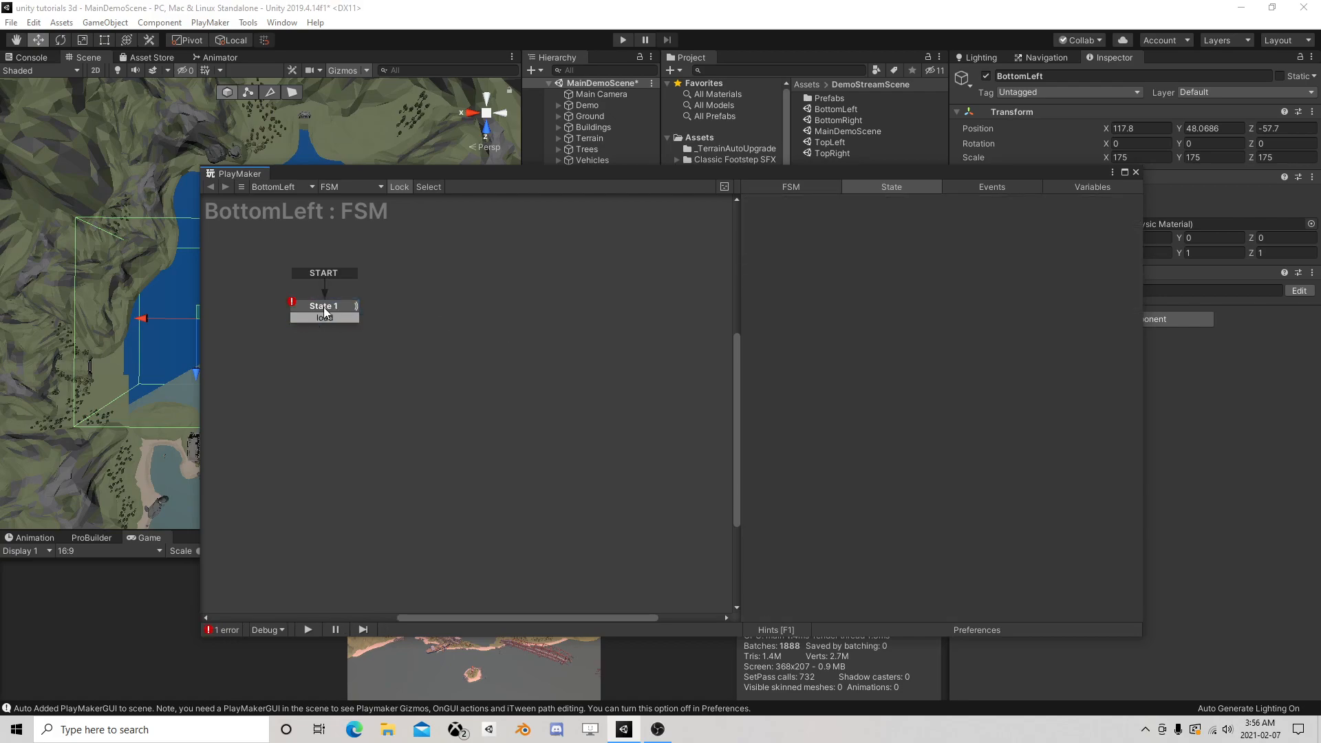
# Step: Duplicate State 1 as State 2 beside it and connect State 1's load transition to State 2
pyautogui.click(323, 307)
pyautogui.rightClick(324, 305)
pyautogui.click(383, 386)
pyautogui.rightClick(396, 307)
pyautogui.click(427, 323)
pyautogui.moveTo(433, 313); pyautogui.dragTo(453, 312)
pyautogui.moveTo(324, 317); pyautogui.dragTo(450, 313)
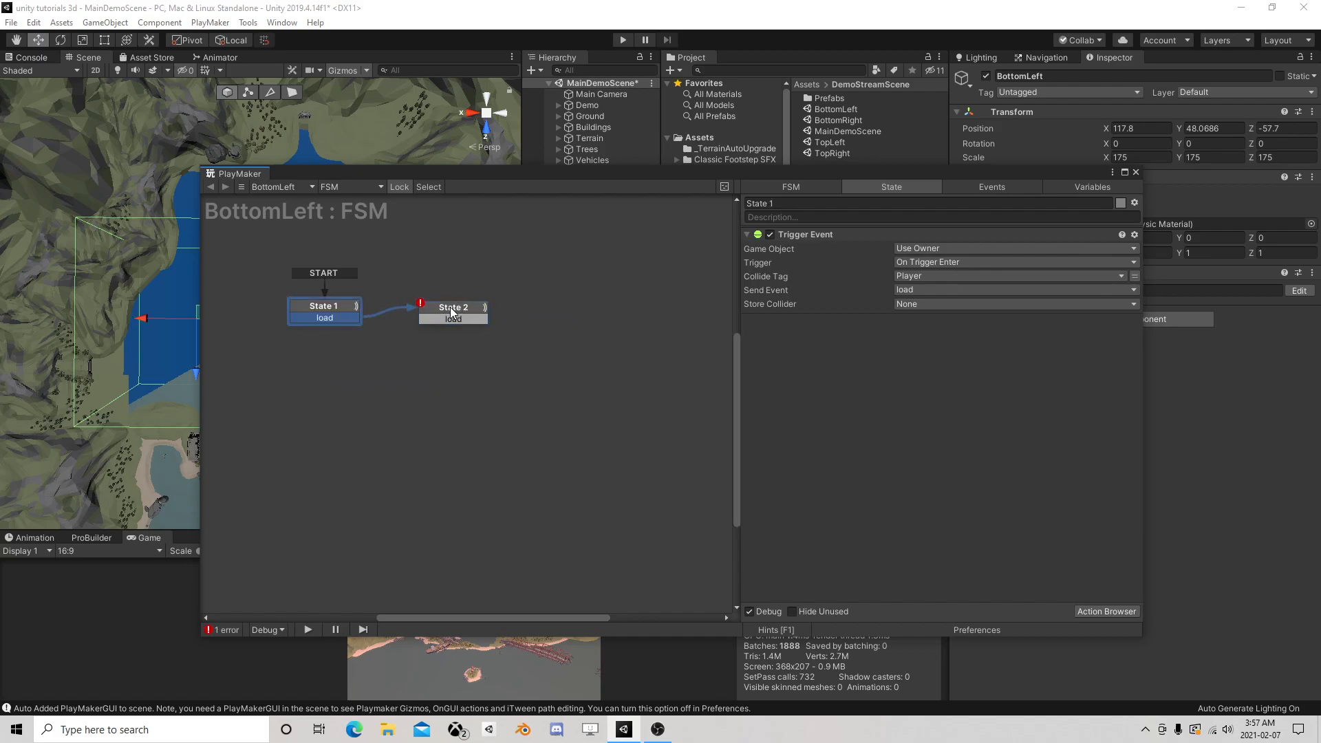
# Step: Set State 2's Trigger Event to On Trigger Exit, send a new event named unload, and add unload as a transition
pyautogui.click(907, 264)
pyautogui.click(926, 305)
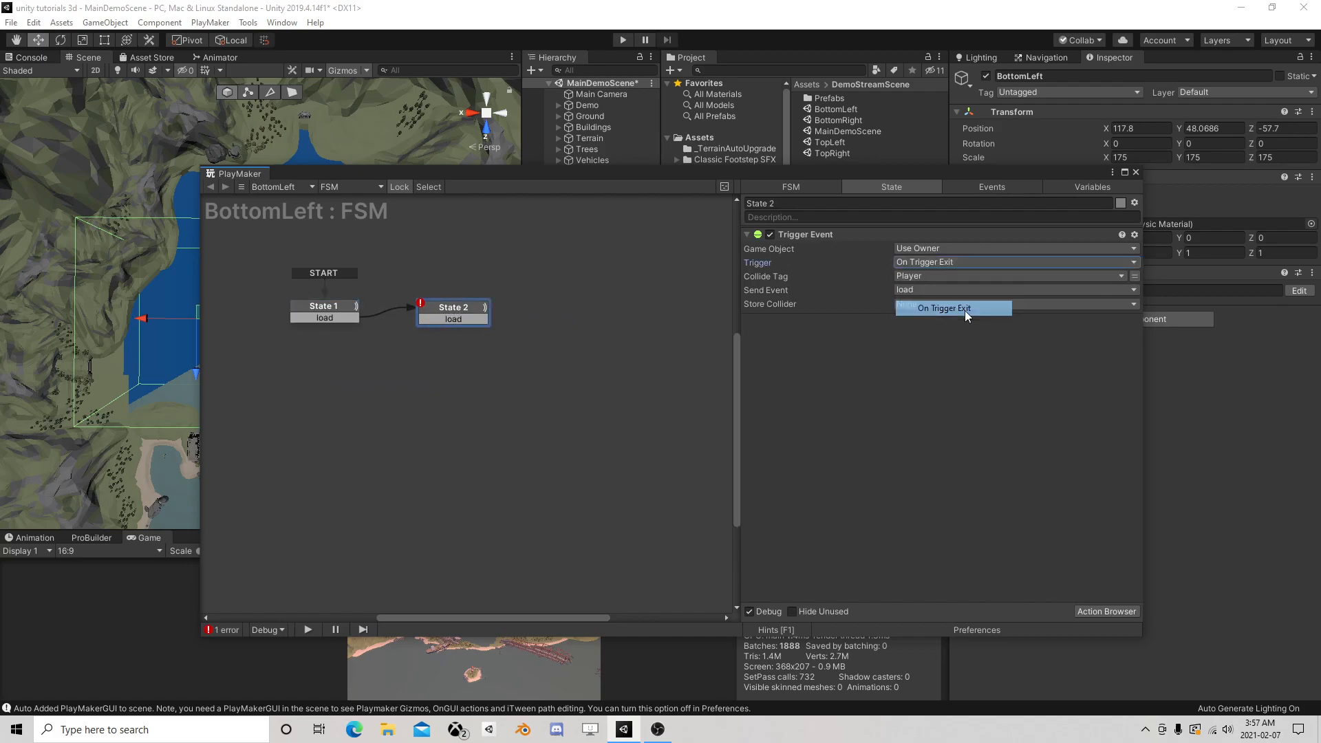
pyautogui.click(911, 289)
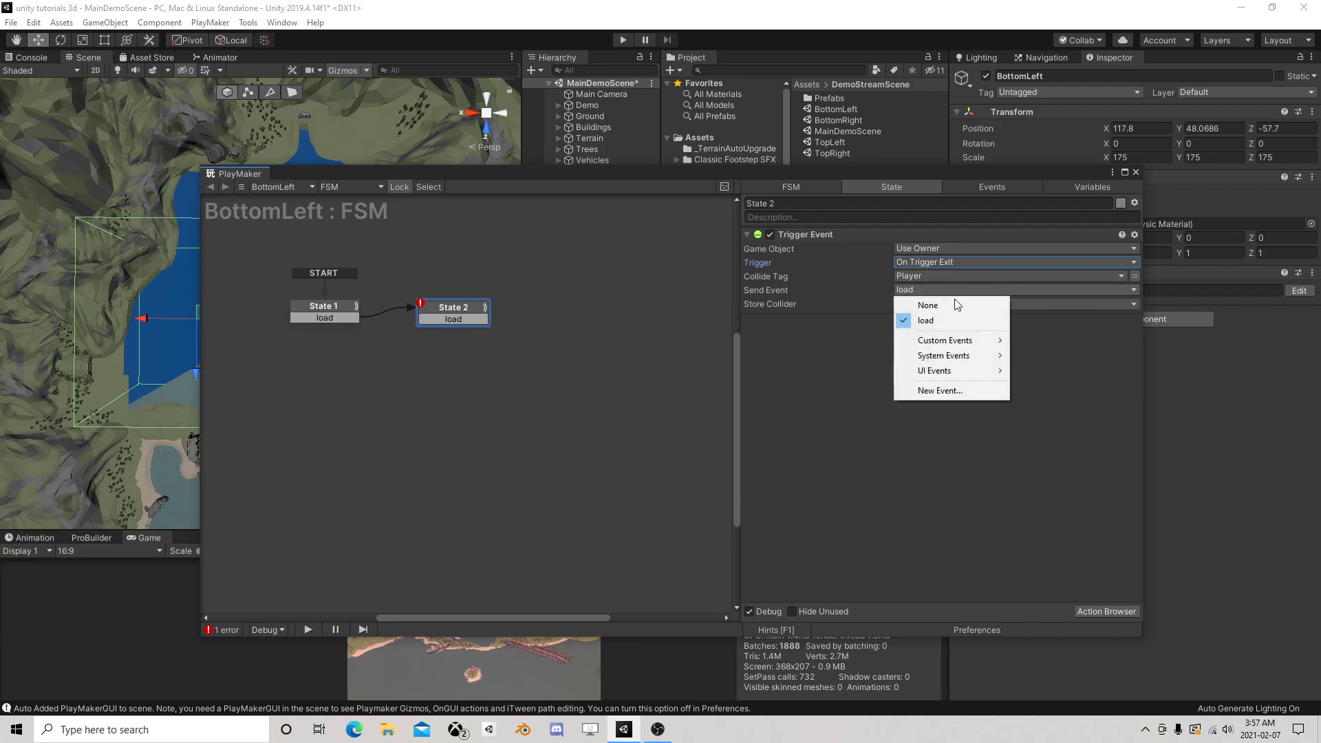
pyautogui.click(952, 388)
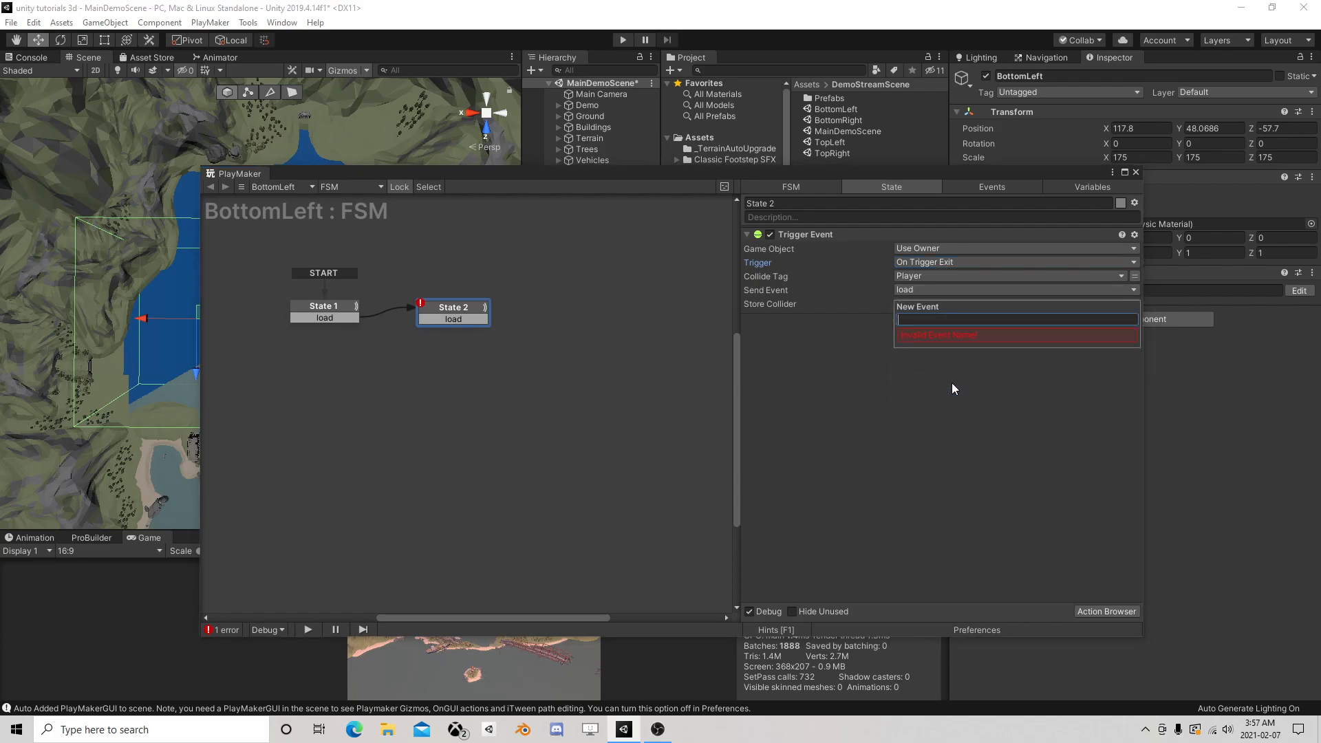
pyautogui.write('unload')
pyautogui.press('Return')
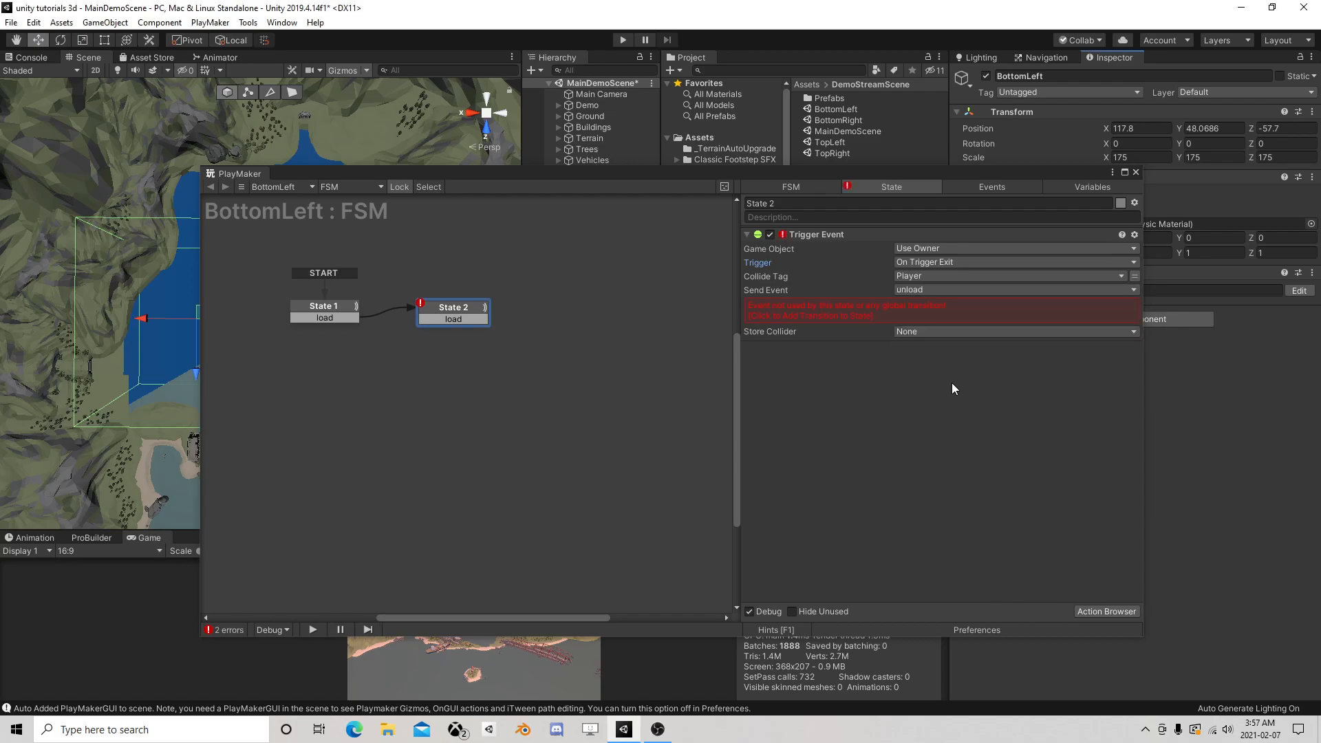
pyautogui.click(867, 315)
# Step: Delete the load transition from State 2 and connect its unload transition back to State 1
pyautogui.rightClick(457, 316)
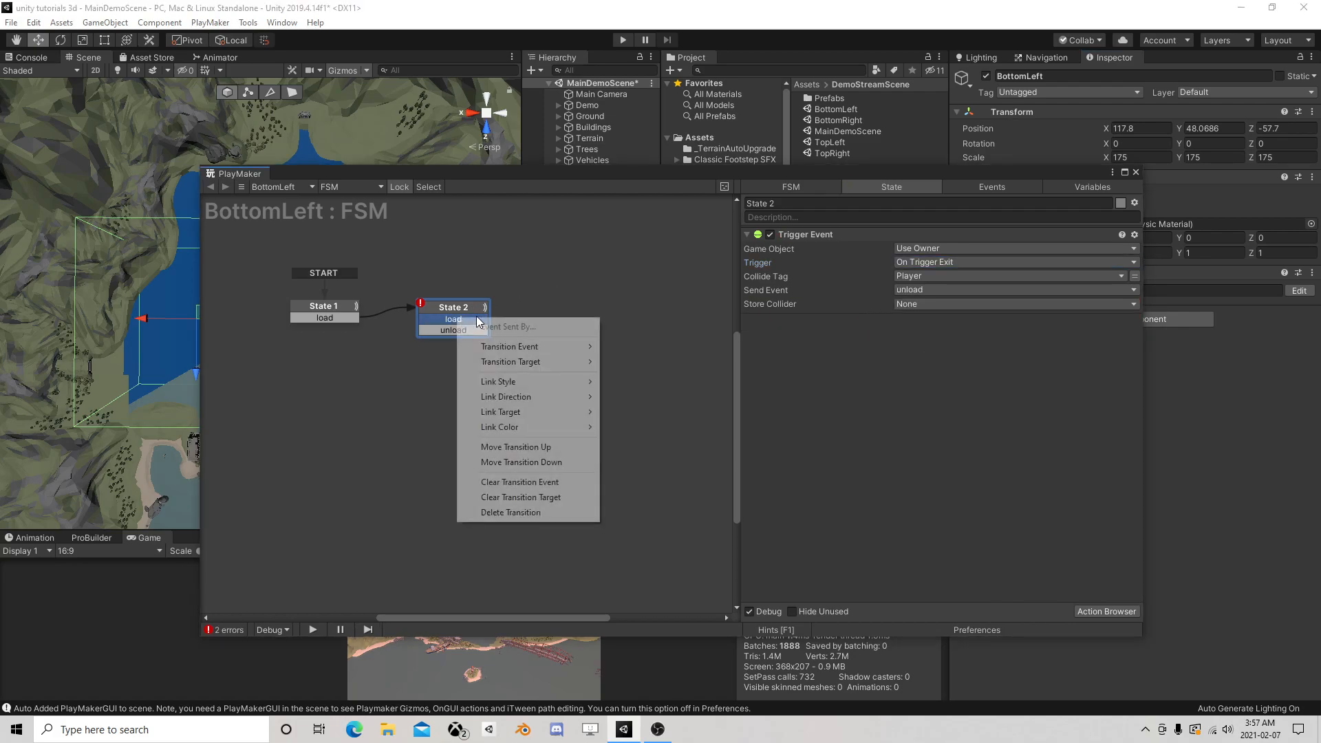
pyautogui.click(503, 515)
pyautogui.moveTo(452, 319); pyautogui.dragTo(321, 313)
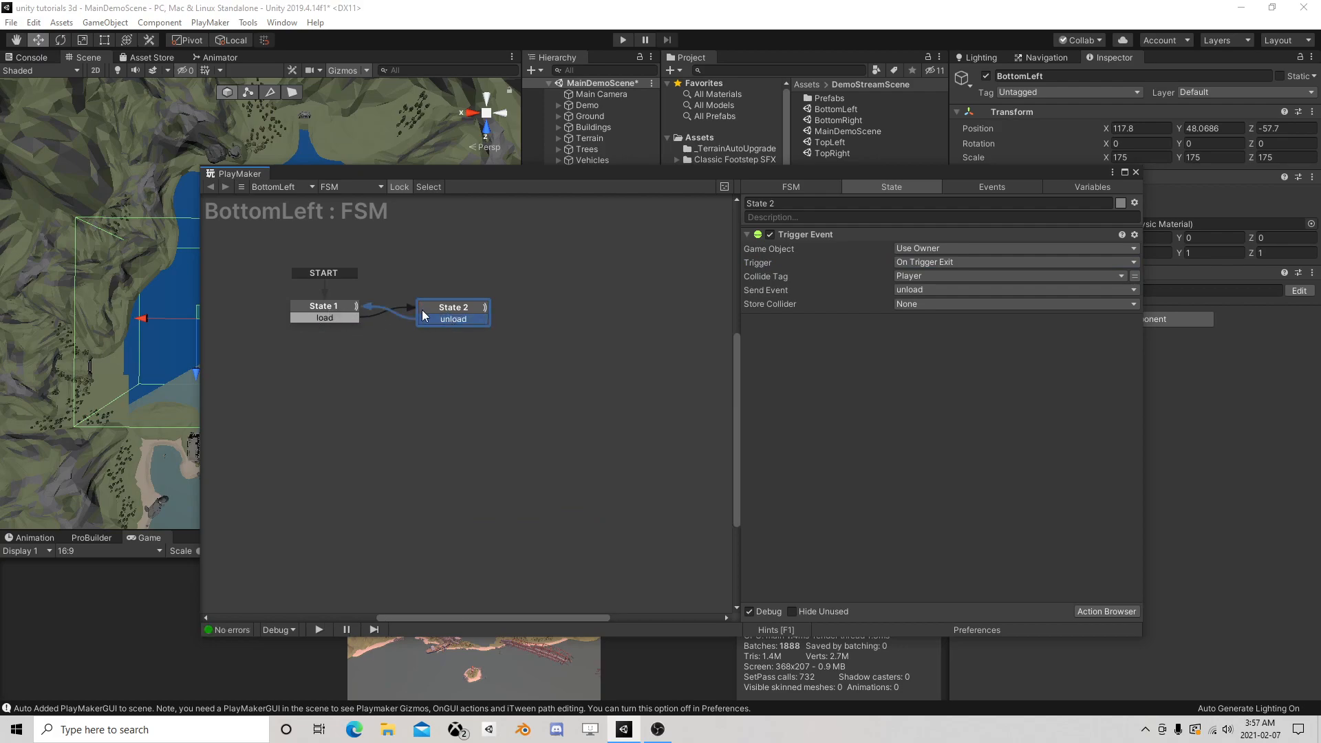
# Step: Duplicate State 1 as State 3, placing the copy just below State 1
pyautogui.click(445, 311)
pyautogui.click(331, 299)
pyautogui.click(329, 305)
pyautogui.rightClick(330, 308)
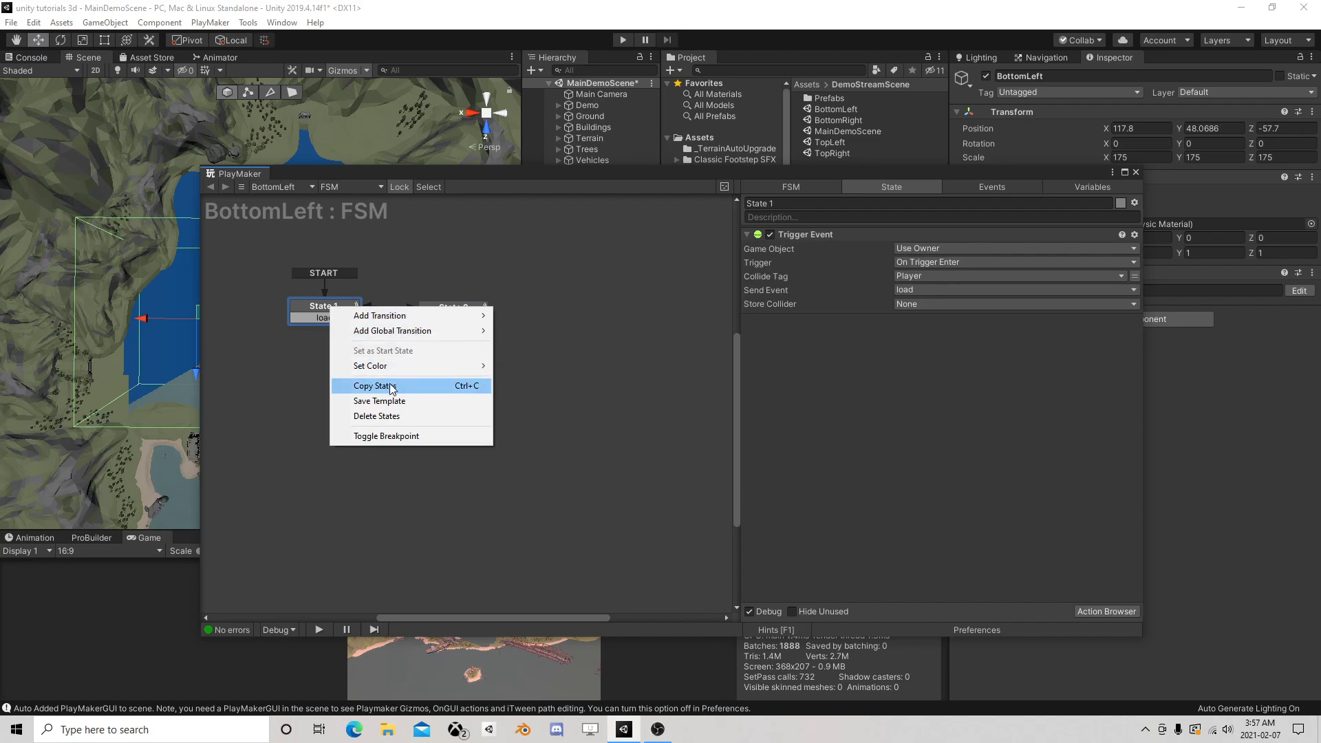
pyautogui.click(294, 337)
pyautogui.rightClick(282, 340)
pyautogui.click(324, 363)
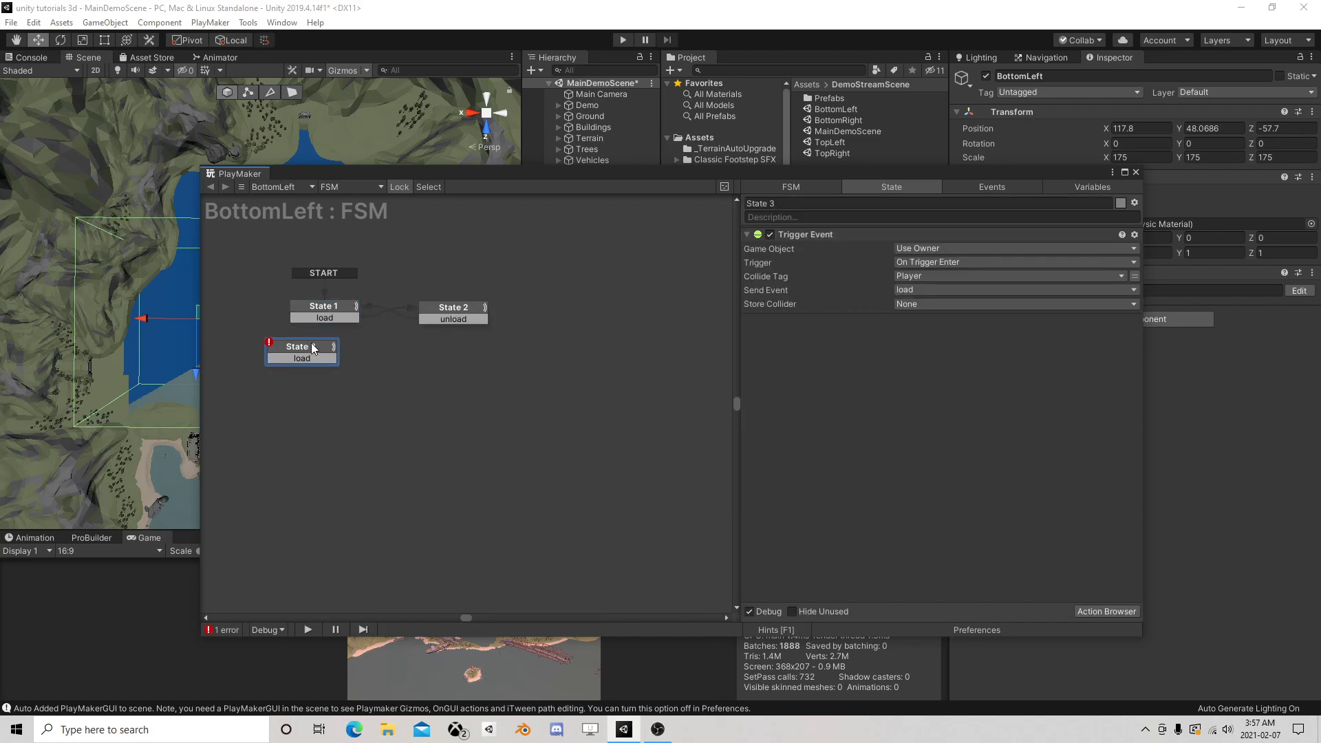
# Step: Redirect State 2's unload transition to State 3, connect State 3's load transition to State 2, and review the three states
pyautogui.moveTo(453, 320); pyautogui.dragTo(346, 363)
pyautogui.click(342, 362)
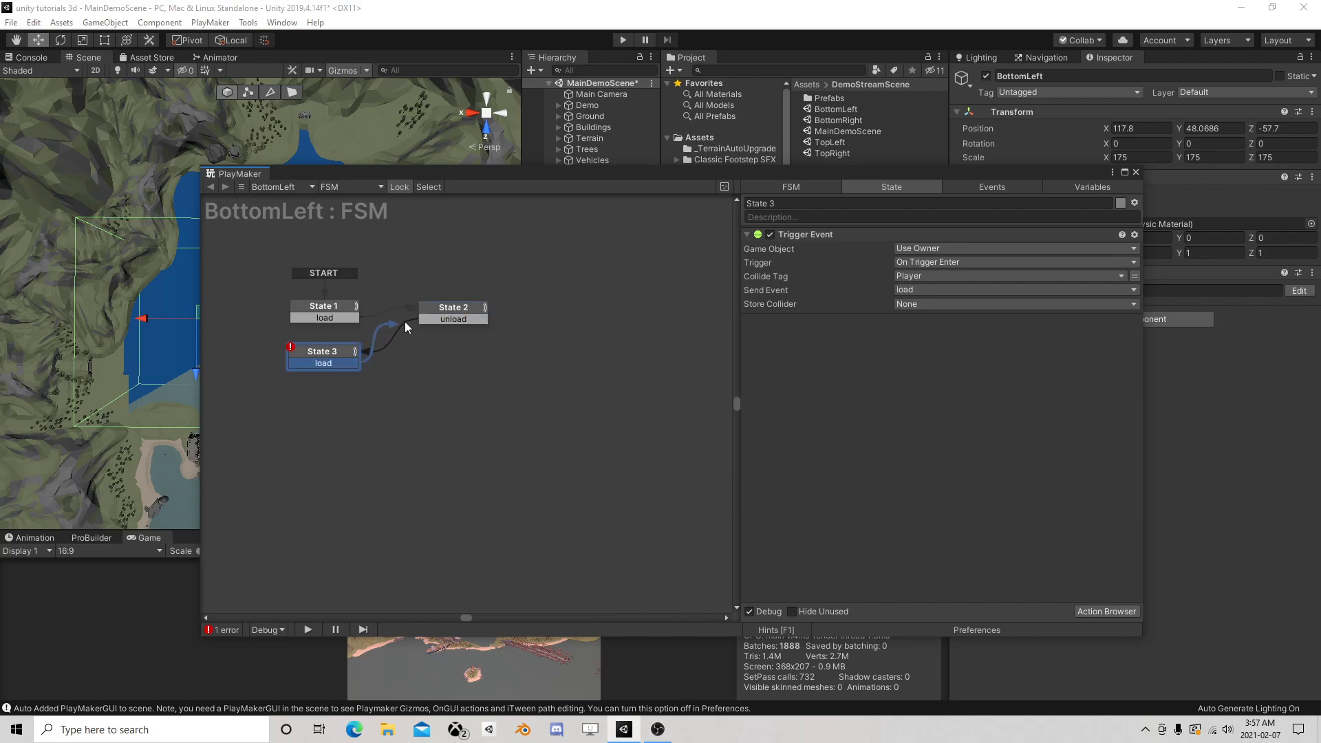
pyautogui.moveTo(451, 311); pyautogui.dragTo(468, 330)
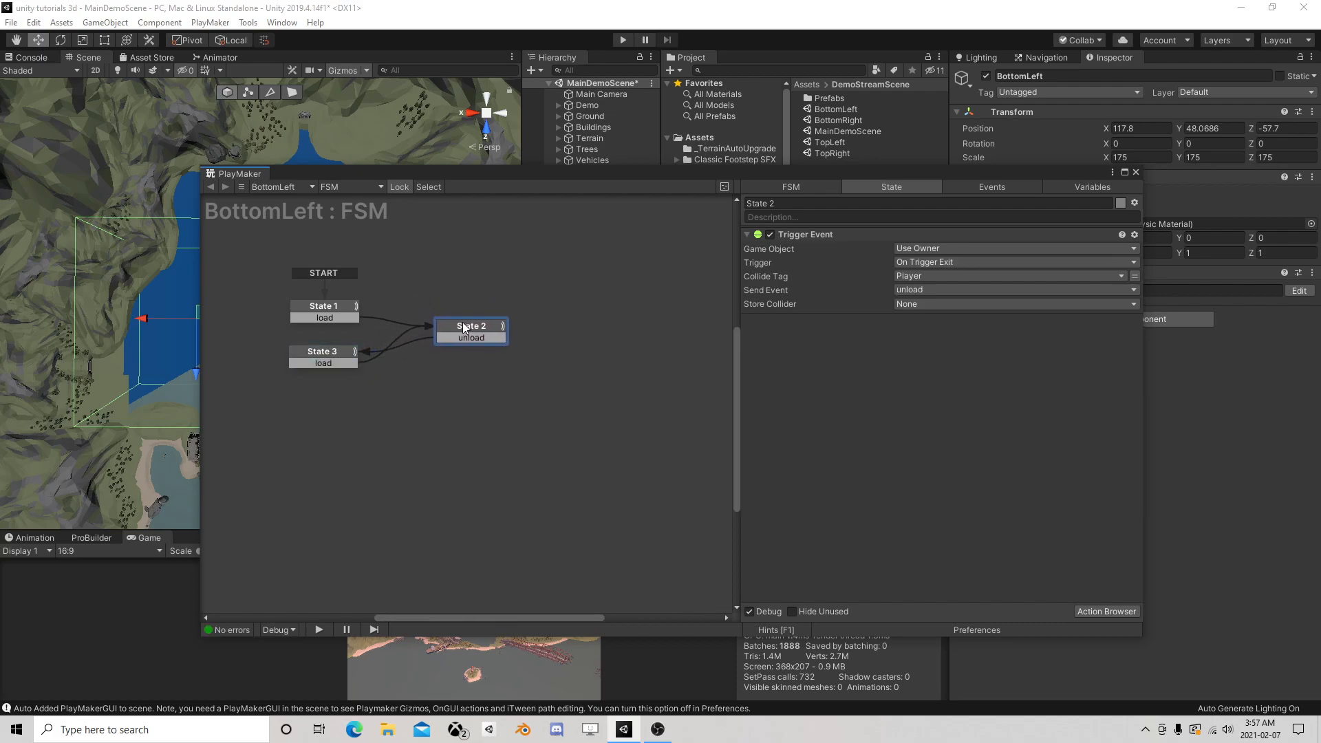
pyautogui.click(318, 355)
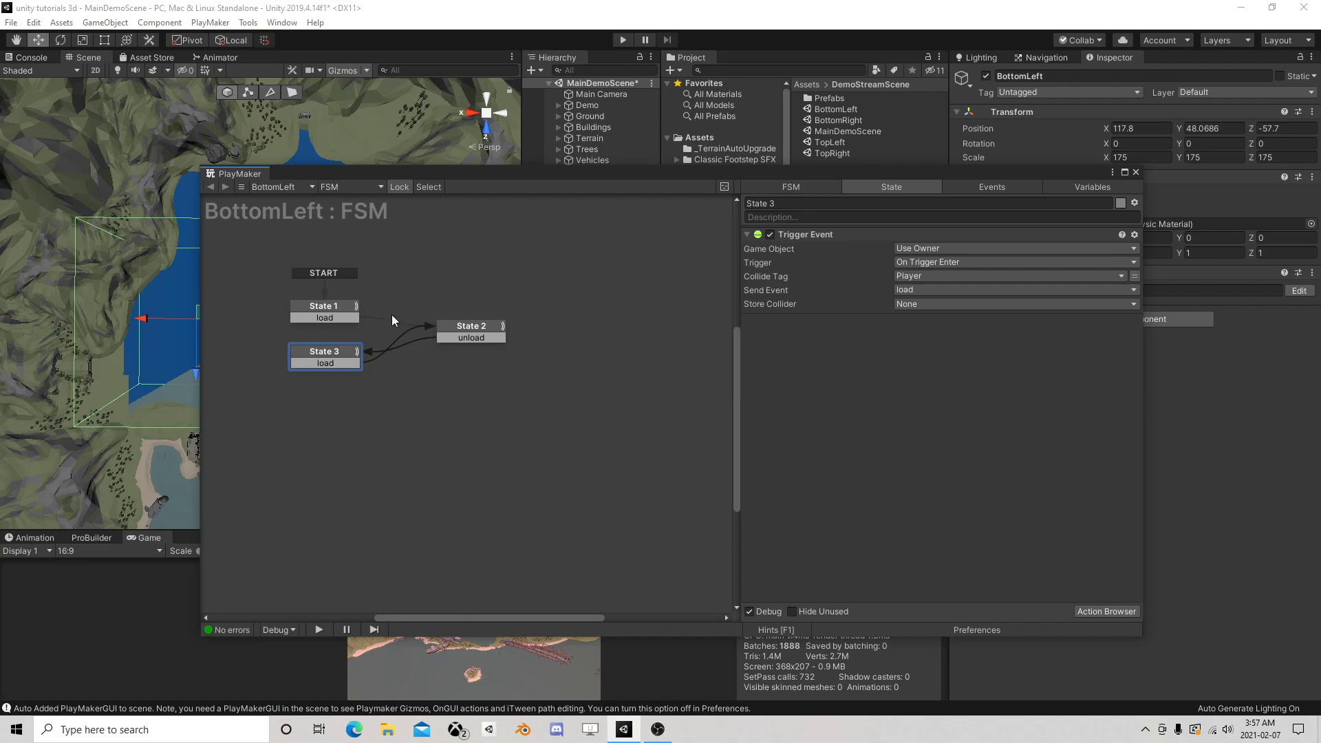
pyautogui.click(324, 306)
pyautogui.click(470, 338)
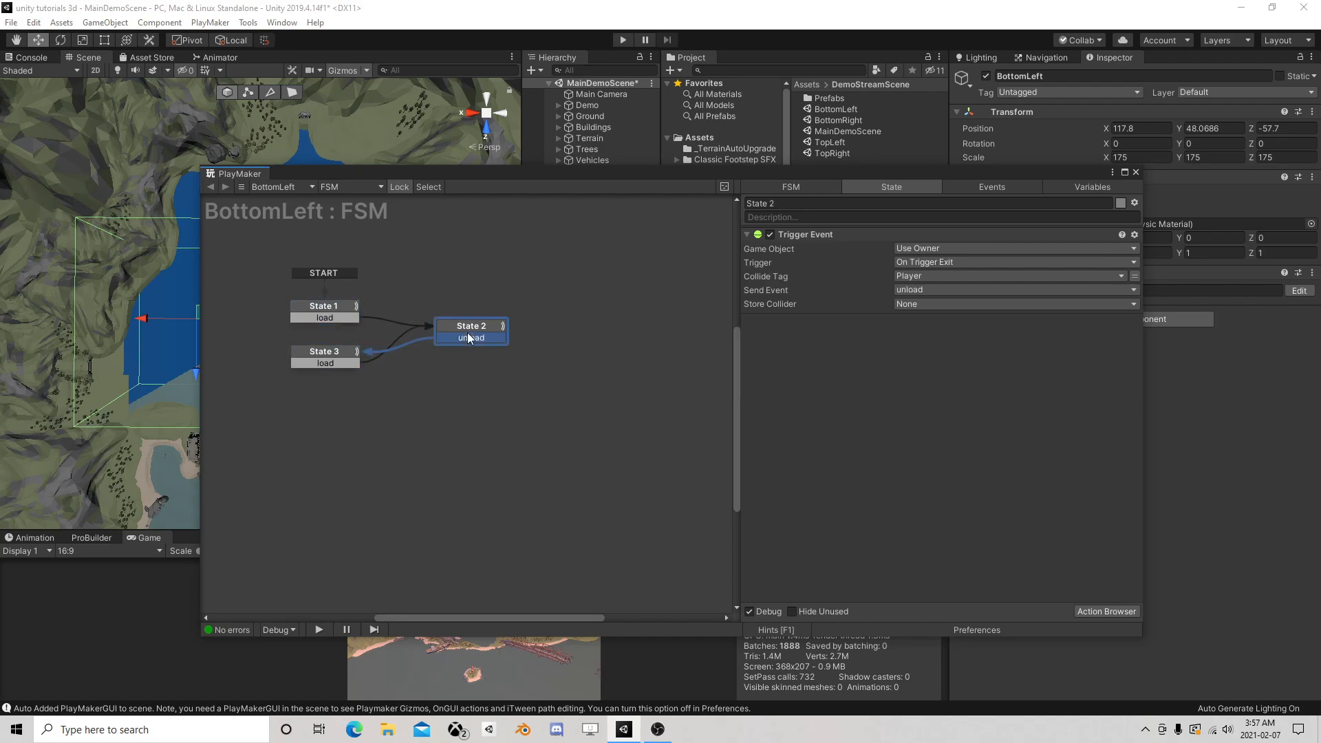
pyautogui.click(330, 354)
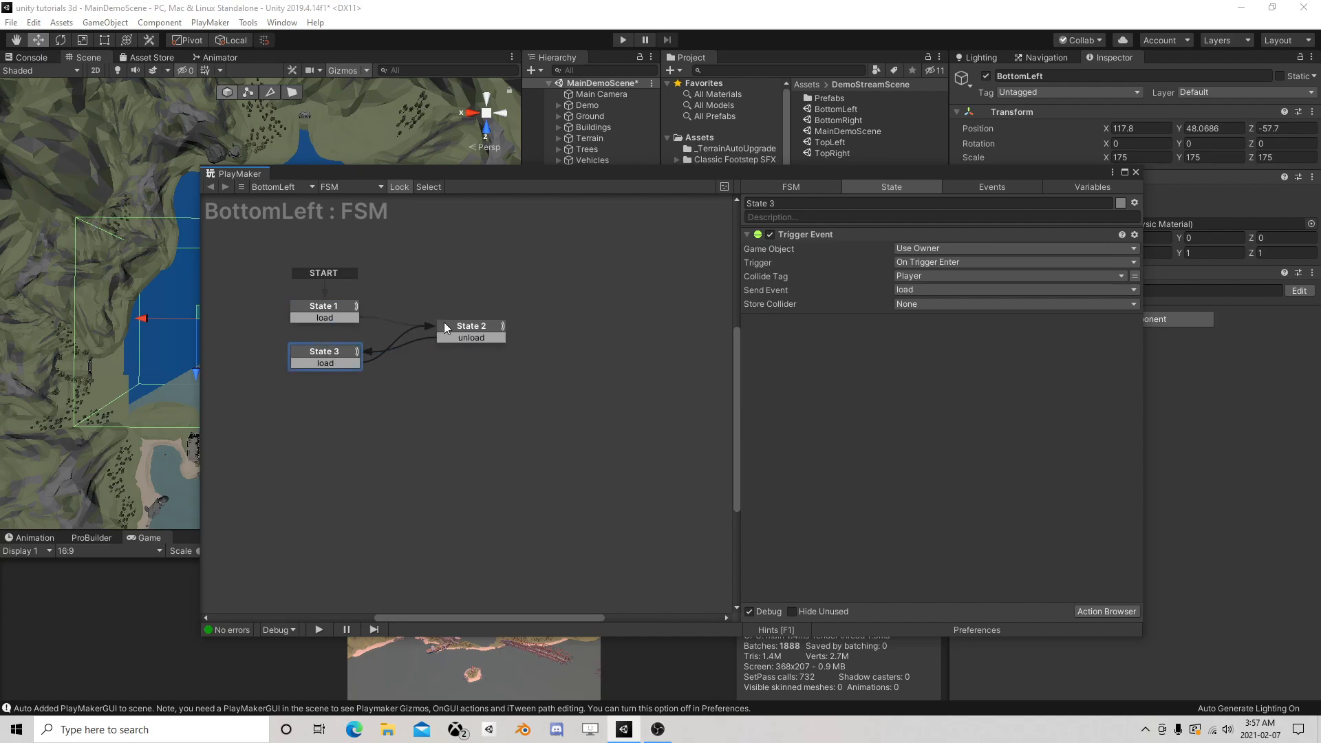
# Step: Add a Load Scene Asynch action to State 2 of the BottomLeft FSM
pyautogui.click(444, 327)
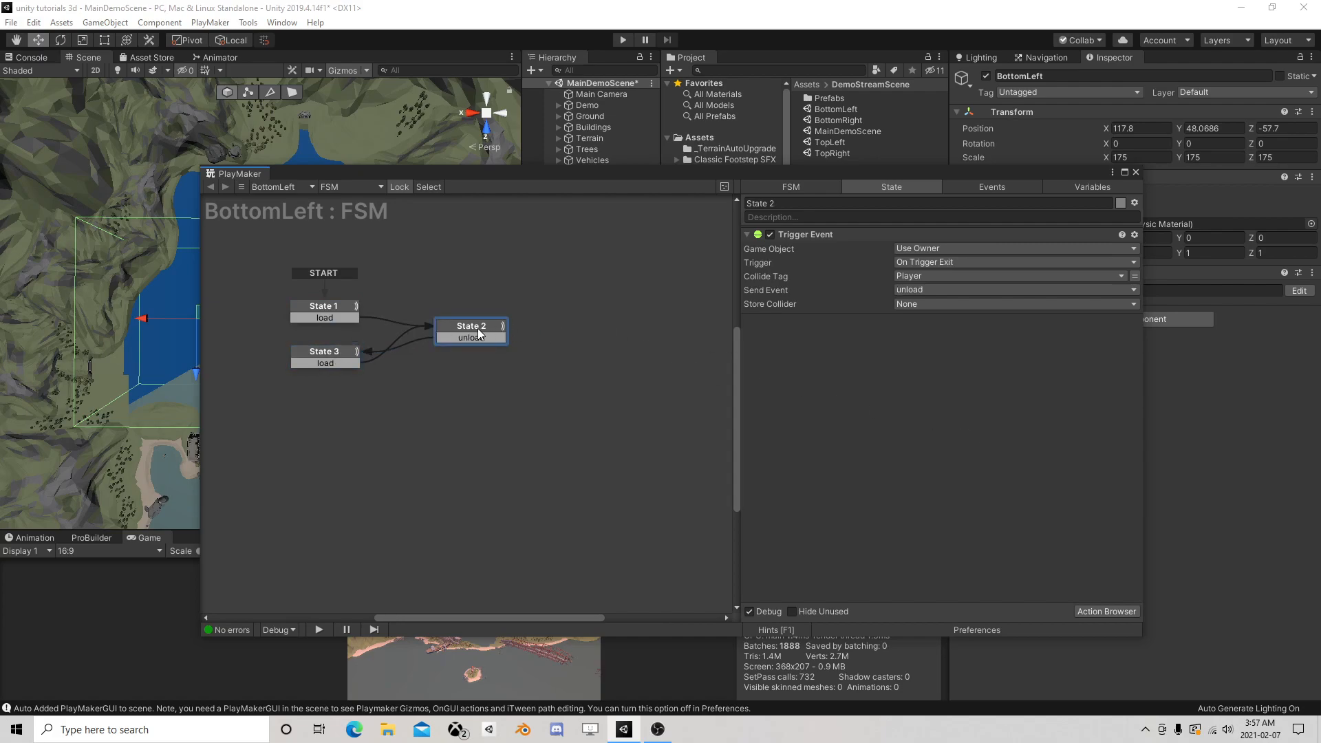
pyautogui.click(1102, 611)
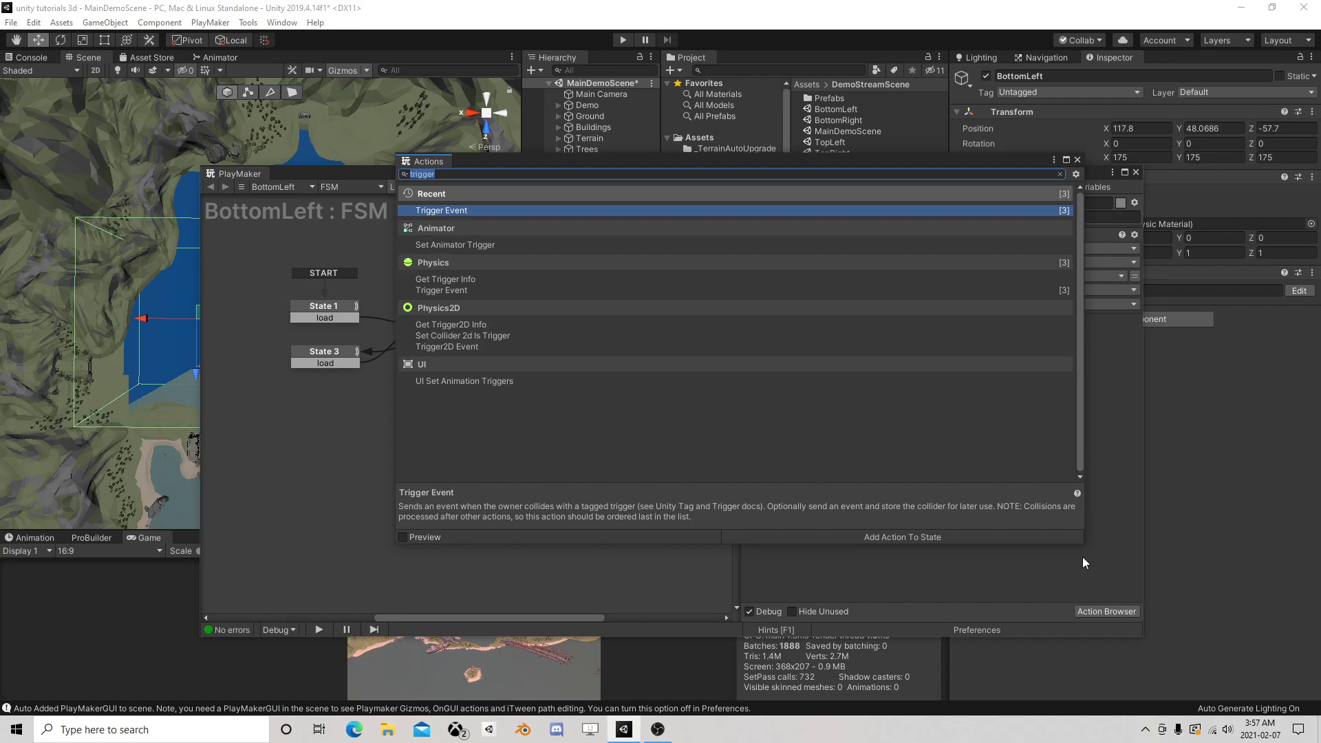
pyautogui.write('lo')
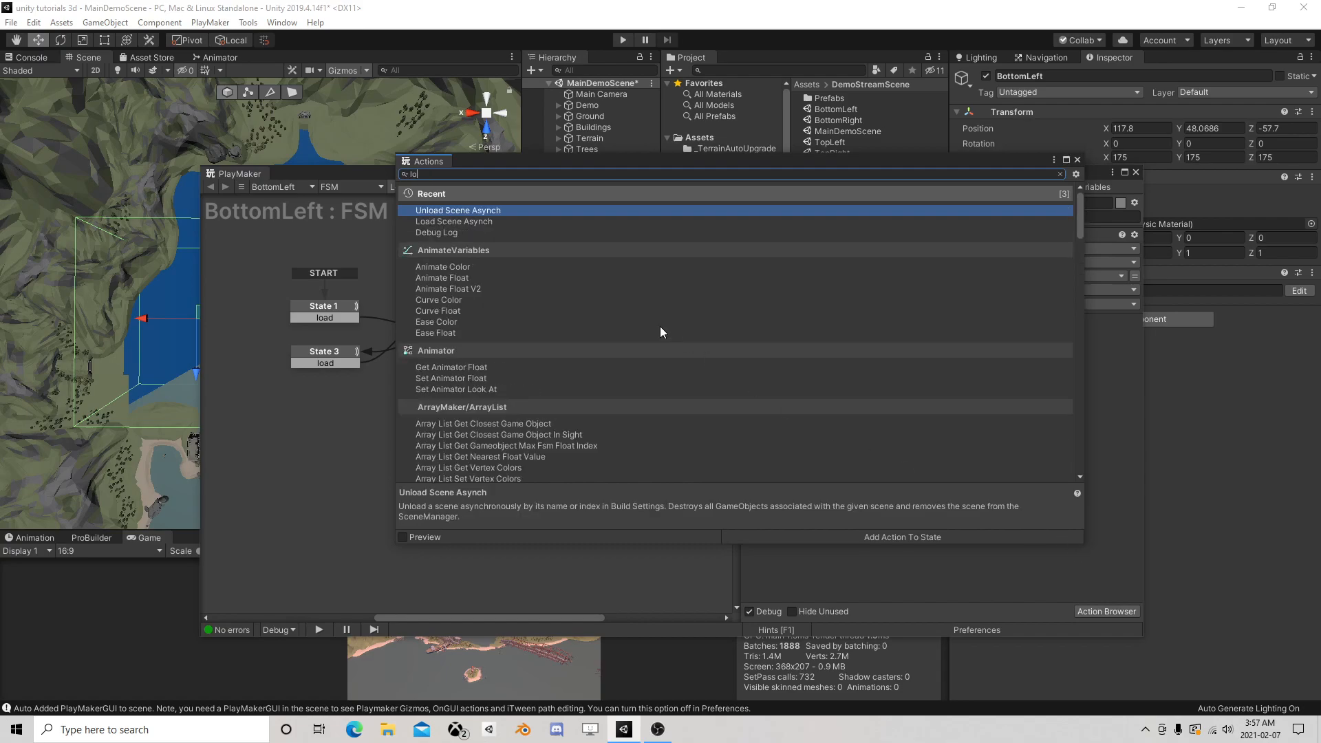
pyautogui.doubleClick(491, 221)
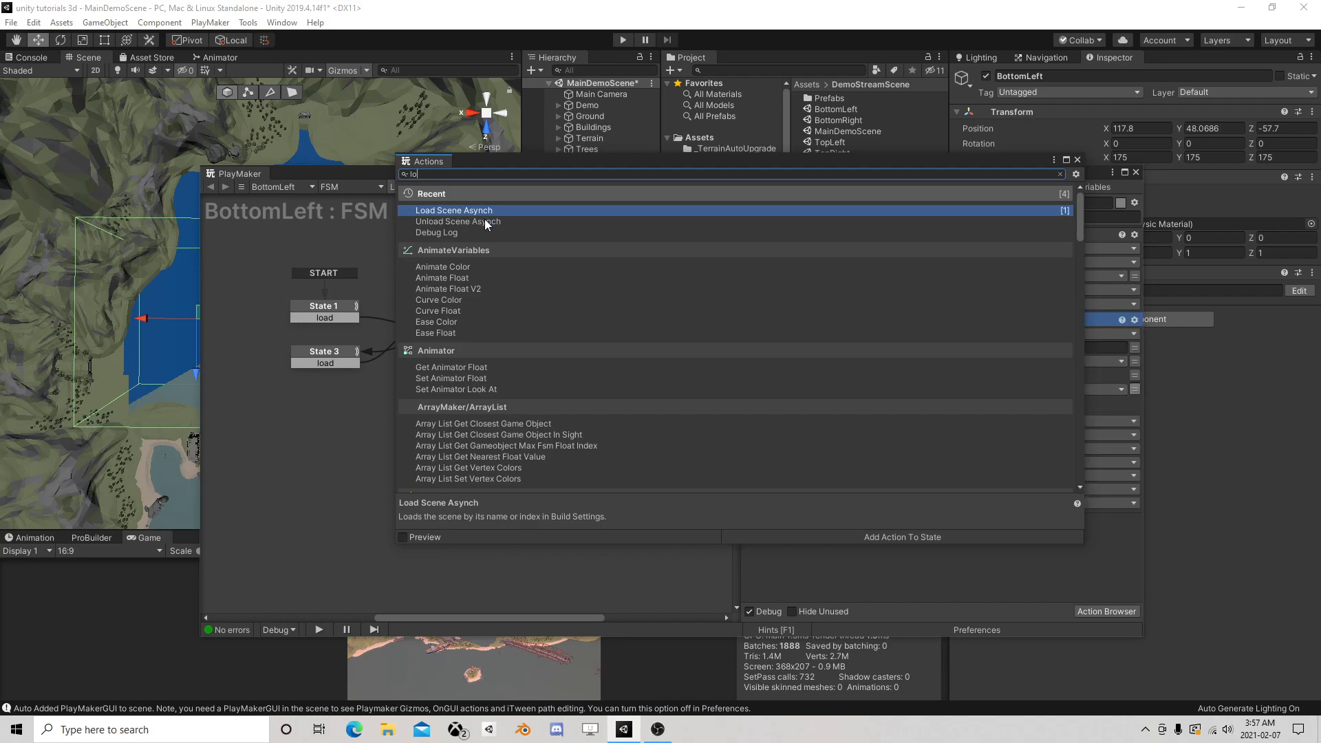
pyautogui.click(1079, 160)
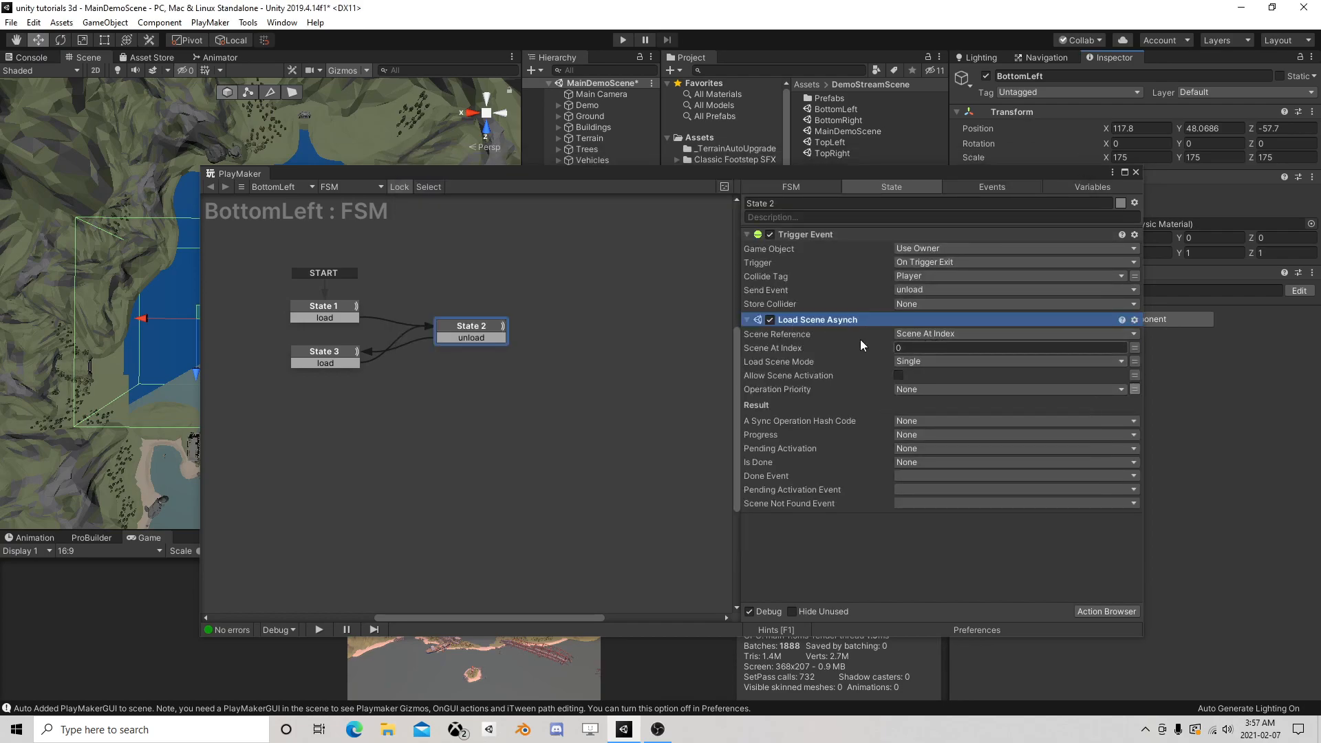
# Step: Set State 2's Load Scene Asynch to Scene By Name, using a new variable called Name as the scene name
pyautogui.click(939, 334)
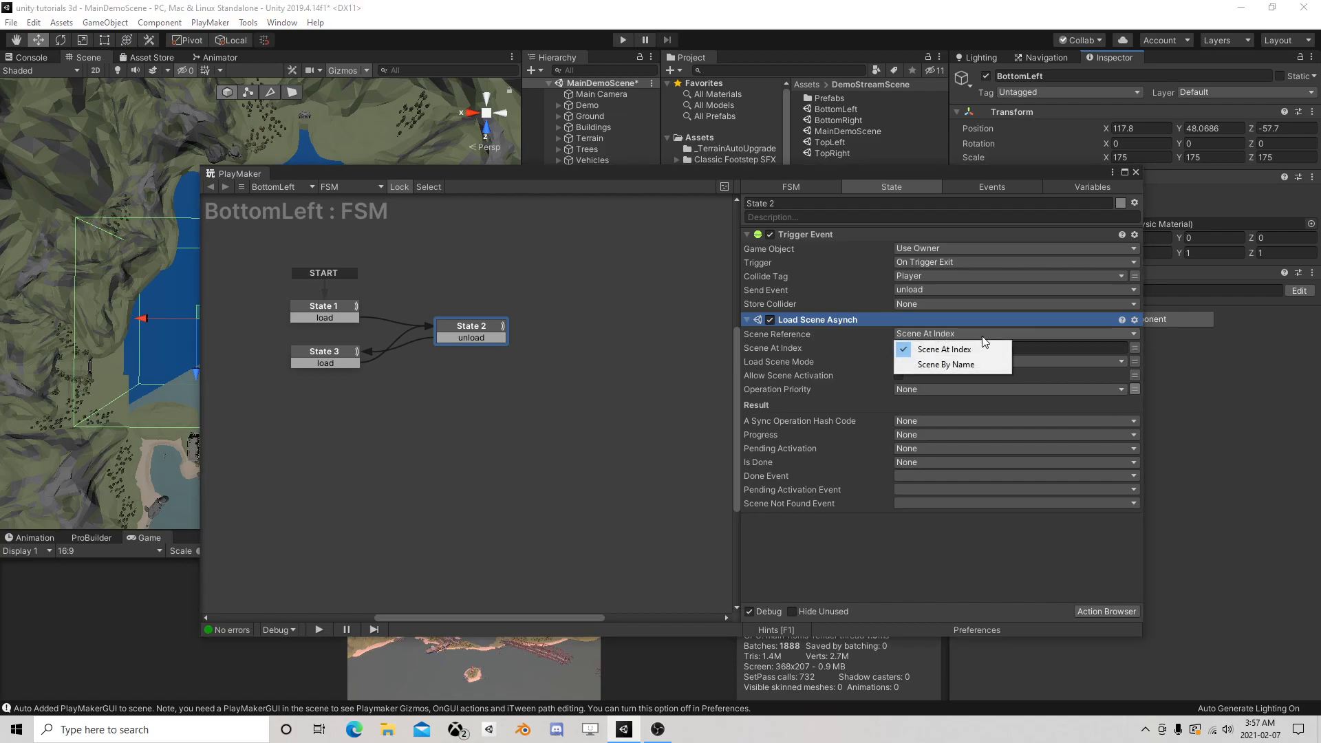
pyautogui.click(955, 364)
pyautogui.click(1135, 348)
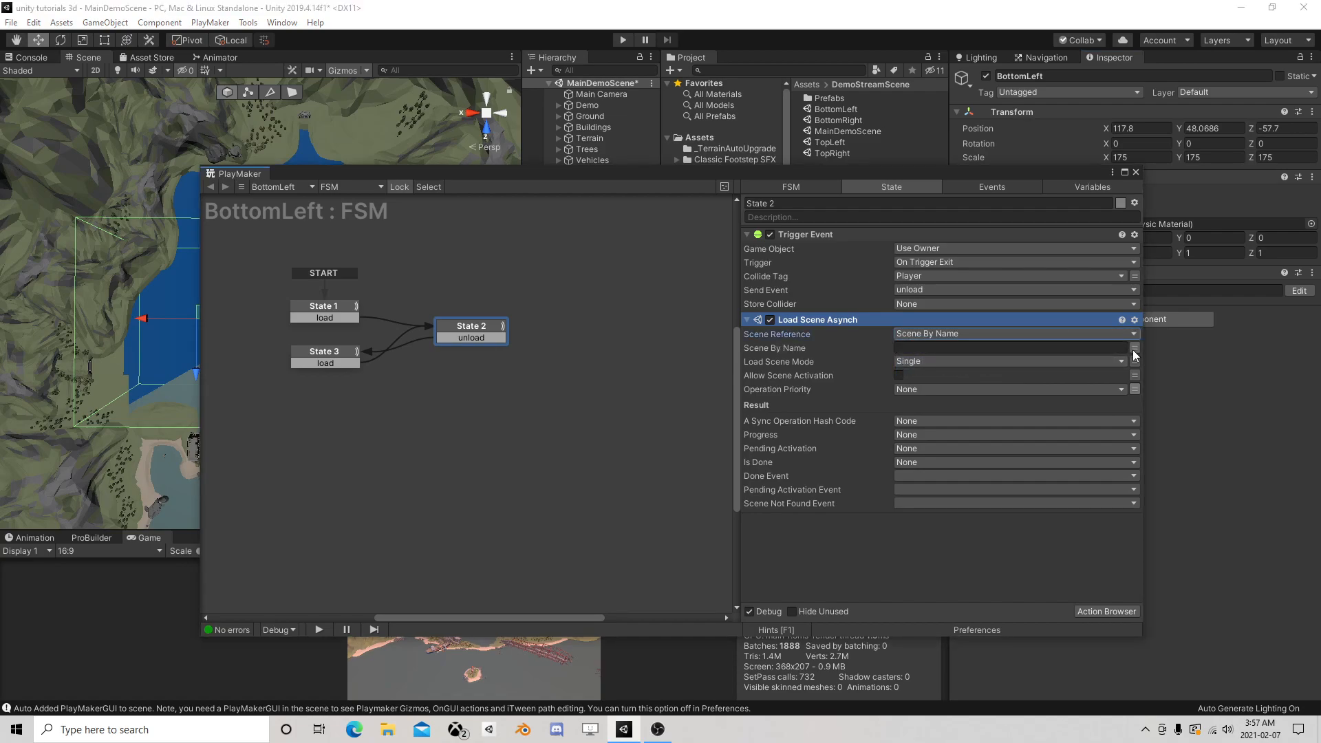
pyautogui.click(1100, 348)
pyautogui.click(939, 399)
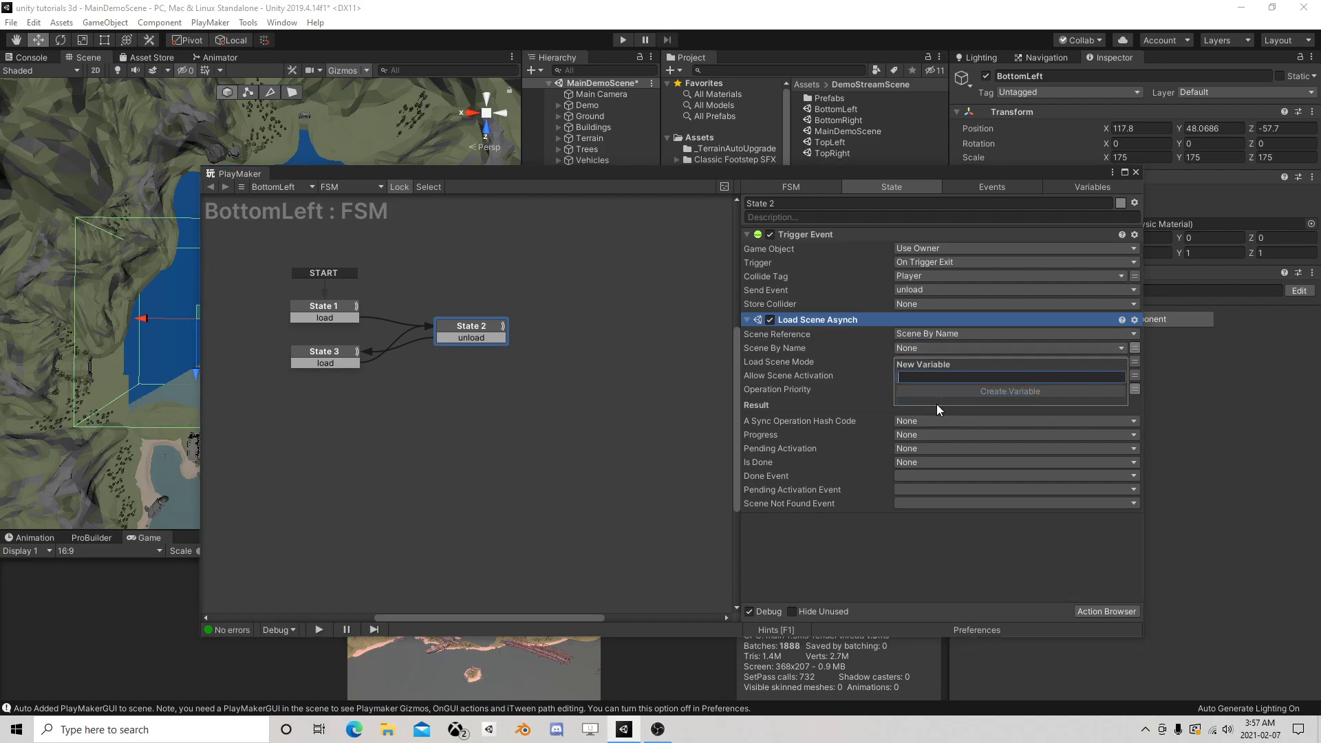
pyautogui.press('Return')
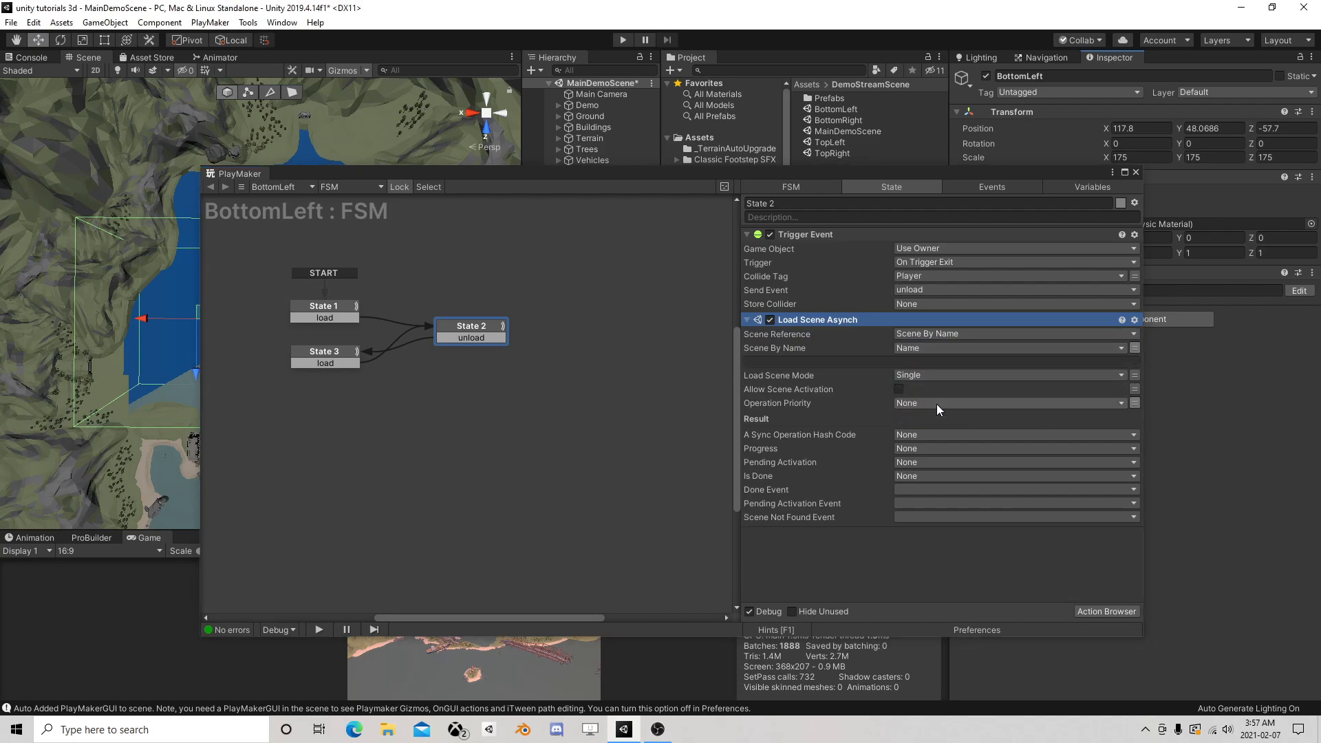
# Step: Check the names and order of the scenes listed in the Build Settings
pyautogui.moveTo(539, 180); pyautogui.dragTo(542, 292)
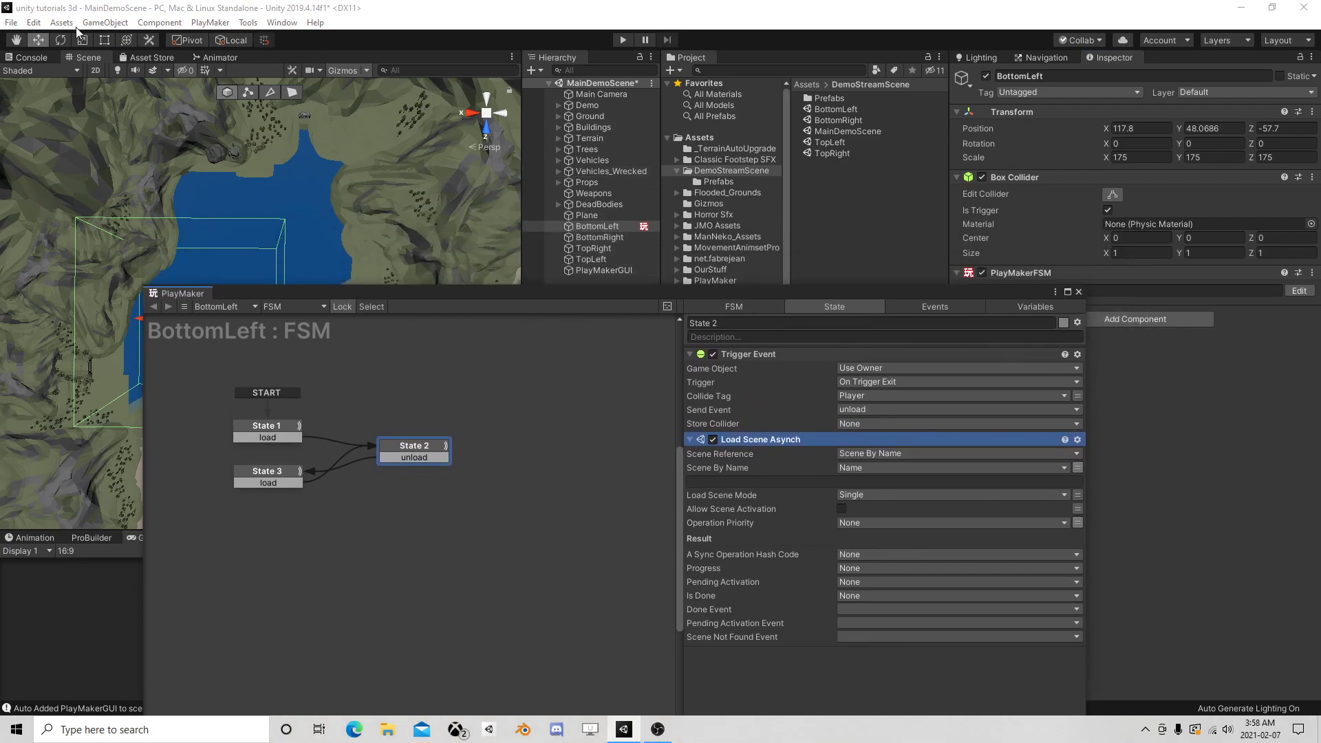
pyautogui.click(11, 22)
pyautogui.click(53, 160)
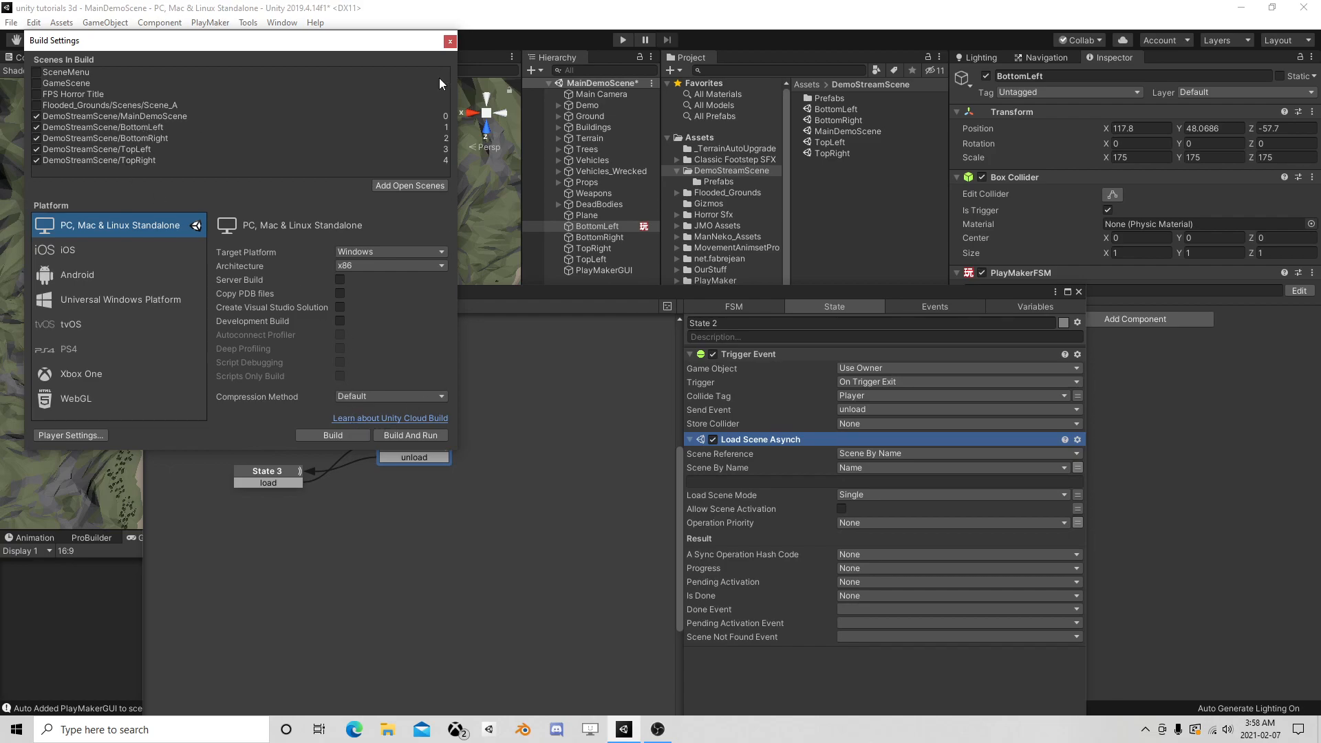
pyautogui.click(449, 41)
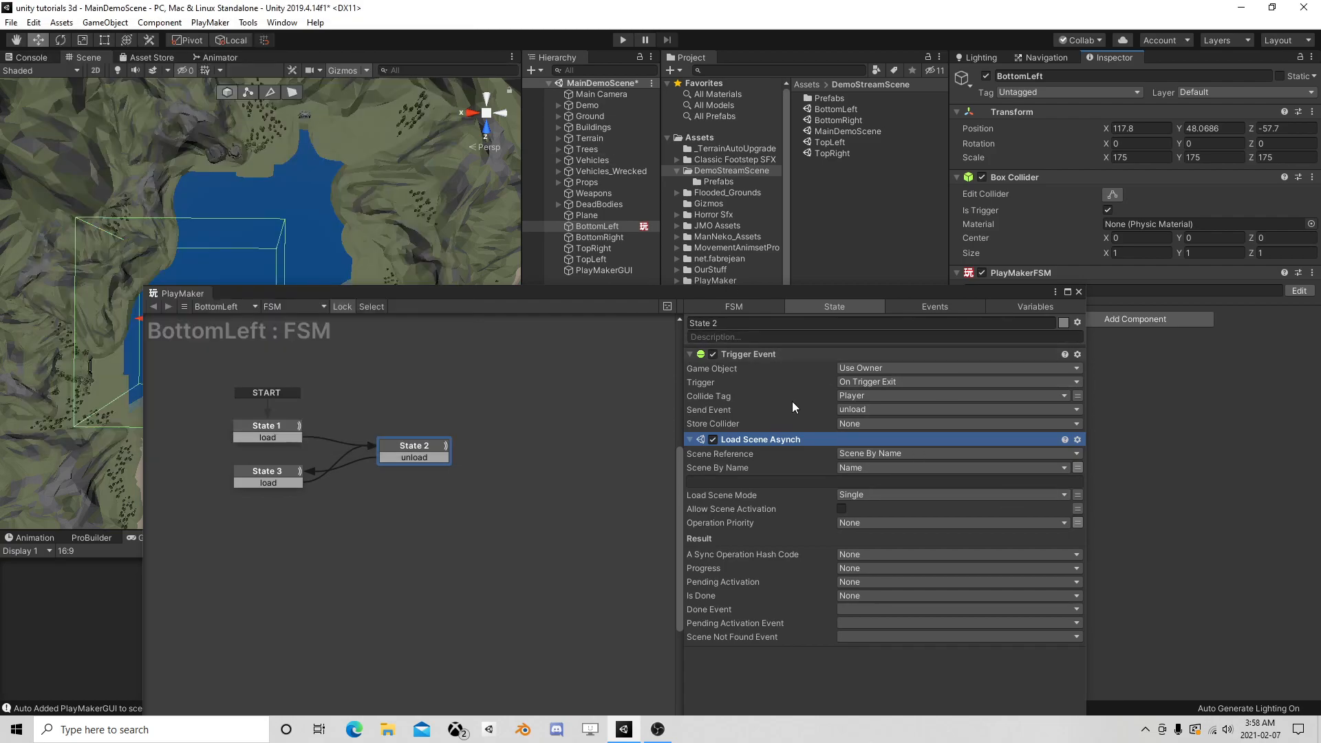
# Step: Add a Get Name action to State 1 and place it above the Trigger Event
pyautogui.click(258, 431)
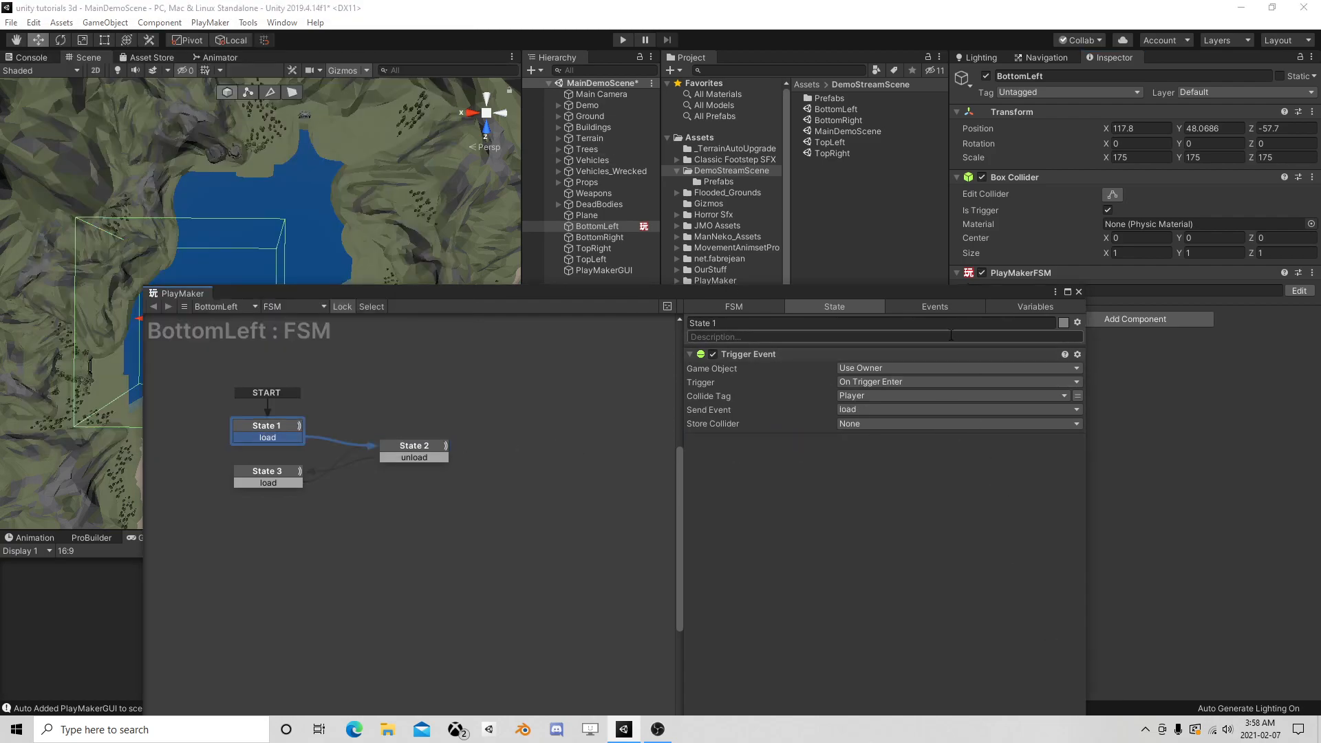
pyautogui.moveTo(930, 296); pyautogui.dragTo(865, 103)
pyautogui.click(1006, 559)
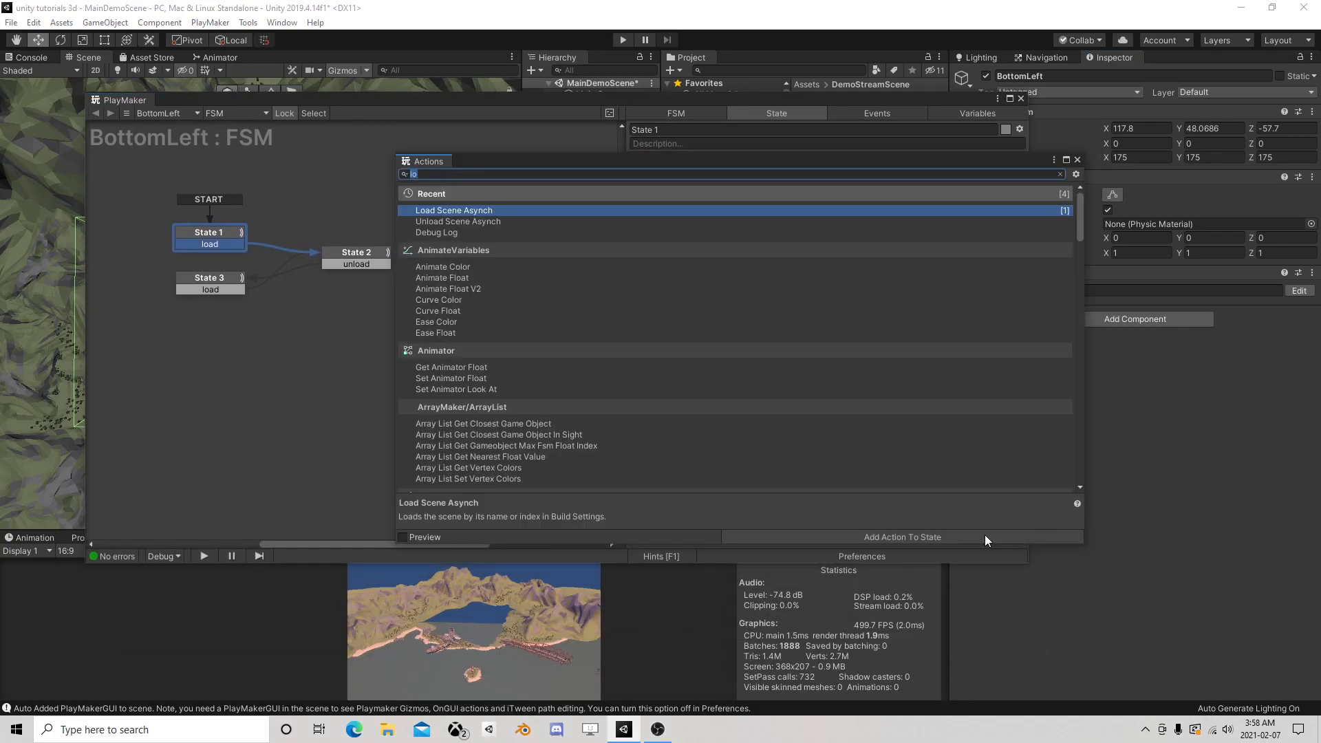
pyautogui.write('get')
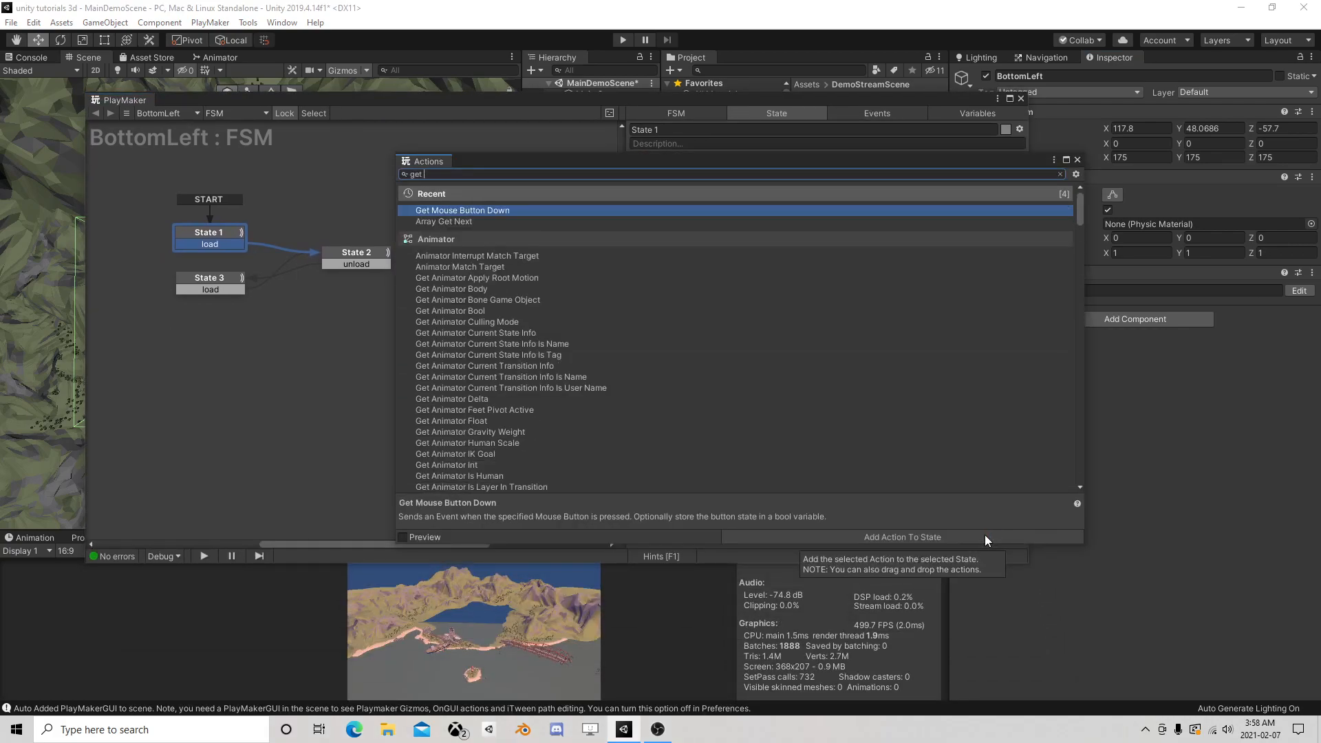
pyautogui.write(' name')
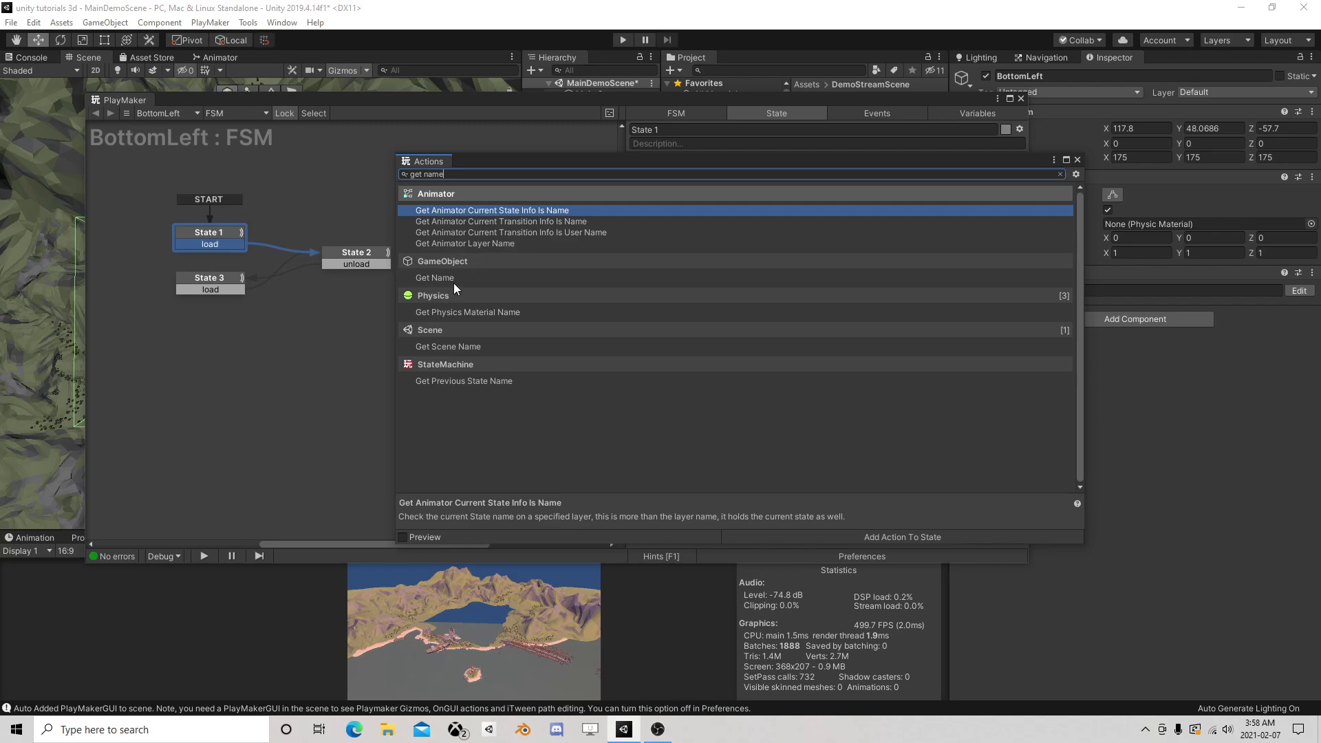
pyautogui.doubleClick(454, 283)
pyautogui.click(1076, 160)
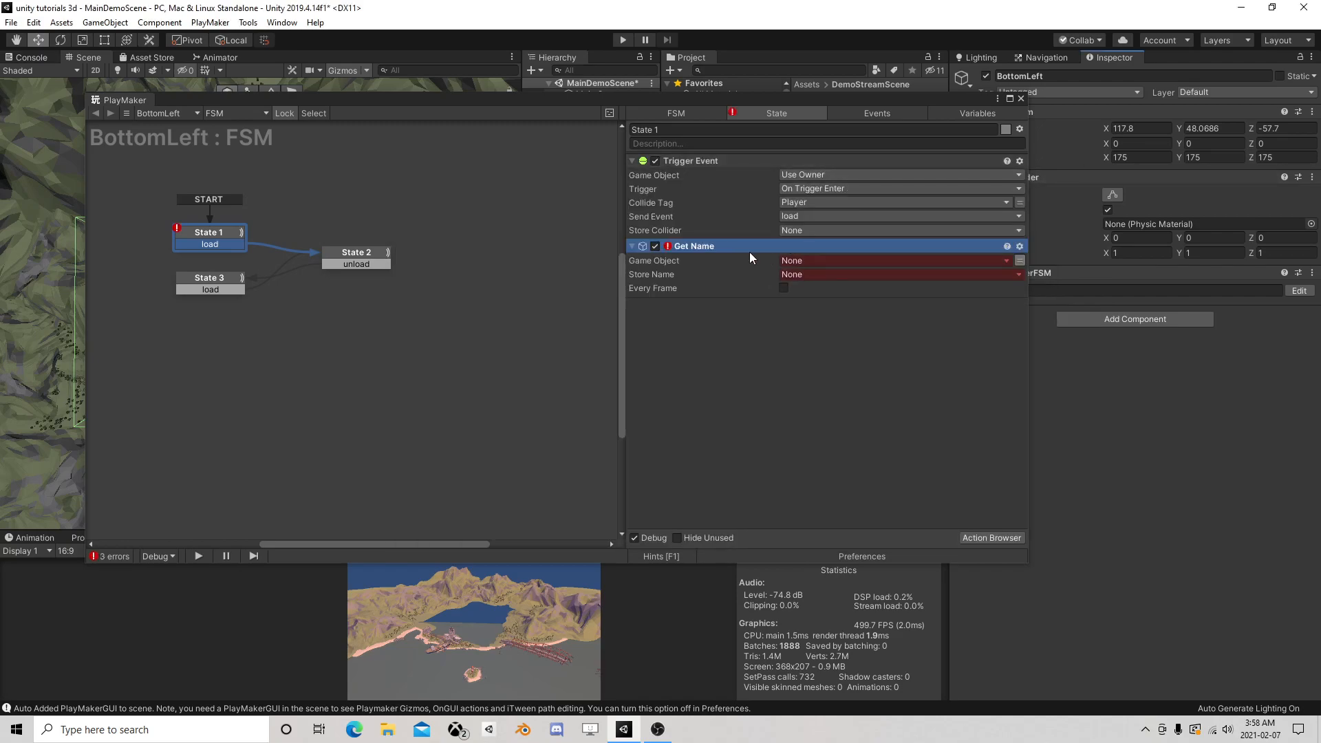
pyautogui.moveTo(696, 247); pyautogui.dragTo(750, 165)
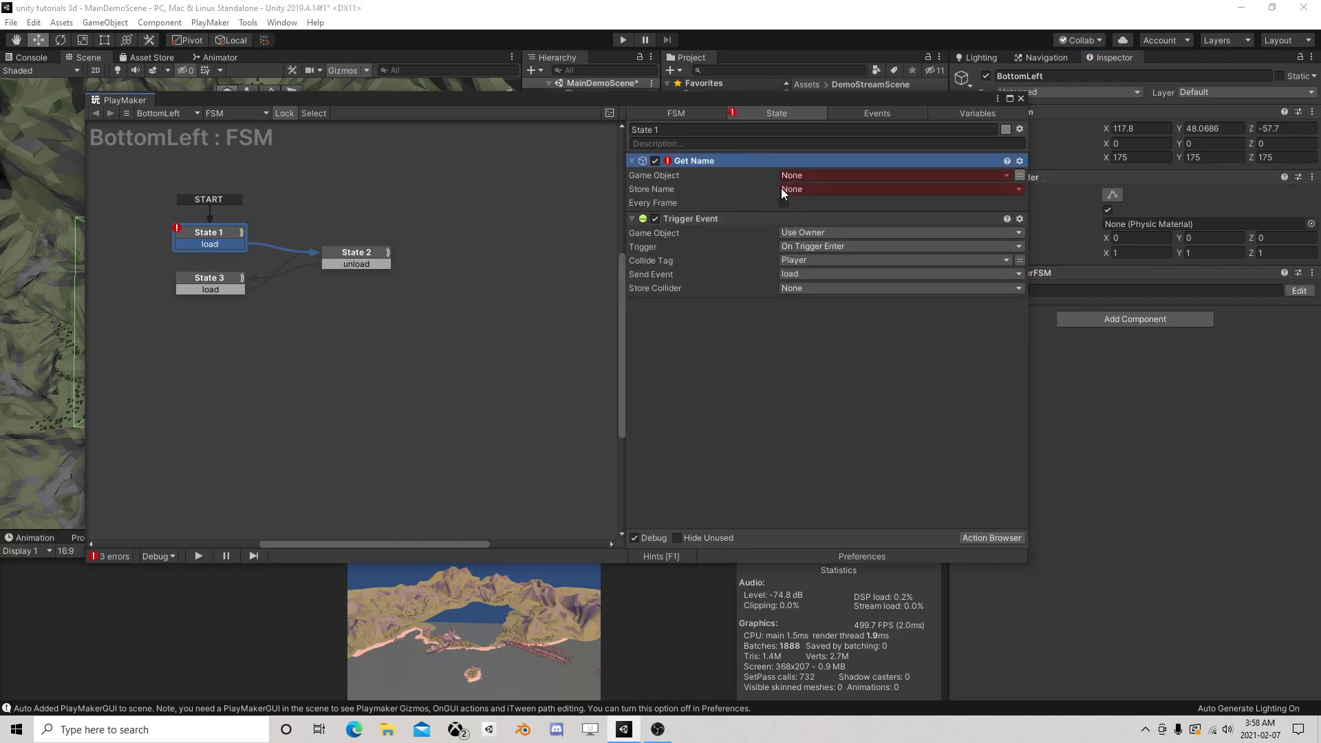
# Step: Add a Get Owner action above Get Name in State 1, storing the owner in a new game object variable named Self
pyautogui.click(980, 538)
pyautogui.write('get')
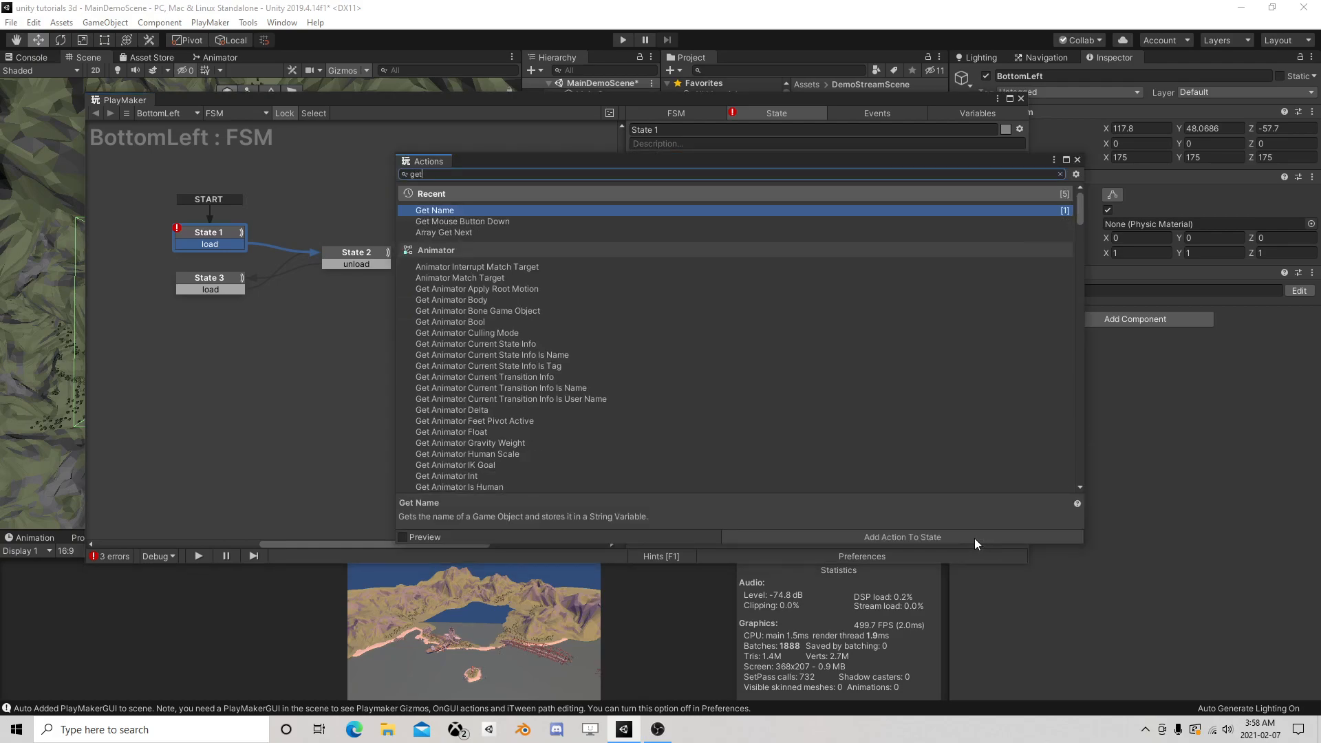
pyautogui.write(' own')
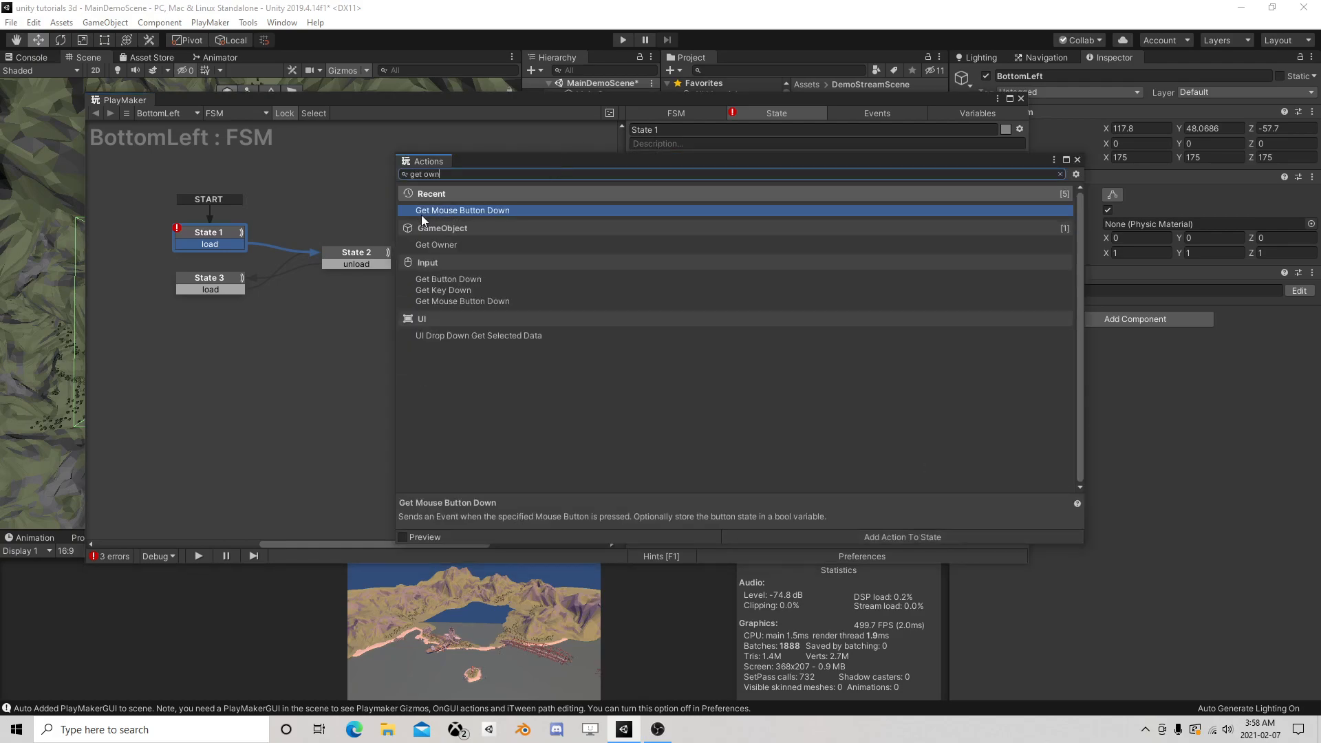
pyautogui.doubleClick(456, 250)
pyautogui.click(1077, 159)
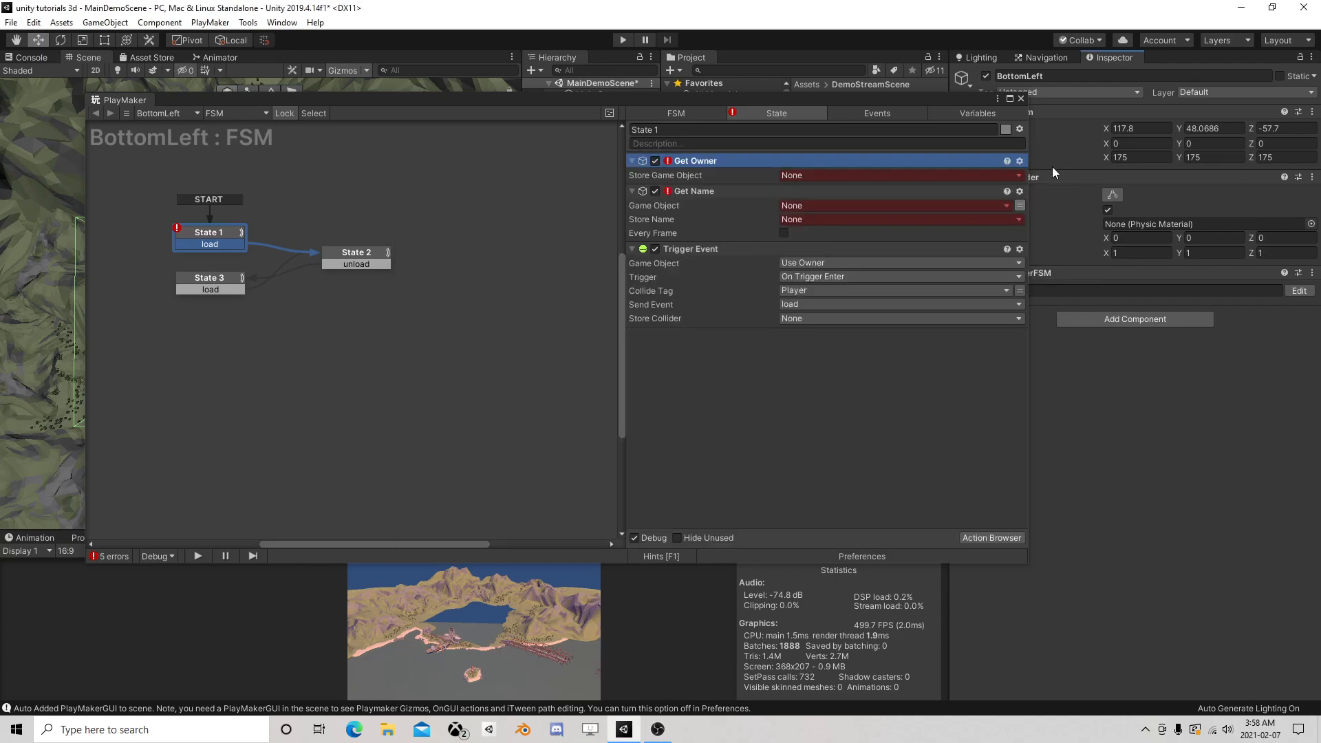
pyautogui.click(807, 175)
pyautogui.click(853, 225)
pyautogui.write('Self')
pyautogui.press('Return')
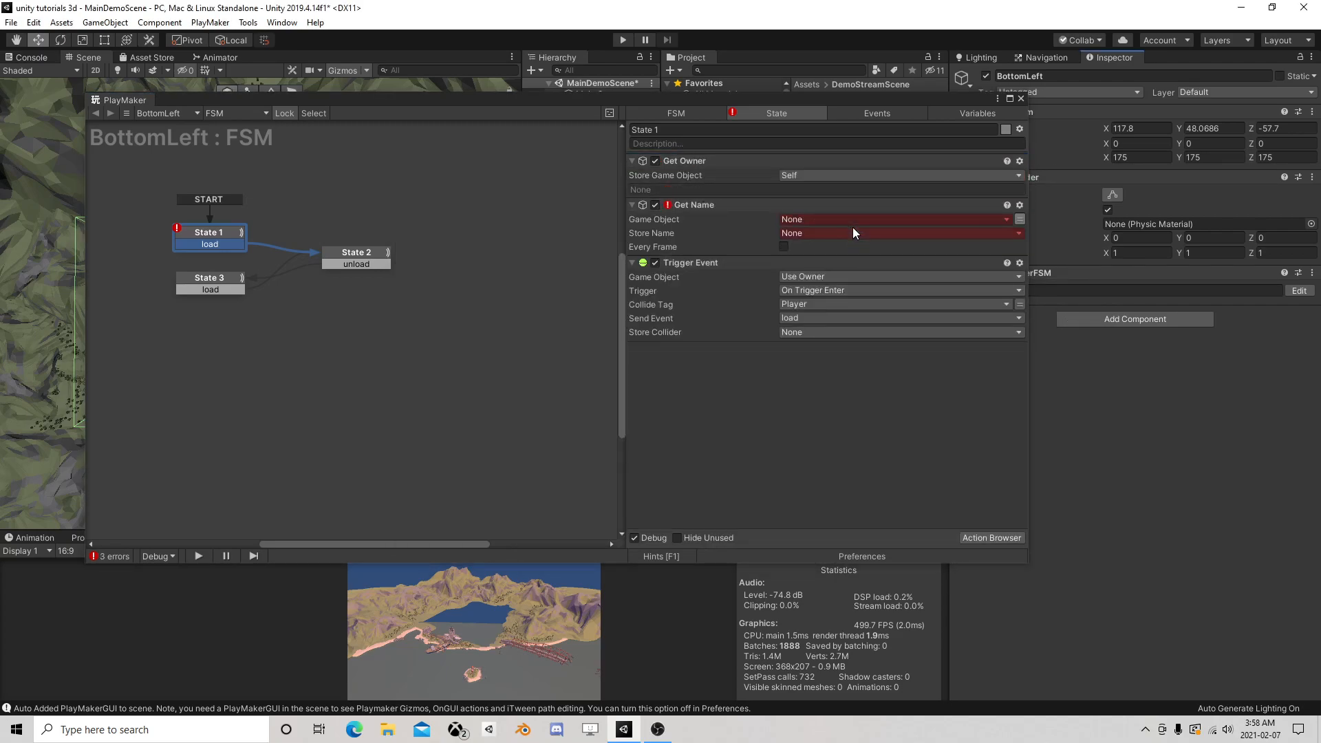
# Step: Set State 1's Get Name action to read the Self game object and store the result in the Name variable
pyautogui.click(853, 221)
pyautogui.click(840, 248)
pyautogui.click(816, 245)
pyautogui.click(860, 282)
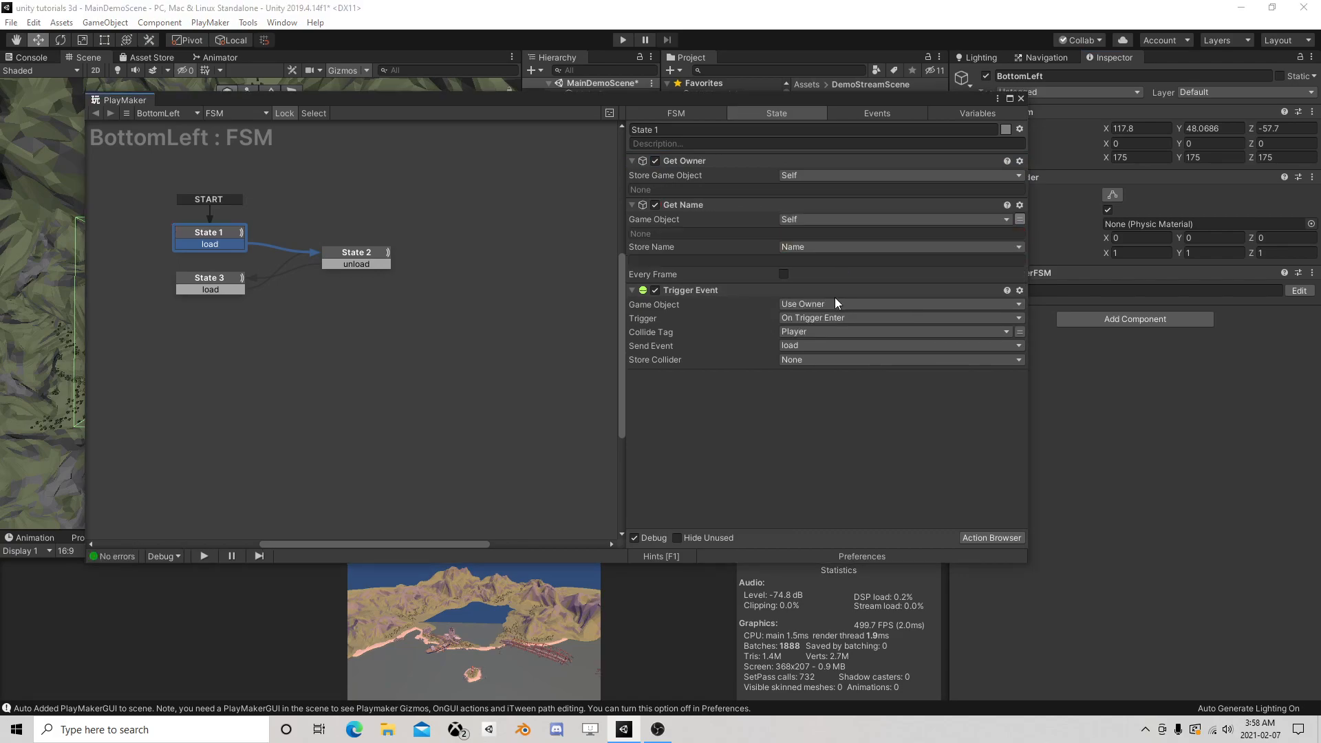
# Step: Set State 2's Load Scene Mode to Additive and enable Allow Scene Activation
pyautogui.click(355, 256)
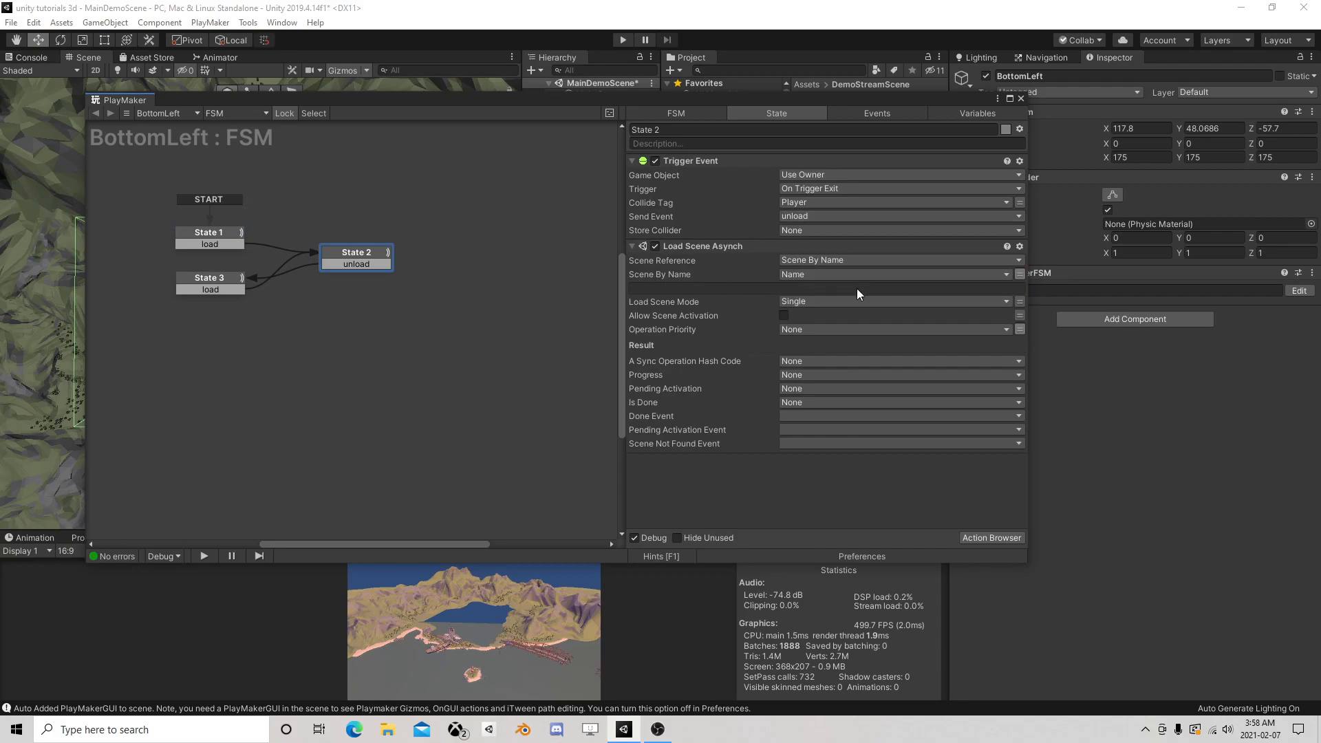
pyautogui.click(795, 301)
pyautogui.click(820, 330)
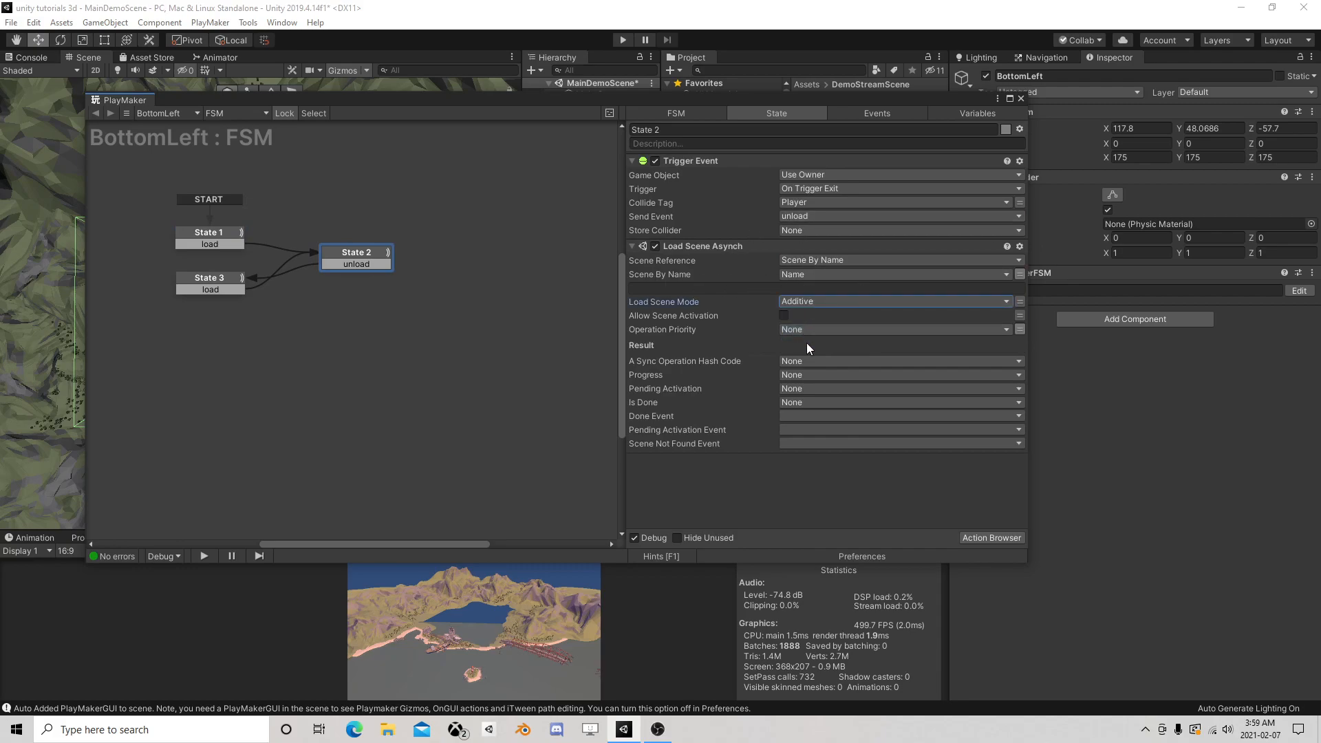
pyautogui.click(784, 316)
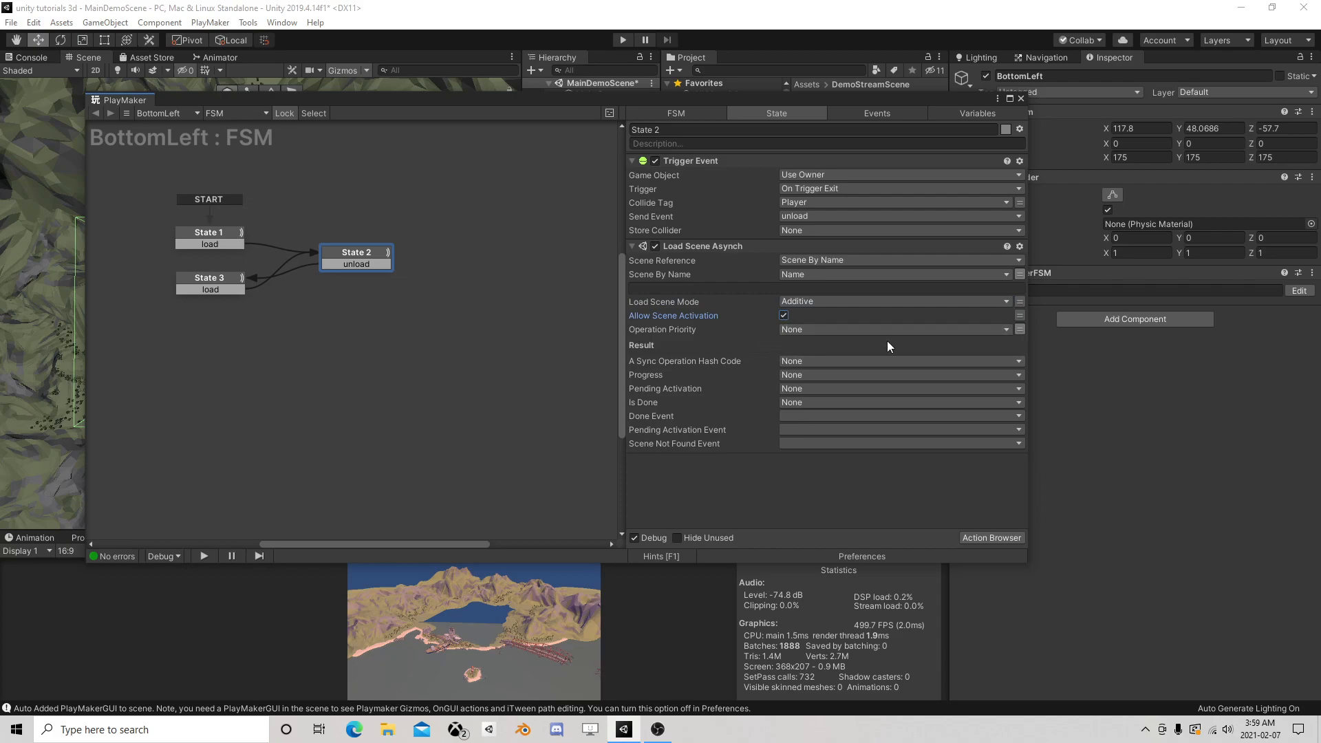
# Step: Shift State 2 slightly right in the graph and place its Load Scene Asynch action above the Trigger Event
pyautogui.moveTo(357, 258); pyautogui.dragTo(373, 251)
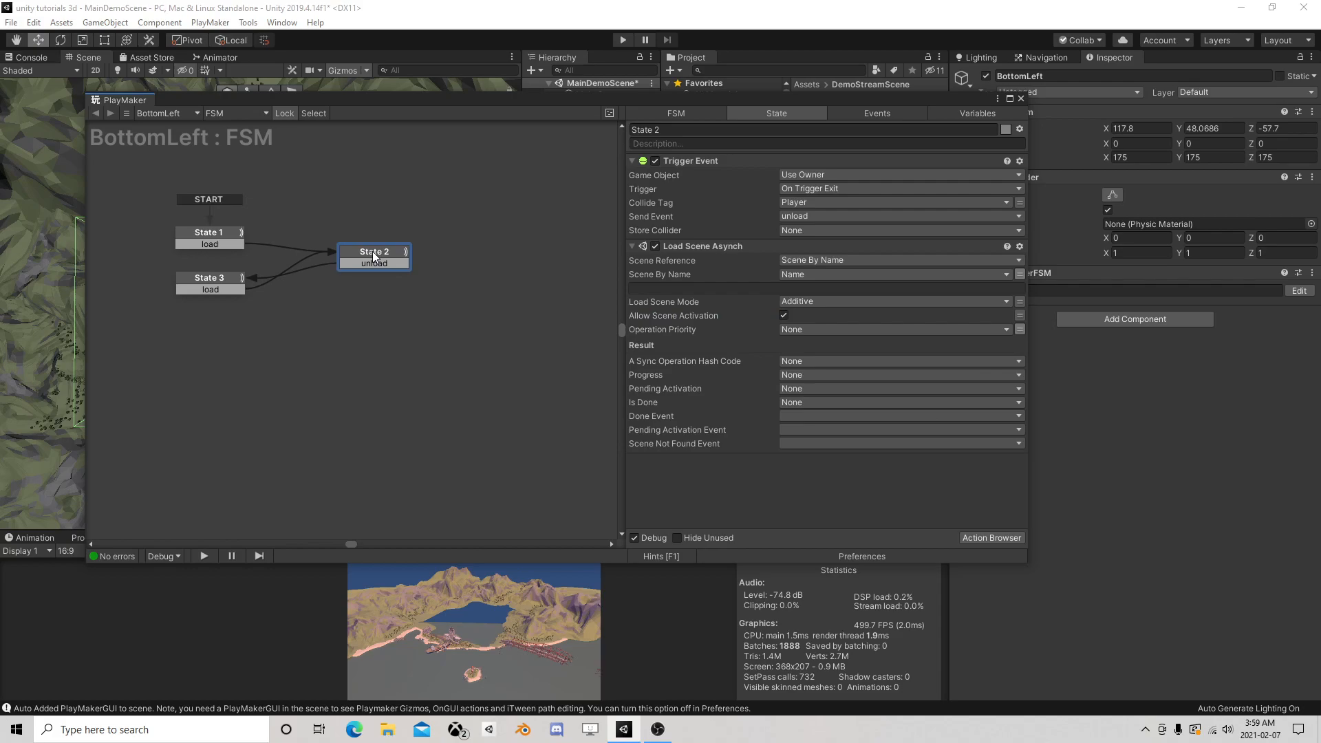
pyautogui.click(695, 245)
pyautogui.moveTo(695, 245); pyautogui.dragTo(712, 168)
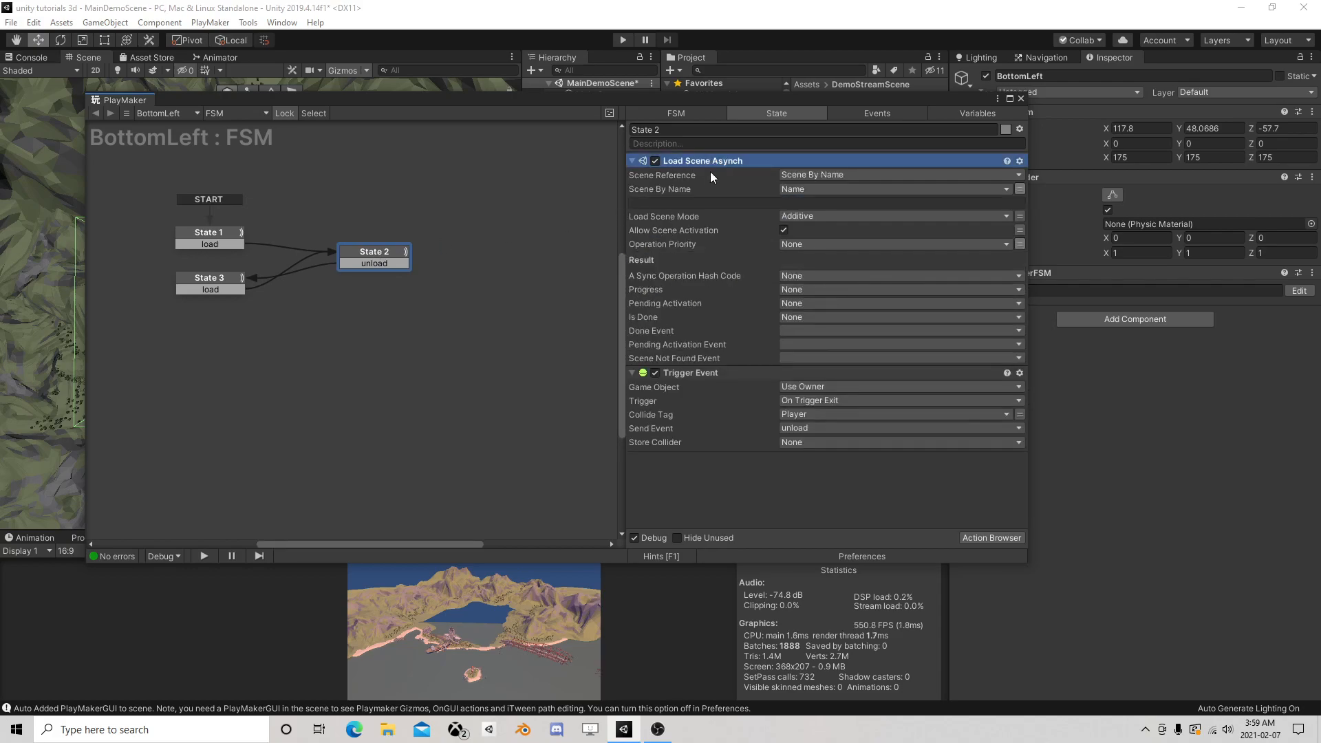
# Step: Add an Unload Scene Asynch action to State 3 and place it above the Trigger Event
pyautogui.click(217, 277)
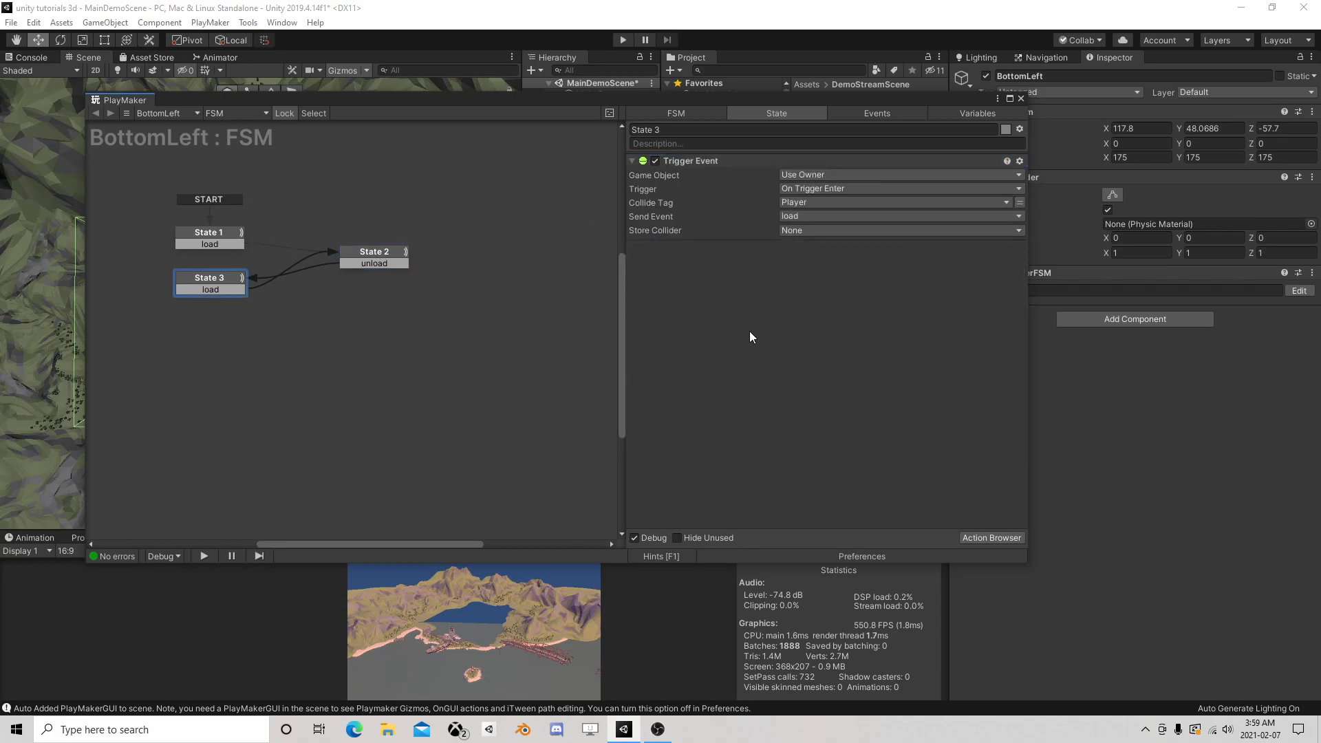
pyautogui.click(992, 538)
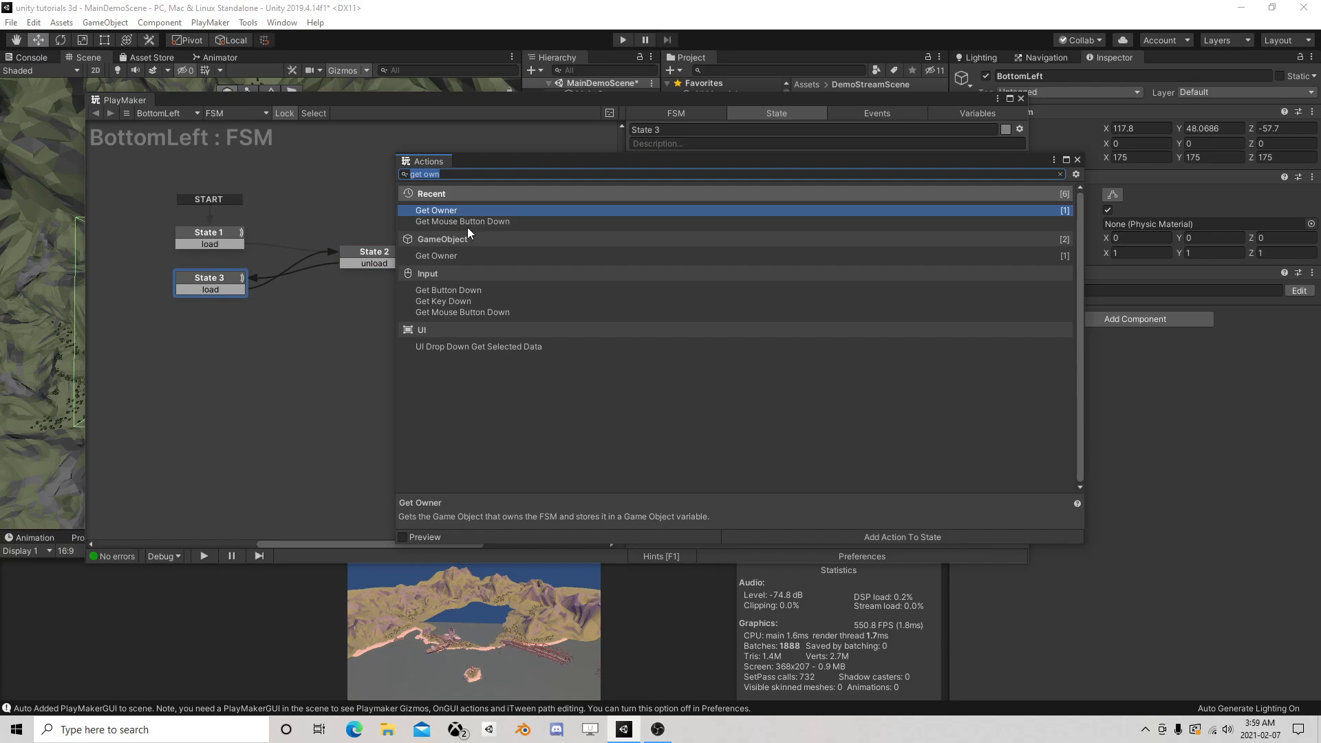
pyautogui.write('scene')
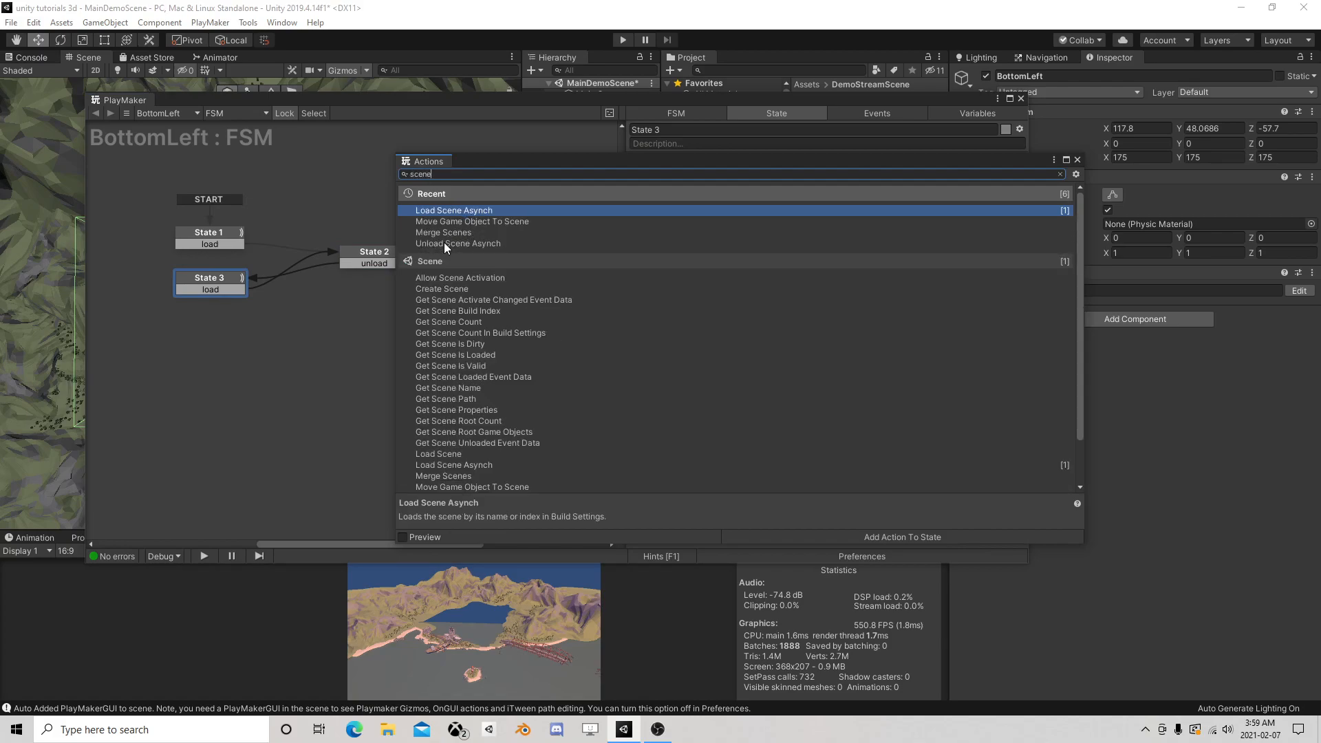
pyautogui.doubleClick(444, 244)
pyautogui.click(1077, 160)
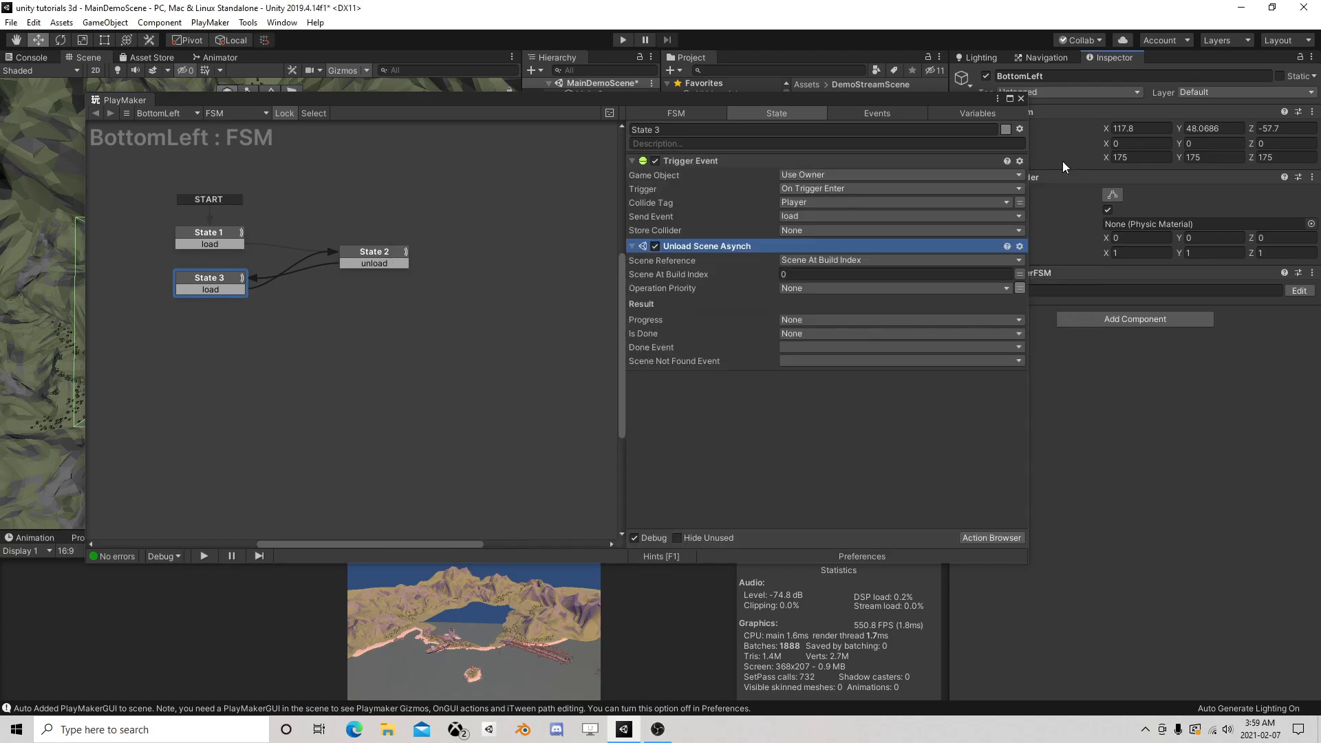
pyautogui.moveTo(683, 246); pyautogui.dragTo(715, 178)
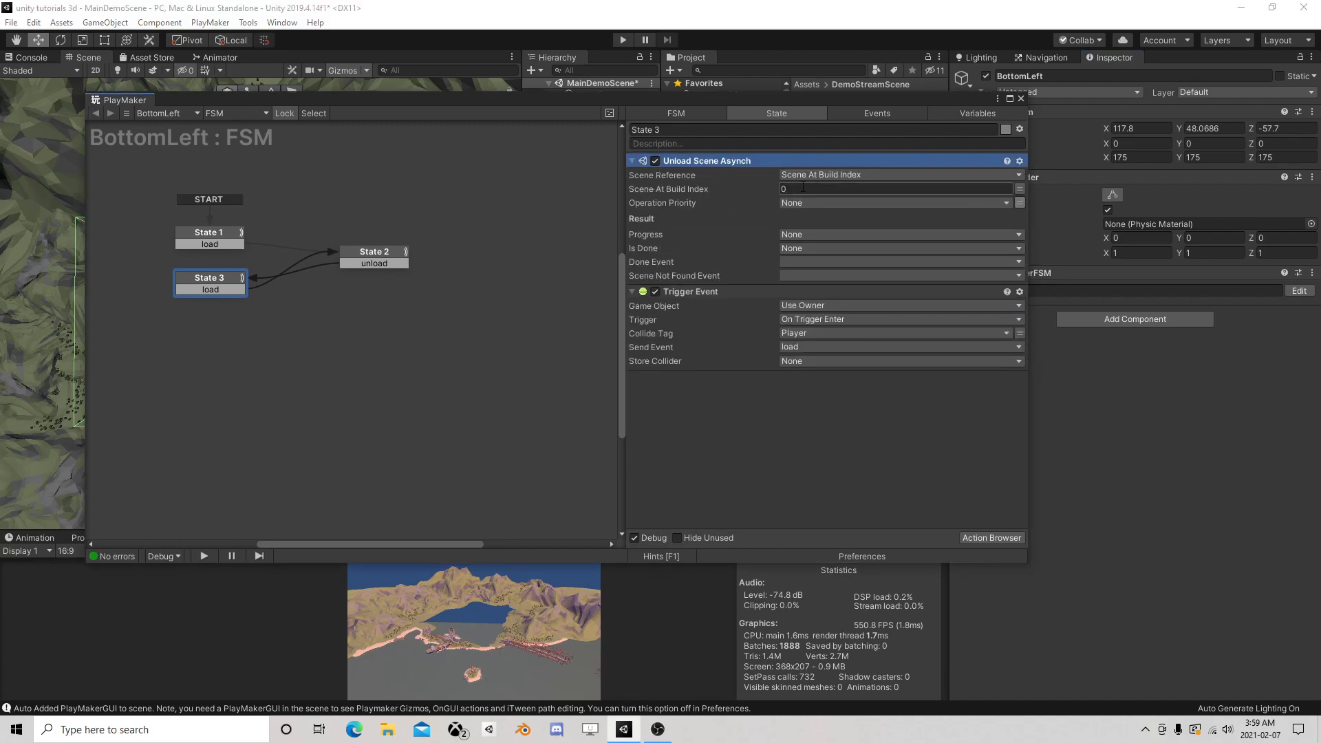
pyautogui.click(1020, 188)
pyautogui.click(991, 190)
pyautogui.moveTo(897, 220)
pyautogui.click(962, 219)
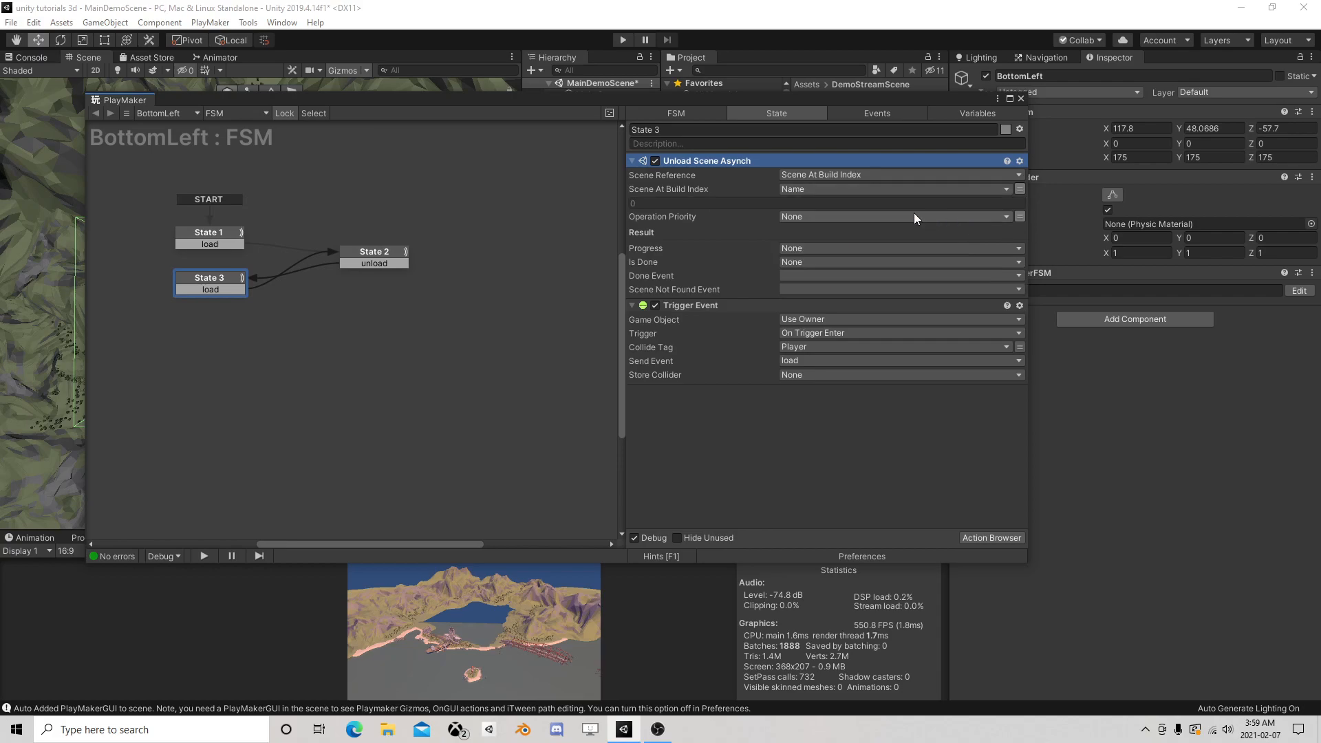
pyautogui.click(834, 196)
pyautogui.click(729, 221)
pyautogui.click(1021, 190)
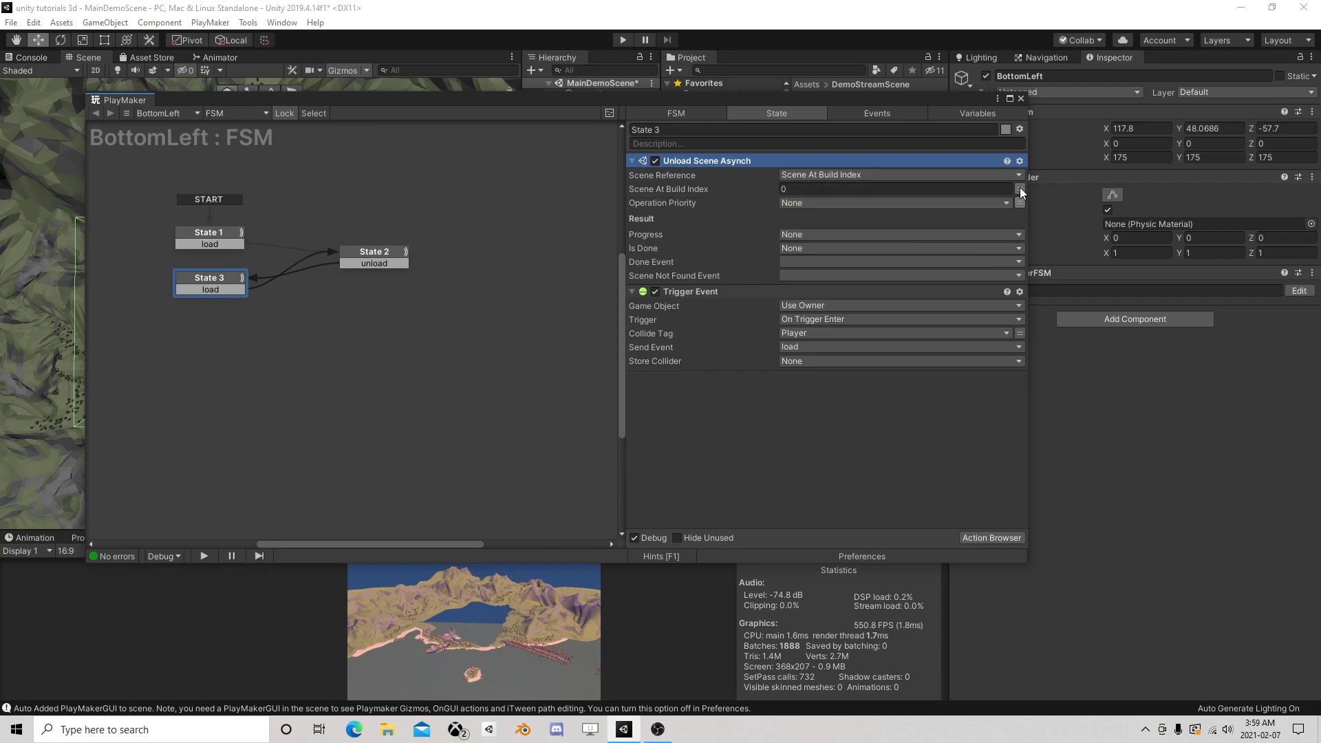
# Step: Set State 3's Unload Scene Asynch action to Scene By Name using the Name variable and close the PlayMaker editor
pyautogui.click(928, 176)
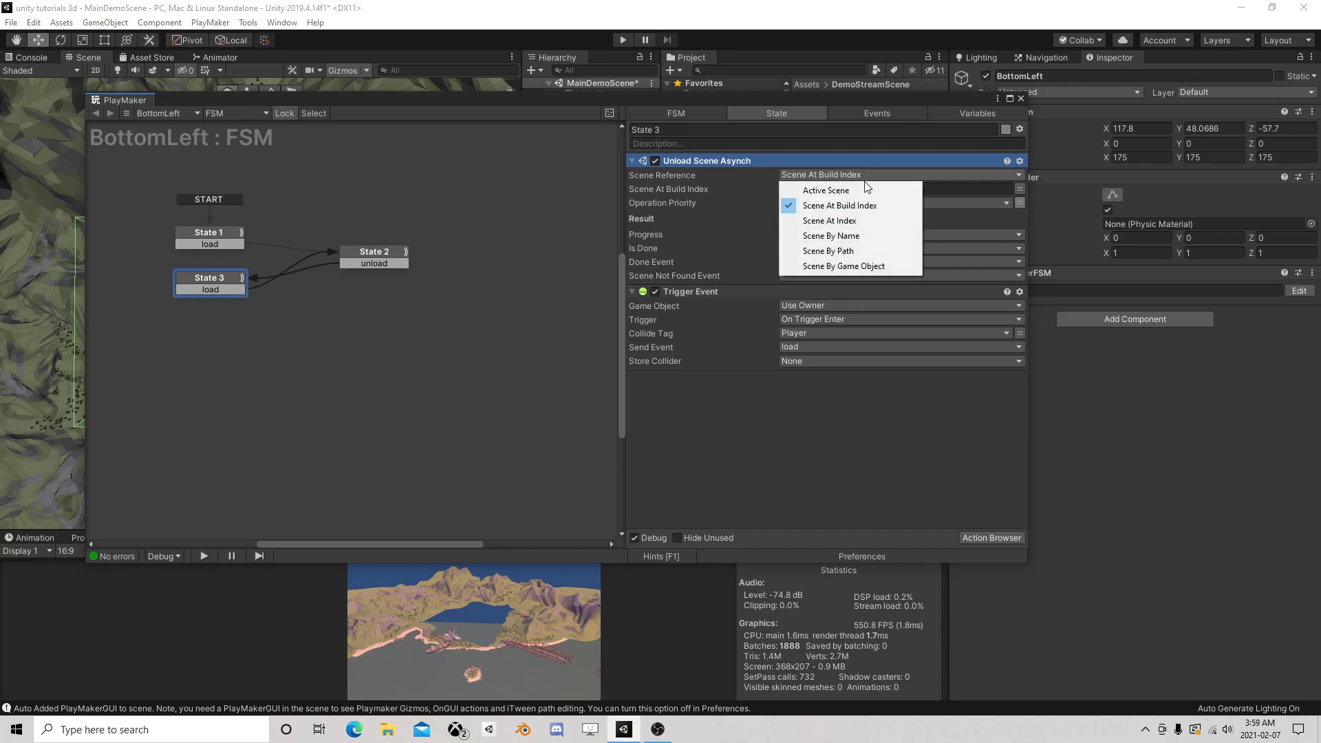
pyautogui.click(861, 236)
pyautogui.click(1020, 190)
pyautogui.click(941, 187)
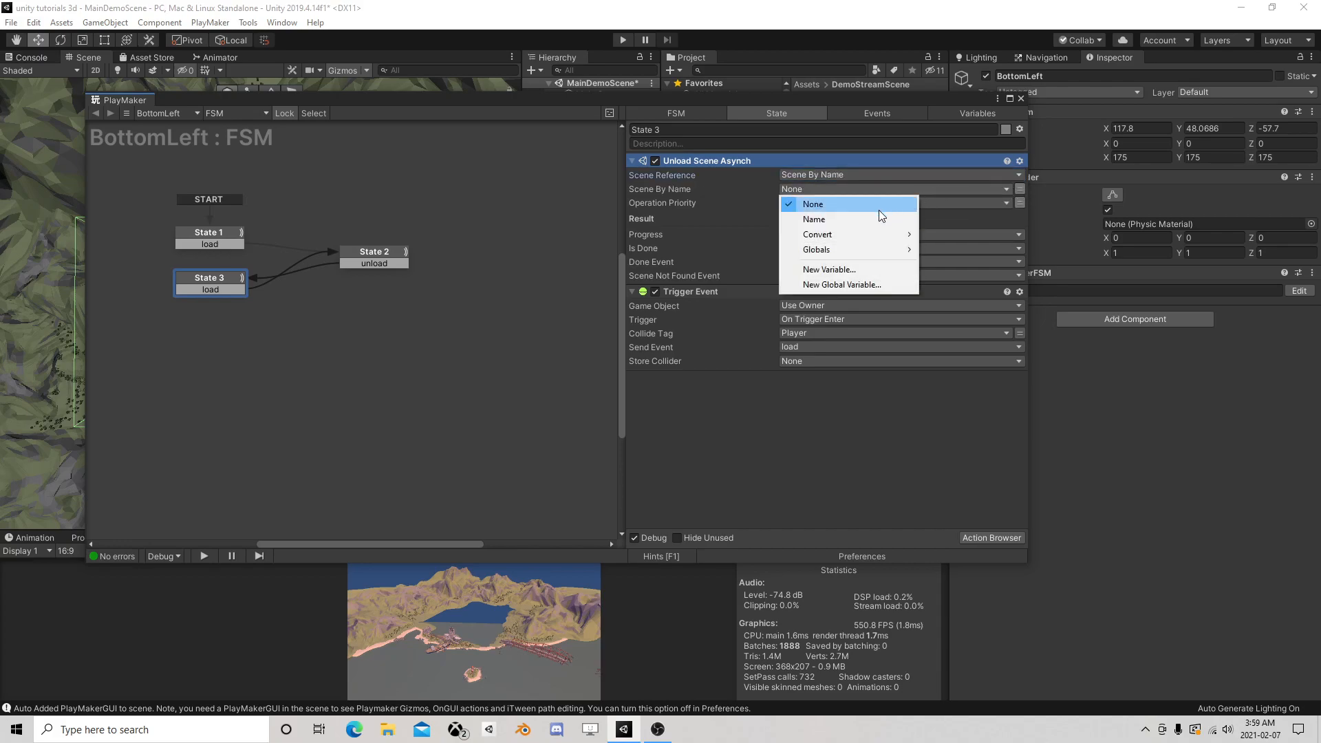
pyautogui.click(850, 215)
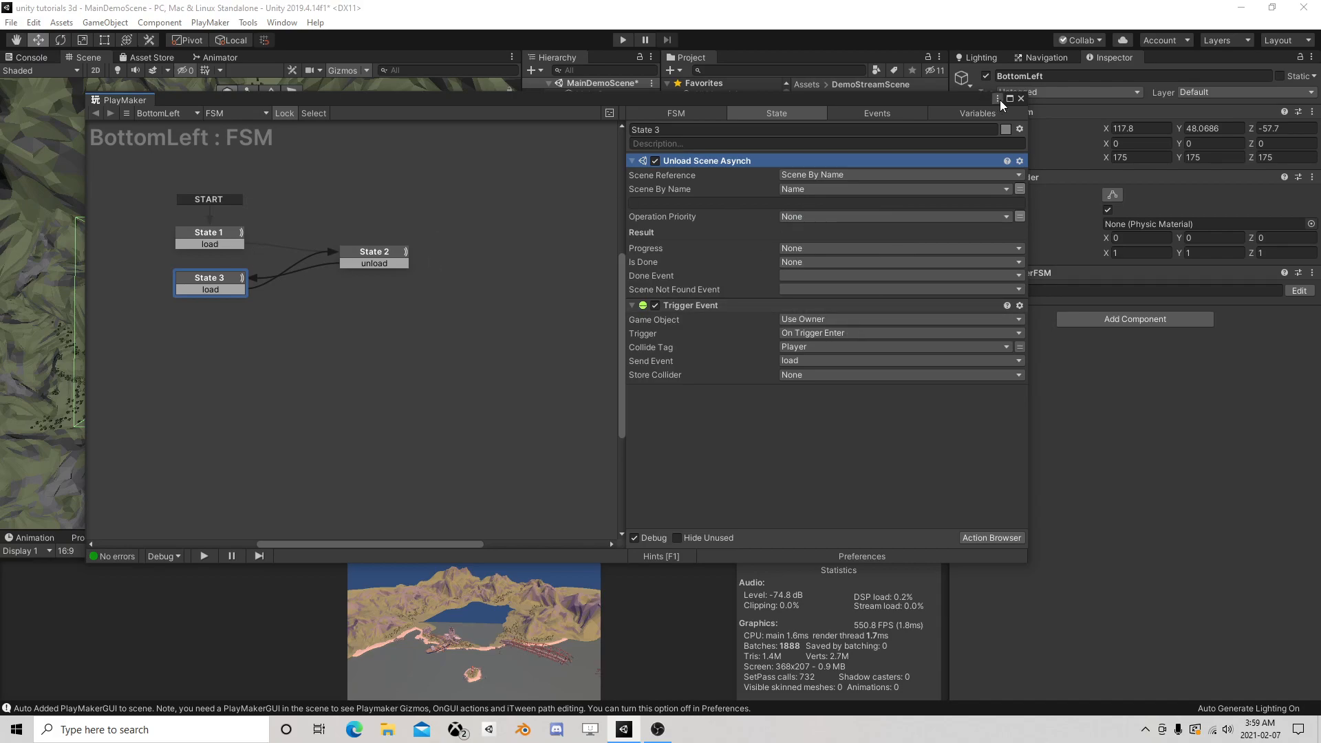
pyautogui.click(1021, 98)
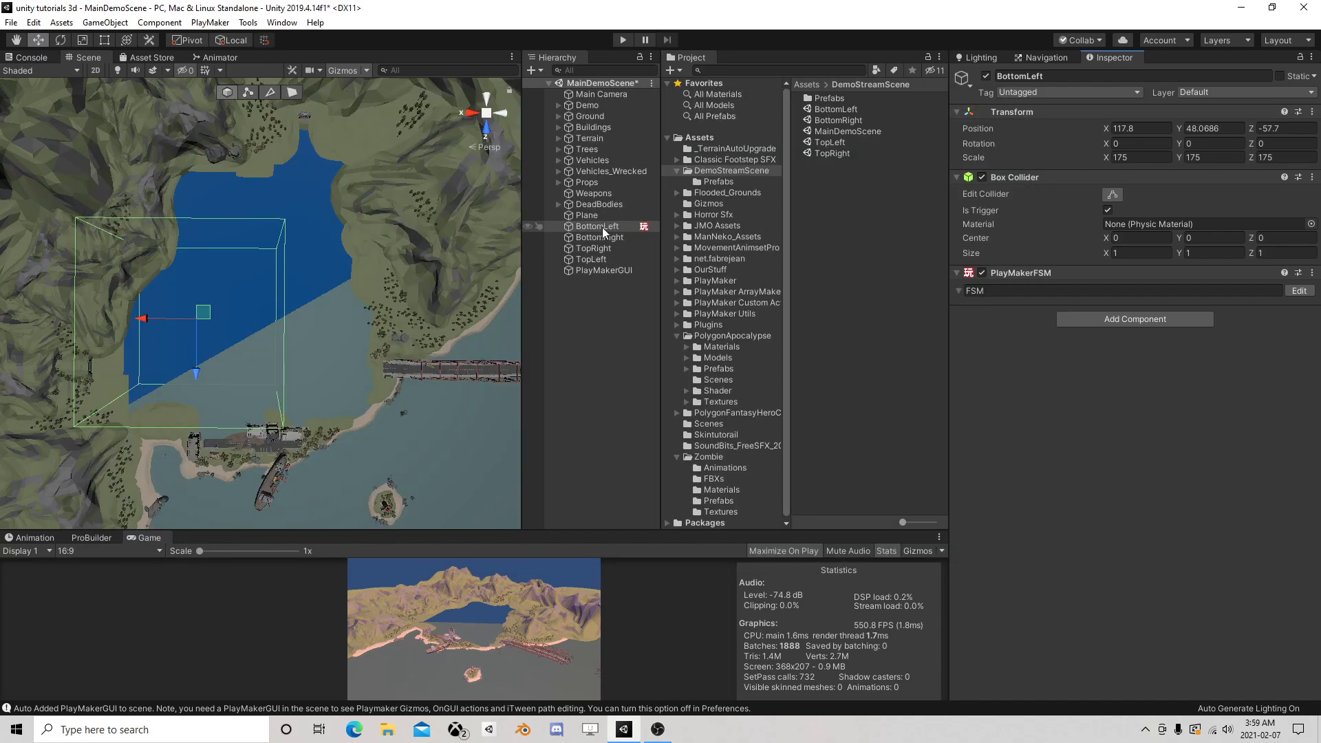
# Step: Play the scene and select the Main Camera with its handles in Global orientation
pyautogui.click(623, 41)
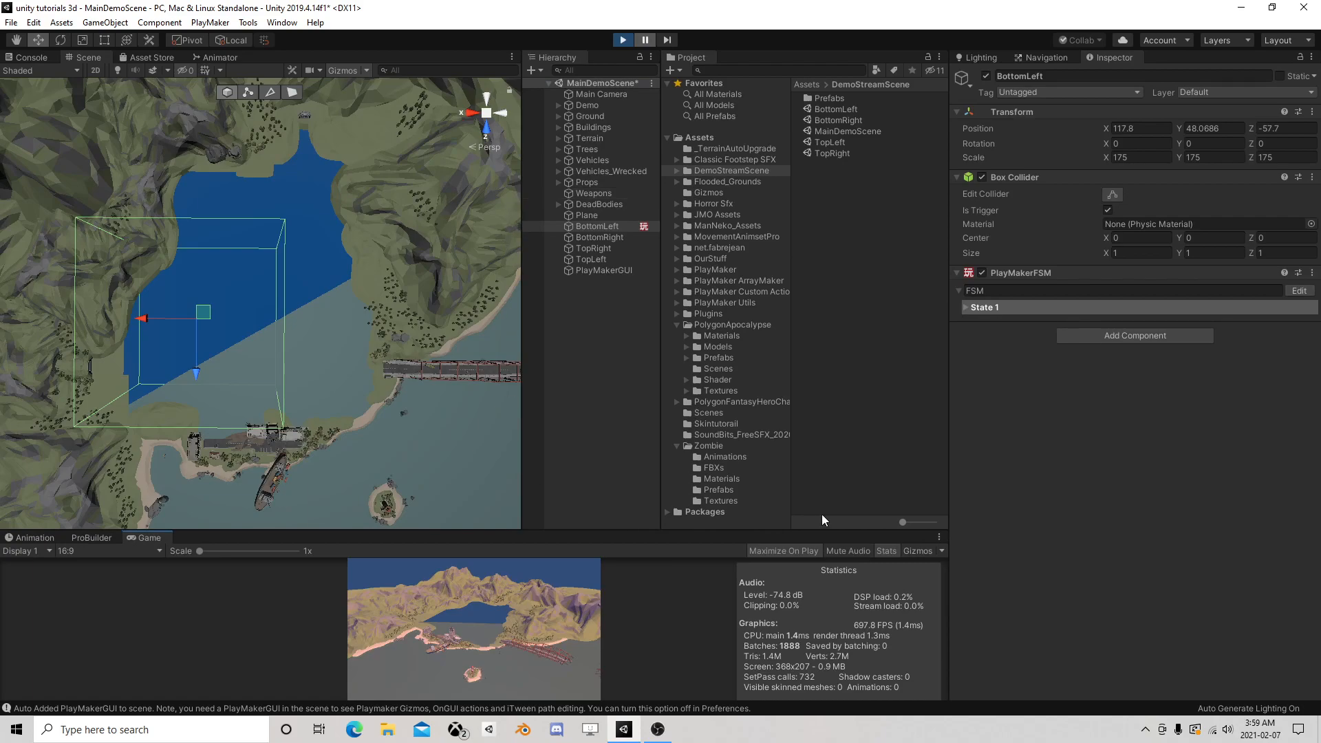
pyautogui.click(609, 93)
pyautogui.scroll(-8, 331, 328)
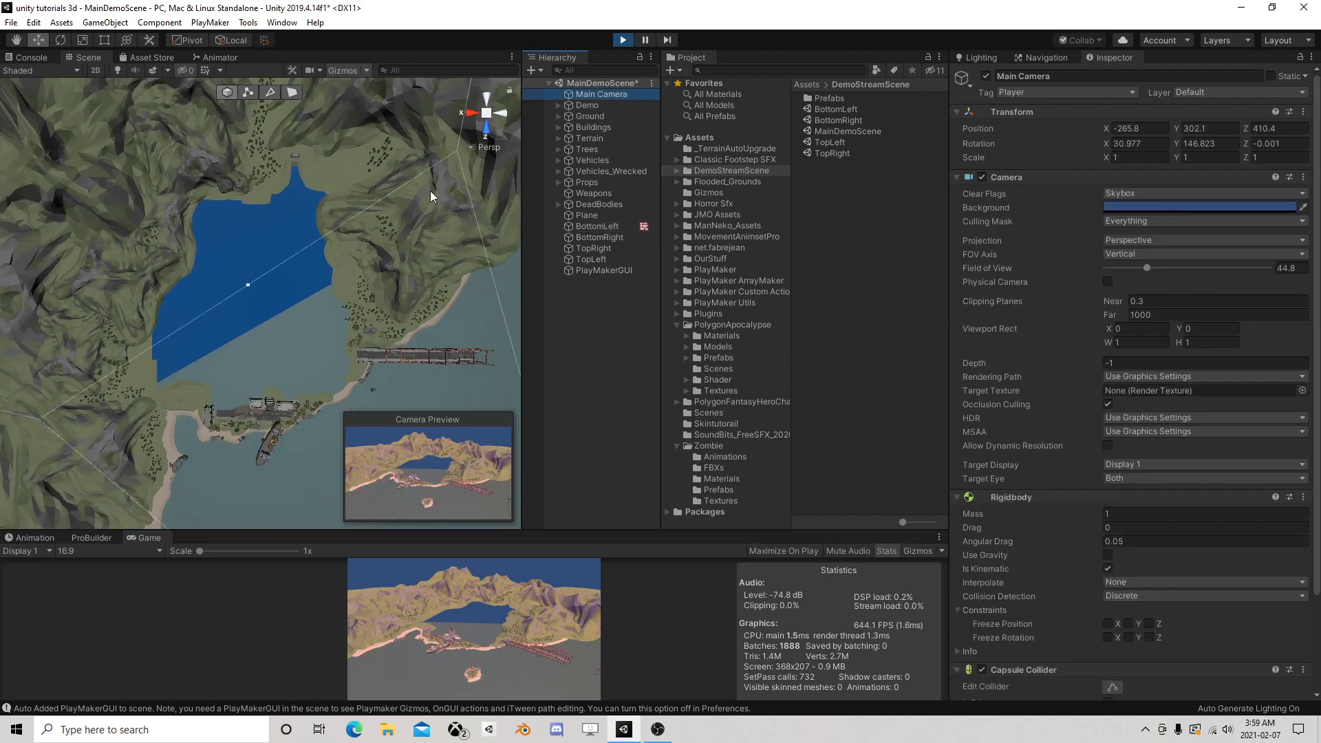
pyautogui.scroll(-6, 324, 324)
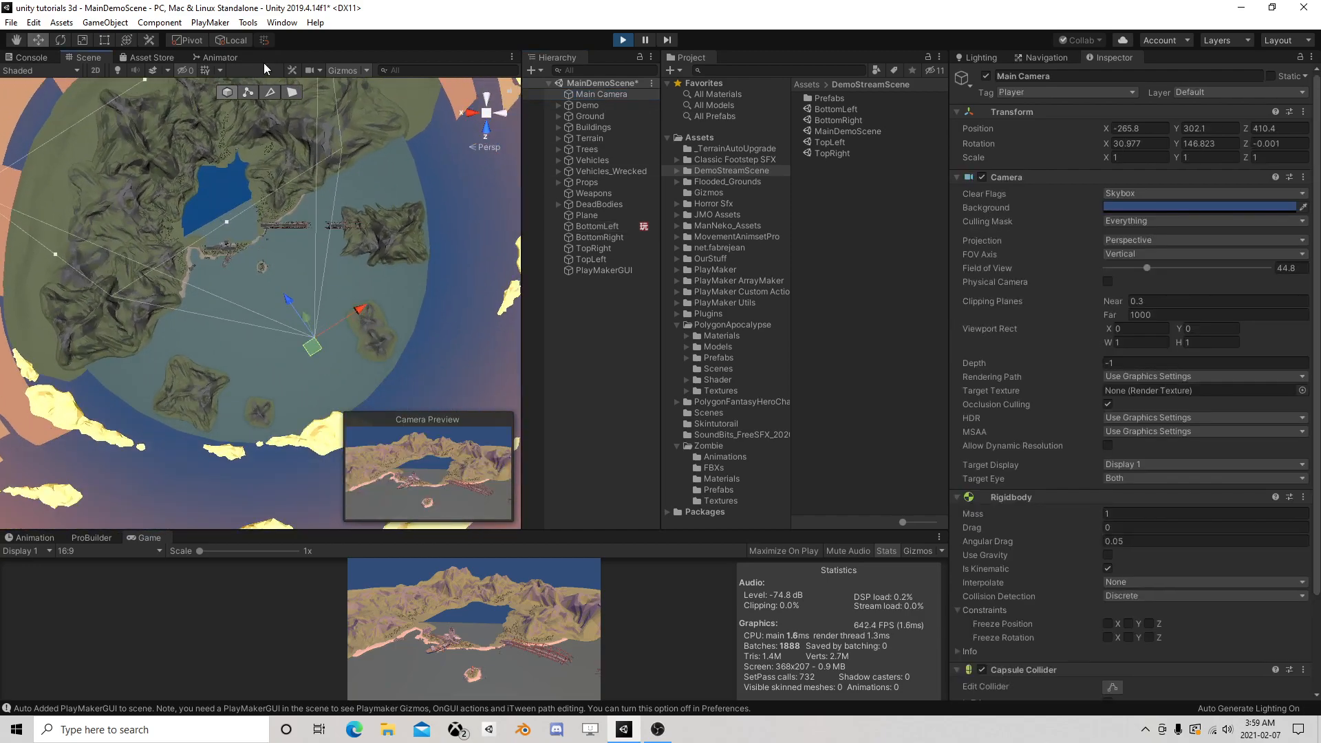
pyautogui.click(239, 39)
# Step: Move the Main Camera to about X 102, Y 424, Z -46 to test the BottomLeft trigger, and stop play mode
pyautogui.moveTo(323, 344); pyautogui.dragTo(192, 189)
pyautogui.keyDown('alt'); pyautogui.moveTo(221, 270); pyautogui.dragTo(281, 212); pyautogui.keyUp('alt')
pyautogui.moveTo(281, 213); pyautogui.dragTo(291, 190, button='middle')
pyautogui.moveTo(290, 267)
pyautogui.mouseDown()
pyautogui.moveTo(274, 327)
pyautogui.moveTo(282, 253)
pyautogui.mouseUp()
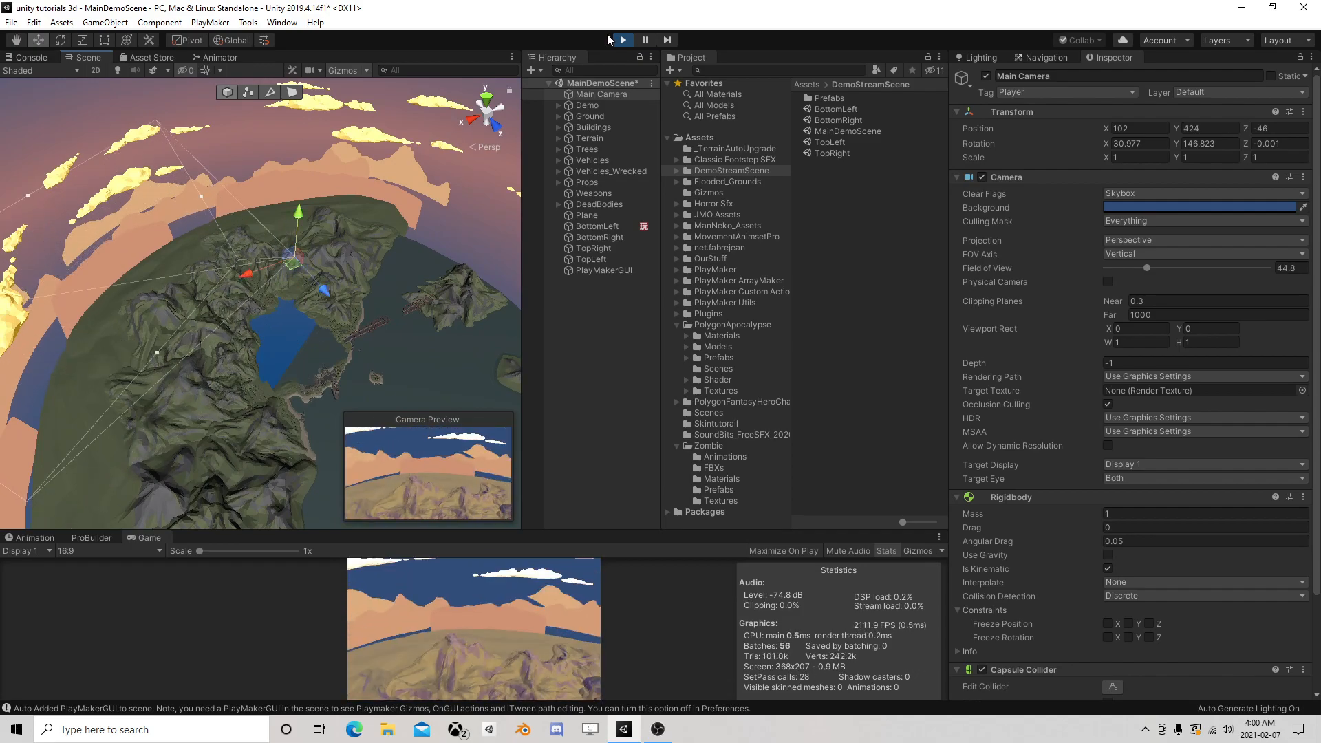
pyautogui.click(623, 39)
# Step: Copy BottomLeft's PlayMakerFSM component and paste it as new onto BottomRight, TopRight and TopLeft
pyautogui.keyDown('alt'); pyautogui.moveTo(413, 172); pyautogui.dragTo(245, 265); pyautogui.keyUp('alt')
pyautogui.scroll(5, 245, 264)
pyautogui.click(598, 226)
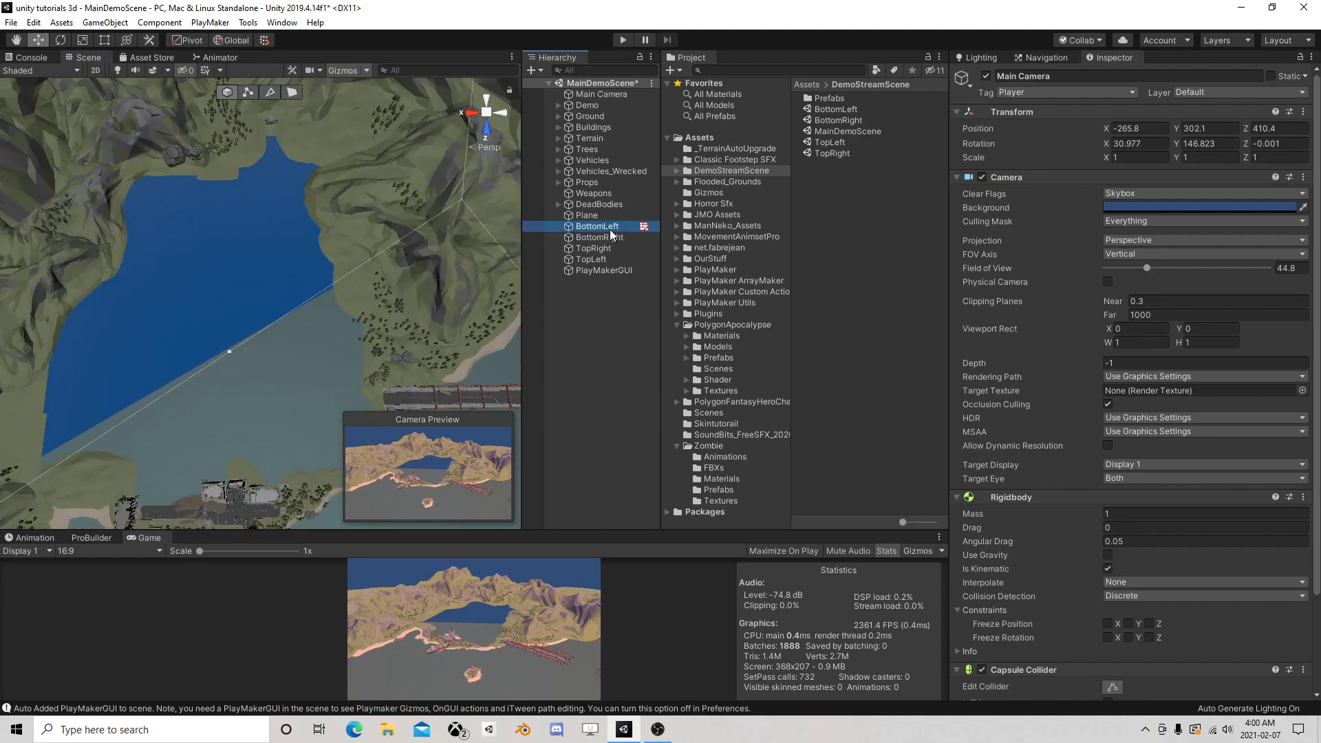
pyautogui.rightClick(1018, 272)
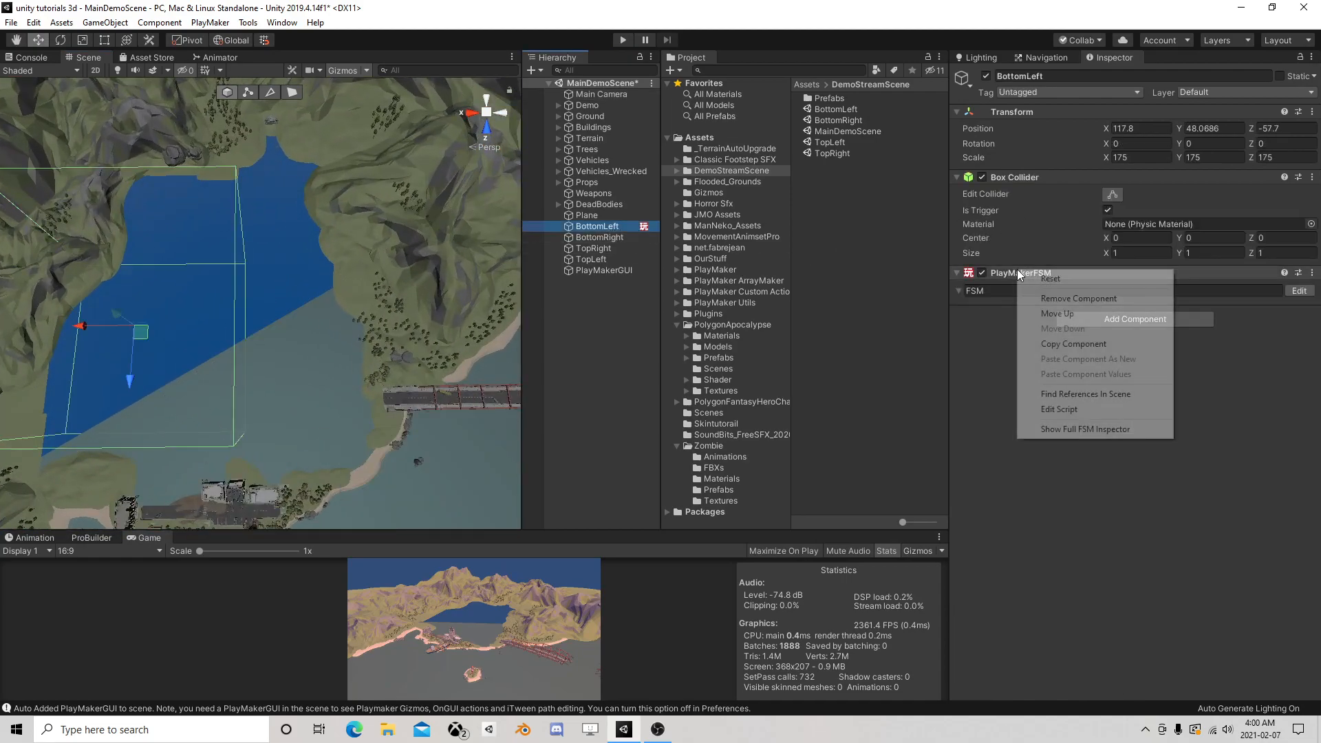
pyautogui.click(1077, 344)
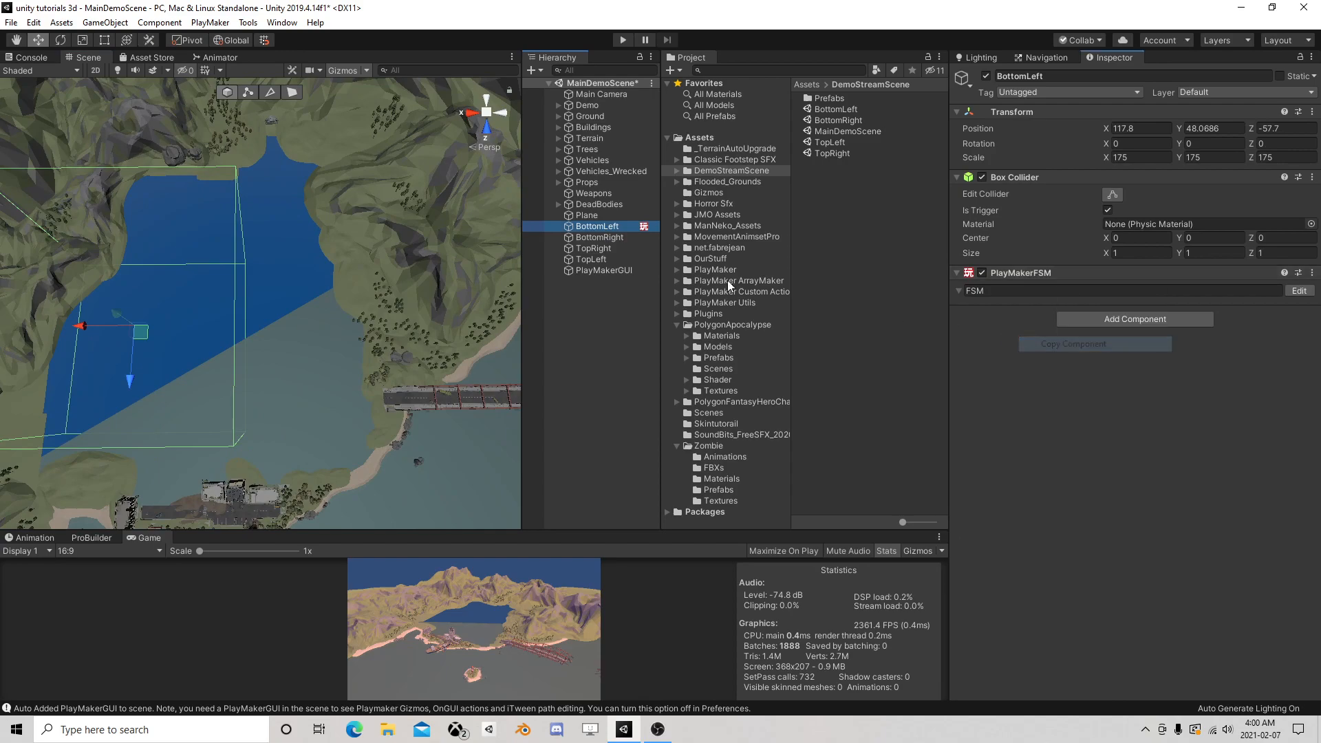
pyautogui.click(606, 237)
pyautogui.keyDown('shift'); pyautogui.click(607, 258); pyautogui.keyUp('shift')
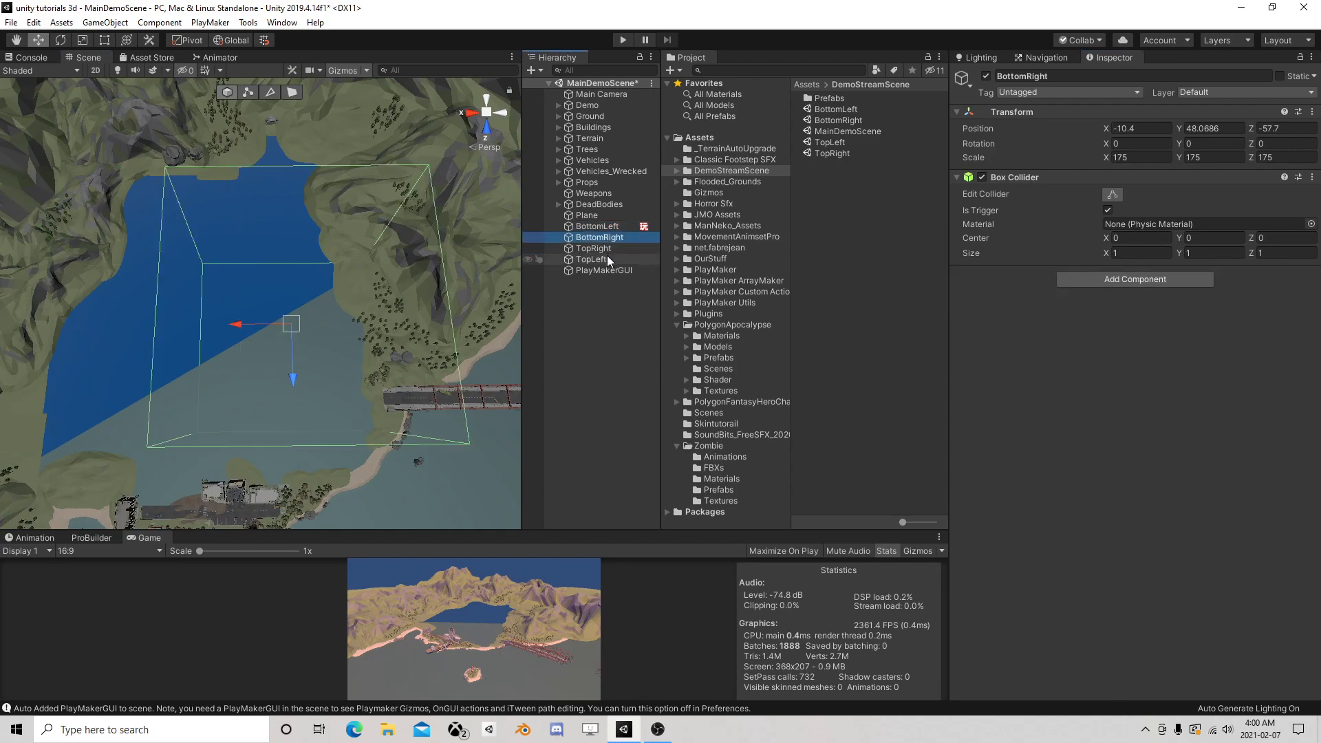
pyautogui.rightClick(1023, 177)
pyautogui.click(1040, 267)
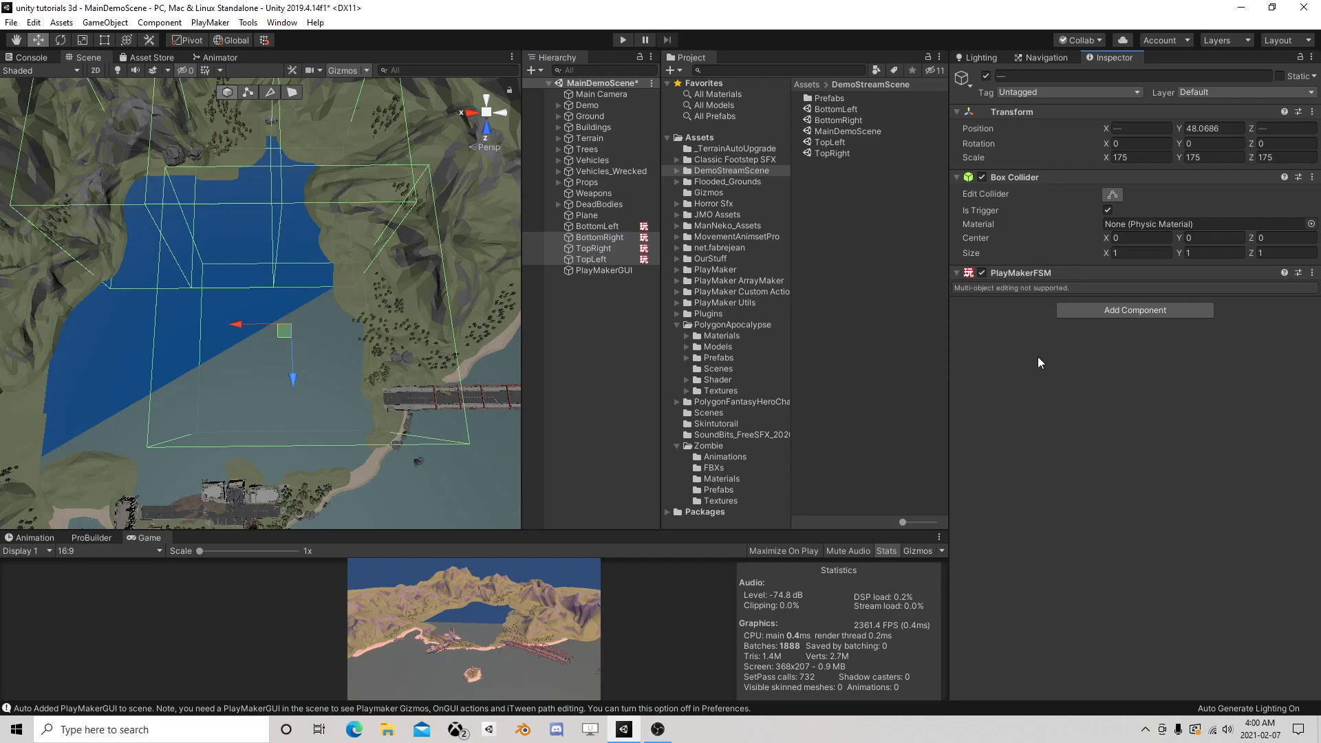
pyautogui.click(608, 238)
pyautogui.click(596, 259)
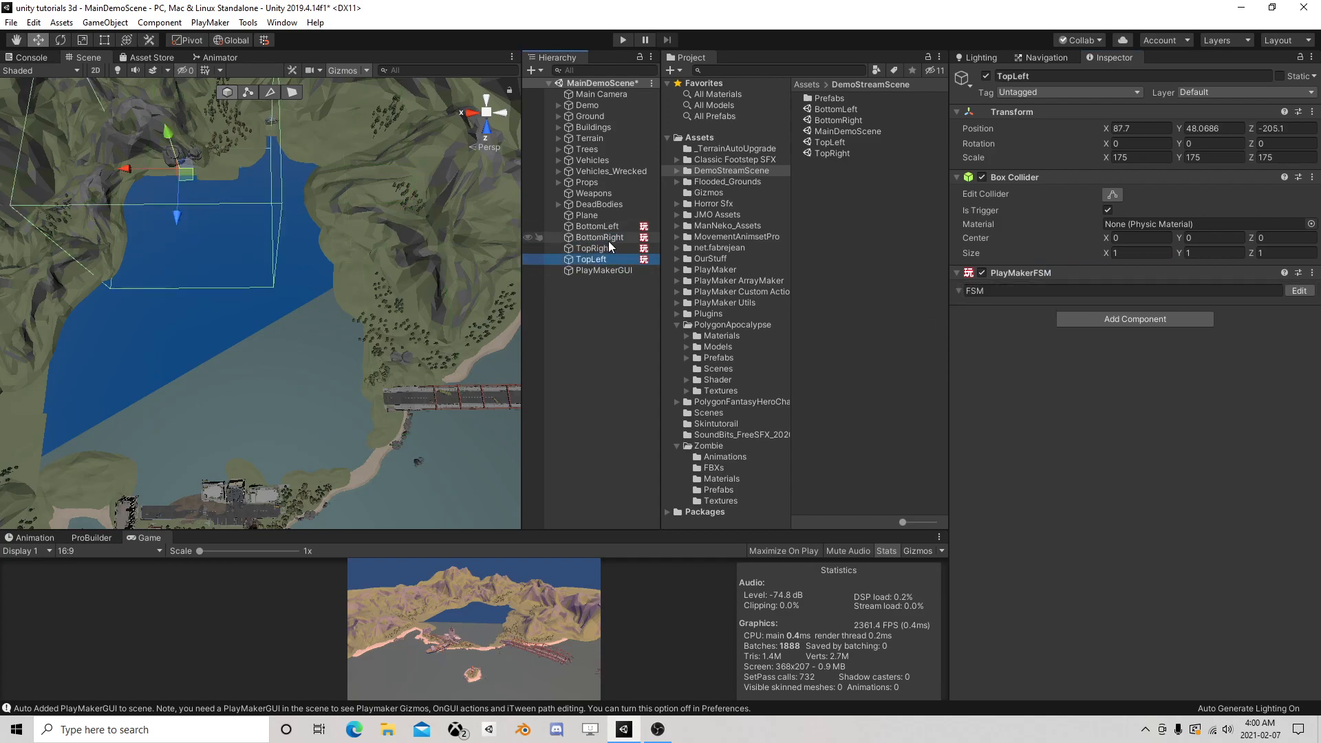
# Step: Frame the city from low over the water and align the Main Camera with the Scene view
pyautogui.doubleClick(600, 95)
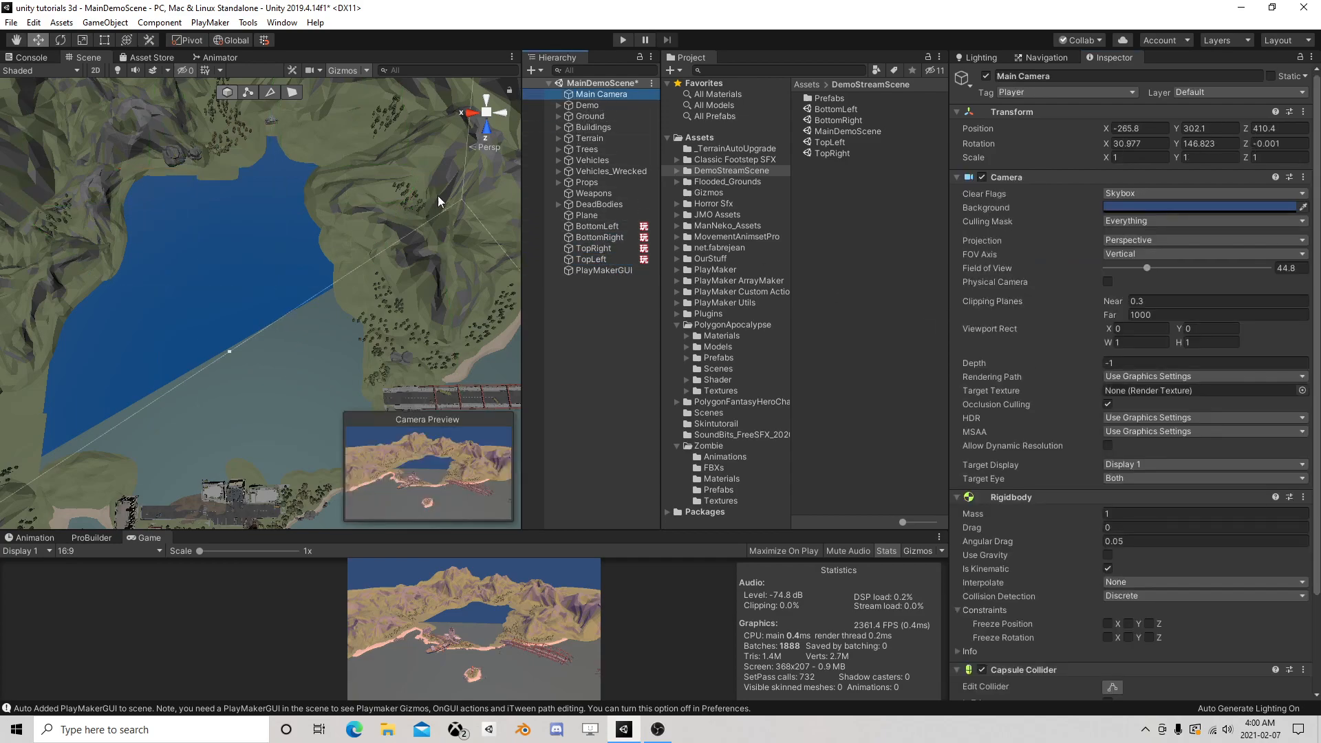
pyautogui.moveTo(218, 193); pyautogui.dragTo(289, 262, button='right')
pyautogui.click(104, 22)
pyautogui.click(127, 296)
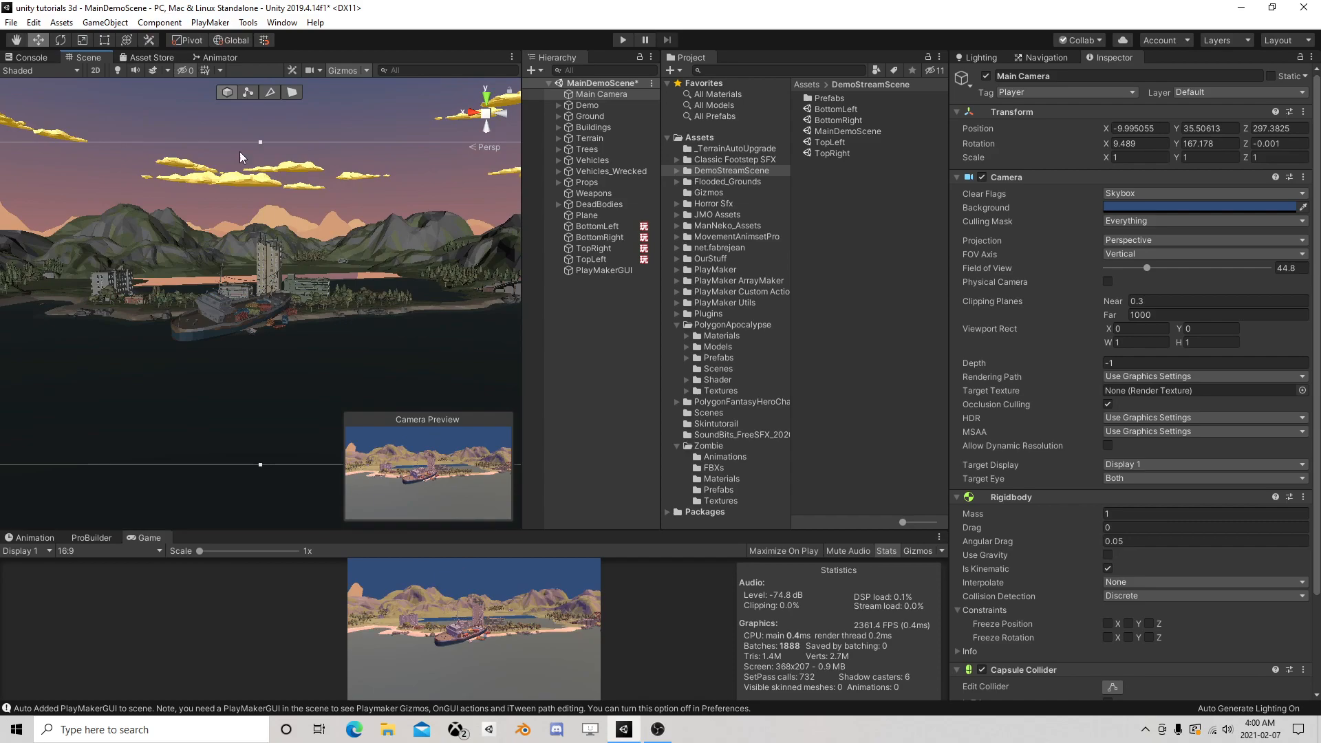
# Step: Enlarge the Game view and frame the Main Camera together with the city area from above in the Scene view
pyautogui.moveTo(530, 528); pyautogui.dragTo(531, 222)
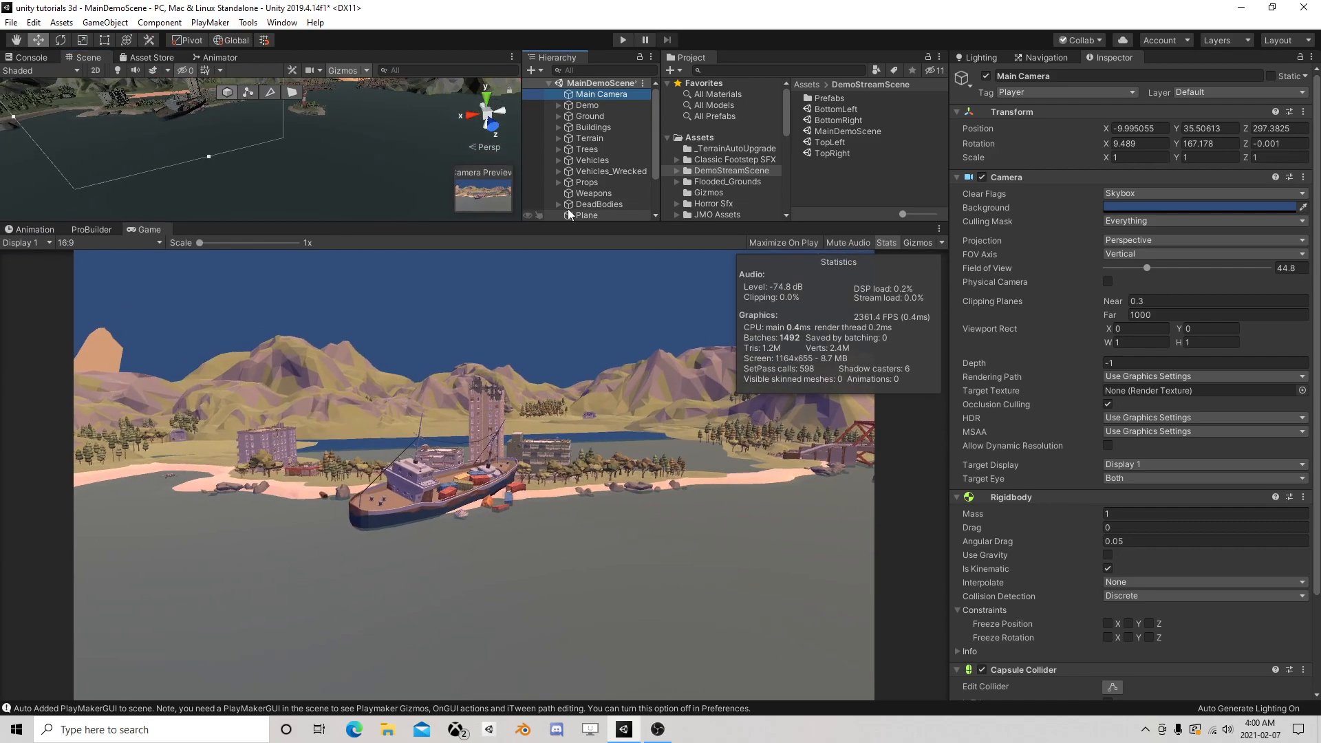
pyautogui.scroll(-3, 279, 188)
pyautogui.moveTo(279, 187); pyautogui.dragTo(300, 160, button='middle')
pyautogui.scroll(2, 344, 192)
pyautogui.moveTo(300, 161)
pyautogui.mouseDown(button='right')
pyautogui.moveTo(319, 185)
pyautogui.moveTo(309, 161)
pyautogui.mouseUp(button='right')
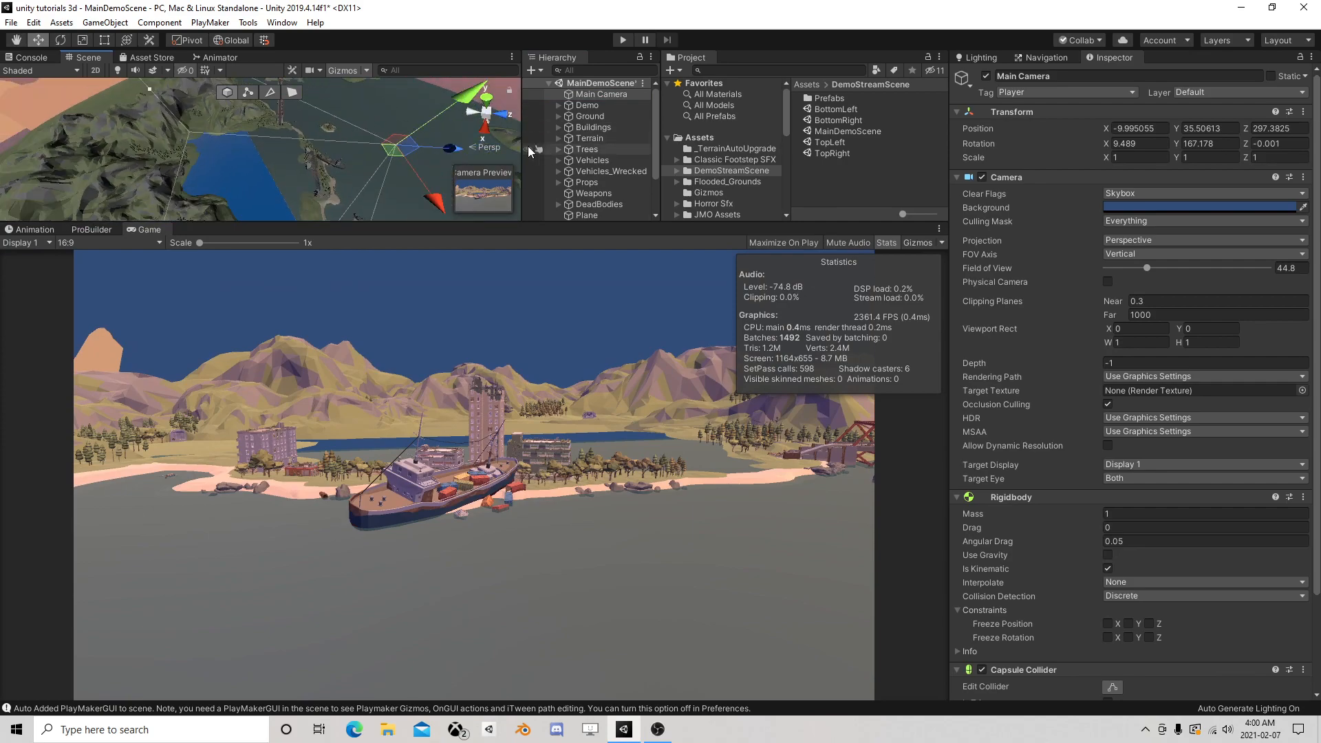
# Step: Play the scene, move the Main Camera into the BottomLeft section at about X 113, Z -59, and enlarge the Scene view
pyautogui.click(623, 40)
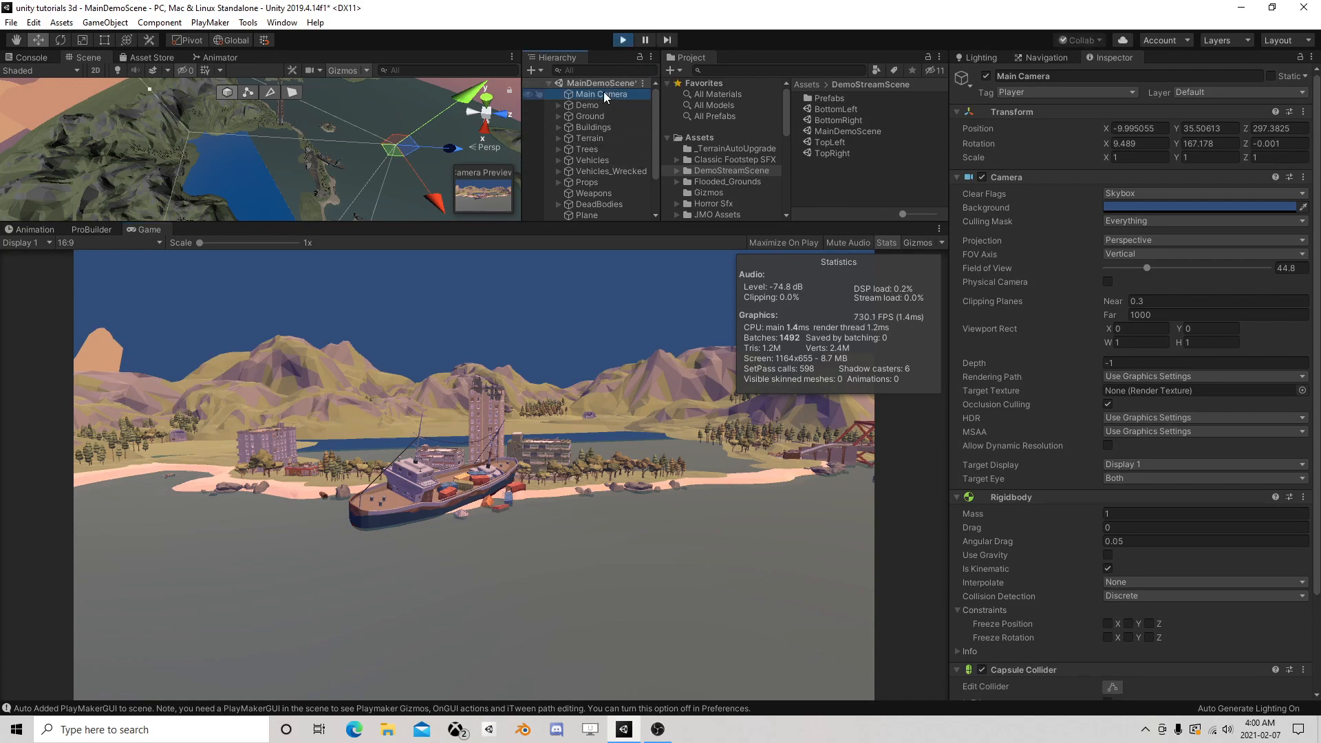
pyautogui.moveTo(394, 158); pyautogui.dragTo(264, 195)
pyautogui.moveTo(616, 222); pyautogui.dragTo(628, 409)
pyautogui.moveTo(309, 192); pyautogui.dragTo(159, 213, button='right')
# Step: Examine in the hierarchy which section scenes are loaded alongside MainDemoScene
pyautogui.click(549, 84)
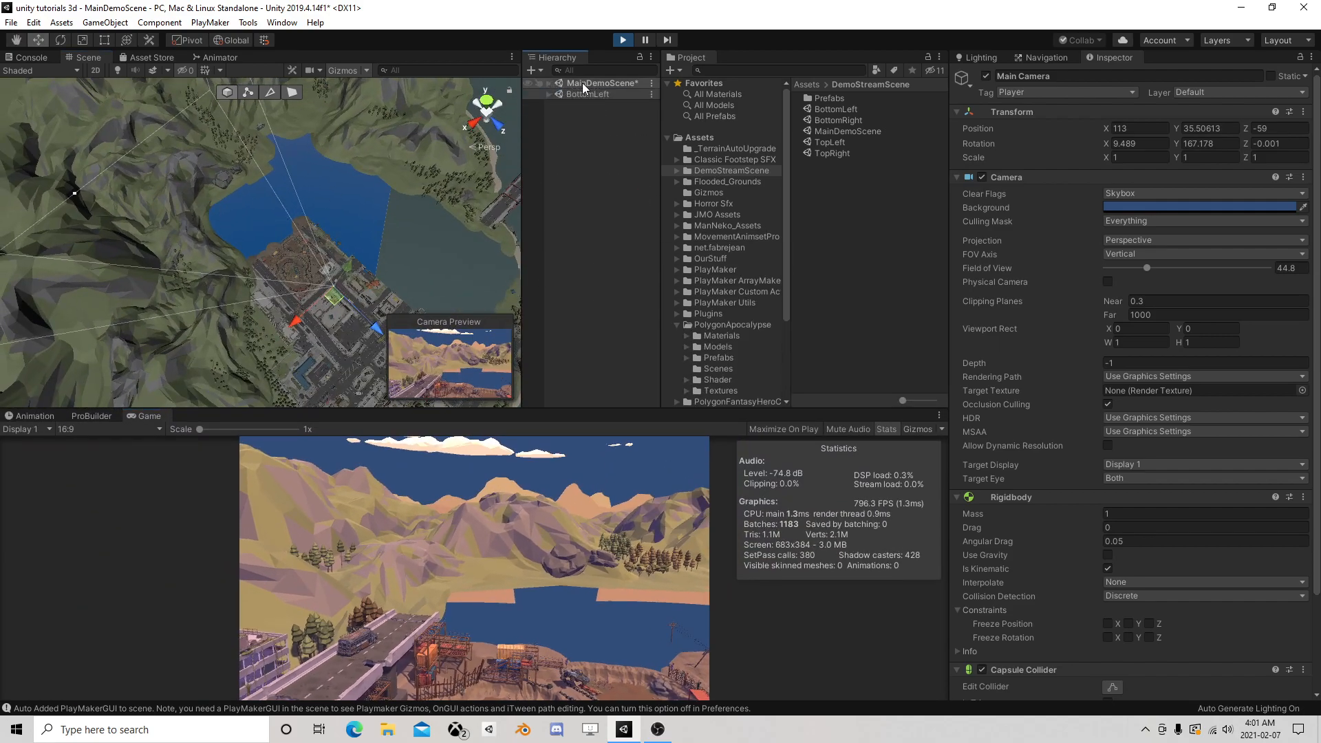
pyautogui.click(585, 118)
pyautogui.click(587, 95)
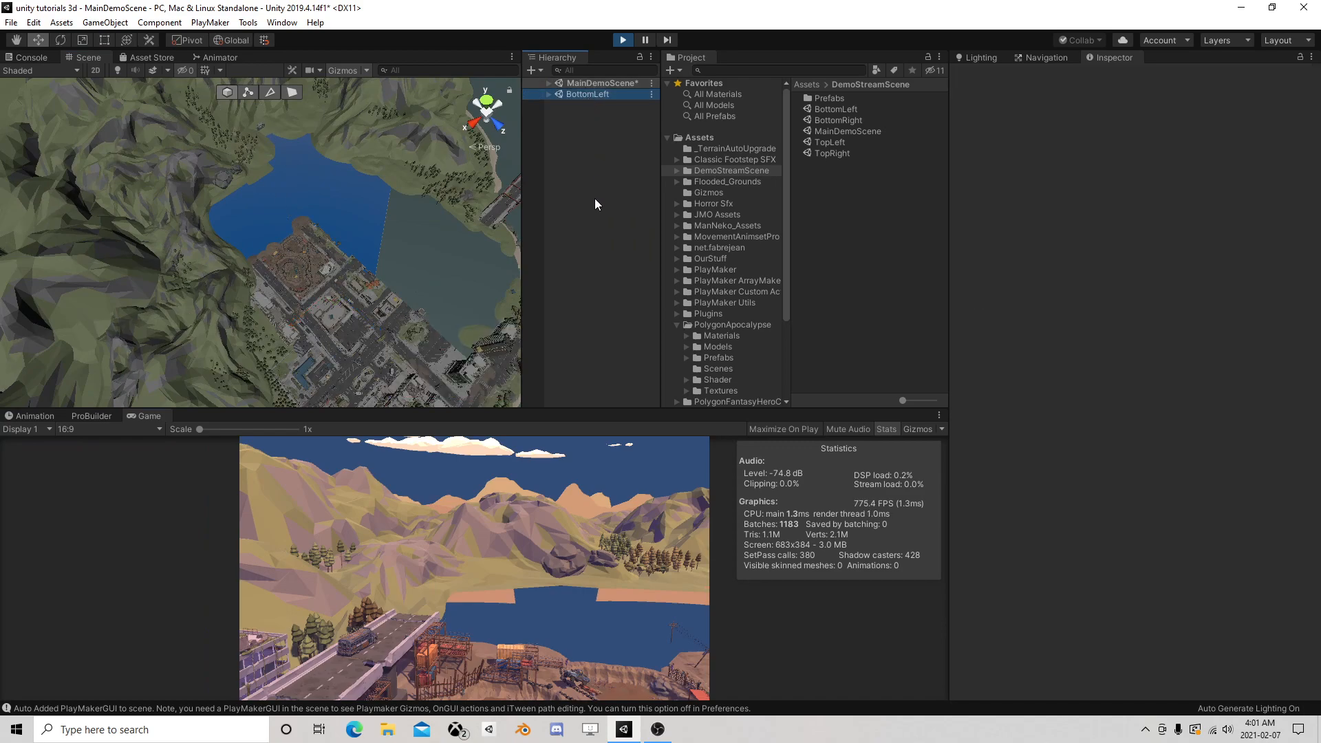
pyautogui.click(550, 83)
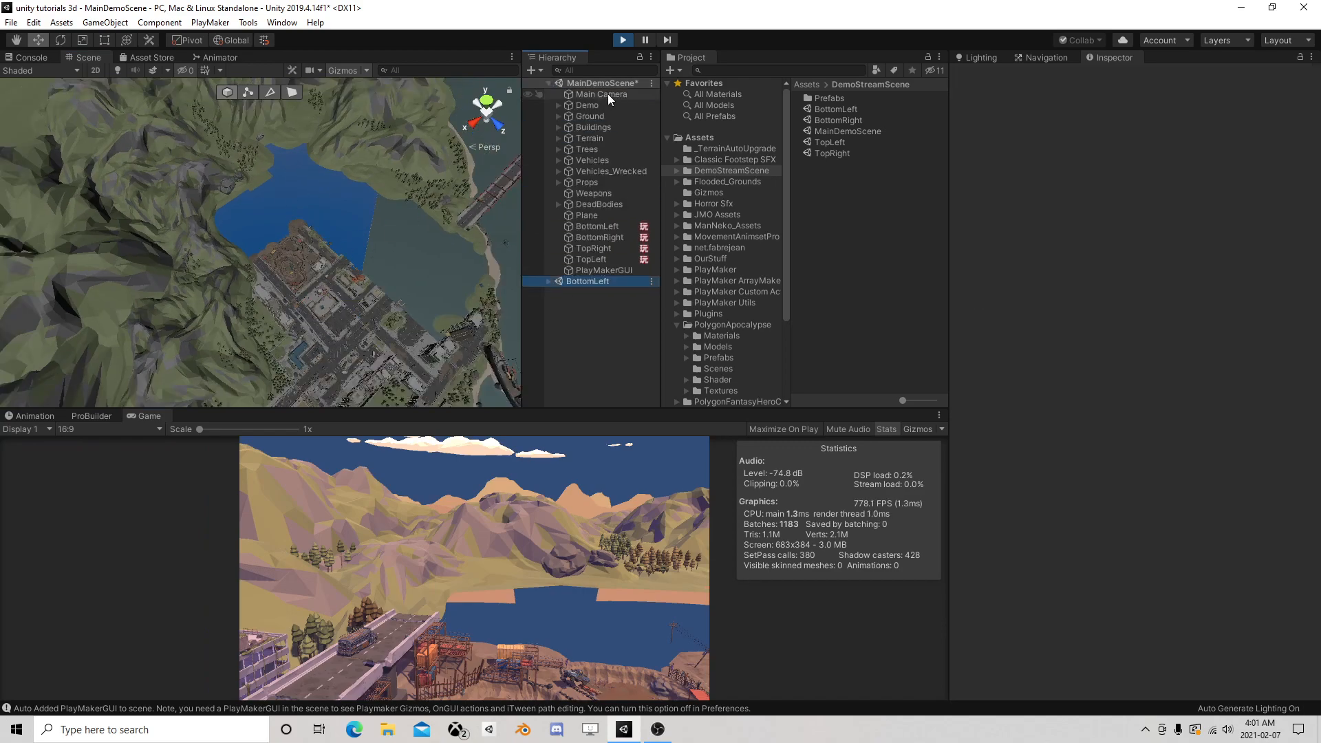
# Step: Move the Main Camera to about X 105, Z 3 and rotate it to about 257.5 on Y
pyautogui.doubleClick(603, 94)
pyautogui.click(296, 274)
pyautogui.moveTo(296, 274); pyautogui.dragTo(346, 252)
pyautogui.moveTo(360, 247); pyautogui.dragTo(348, 299)
pyautogui.click(60, 40)
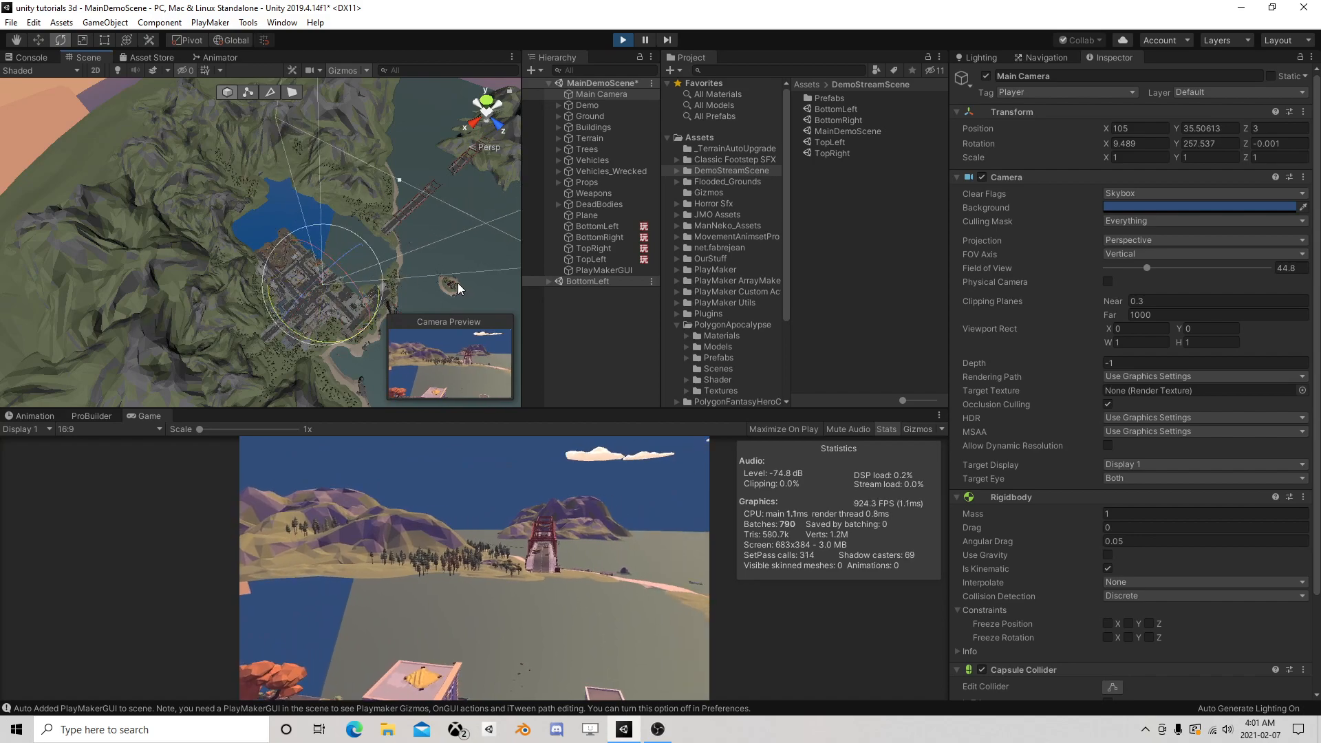
# Step: Set the scale of the BottomLeft, BottomRight, TopRight and TopLeft trigger boxes to 225 on X, Y and Z
pyautogui.click(596, 226)
pyautogui.keyDown('shift'); pyautogui.click(597, 260); pyautogui.keyUp('shift')
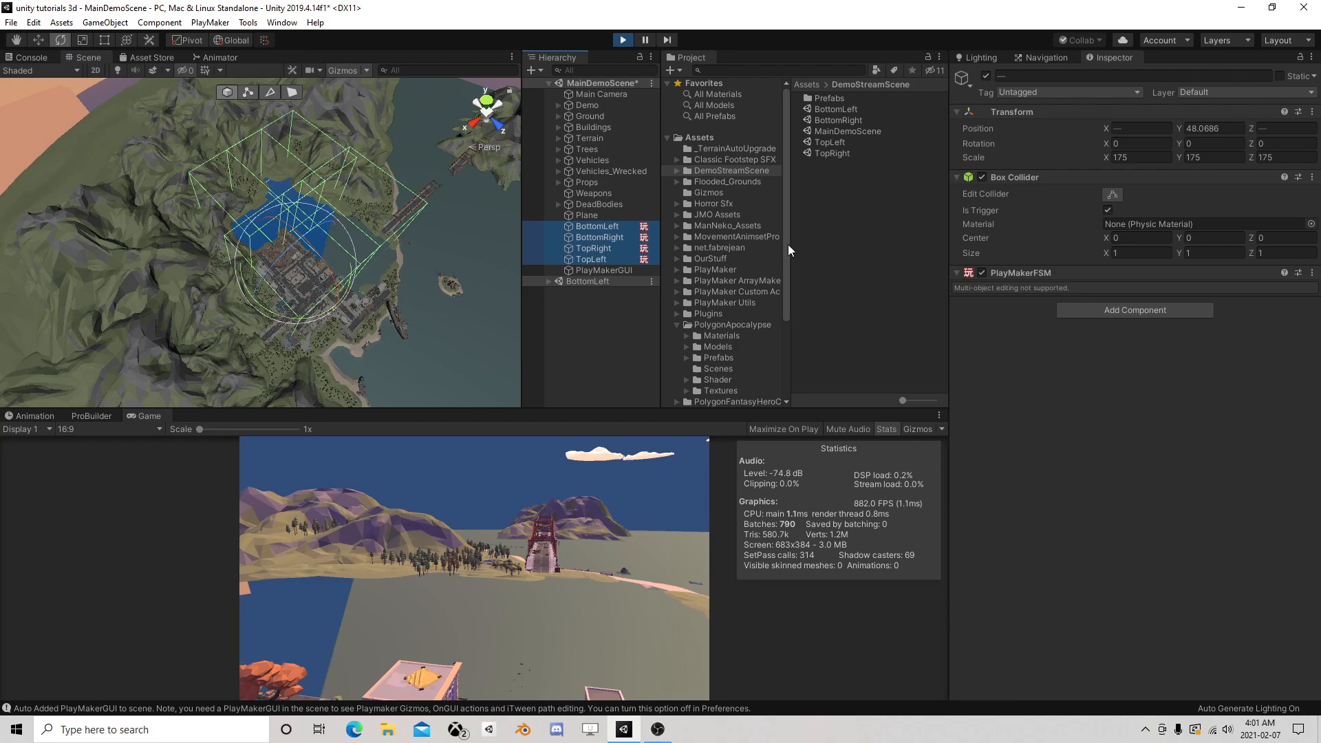
pyautogui.click(1142, 158)
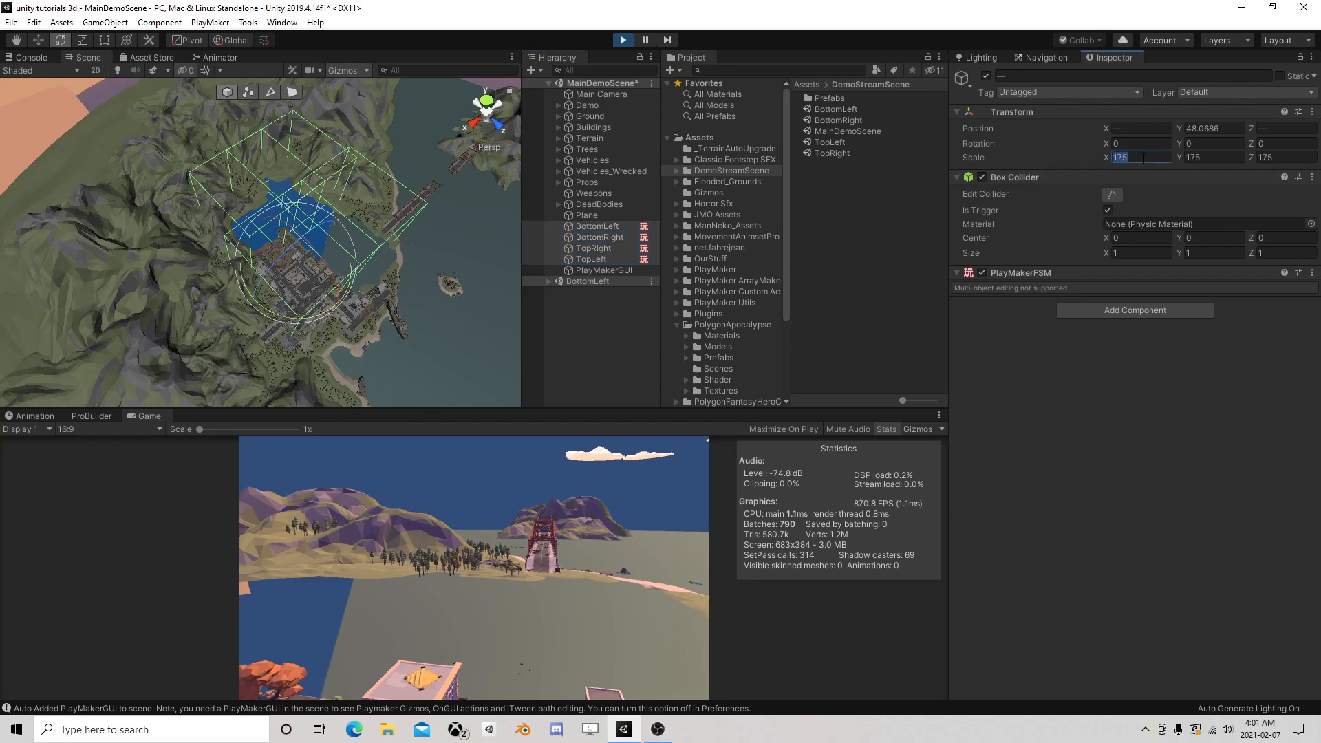
pyautogui.write('20')
pyautogui.press('BackSpace')
pyautogui.write('25')
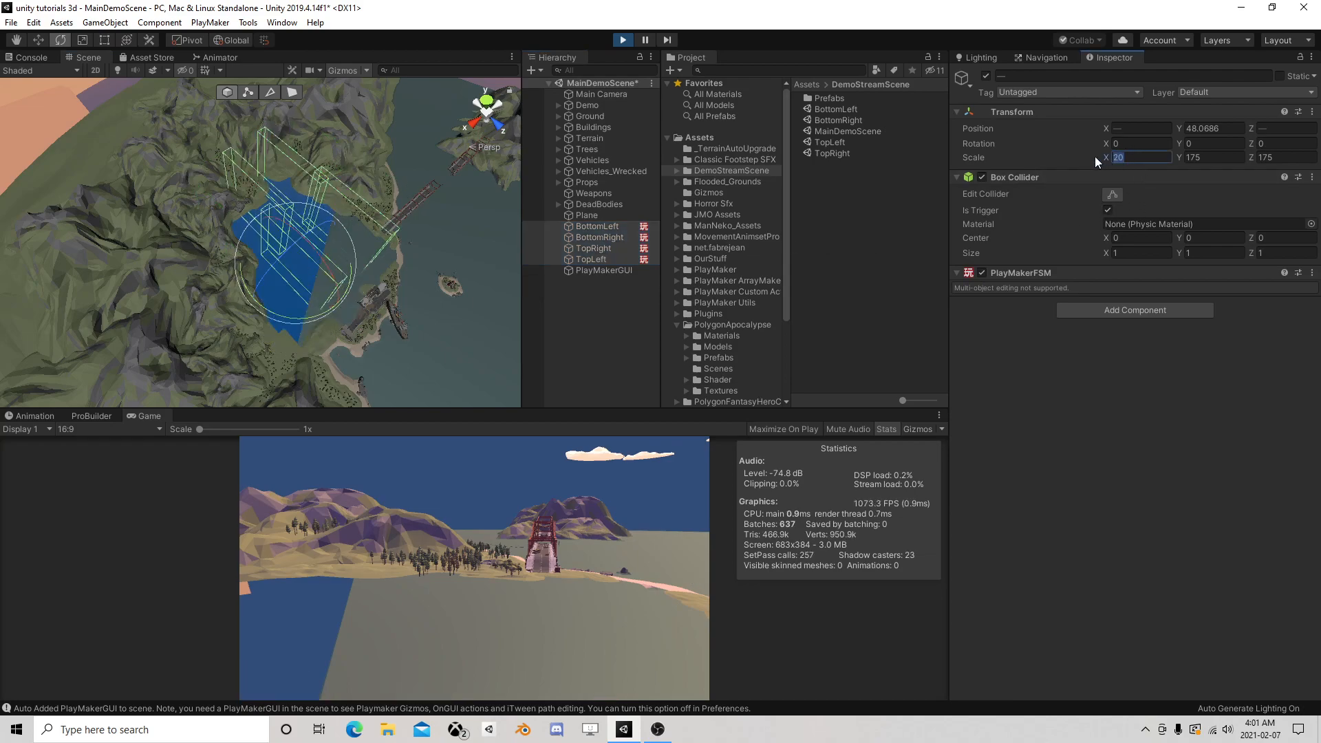
pyautogui.press('Tab')
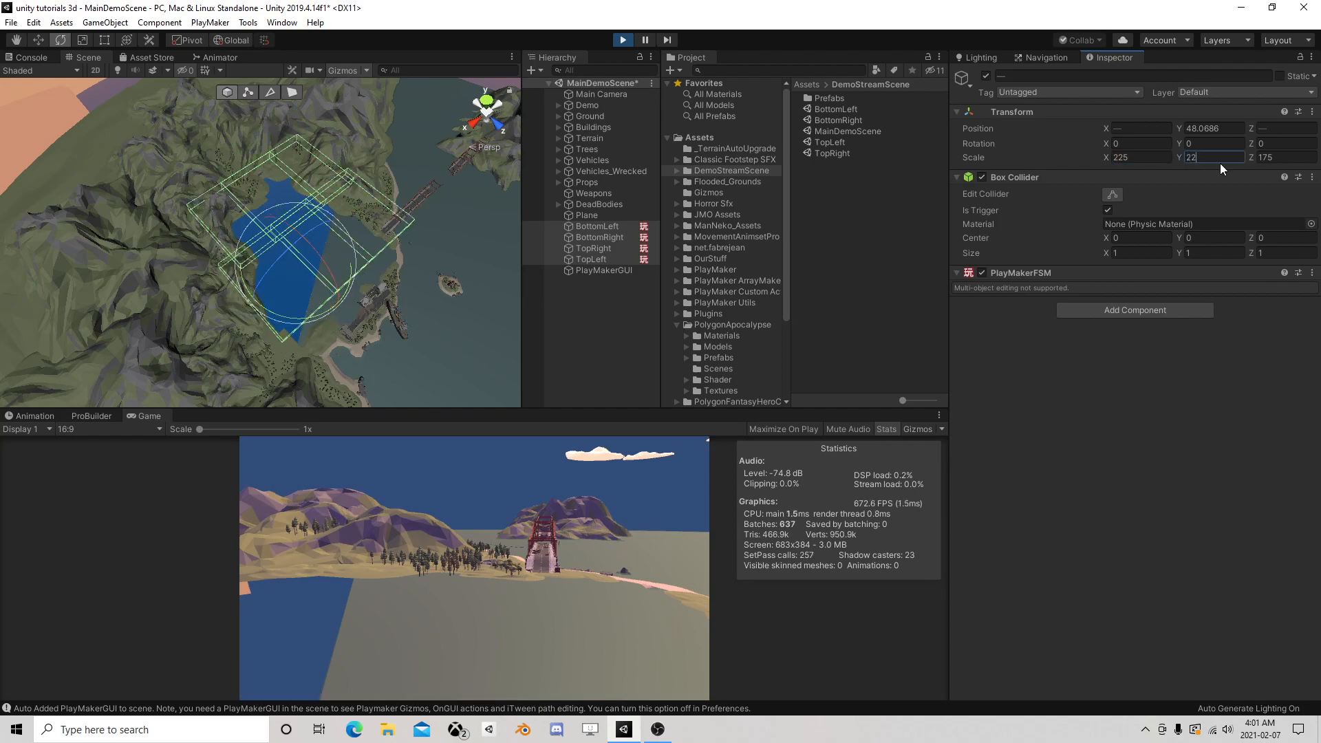
pyautogui.write('225')
pyautogui.press('Tab')
pyautogui.write('225')
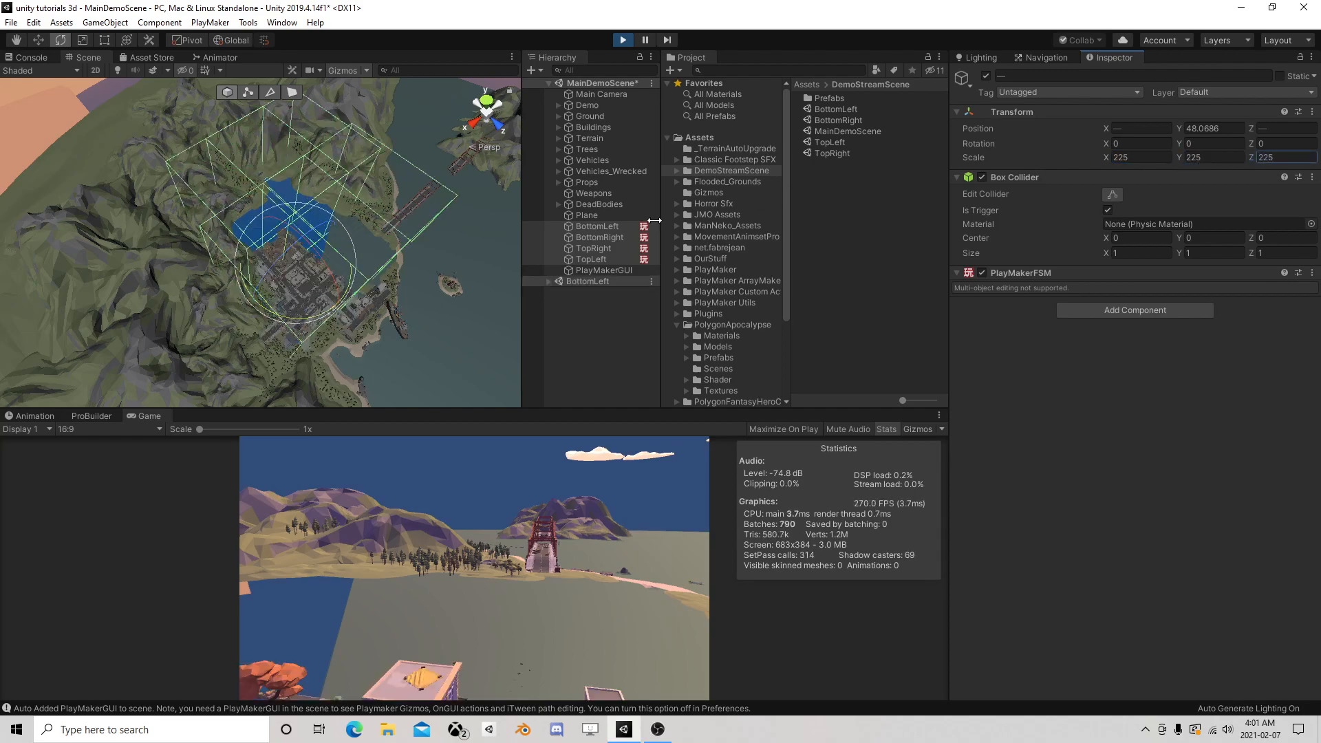
# Step: Test the enlarged trigger boxes by moving the Main Camera to about X 104, Z -61, and stop play mode
pyautogui.click(625, 96)
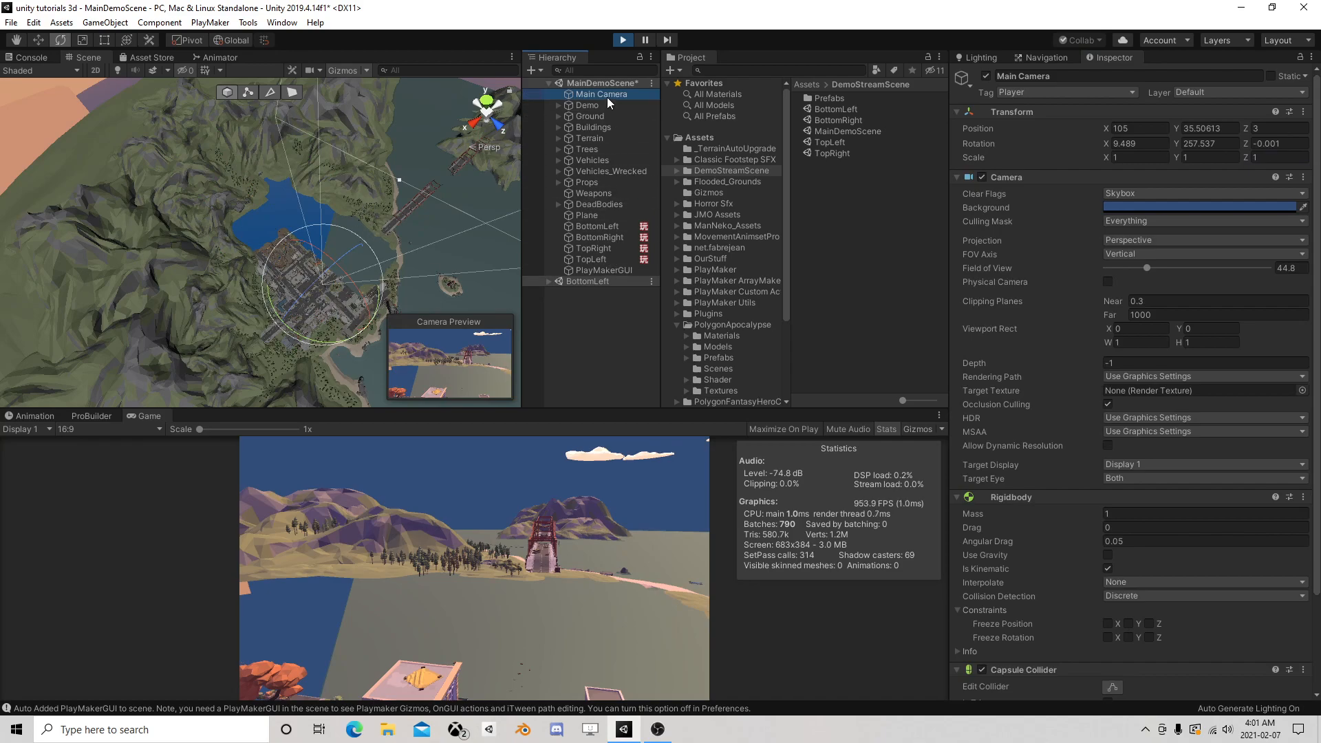
pyautogui.click(41, 40)
pyautogui.moveTo(317, 292); pyautogui.dragTo(300, 268)
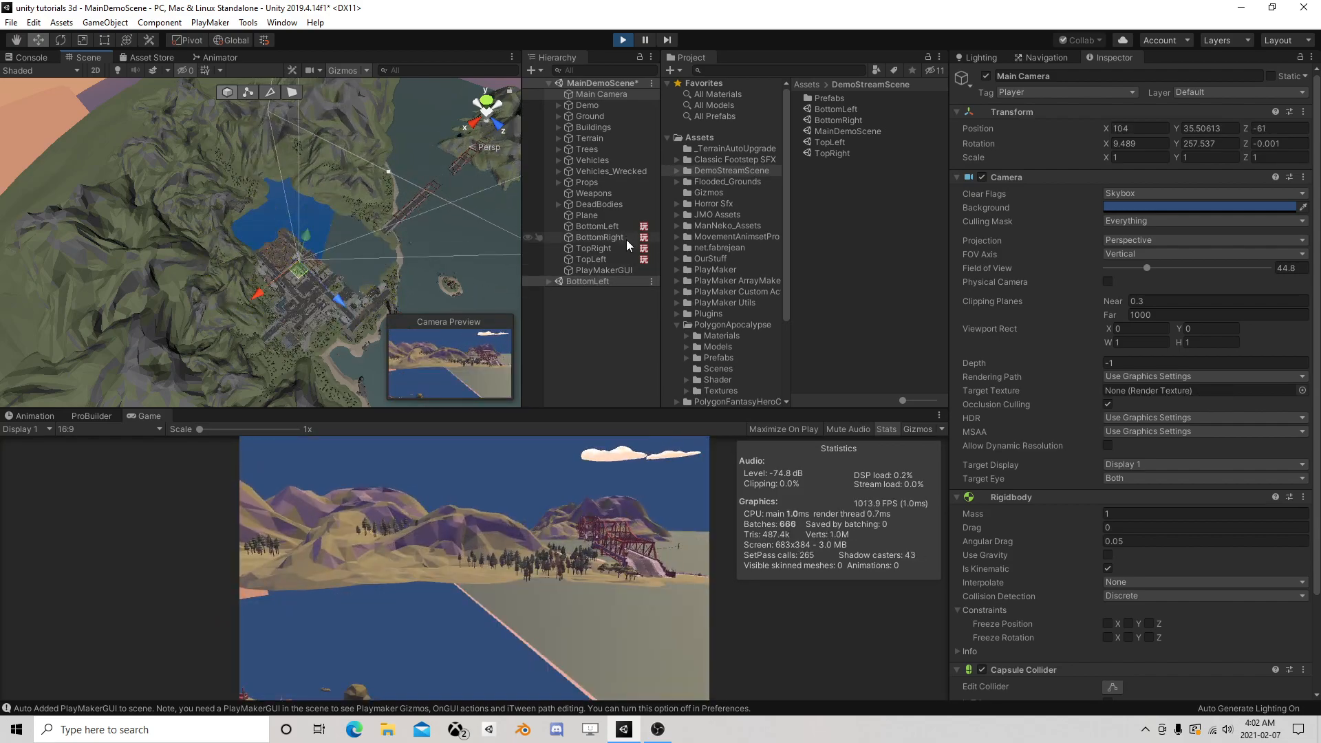
pyautogui.click(623, 39)
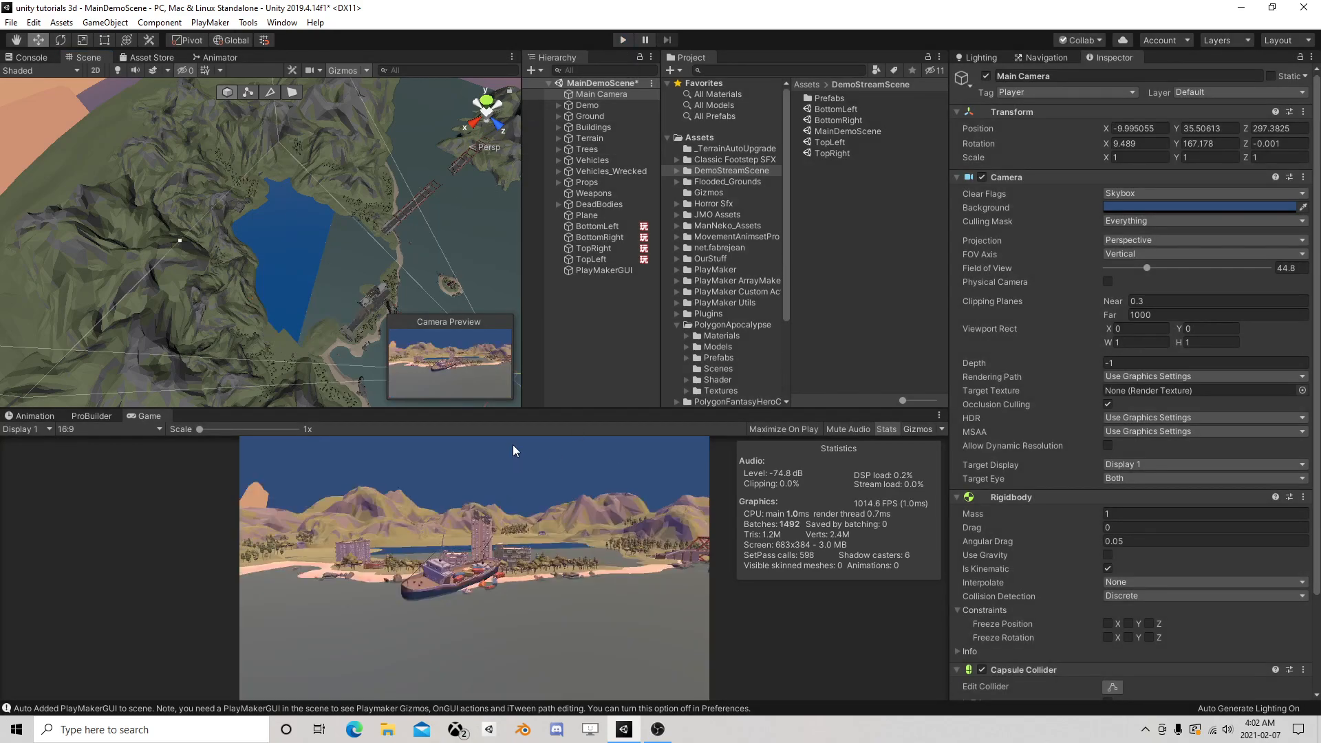
pyautogui.click(657, 729)
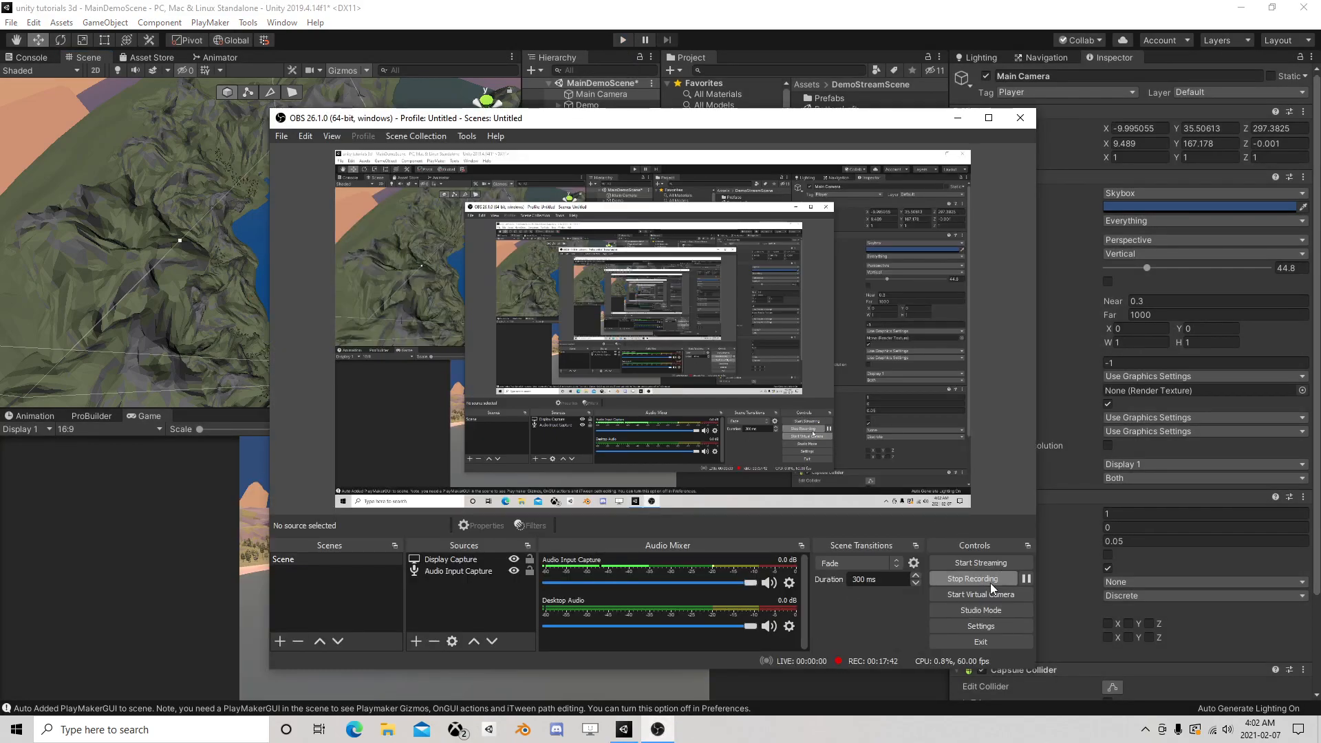